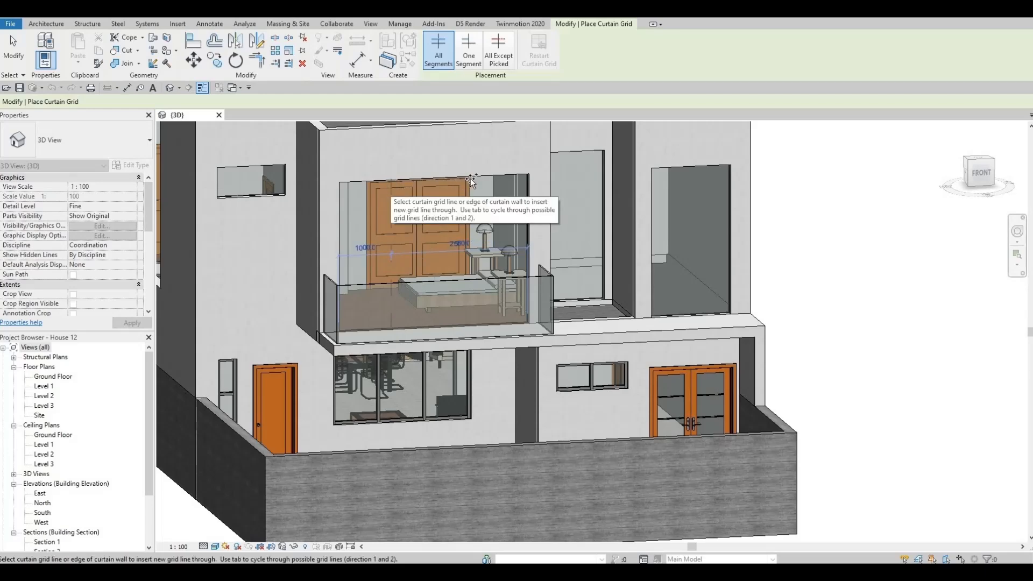
Divide the front balcony's curtain wall with a horizontal grid line near its head and vertical lines at one-third and 1000 mm from opposite ends
shift+middle_drag(478, 198, 444, 198)
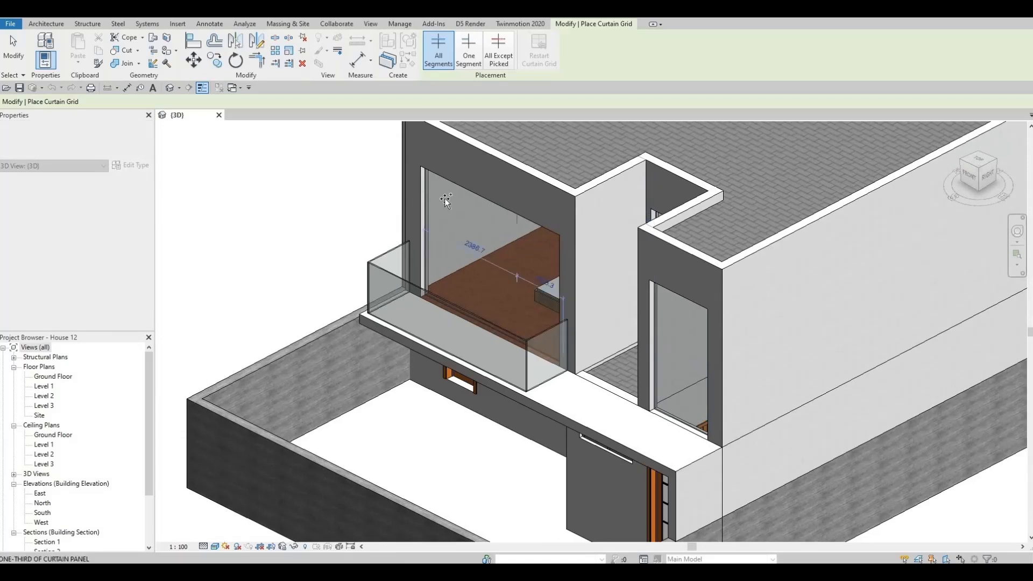
click(522, 228)
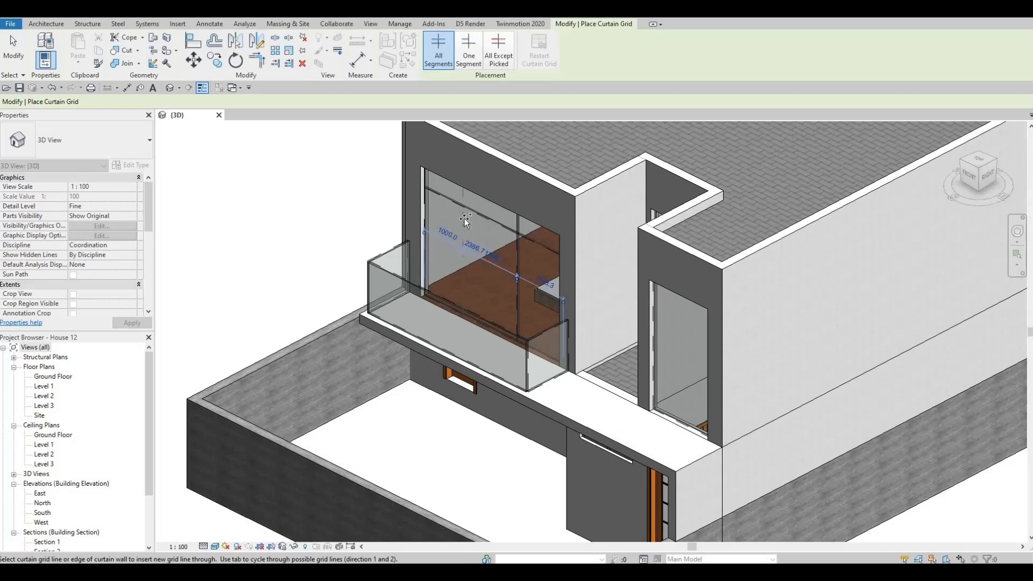
key(Escape)
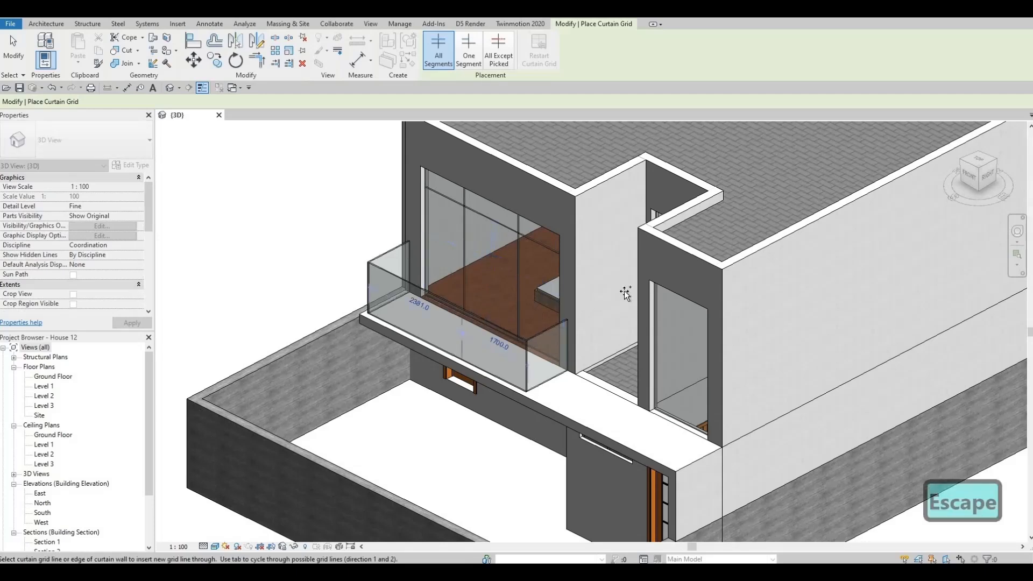
shift+middle_drag(474, 306, 649, 276)
key(Escape)
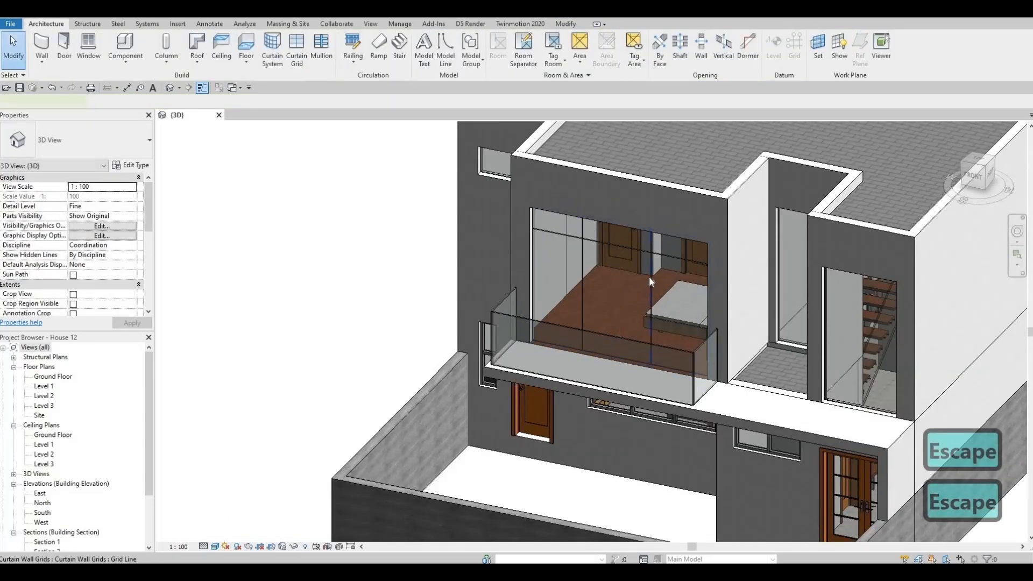
Replace the one-third vertical grid line on the front balcony's curtain wall with one at the wider panel's midpoint, giving 1290 mm panels
click(649, 276)
key(Delete)
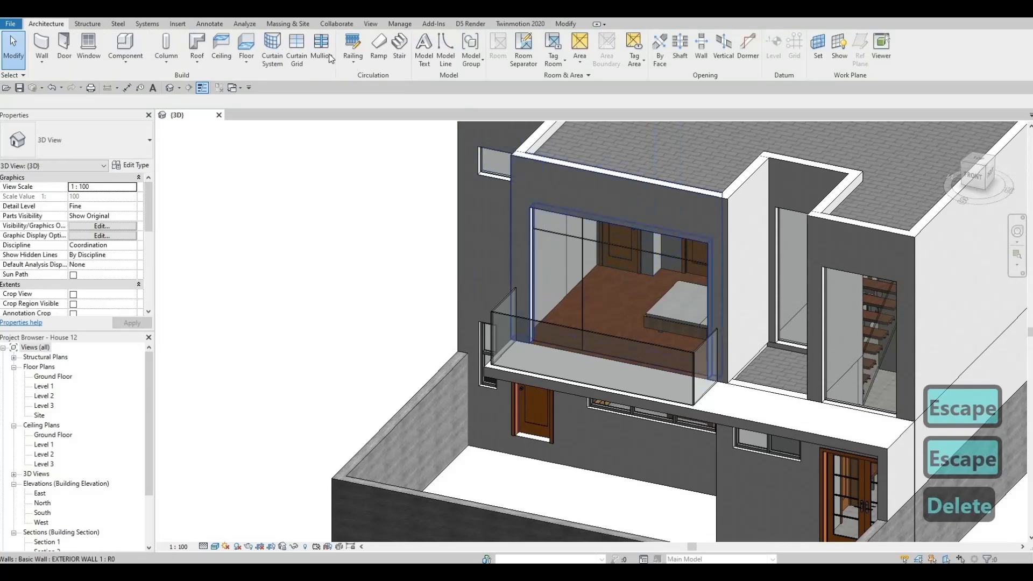
click(297, 49)
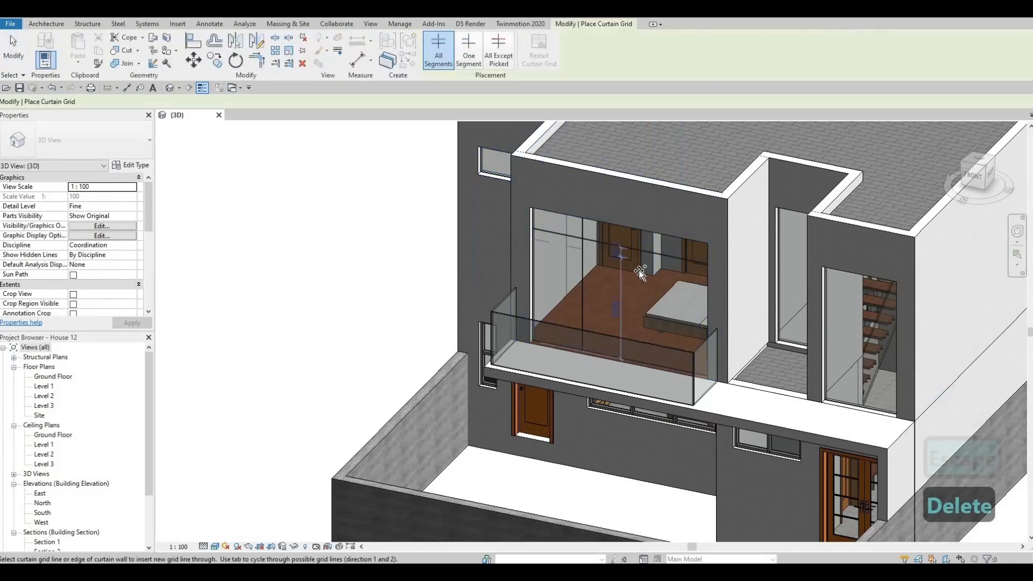
shift+middle_drag(630, 318, 600, 314)
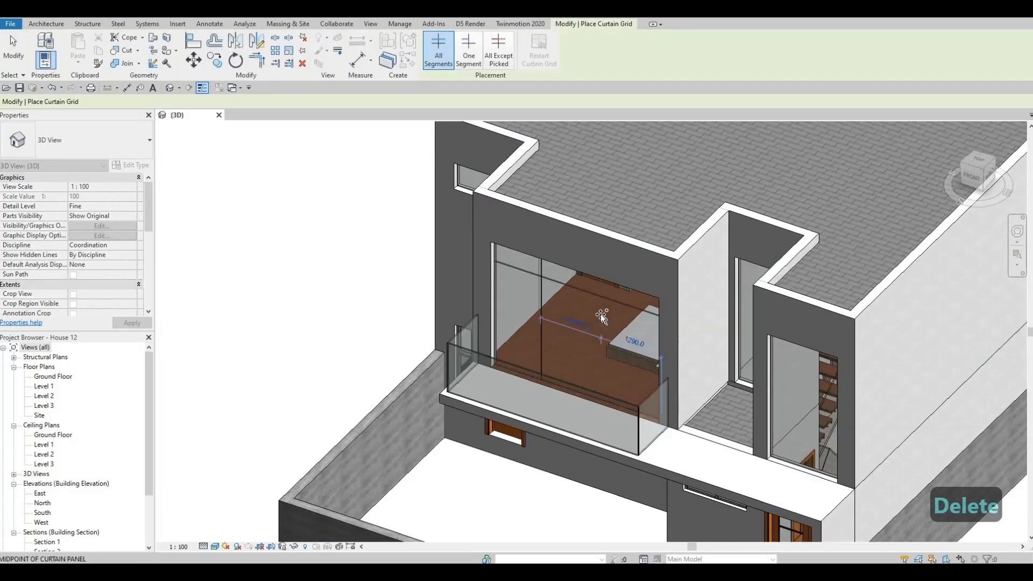
click(591, 310)
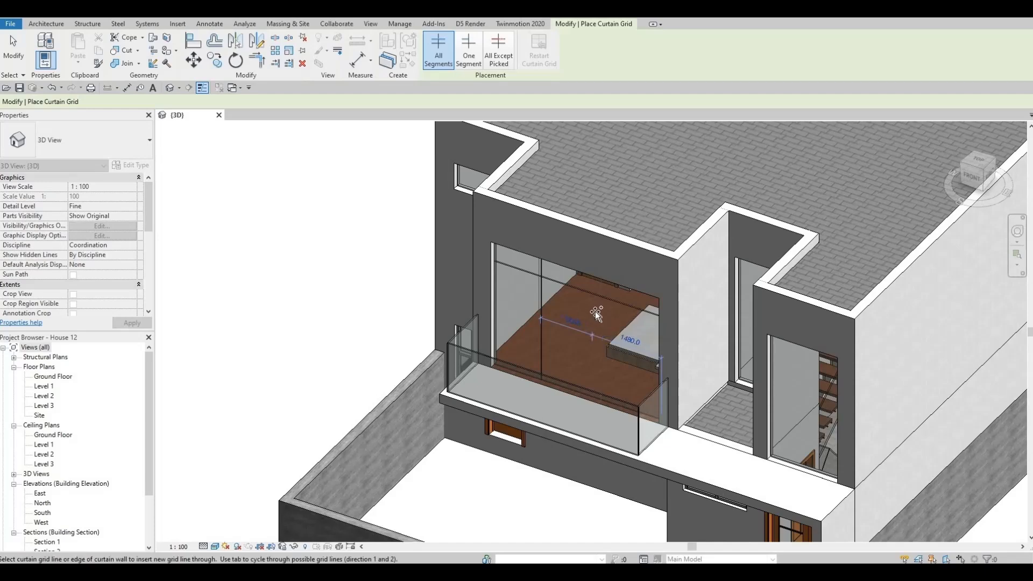
shift+middle_drag(655, 283, 643, 329)
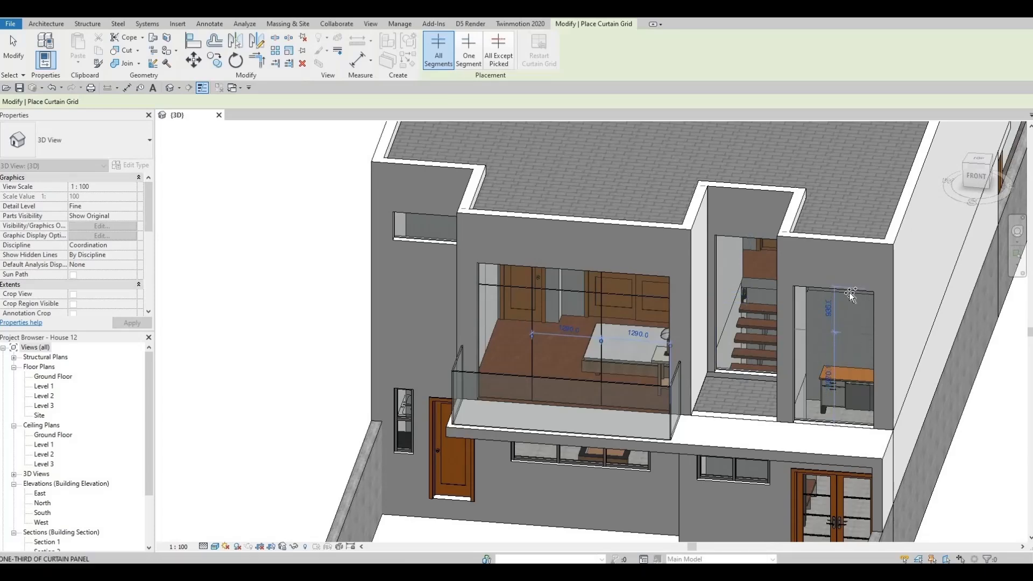
Add two horizontal grid lines to the tall curtain wall above the double entrance door, dividing it into equal 935 mm thirds
shift+middle_drag(850, 295, 810, 299)
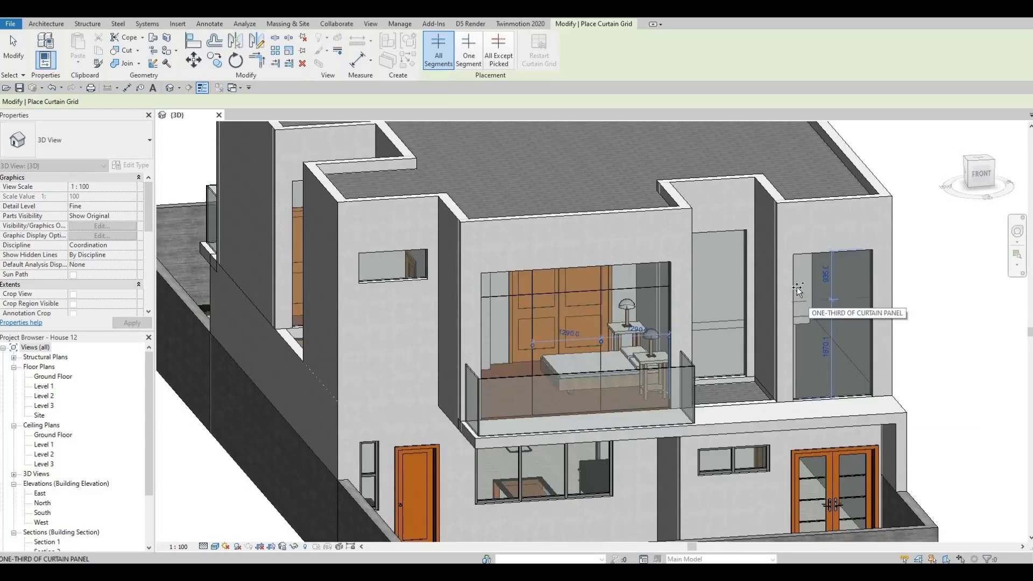
click(796, 307)
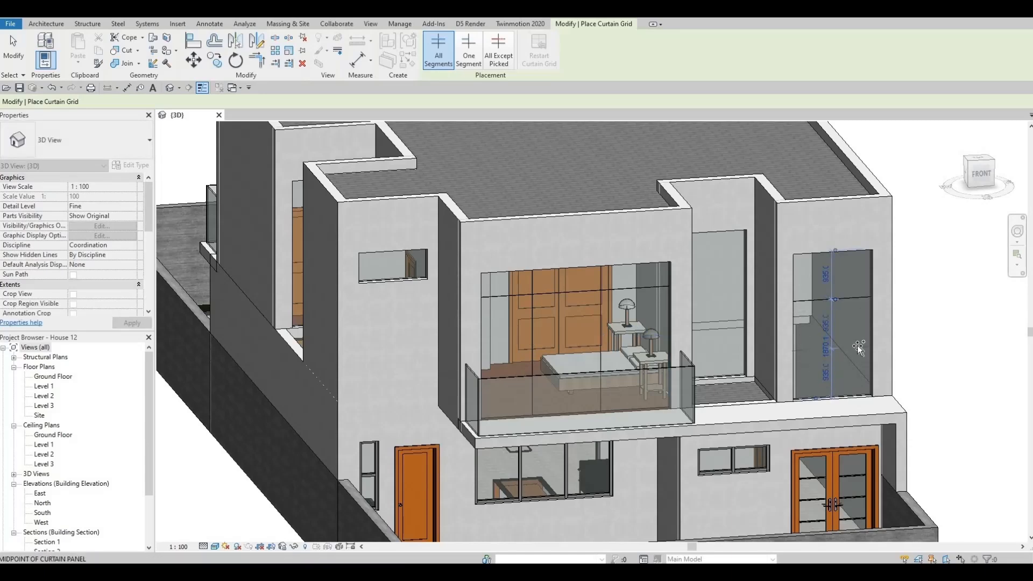
shift+middle_drag(857, 363, 741, 283)
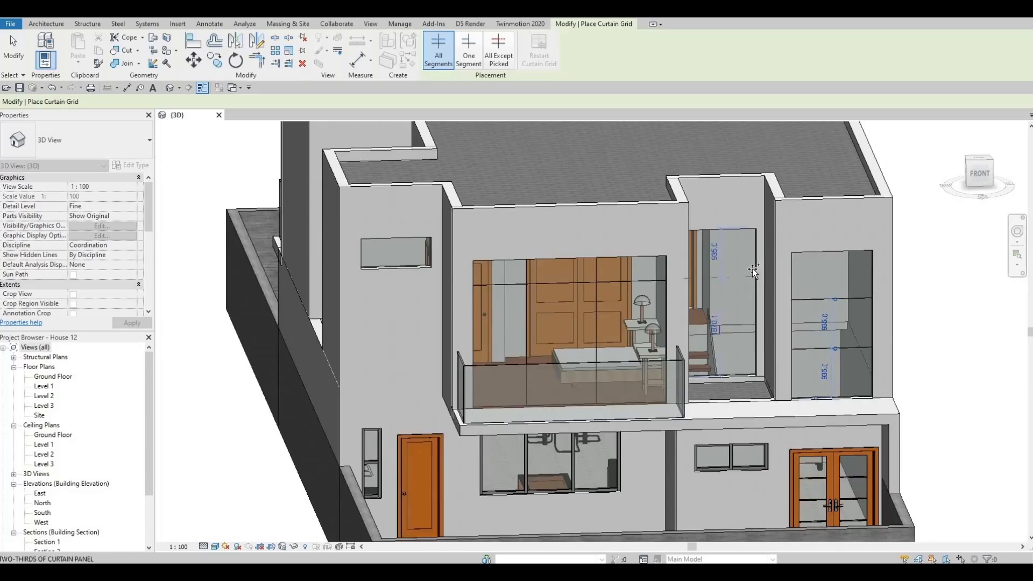
Divide the recessed curtain wall beside the front balcony into thirds with two horizontal grid lines, then finish placing grids
click(752, 269)
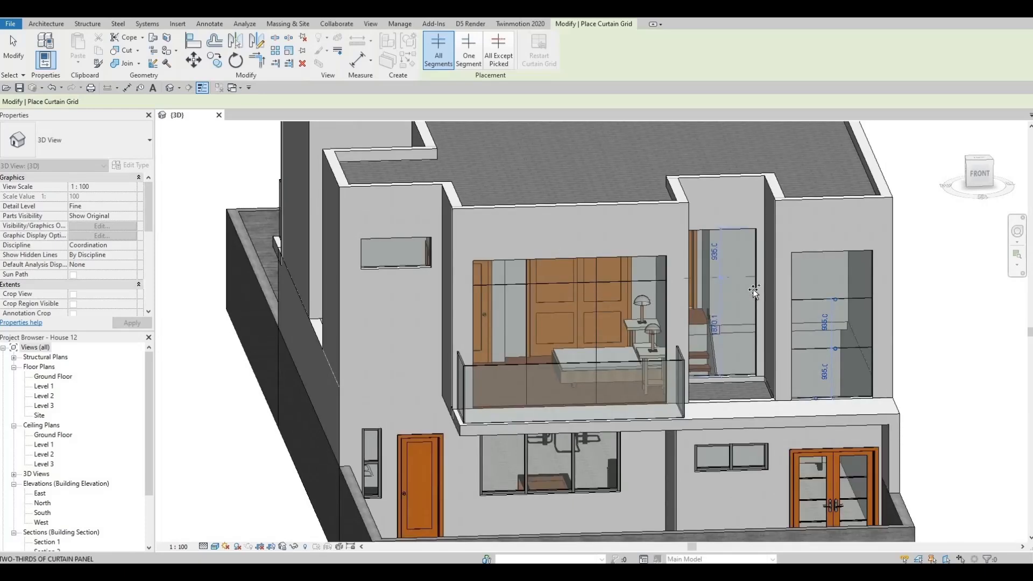
click(752, 331)
shift+middle_drag(741, 289, 776, 344)
key(Escape)
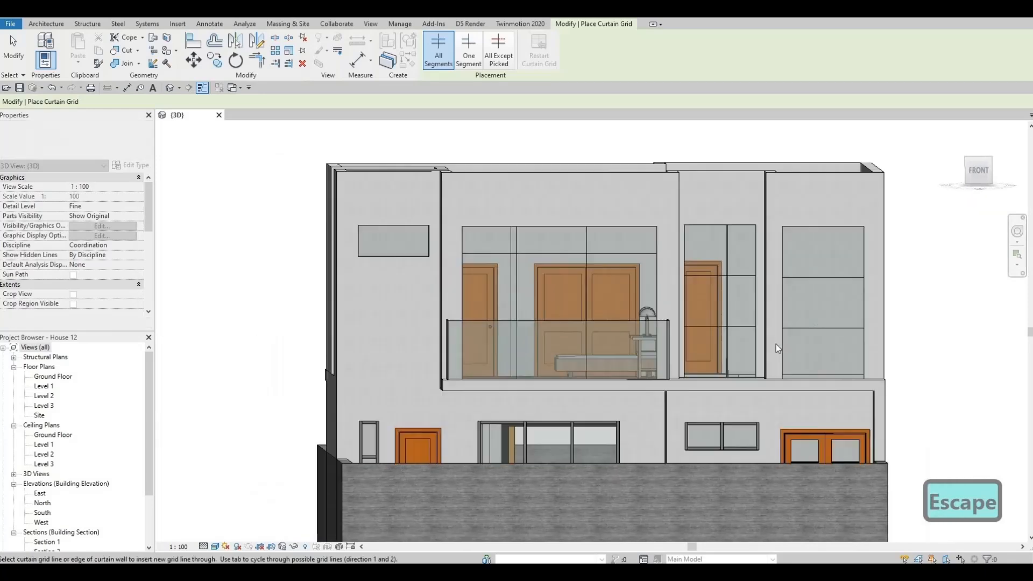
key(Escape)
Align the recessed curtain wall's two horizontal grid lines with those of the tall curtain wall above the double entrance door
key(l)
click(818, 274)
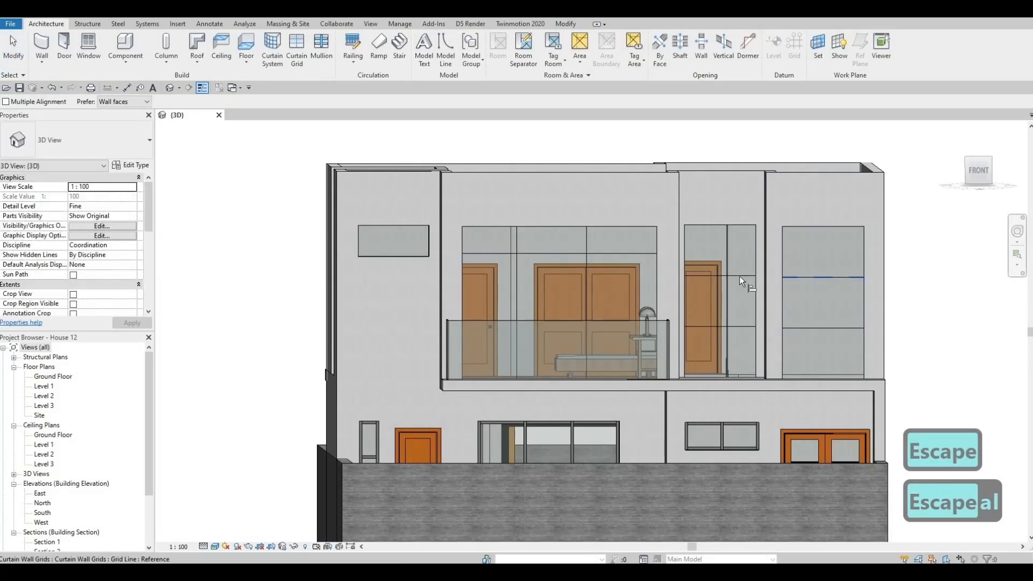
click(738, 275)
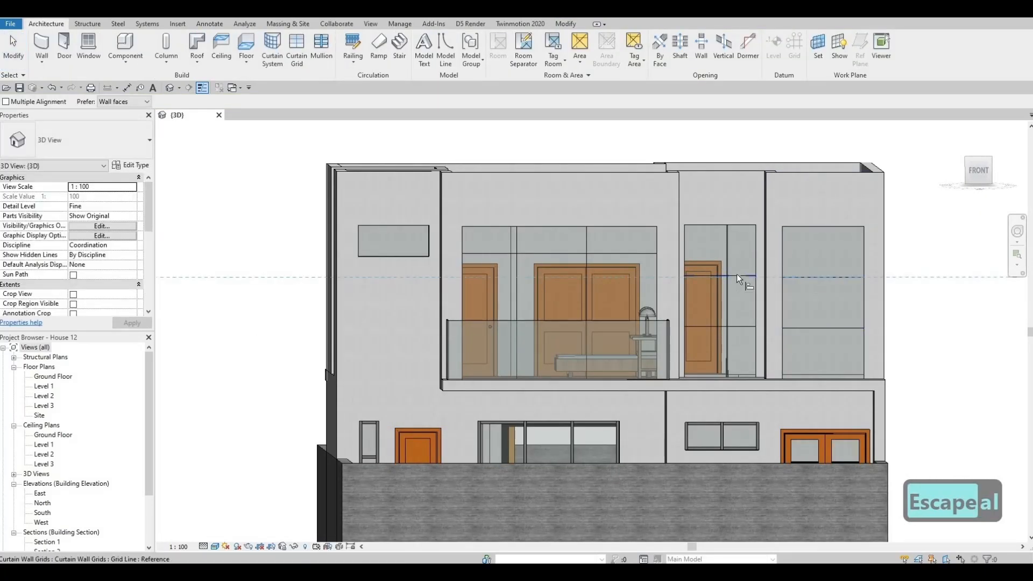
click(819, 329)
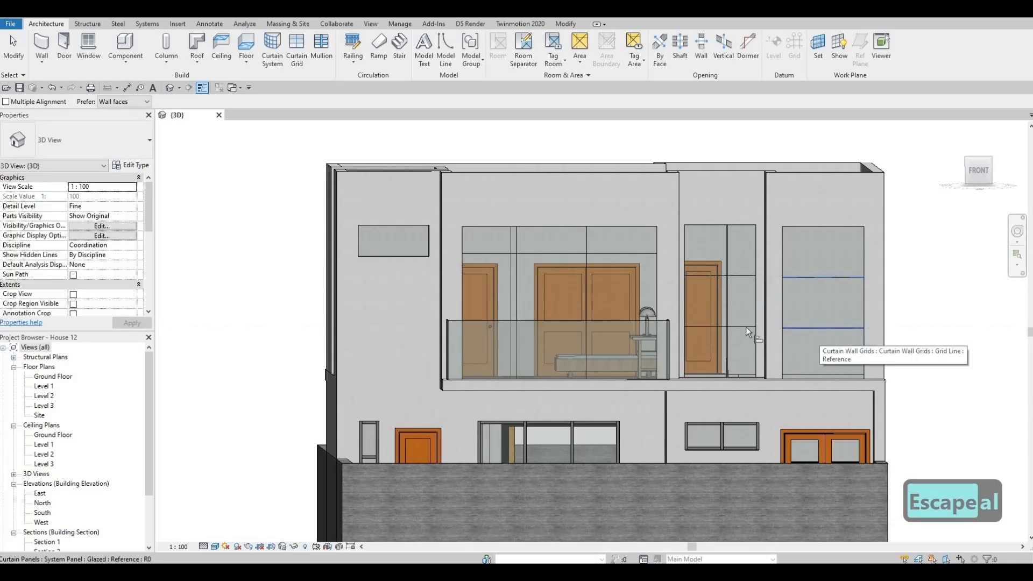
shift+middle_drag(716, 373, 619, 396)
key(Escape)
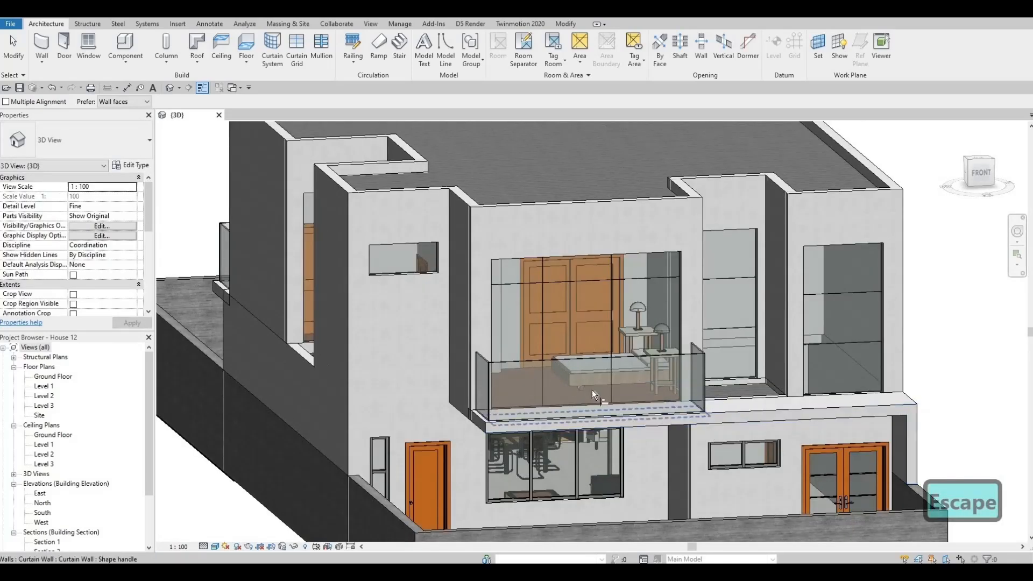
Place a vertical curtain grid line at the midpoint of the small upper-floor front window, 650 mm from each side
scroll(592, 390, up, 3)
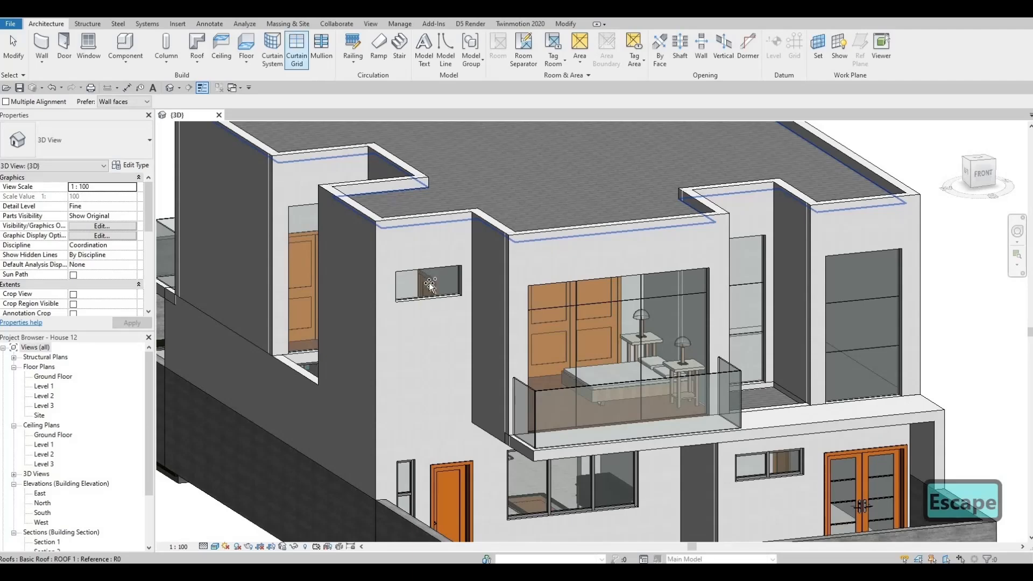
click(296, 47)
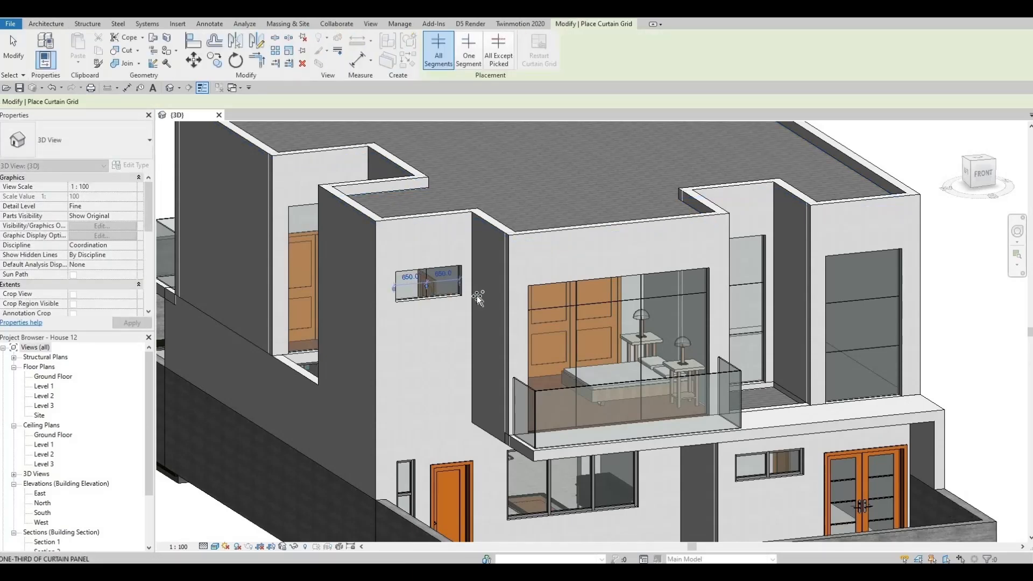
shift+middle_drag(440, 331, 530, 327)
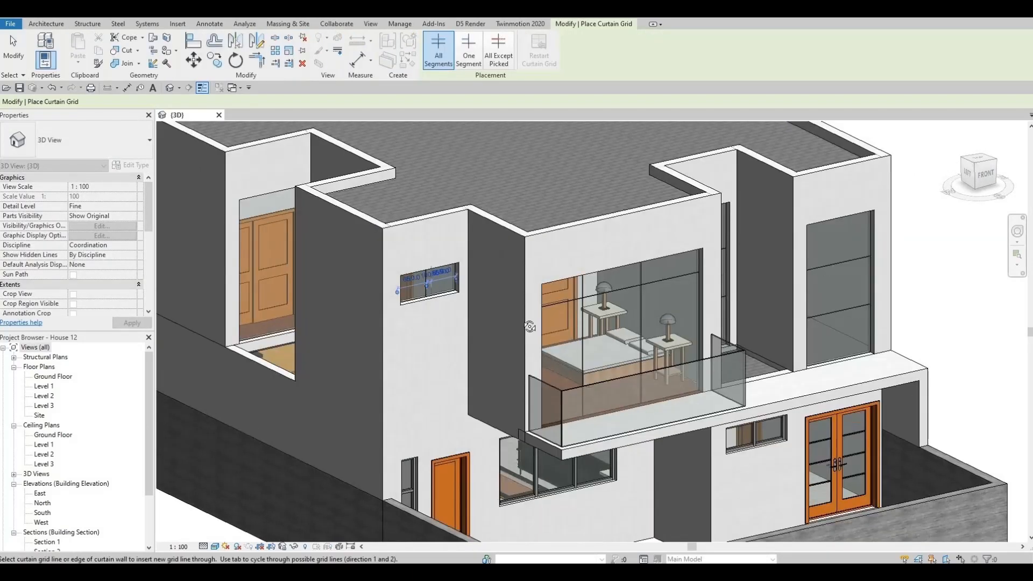
Place a vertical grid line at the midpoint of the left-facing curtain wall in the upper-floor side recess
shift+middle_drag(651, 313, 526, 293)
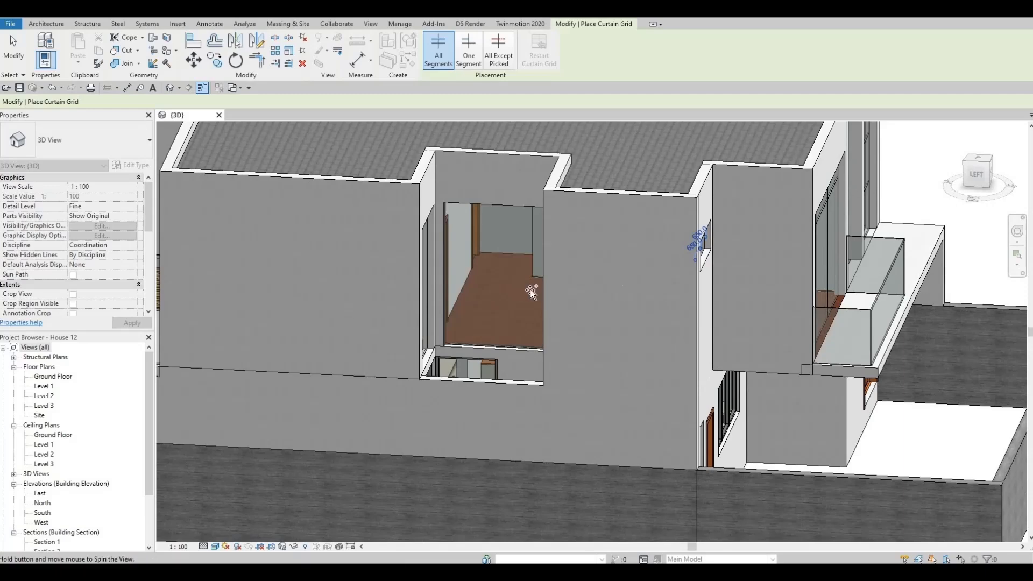
scroll(529, 290, up, 3)
shift+middle_drag(460, 318, 528, 267)
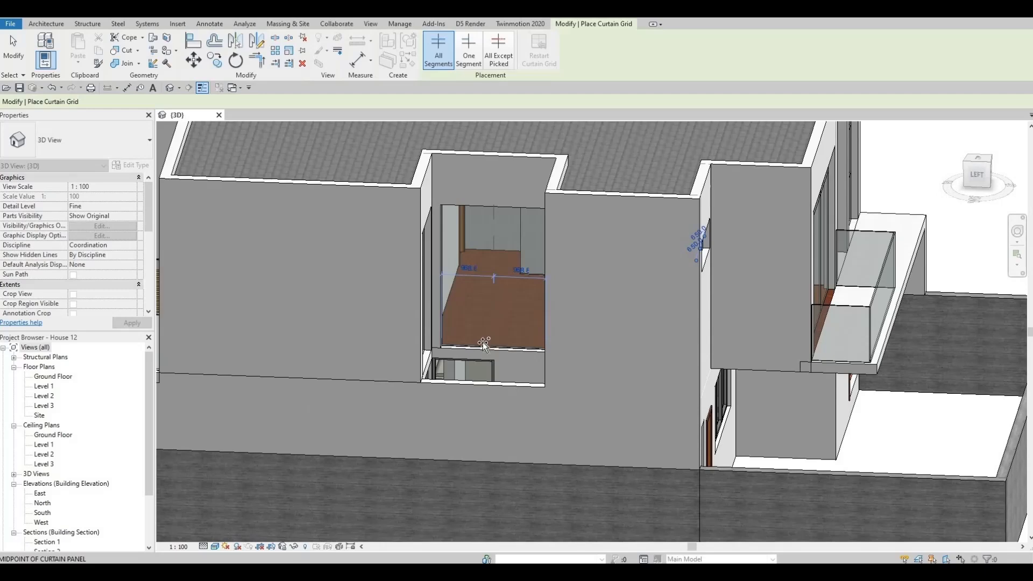
mouse_move(409, 342)
shift+middle_down()
mouse_move(397, 288)
mouse_move(411, 330)
shift+middle_up()
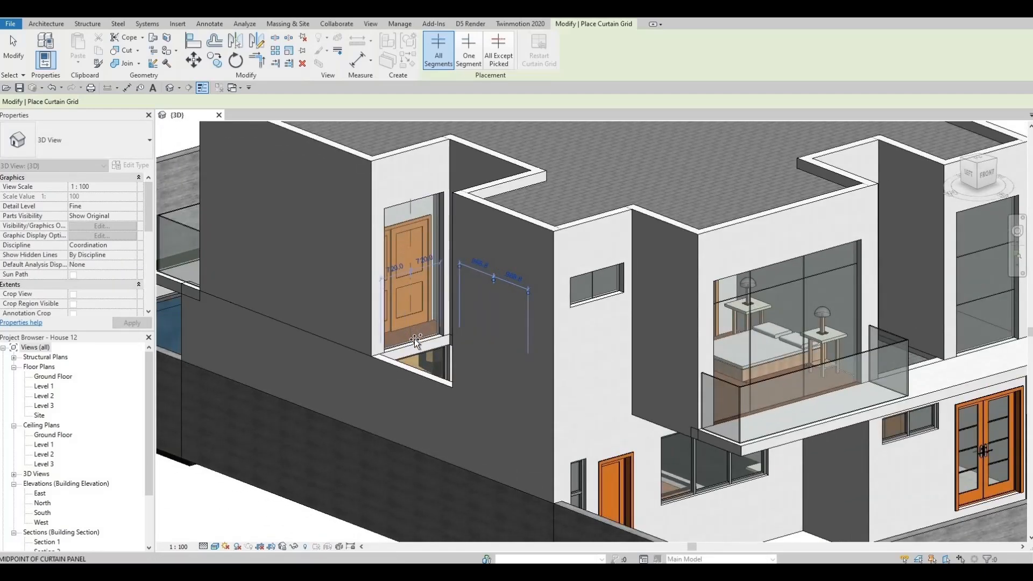
Place a vertical grid line at the midpoint of the front-facing curtain wall in the side recess, 720 mm from each side
shift+middle_drag(415, 342, 401, 294)
key(Escape)
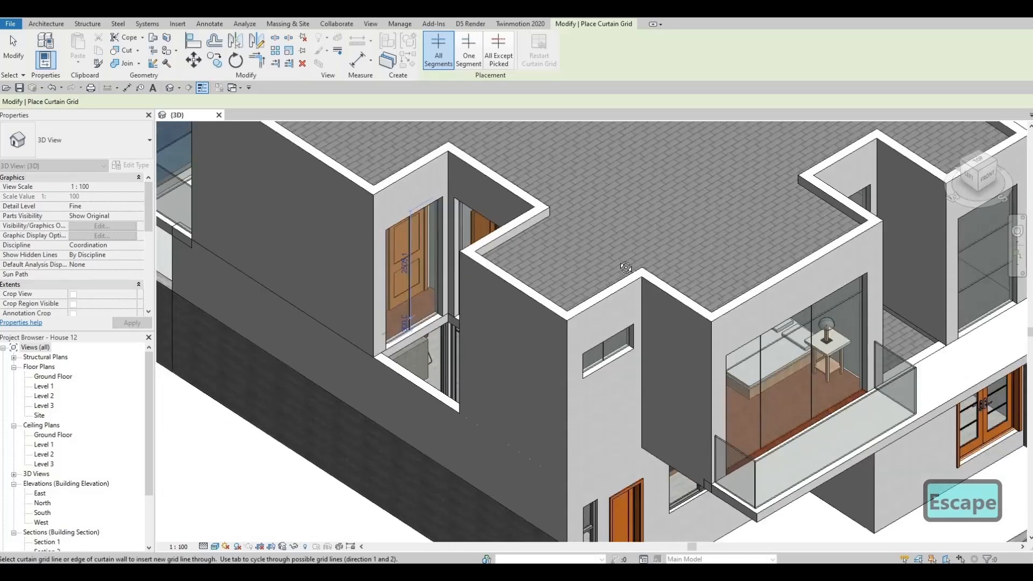
shift+middle_drag(466, 294, 411, 309)
key(Escape)
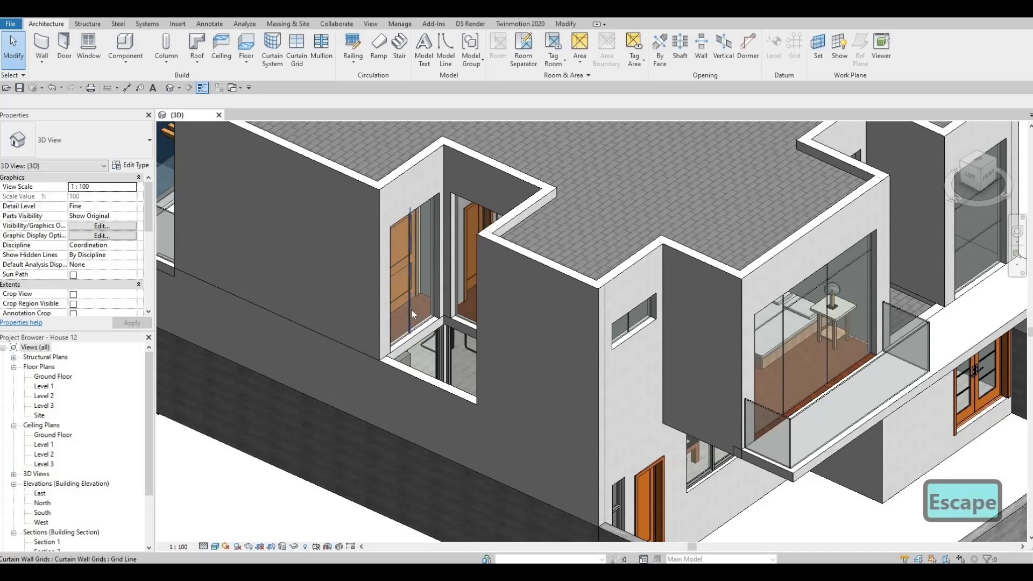
Delete the vertical grid line from the front-facing curtain wall in the side recess
click(411, 309)
key(Delete)
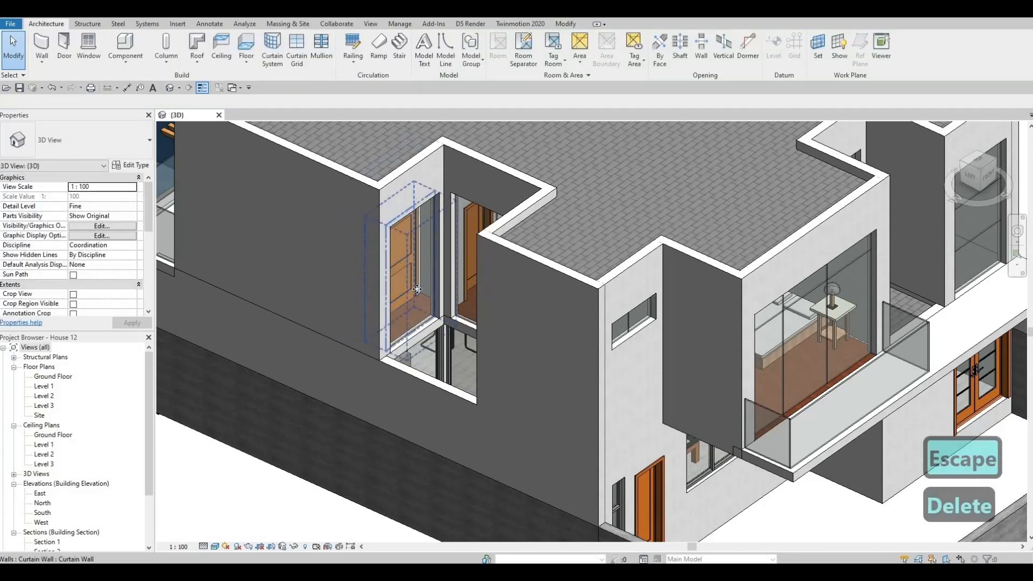
click(416, 344)
key(Delete)
Add two vertical grid lines to the rear balcony's curtain wall, one 1740 mm from the far side and one halving that panel at 870 mm
shift+middle_drag(415, 360, 580, 318)
shift+middle_drag(484, 244, 640, 285)
scroll(565, 285, down, 2)
shift+middle_drag(484, 317, 472, 279)
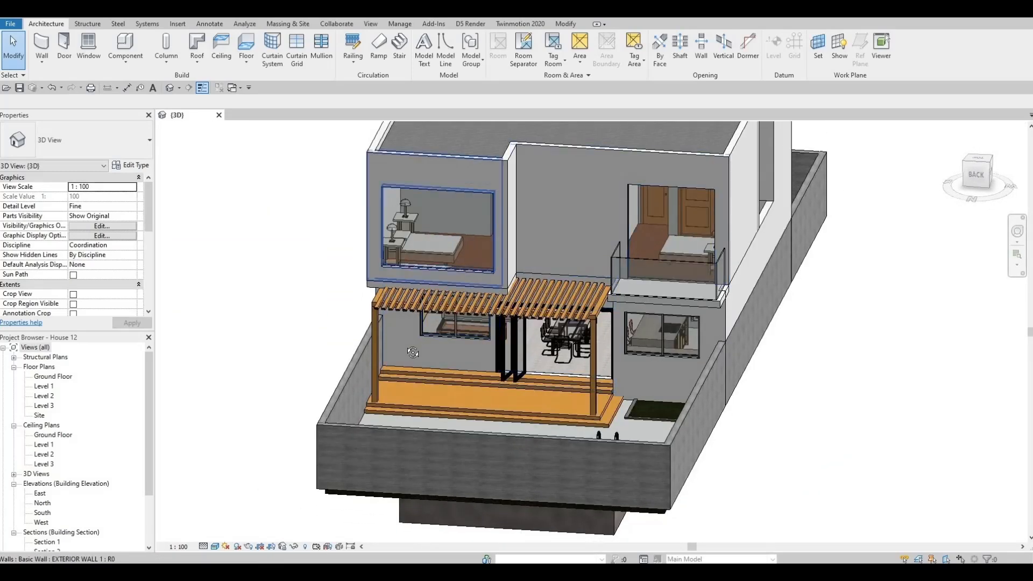
shift+middle_drag(412, 353, 611, 254)
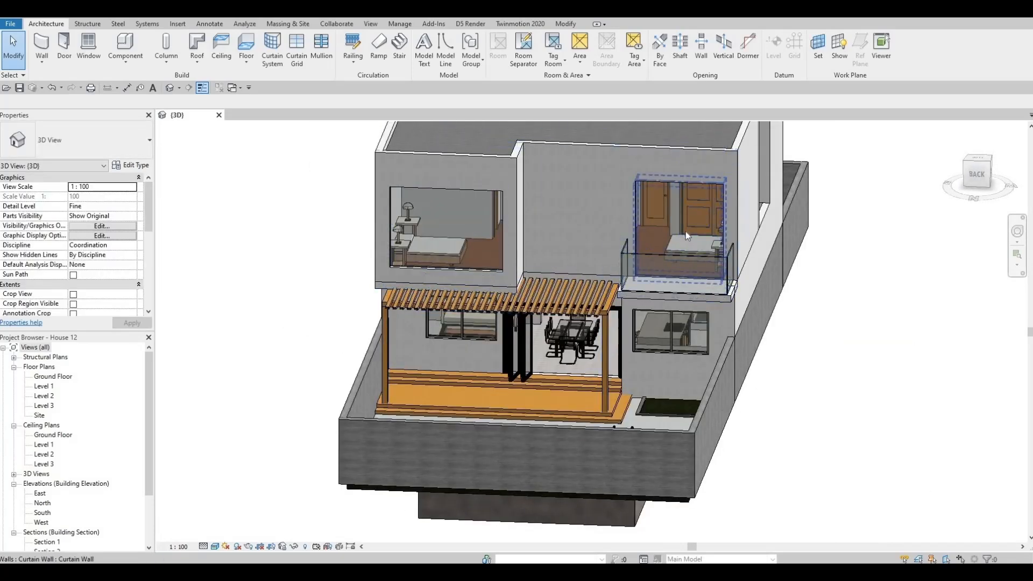
shift+middle_drag(714, 262, 595, 299)
scroll(728, 283, up, 1)
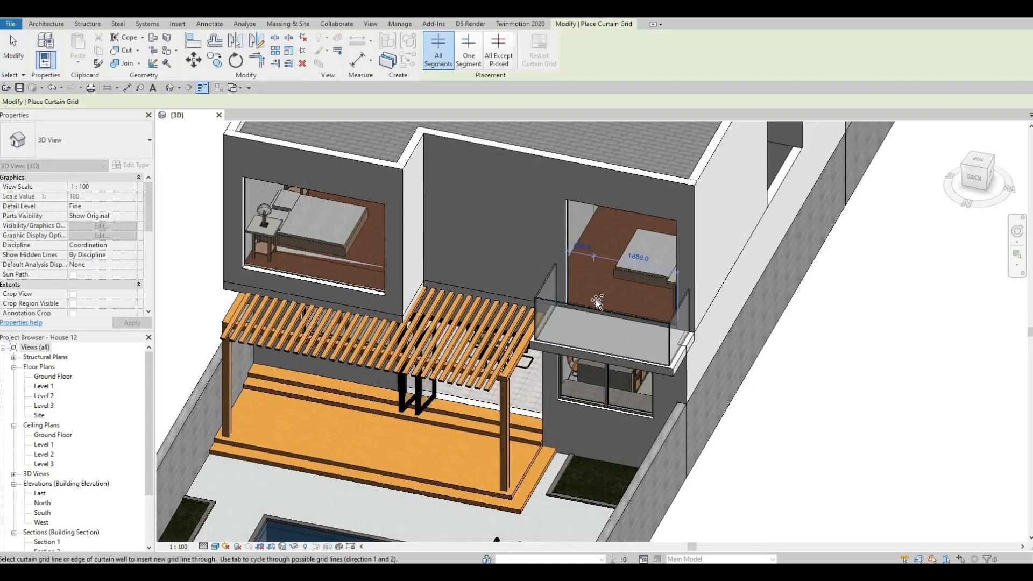
scroll(596, 299, up, 3)
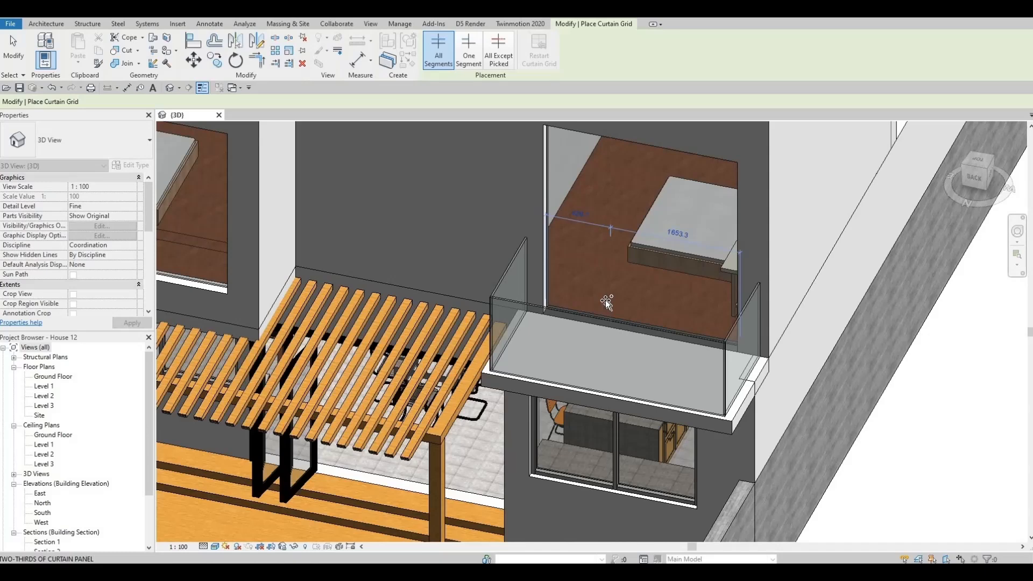
scroll(605, 299, up, 2)
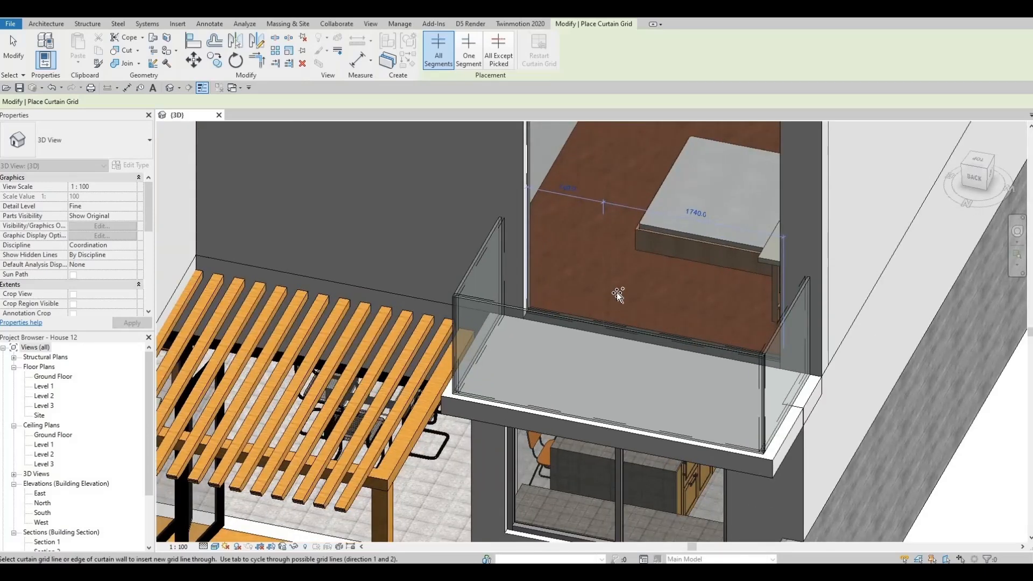
click(617, 293)
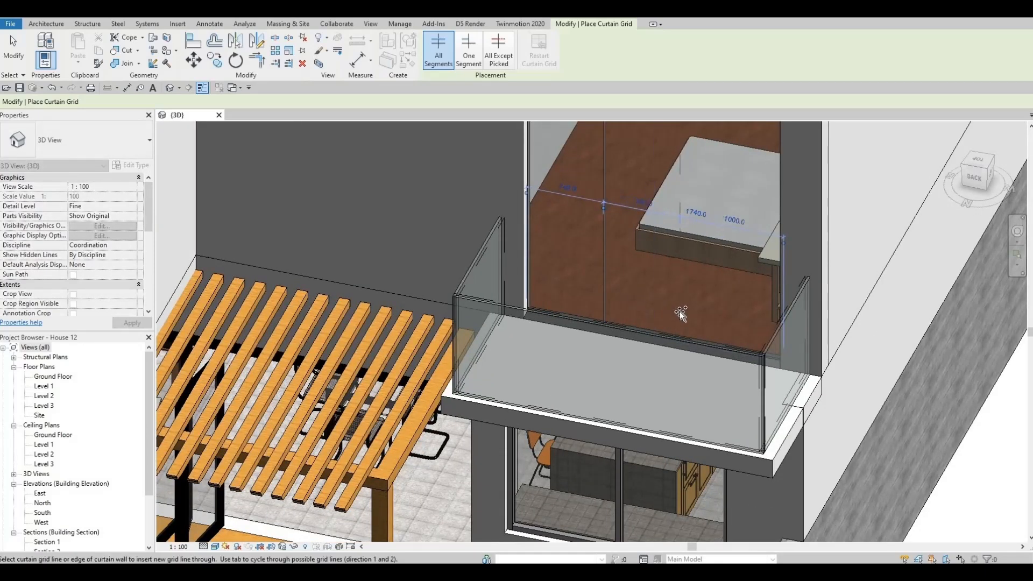
shift+middle_drag(760, 353, 704, 293)
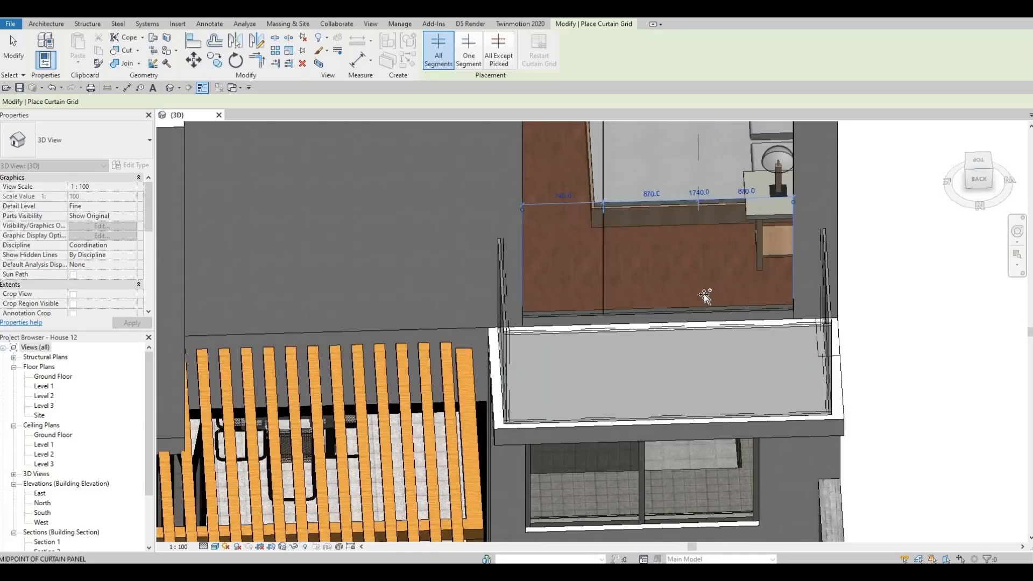
scroll(590, 283, down, 5)
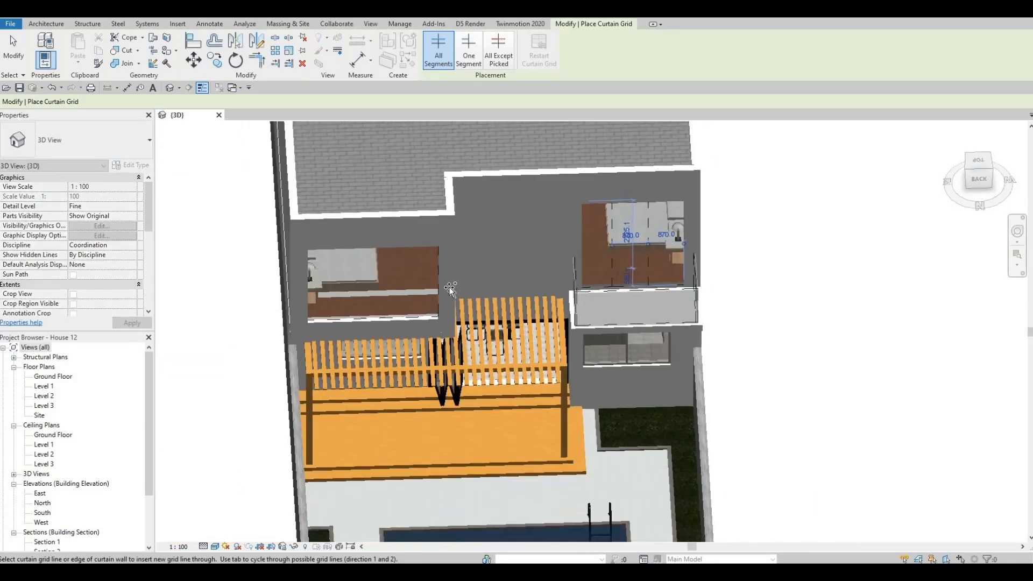
Add a horizontal grid line 500 mm below the top of the rear balcony's curtain wall
shift+middle_drag(484, 289, 460, 350)
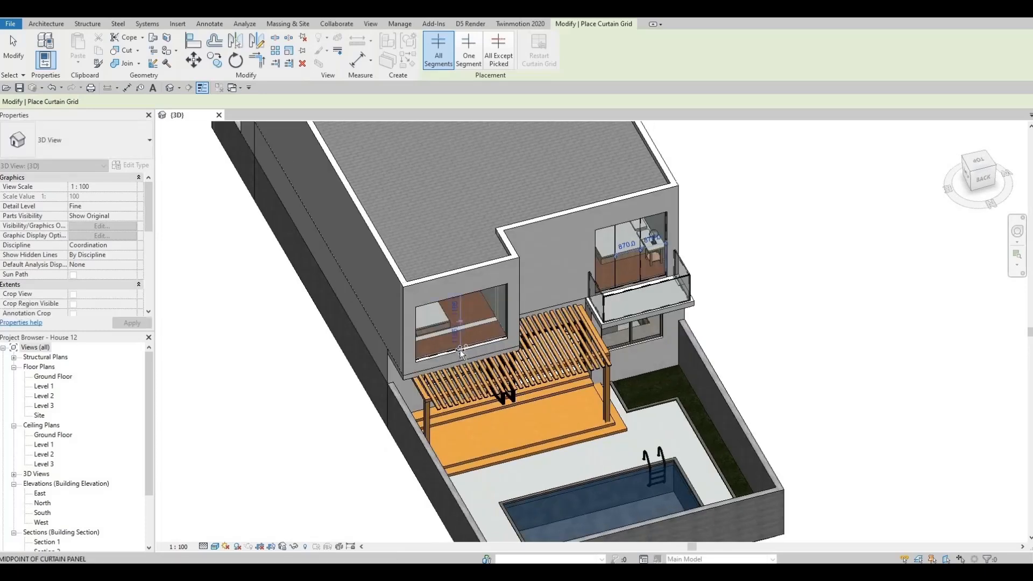
scroll(459, 350, up, 5)
shift+middle_drag(394, 226, 339, 208)
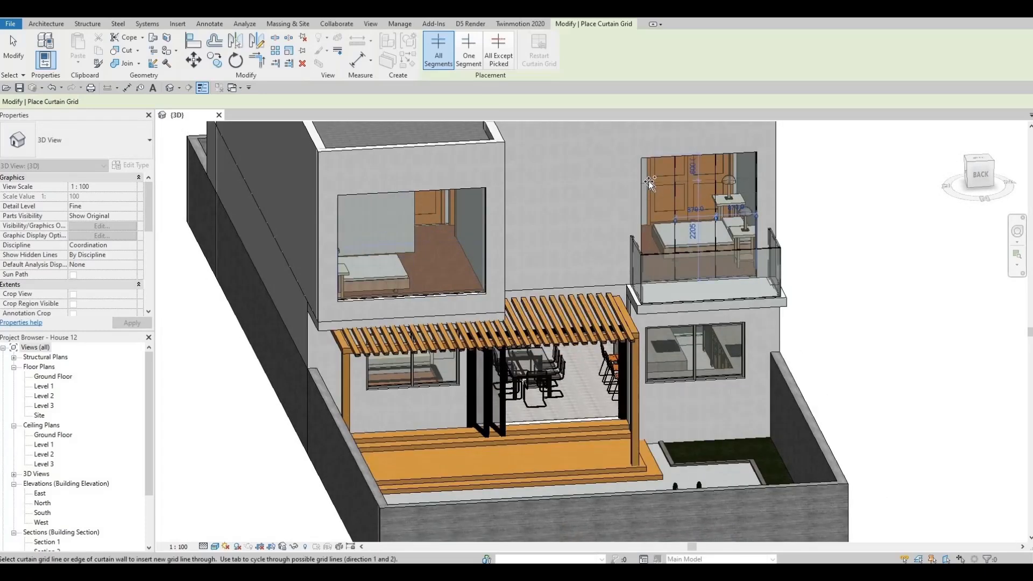
scroll(772, 171, up, 3)
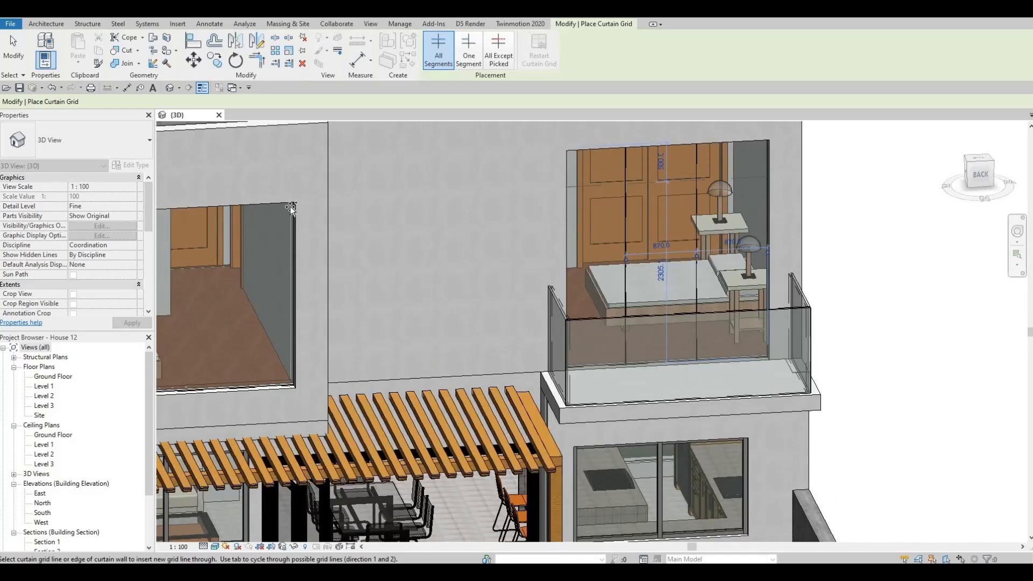
Add a vertical grid line 500 mm from the balcony-side edge of the rear bedroom's curtain-wall window
scroll(430, 175, down, 3)
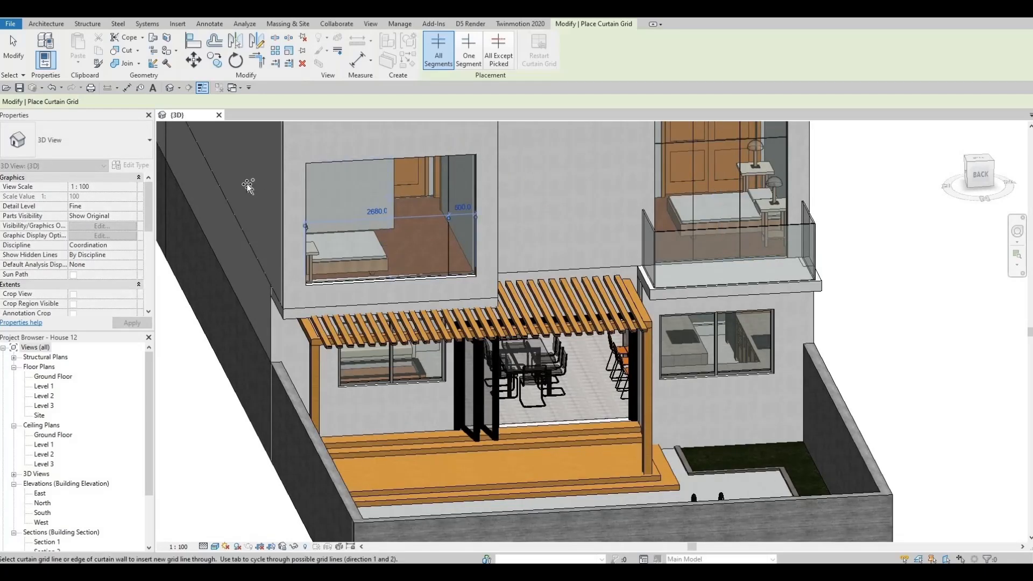
shift+middle_drag(248, 185, 311, 170)
key(Escape)
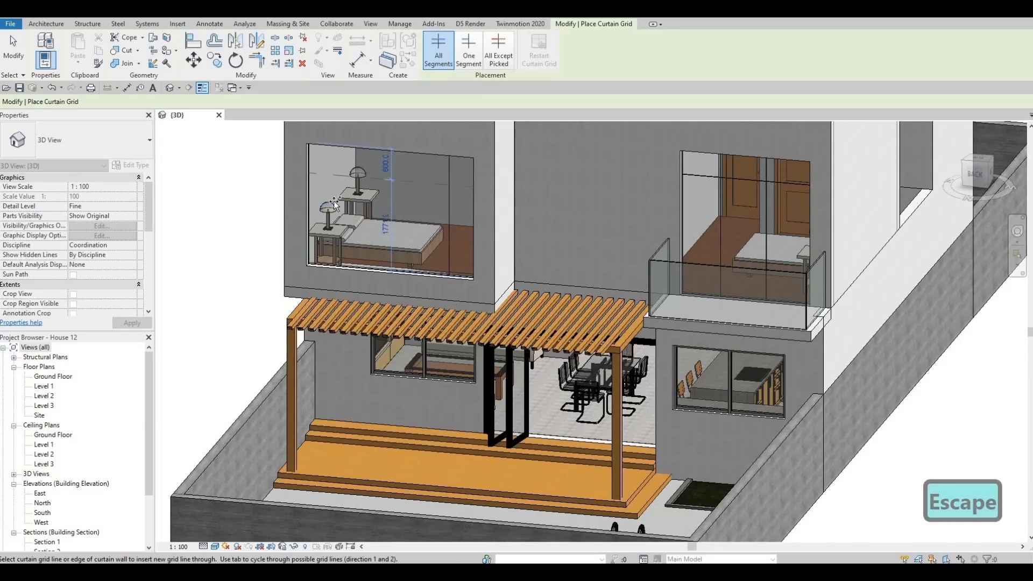
key(Escape)
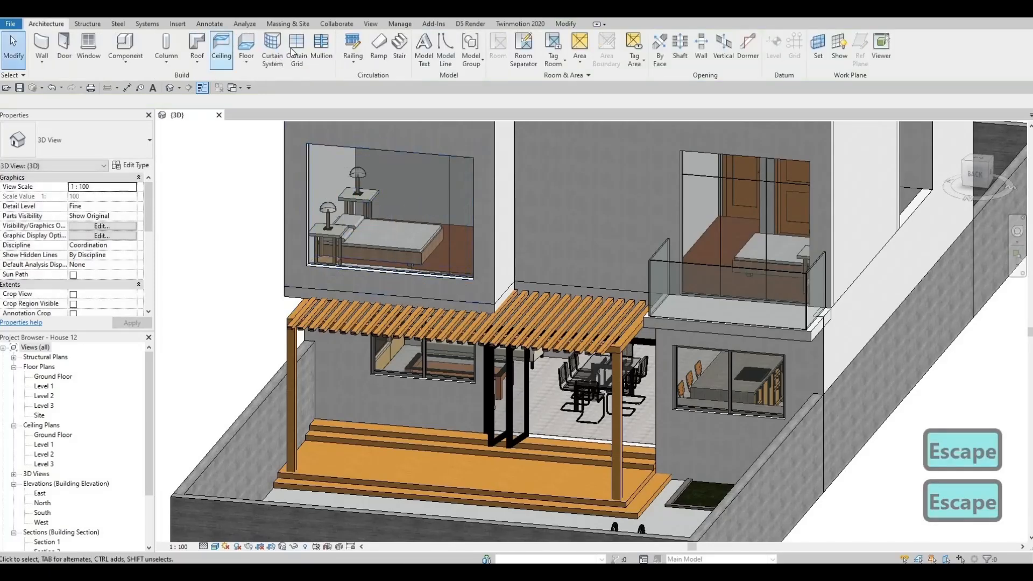
Add a vertical grid line 500 mm from the rear bedroom window's other side, plus horizontal ones 500 mm below its top and near its bottom
click(296, 49)
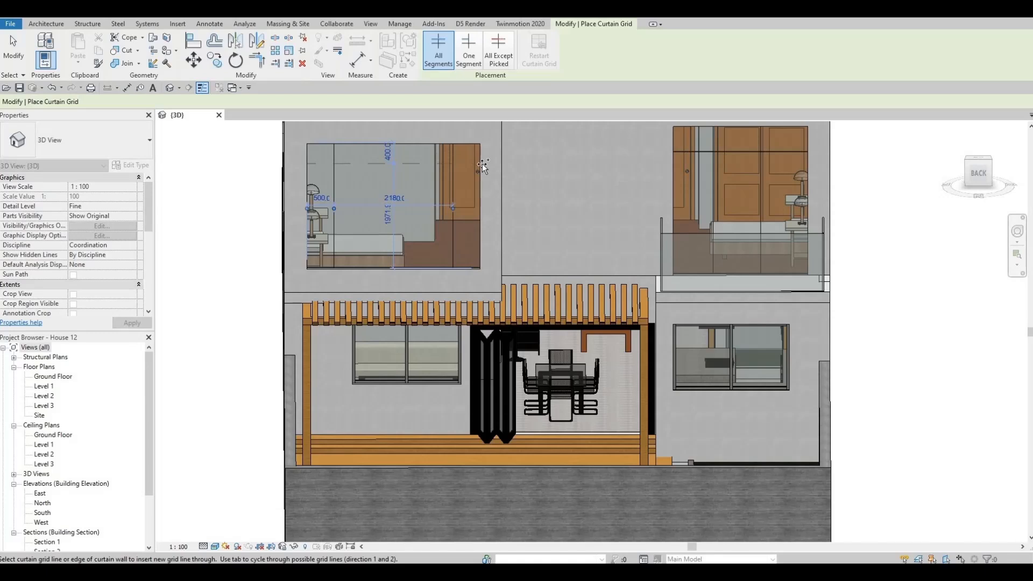
click(482, 168)
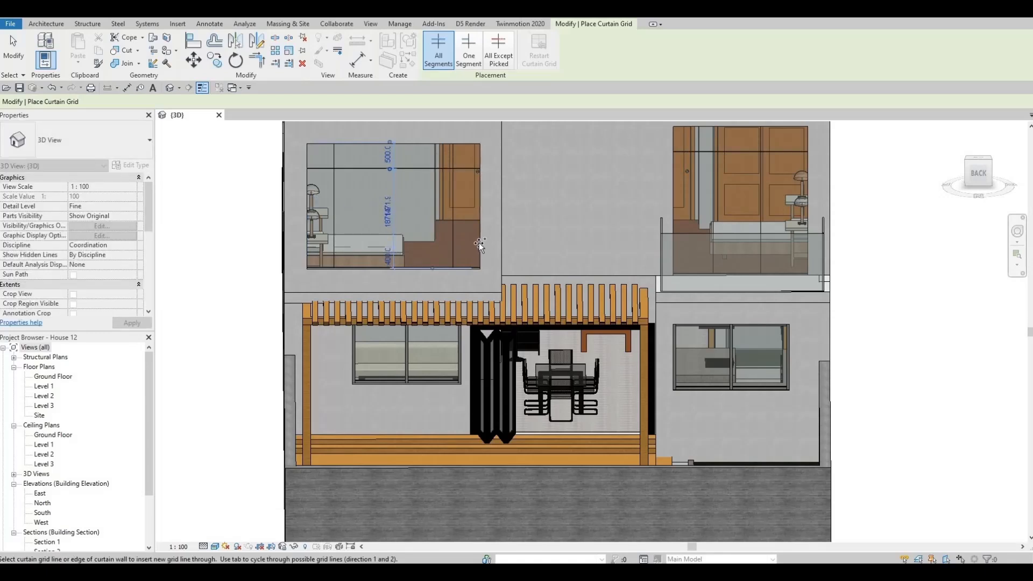
key(Escape)
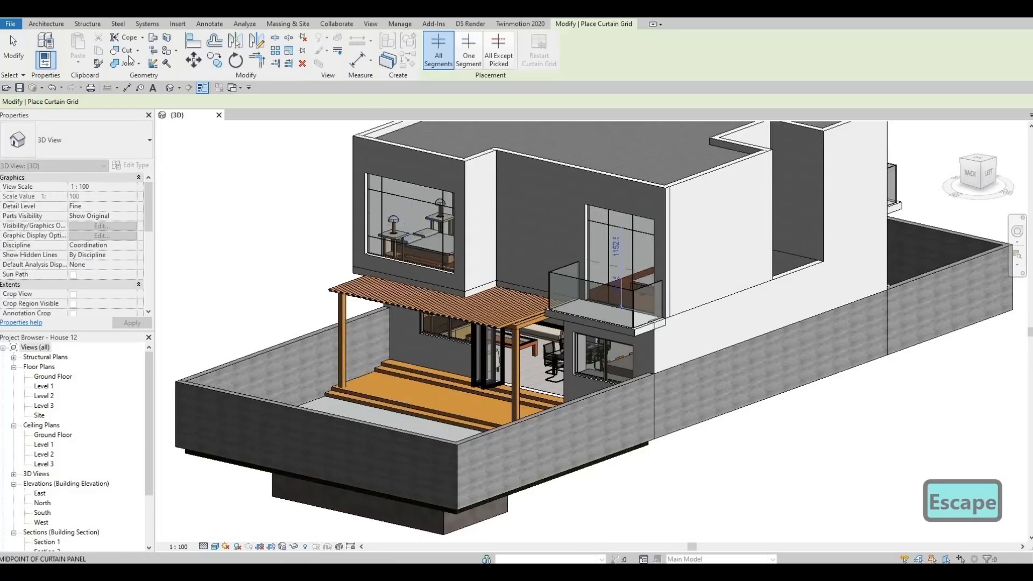
key(Escape)
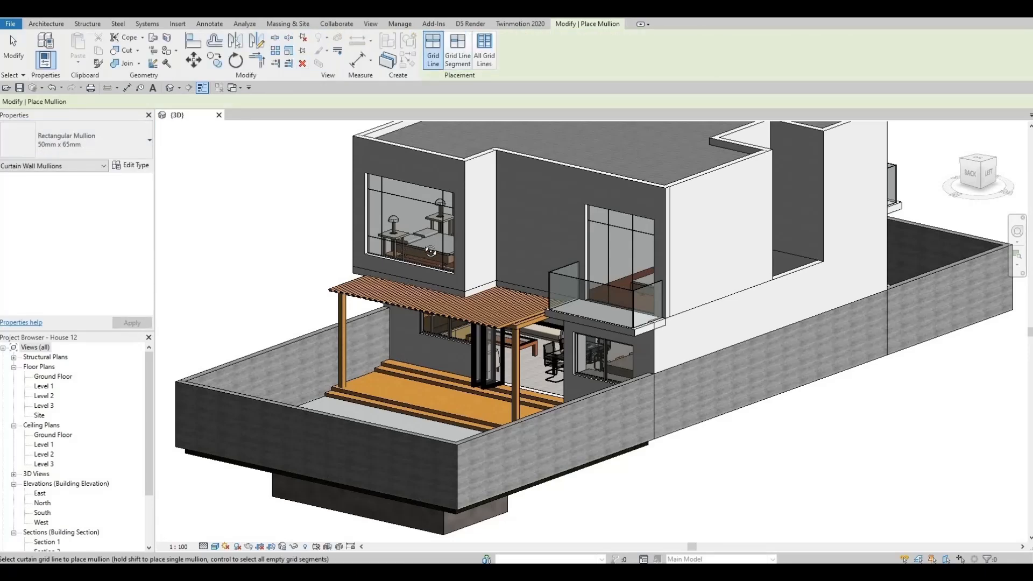
Place 50mm x 65mm rectangular mullions on all grid lines of the rear bedroom window and the rear balcony's curtain wall
shift+middle_drag(433, 220, 457, 182)
scroll(458, 182, up, 2)
key(ctrl)
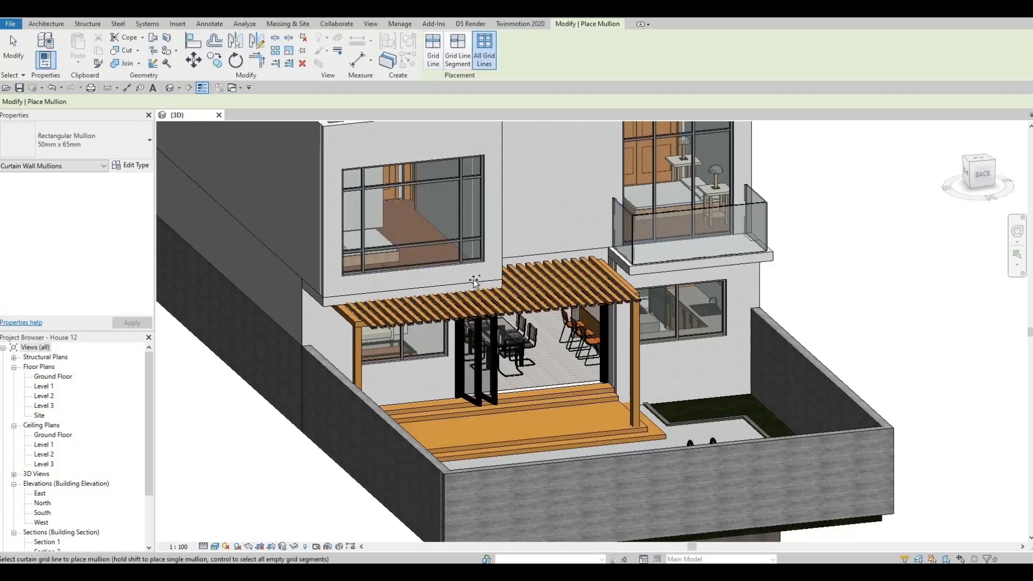
Place 50mm x 65mm rectangular mullions on all grid lines of the side-recess and front upper-floor curtain walls
shift+middle_drag(683, 177, 374, 343)
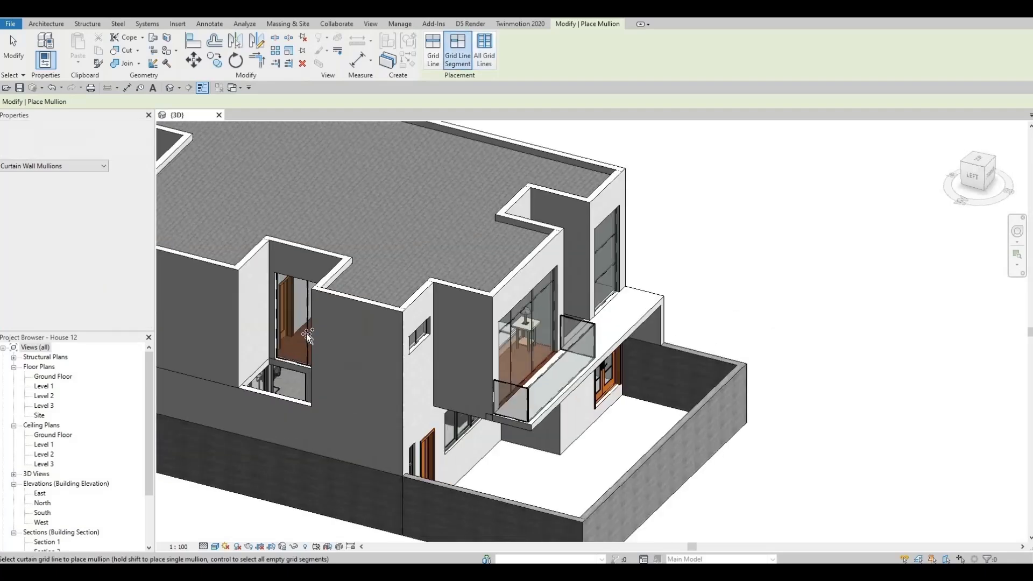
key(ctrl)
shift+middle_drag(263, 308, 227, 303)
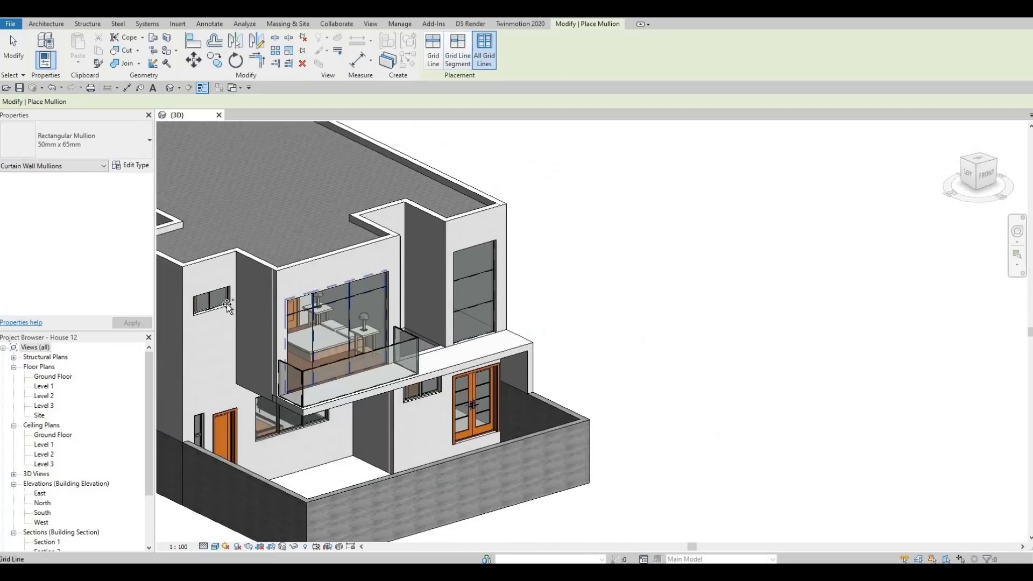
click(318, 318)
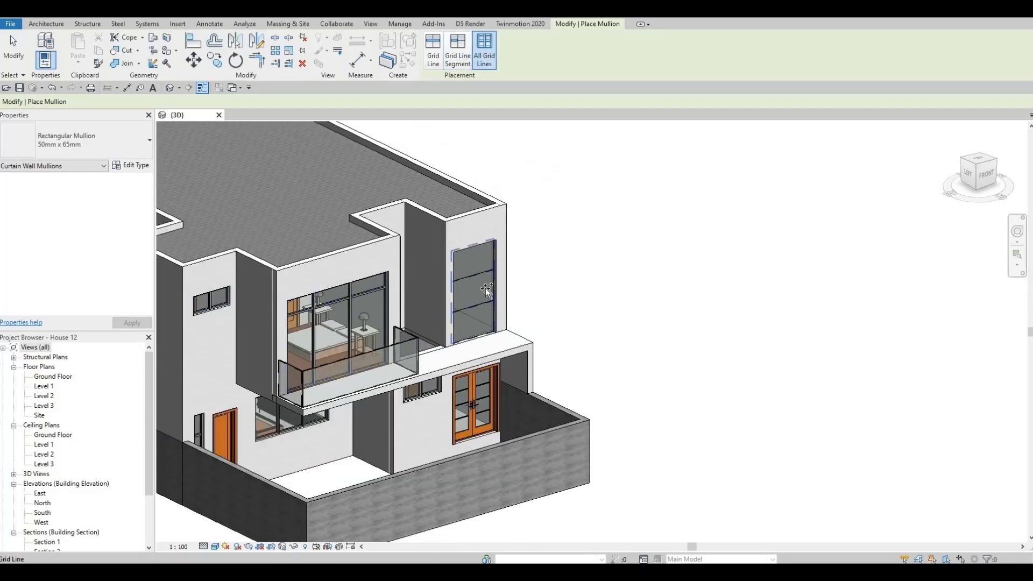
click(445, 293)
shift+middle_drag(446, 292, 212, 279)
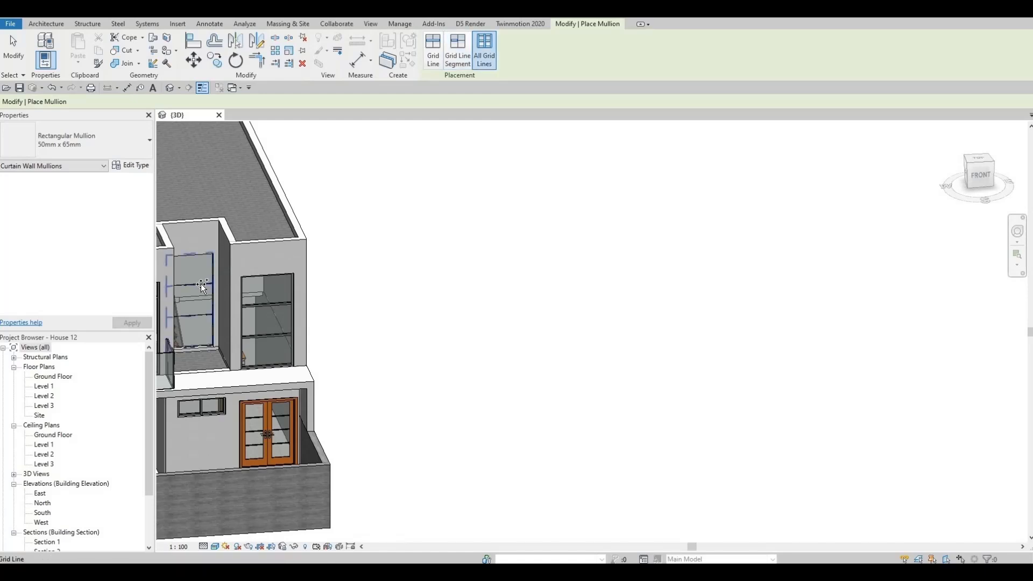
Delete the bottom mullion beneath the panel nearest the pergola in the rear balcony's curtain wall
scroll(234, 309, down, 2)
shift+middle_drag(489, 253, 368, 198)
scroll(368, 198, up, 8)
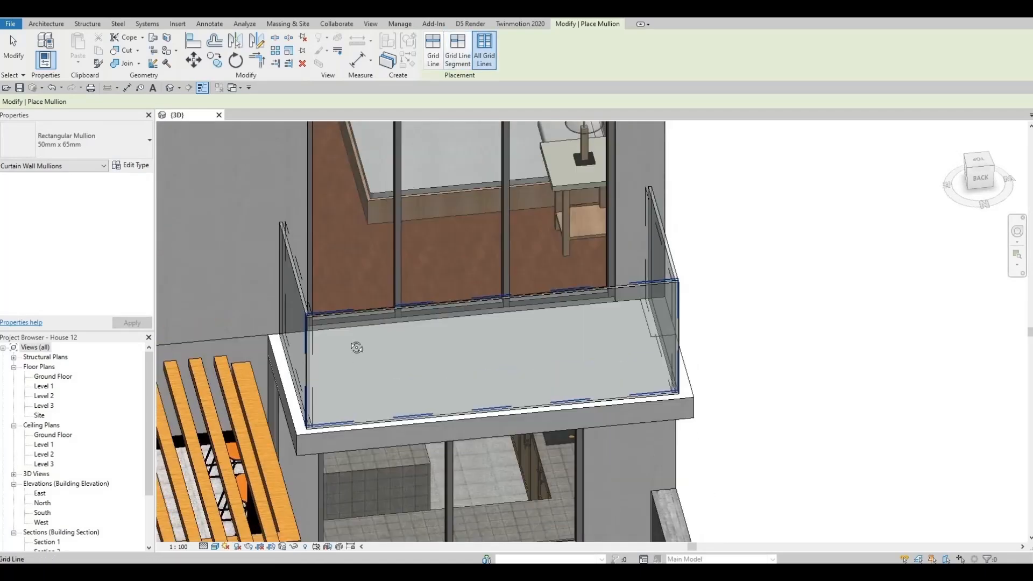
key(Escape)
shift+middle_drag(356, 348, 399, 315)
click(396, 319)
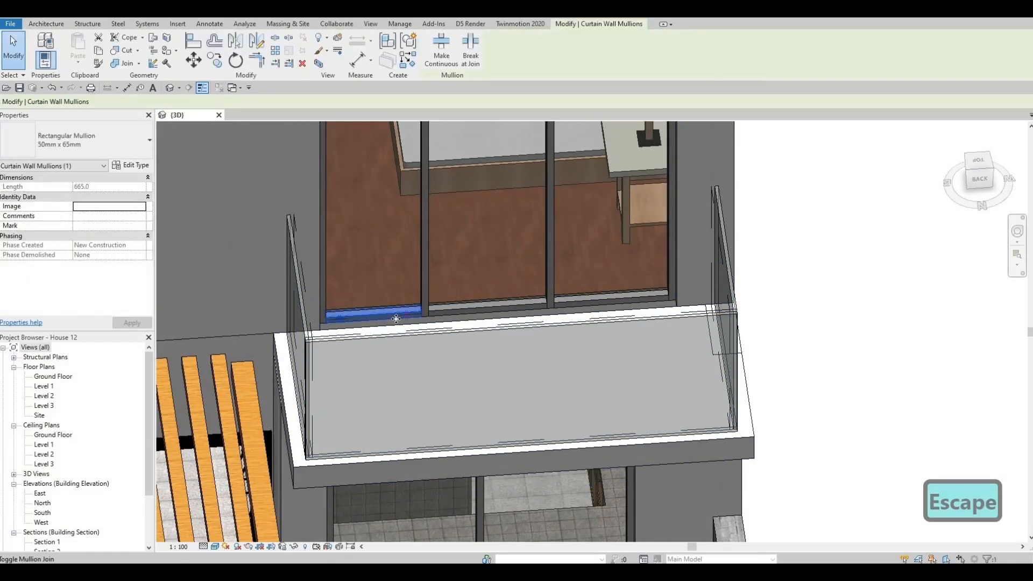
key(Delete)
Delete the bottom mullion beneath the leftmost panel of the front balcony's curtain wall
scroll(388, 299, down, 5)
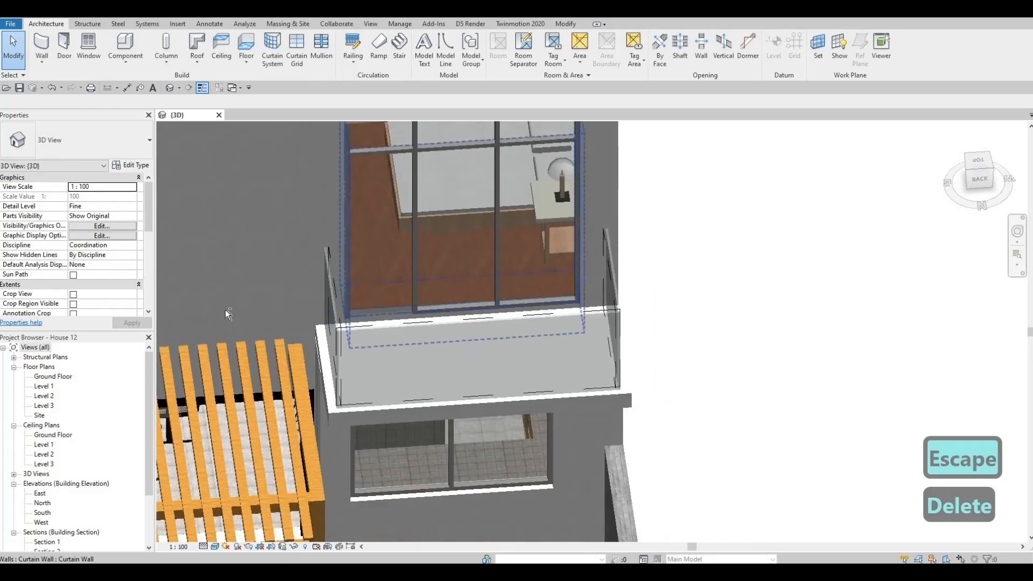
shift+middle_drag(398, 295, 226, 299)
middle_drag(381, 365, 248, 56)
scroll(331, 174, down, 4)
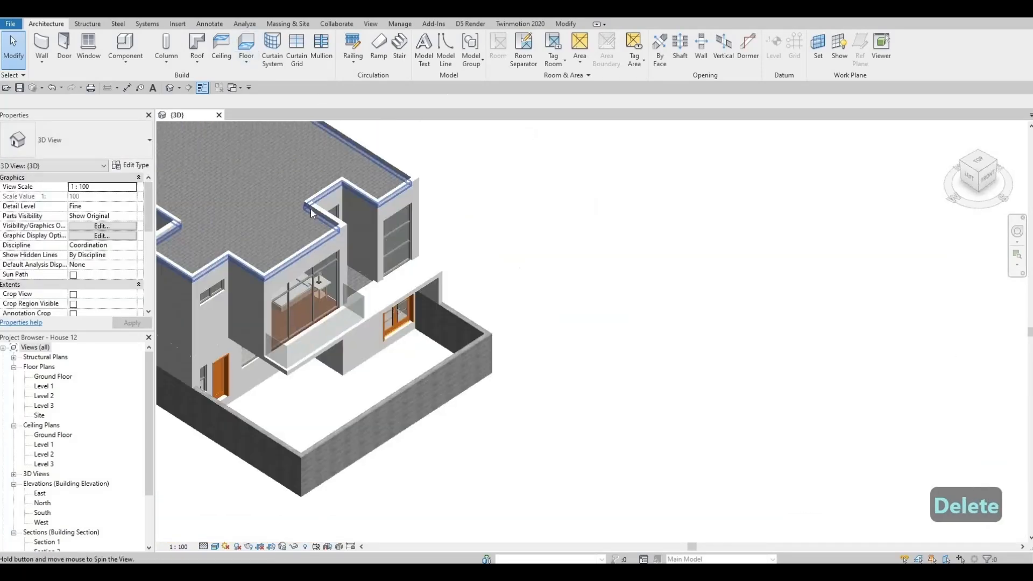
shift+middle_drag(311, 209, 378, 286)
scroll(355, 295, up, 5)
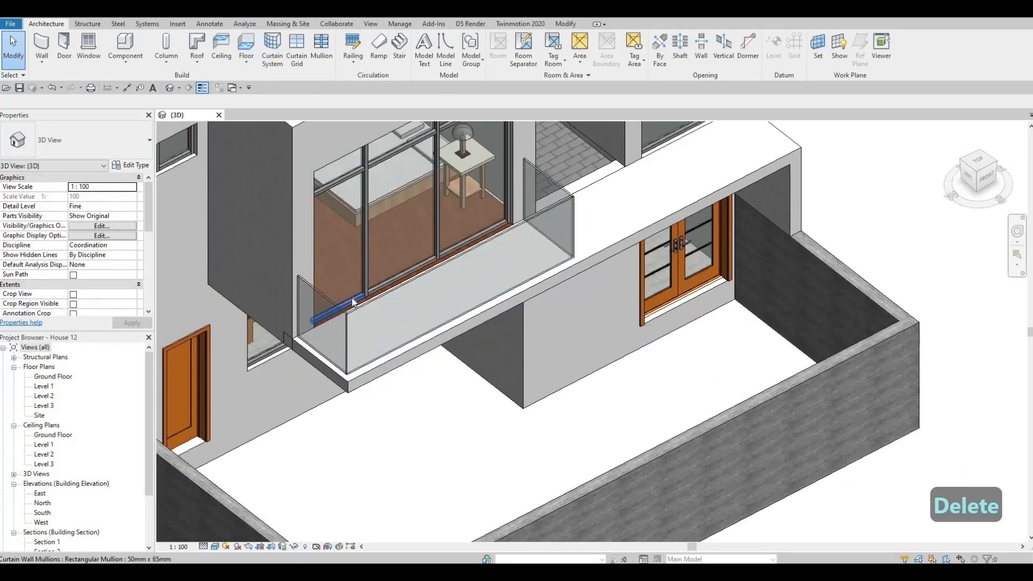
click(348, 297)
key(Delete)
Load the M_Door-Curtain-Wall-Single-Glass family from the Doors folder of the metric library
scroll(382, 290, down, 3)
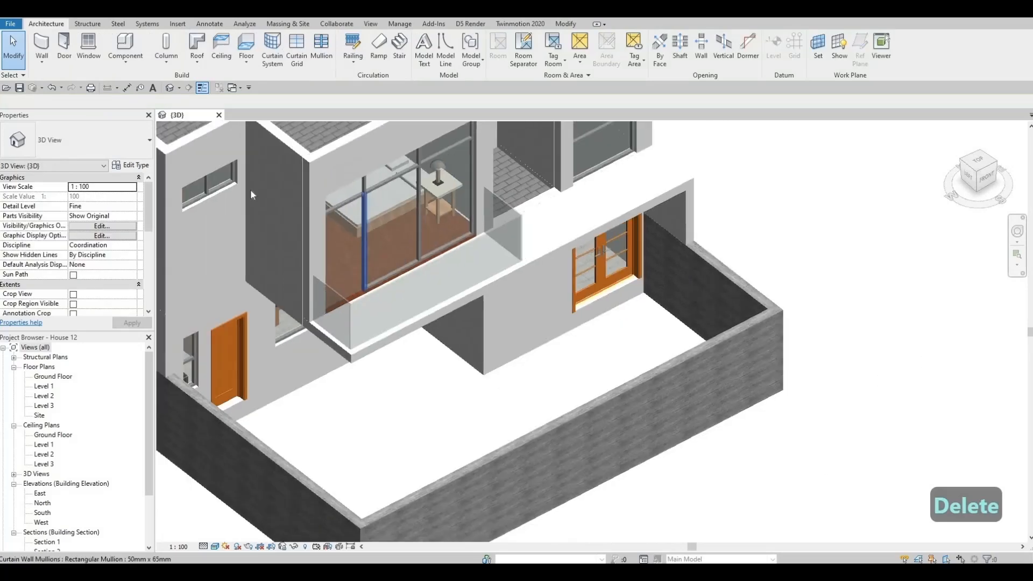
shift+middle_drag(421, 315, 396, 290)
middle_drag(223, 175, 308, 253)
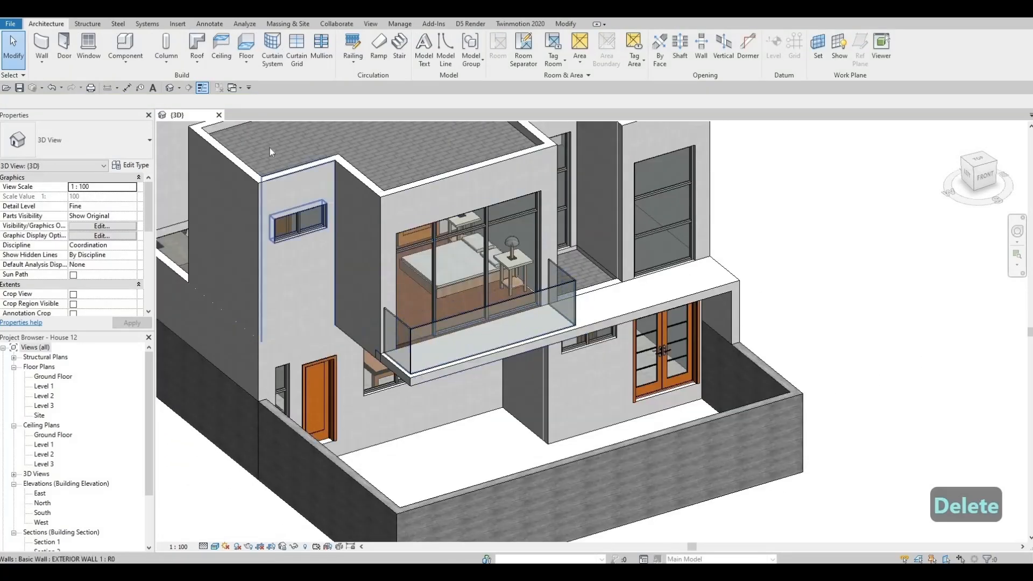
click(178, 23)
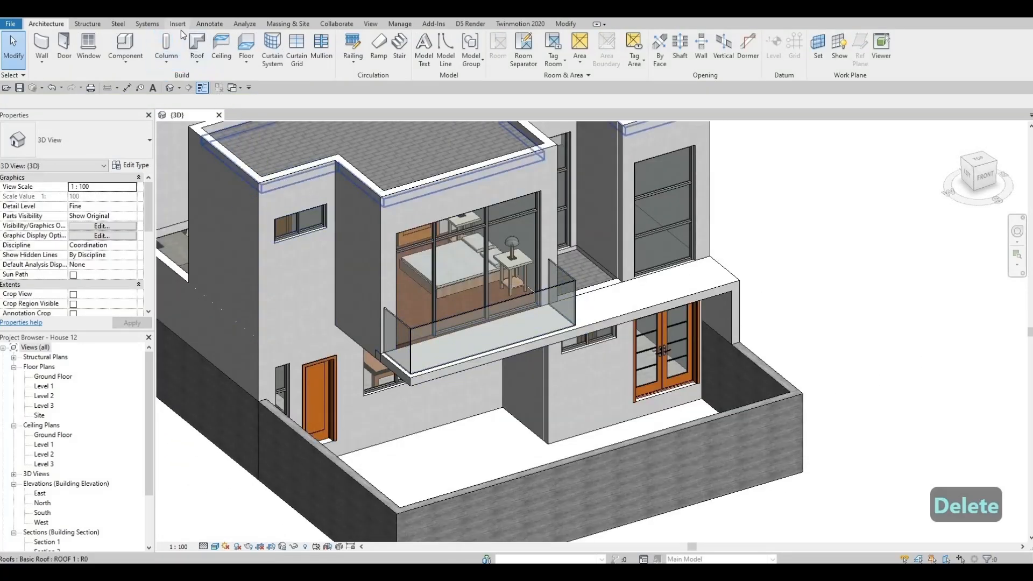
click(443, 50)
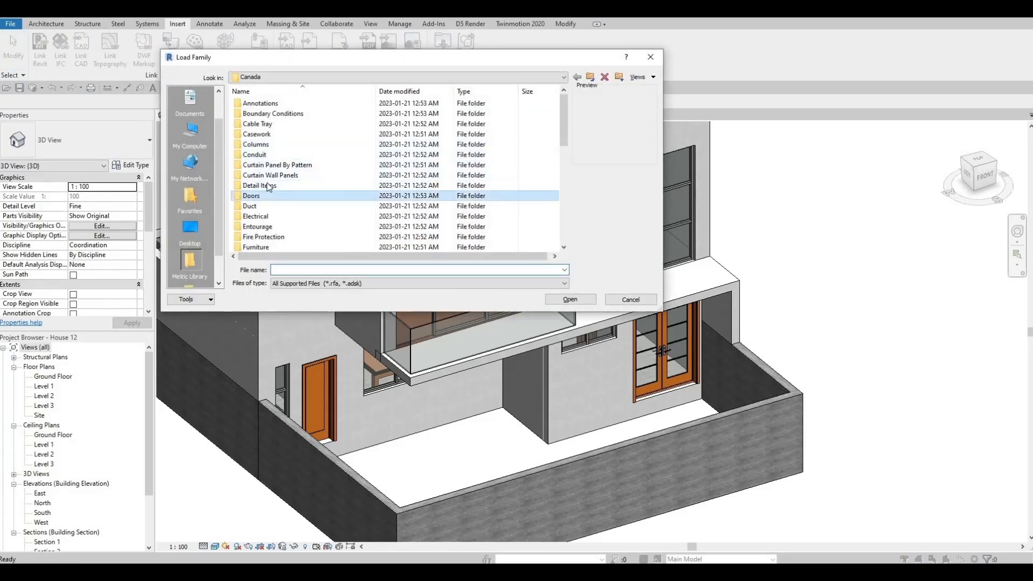
double_click(254, 195)
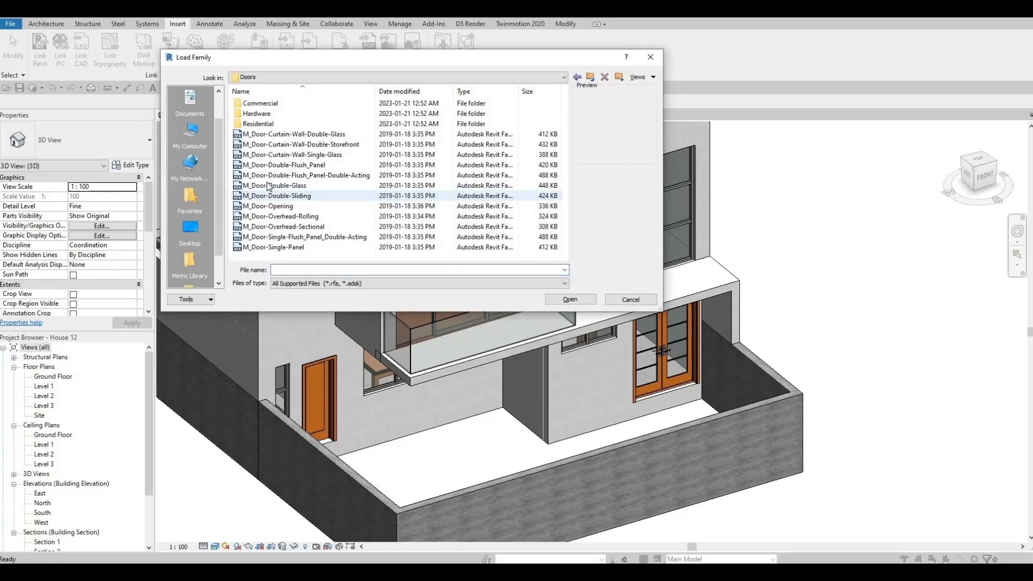
click(283, 156)
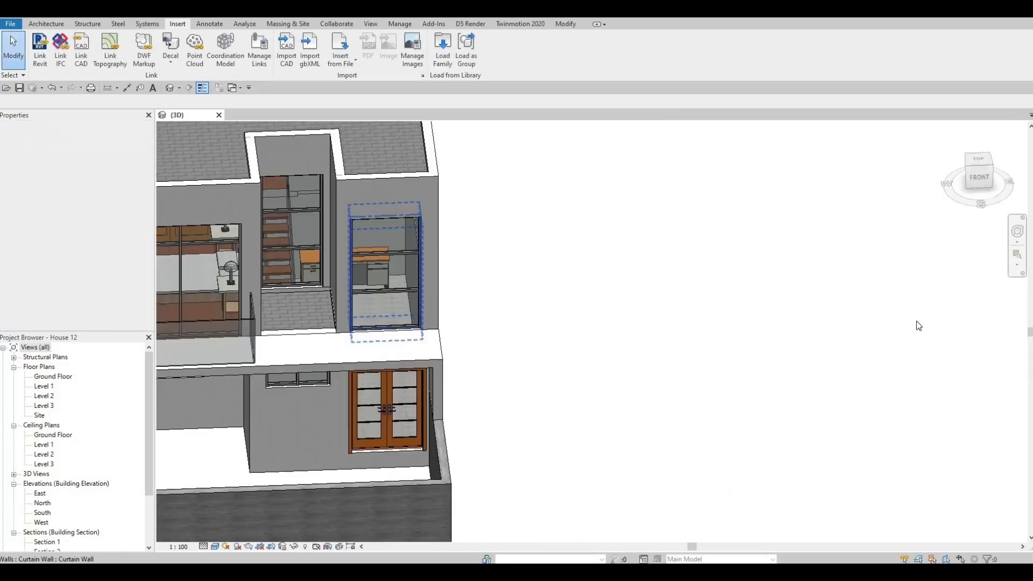
Replace the tall leftmost glazed panel of the front balcony's curtain wall with the M_Door-Curtain-Wall-Single-Glass door
scroll(916, 321, down, 1)
middle_drag(226, 303, 598, 292)
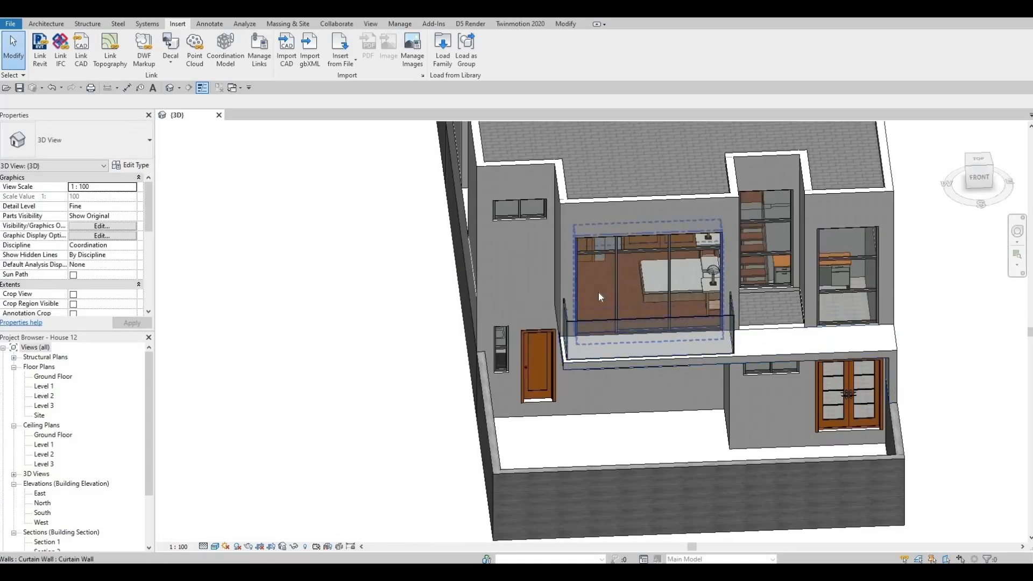
scroll(598, 292, up, 3)
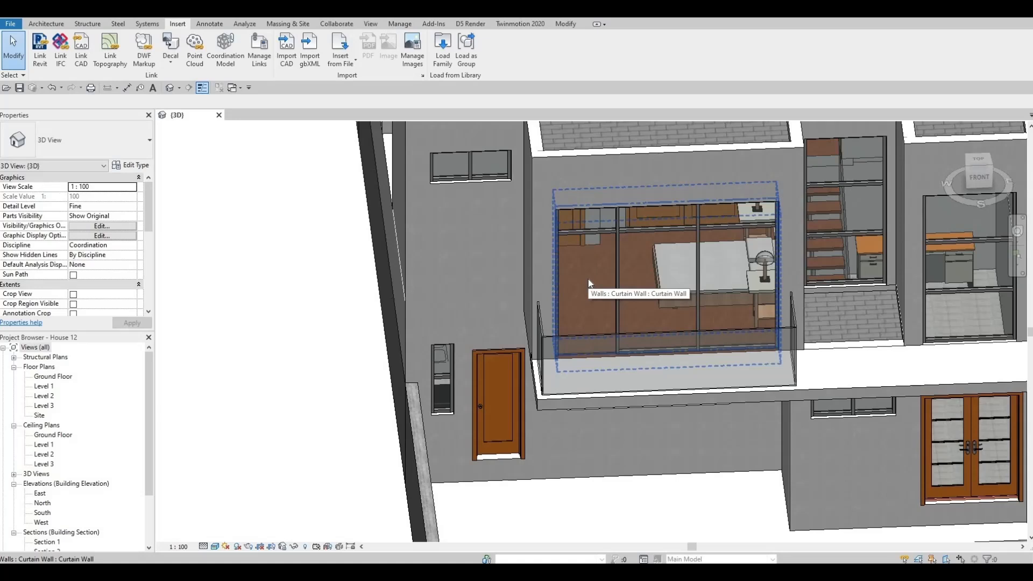
key(Tab)
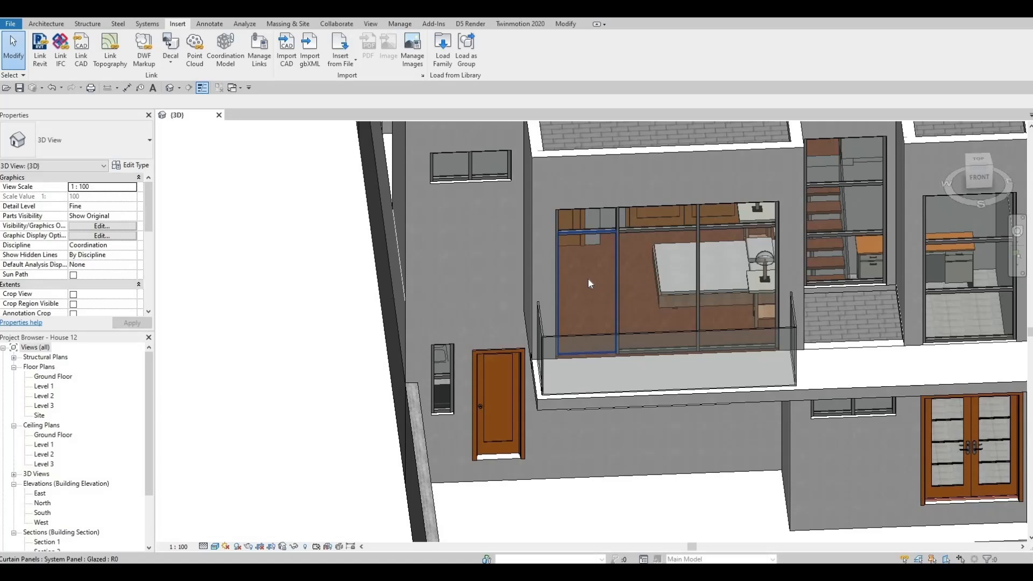
click(588, 279)
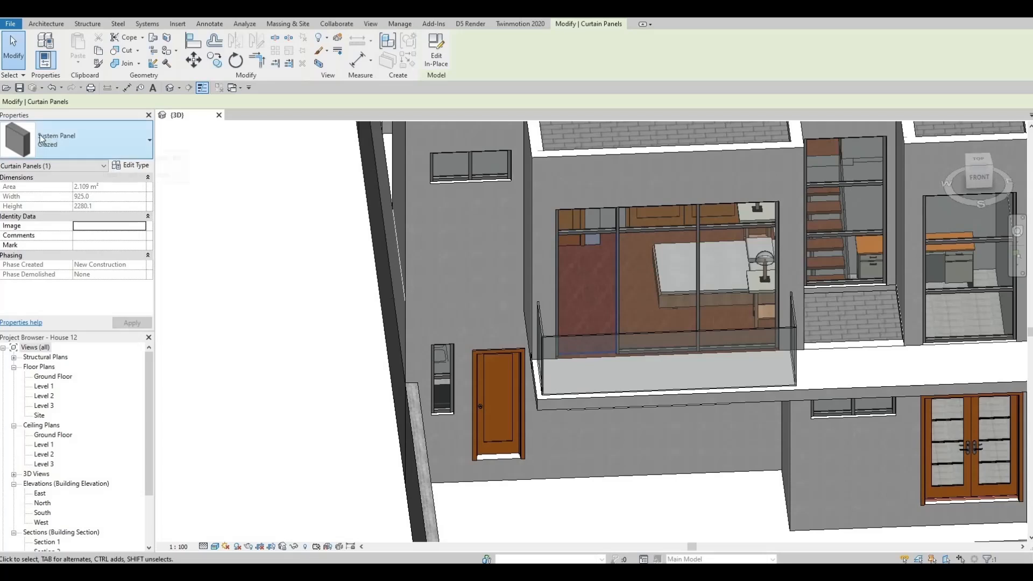
click(56, 139)
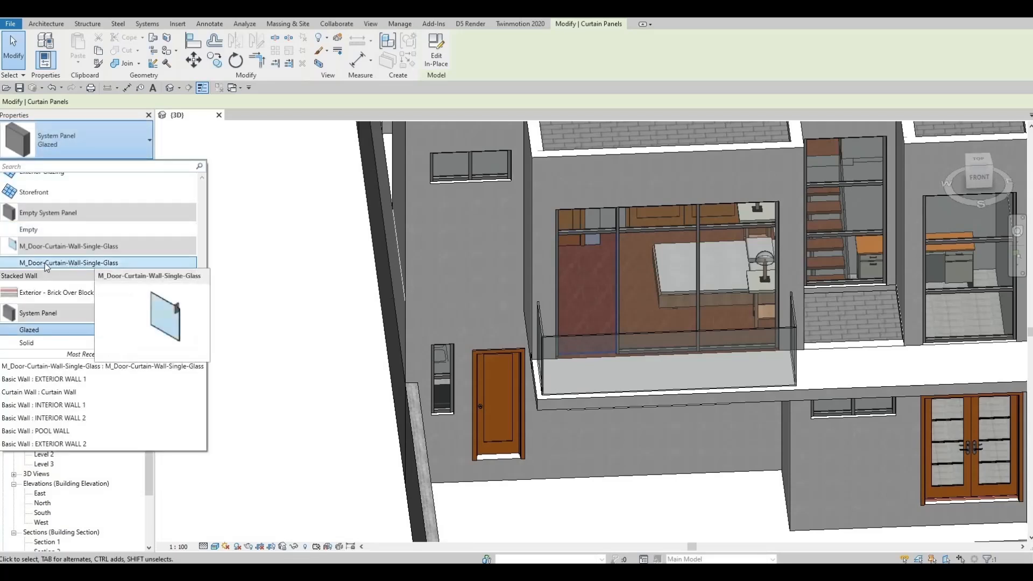
click(46, 263)
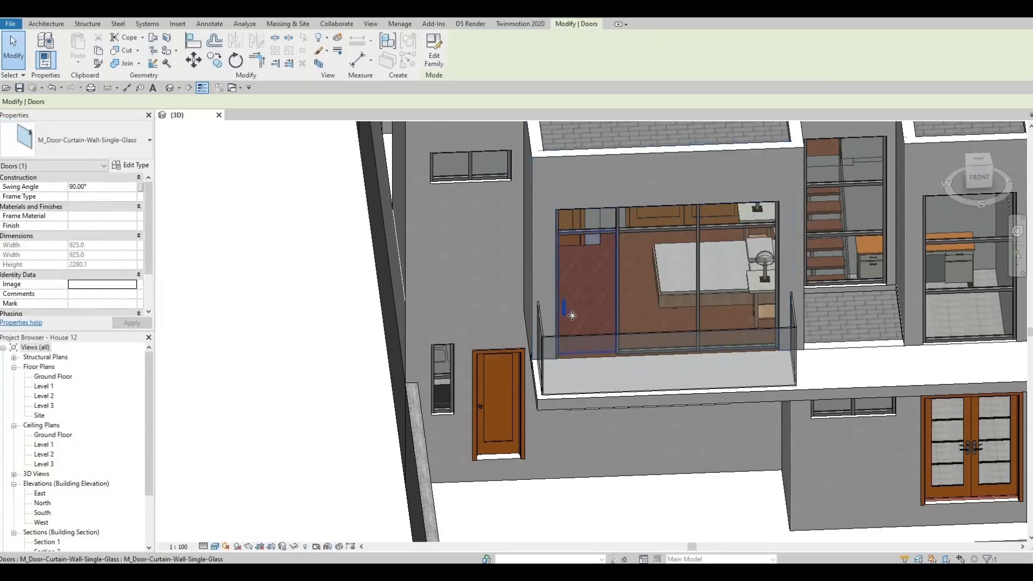
Replace the tall glazed panel nearest the pergola in the rear balcony's curtain wall with the M_Door-Curtain-Wall-Single-Glass door
shift+middle_drag(543, 315, 719, 276)
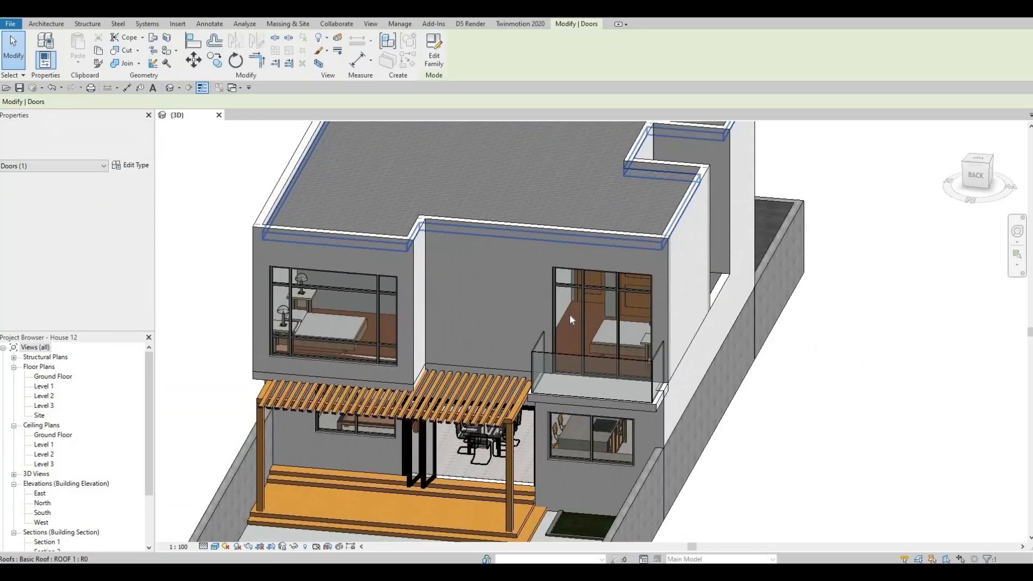
scroll(567, 344, up, 5)
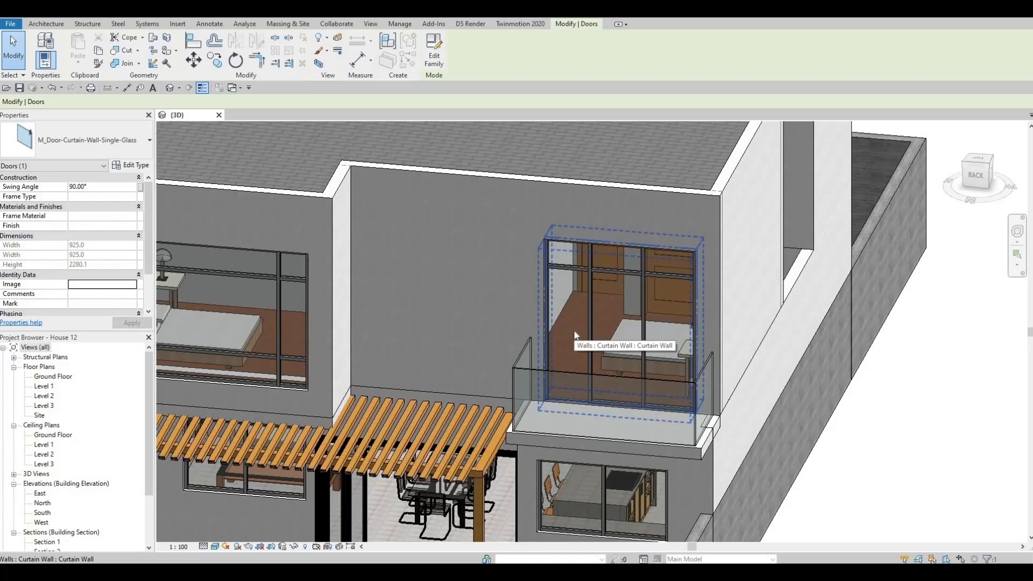
key(Tab)
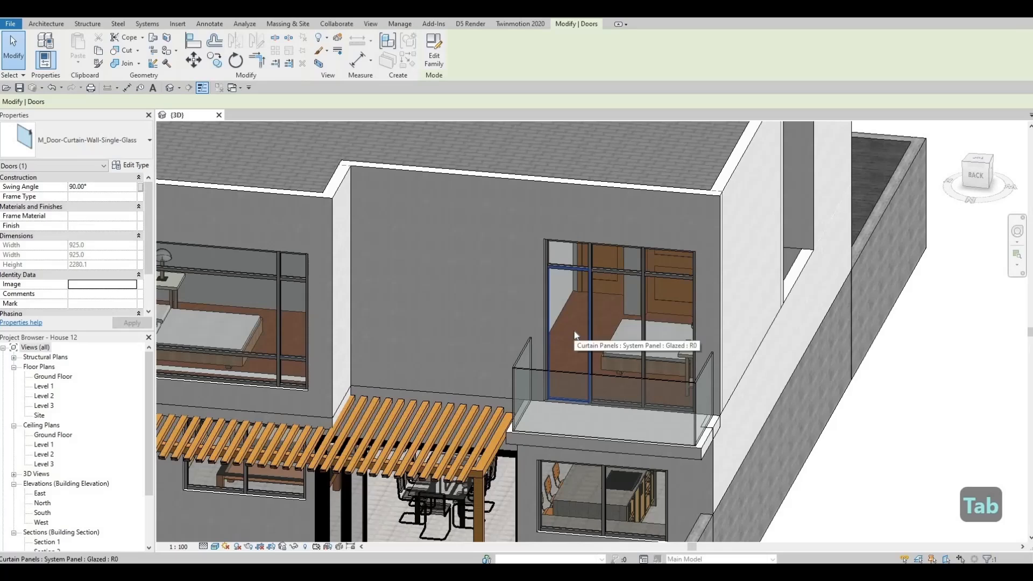
click(574, 331)
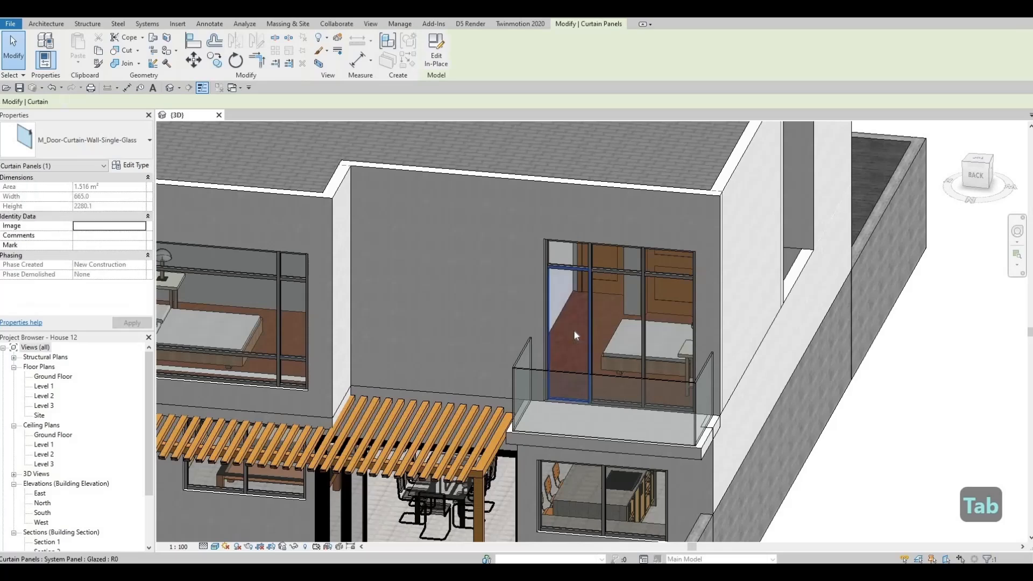
click(96, 148)
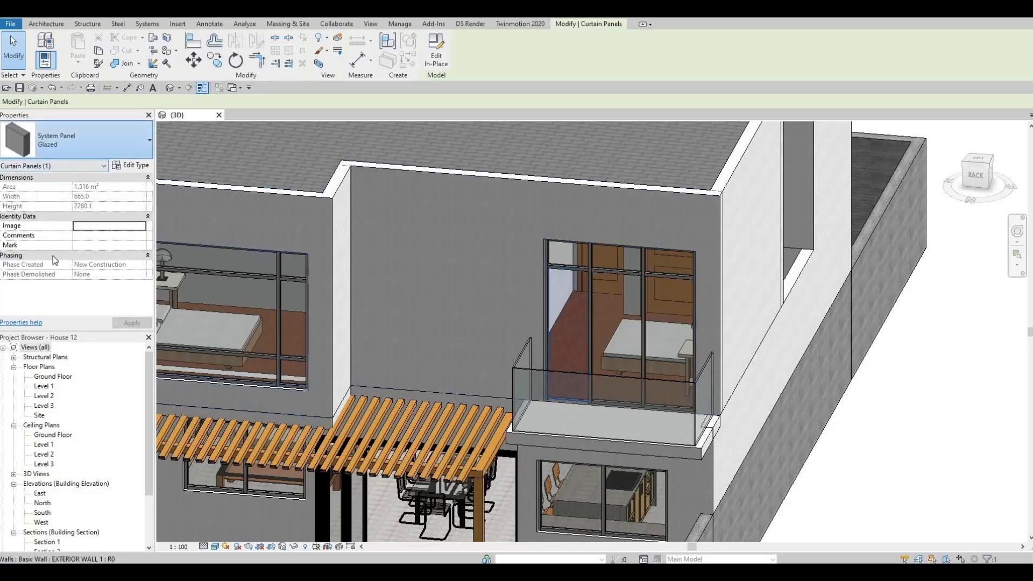
click(129, 263)
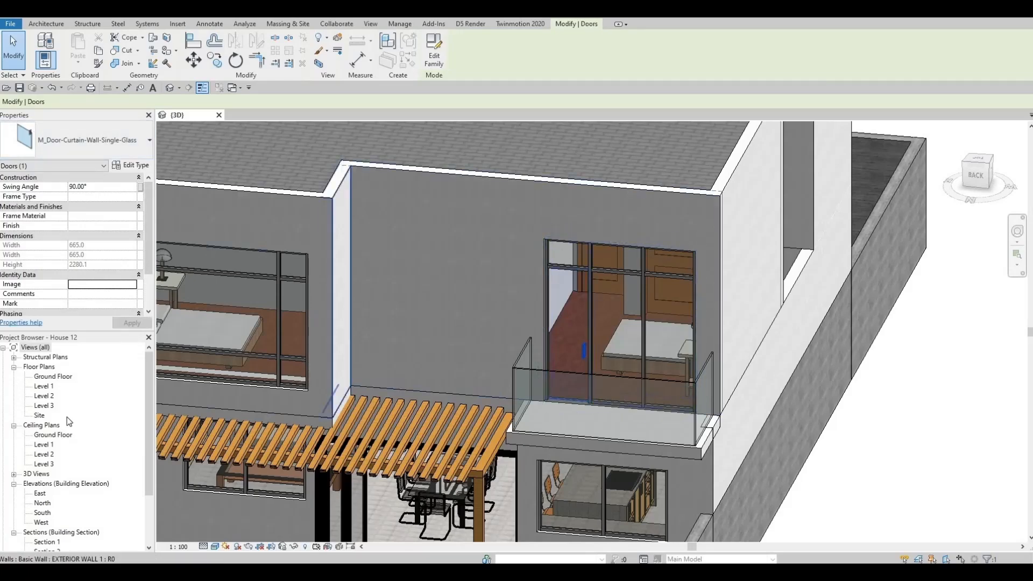
In the Level 2 floor plan, flip the front balcony's curtain wall door in hand and facing so it swings out onto the balcony
double_click(48, 397)
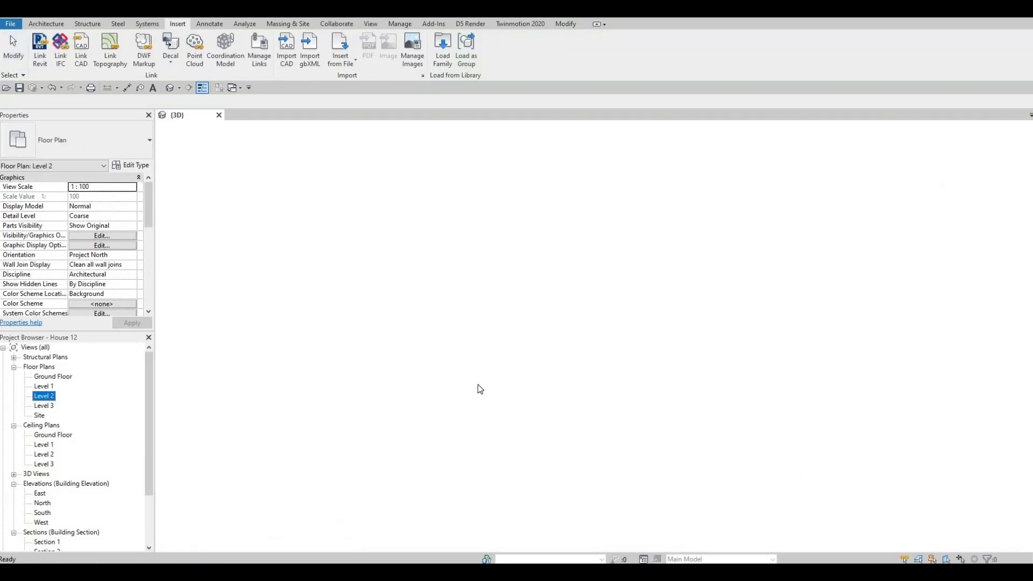
scroll(540, 285, up, 5)
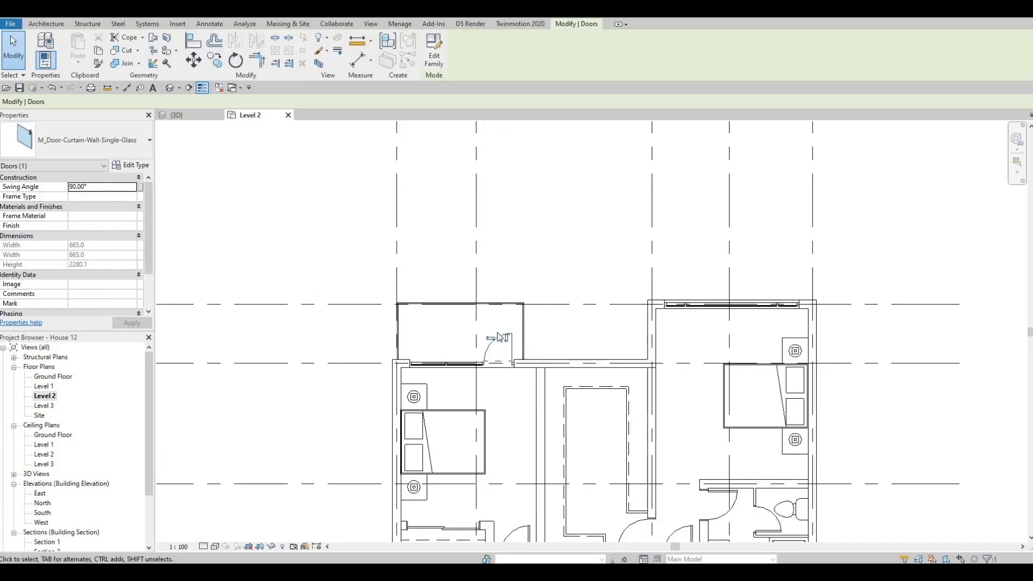
scroll(498, 322, down, 5)
scroll(495, 331, up, 2)
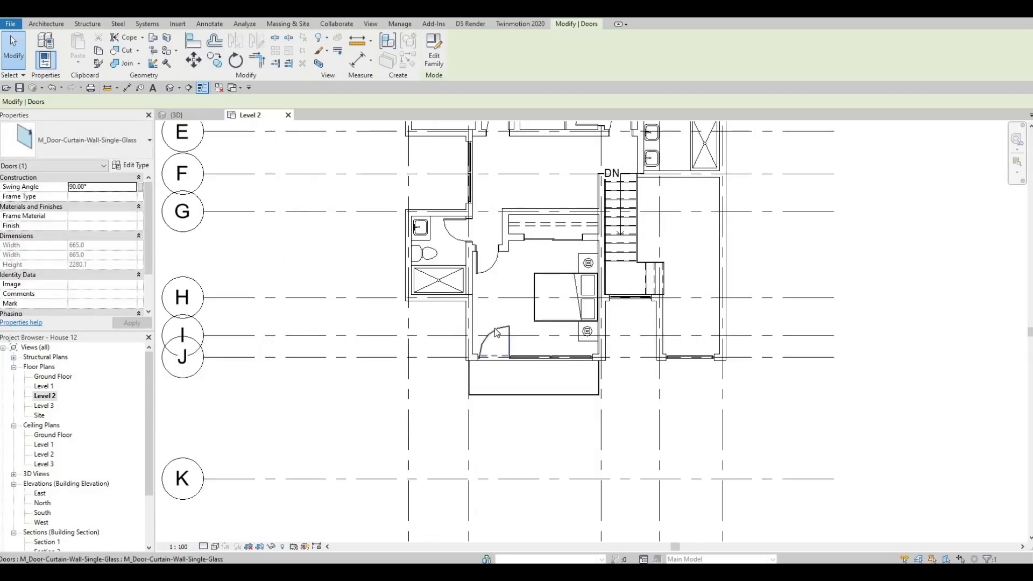
click(495, 344)
middle_drag(494, 344, 470, 403)
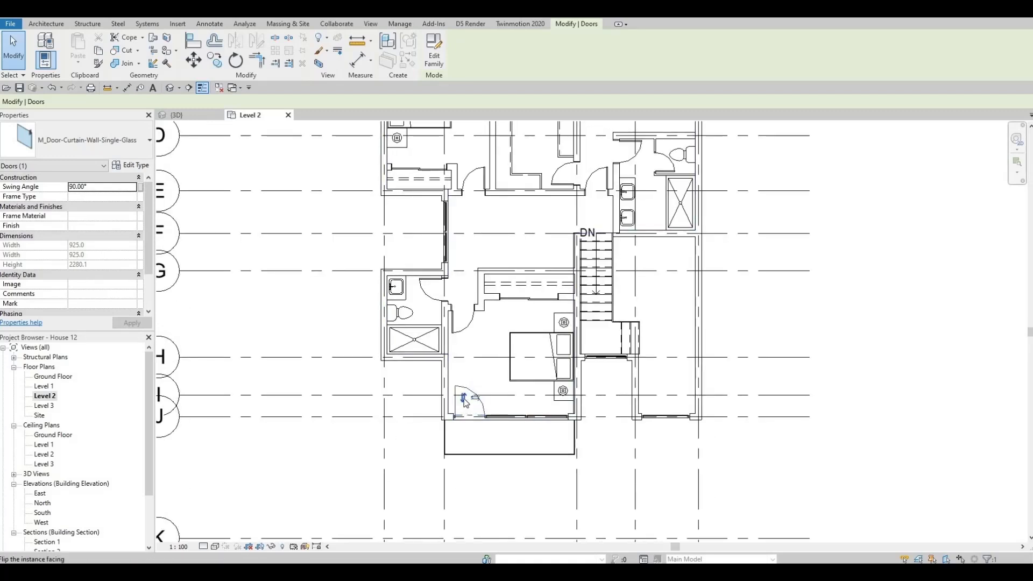
scroll(389, 464, down, 3)
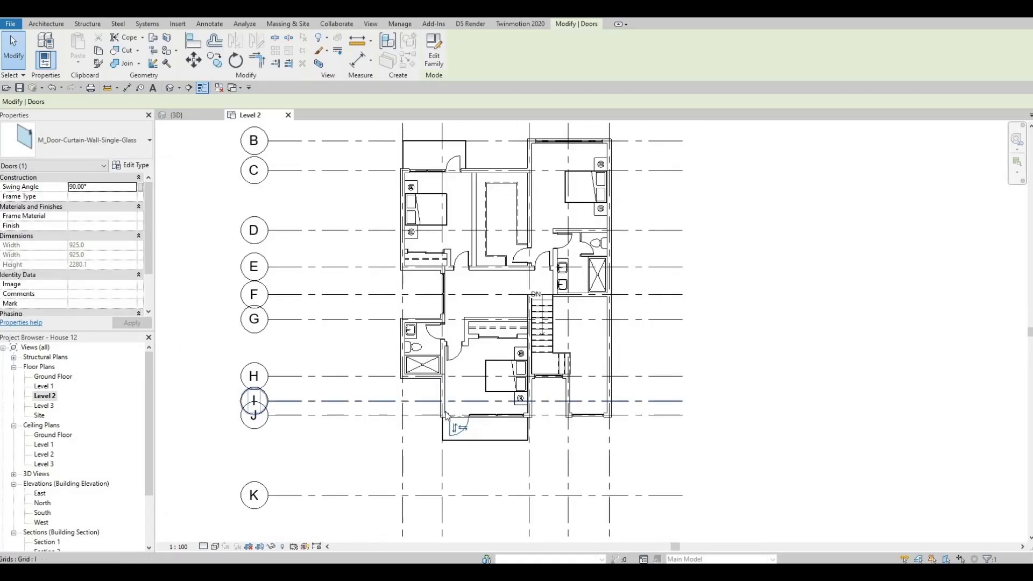
scroll(534, 358, up, 2)
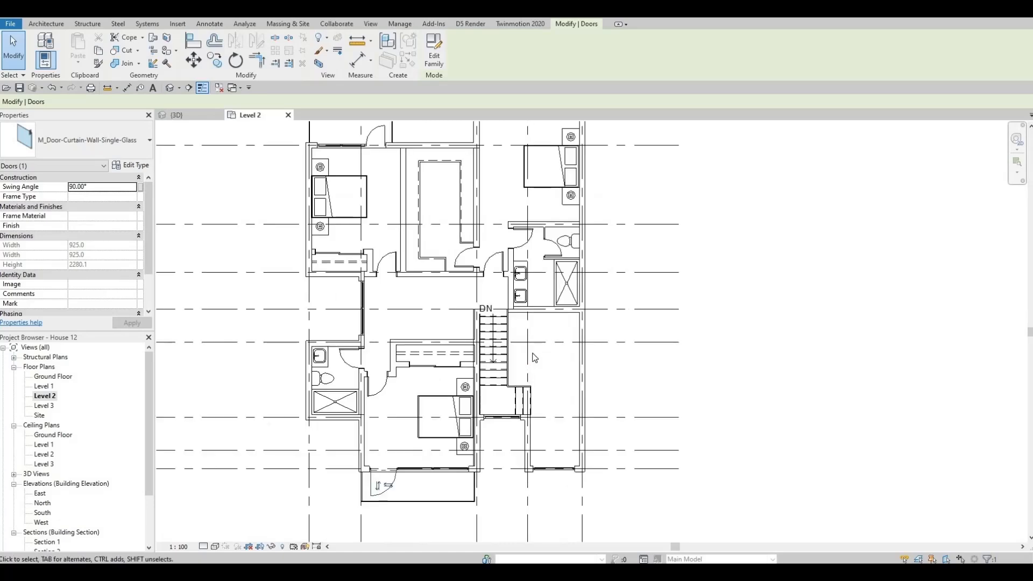
key(Escape)
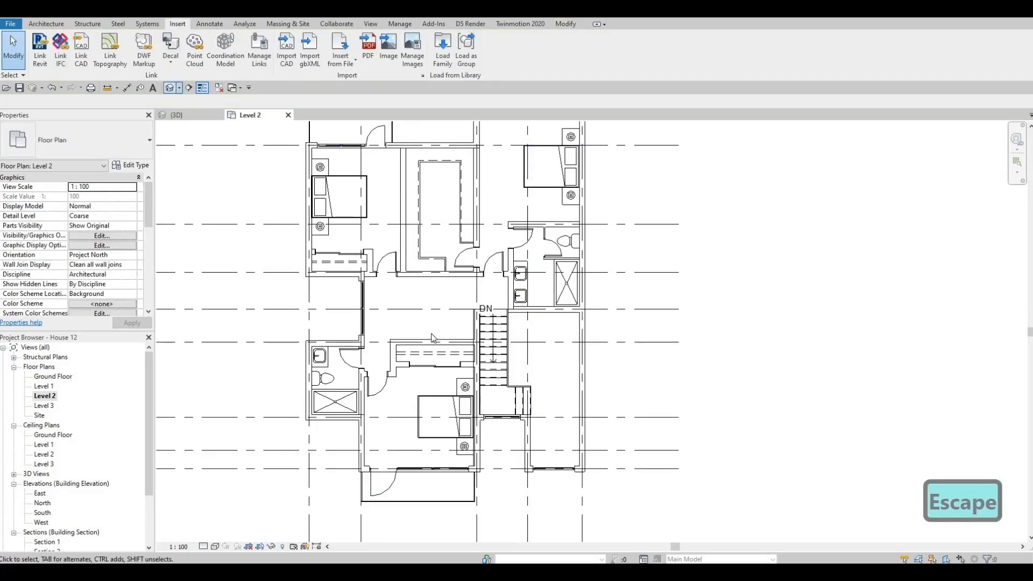
Examine the front balcony's glass door and the walled front yard in the 3D view
click(176, 114)
scroll(438, 328, down, 3)
shift+middle_drag(438, 328, 426, 222)
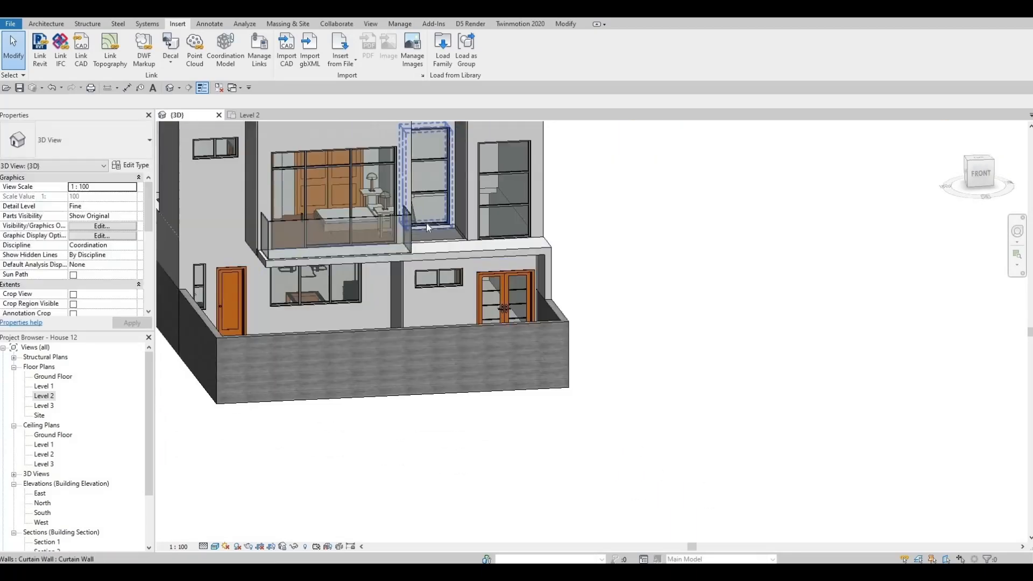
key(F1)
shift+middle_drag(408, 316, 398, 340)
scroll(396, 300, up, 5)
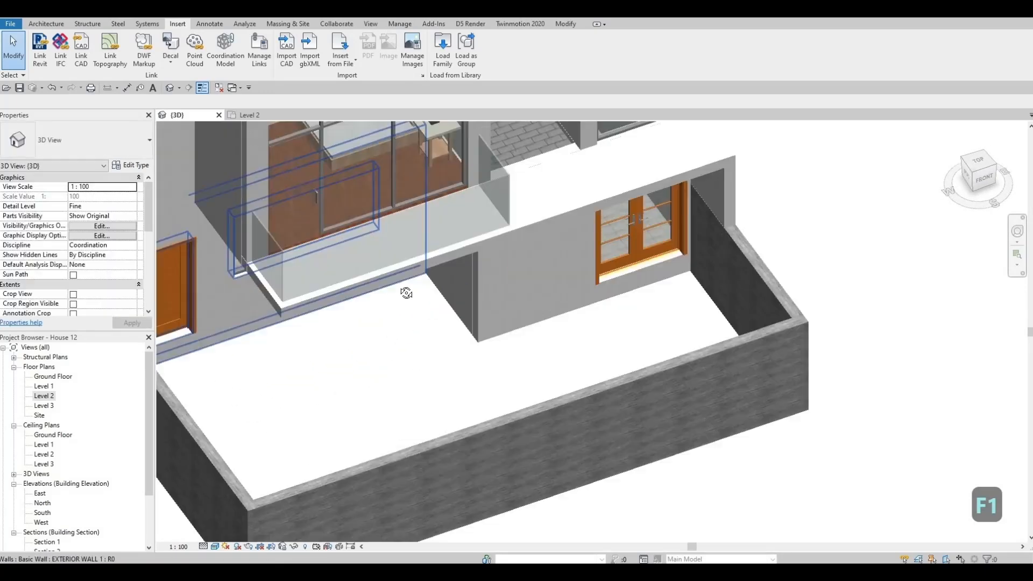
scroll(409, 301, down, 2)
scroll(404, 307, down, 3)
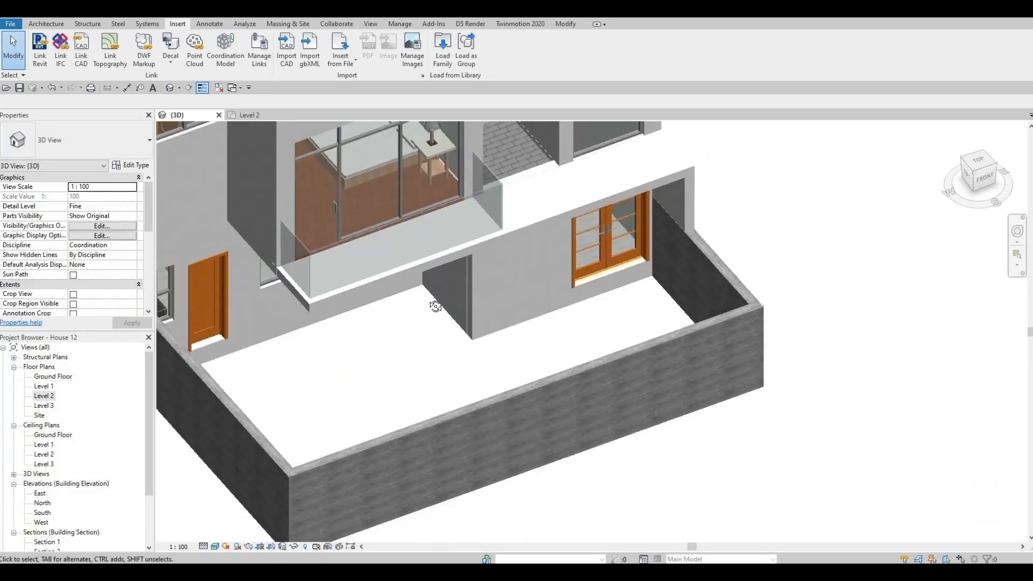
mouse_move(402, 307)
shift+middle_down()
mouse_move(377, 311)
mouse_move(384, 299)
shift+middle_up()
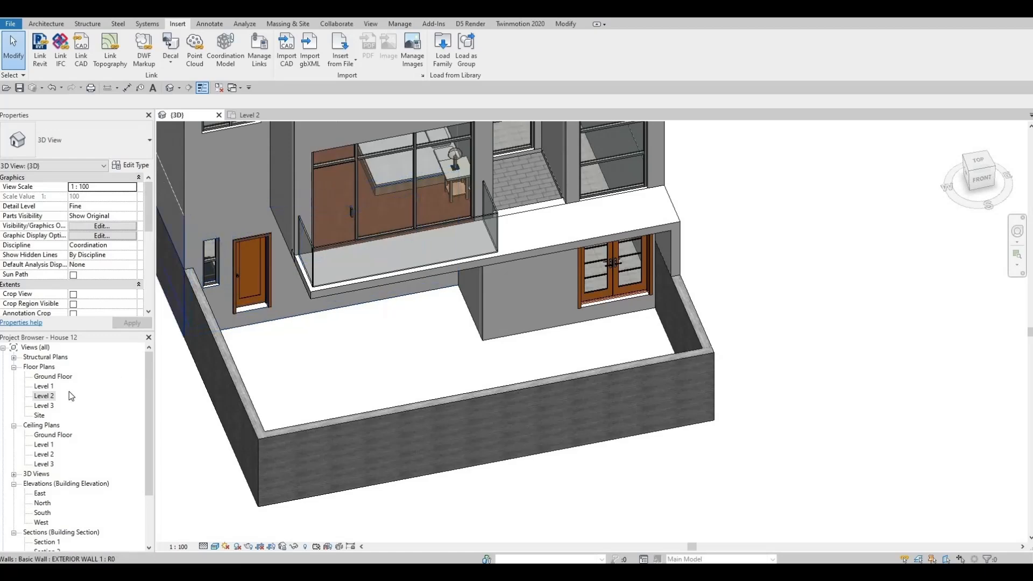
In the Ground Floor plan, start a floor and duplicate the FLOOR 4 type as FLOOR 5
double_click(53, 377)
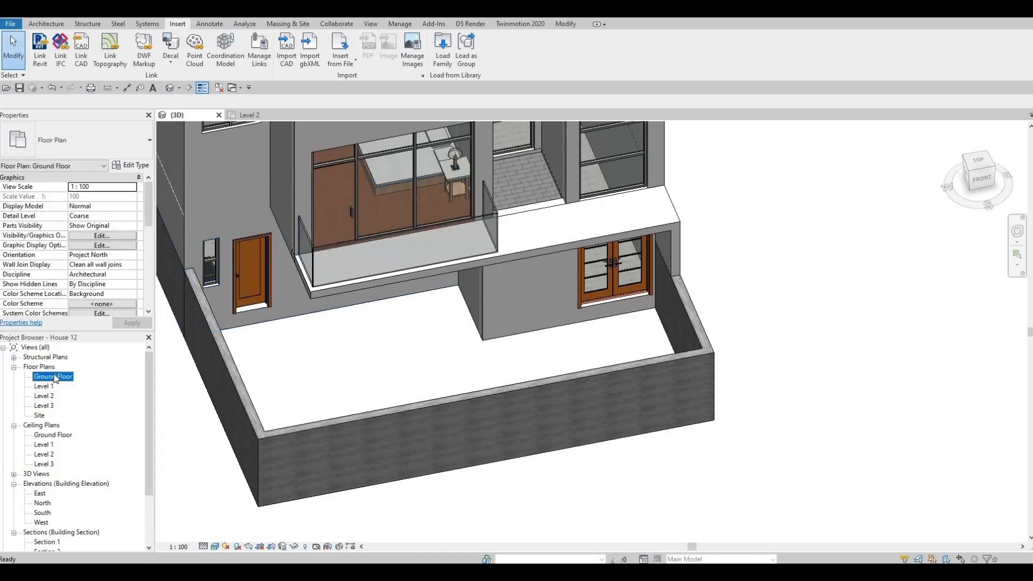
scroll(432, 299, up, 5)
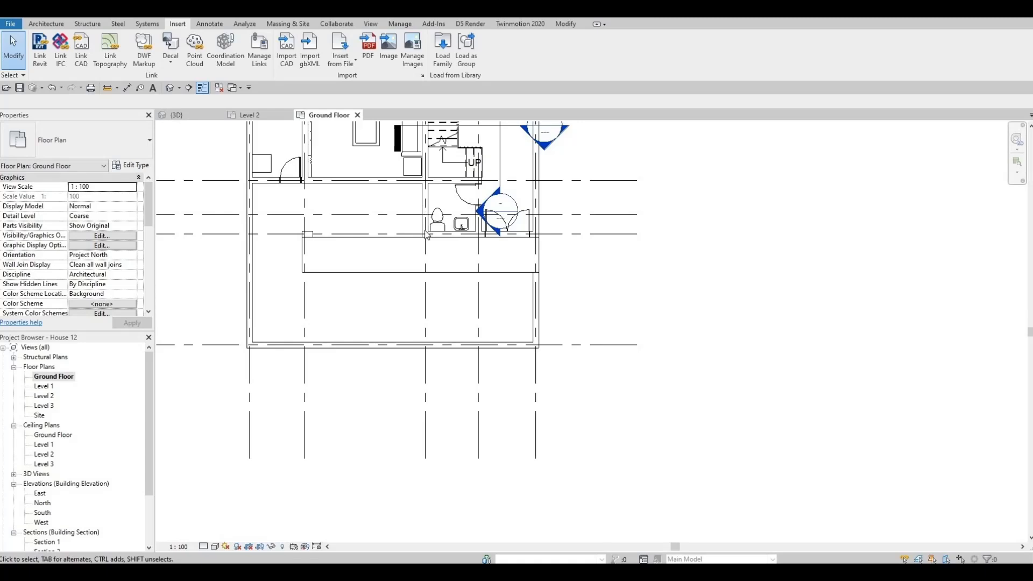
click(333, 272)
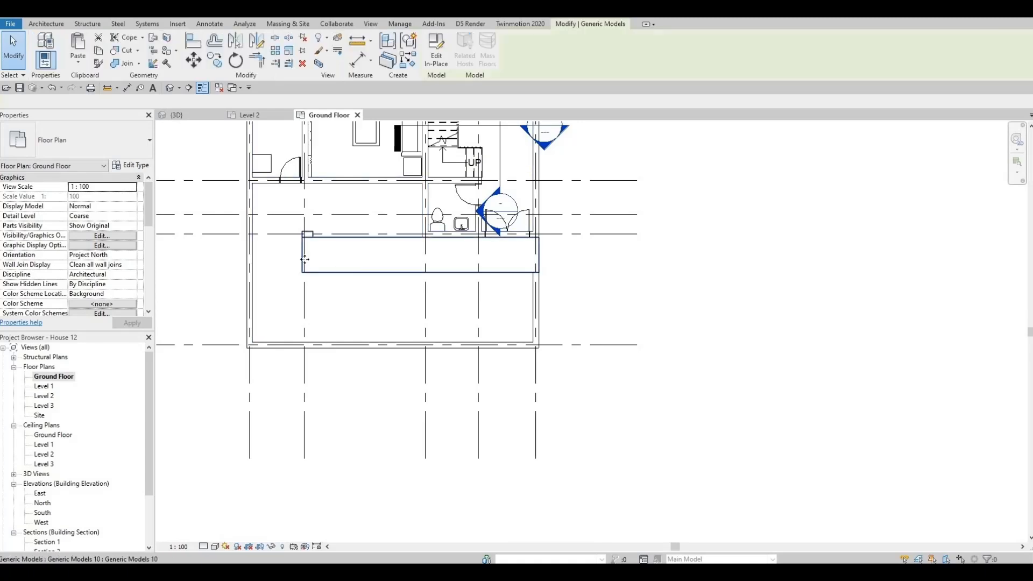
key(Escape)
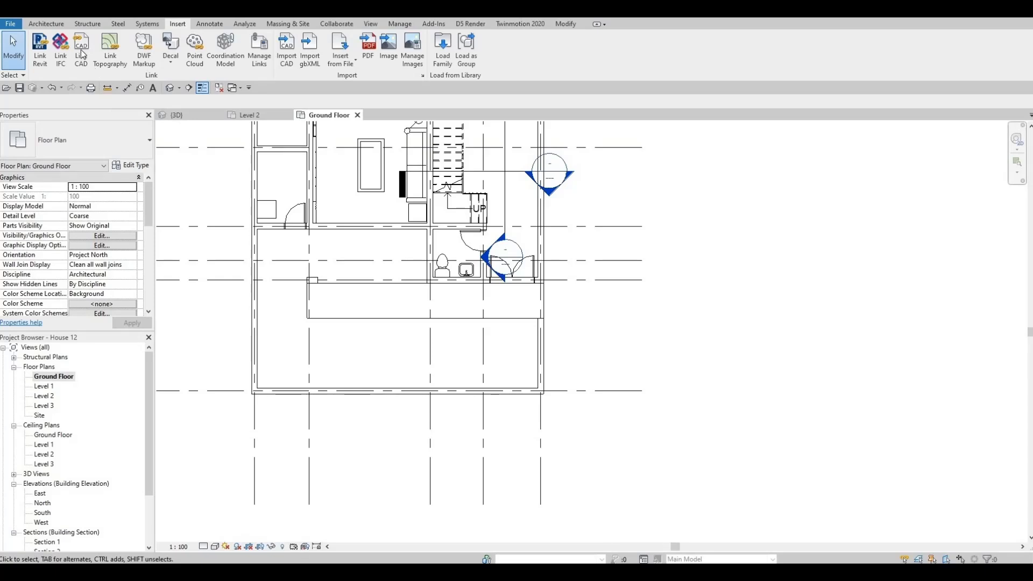
click(47, 24)
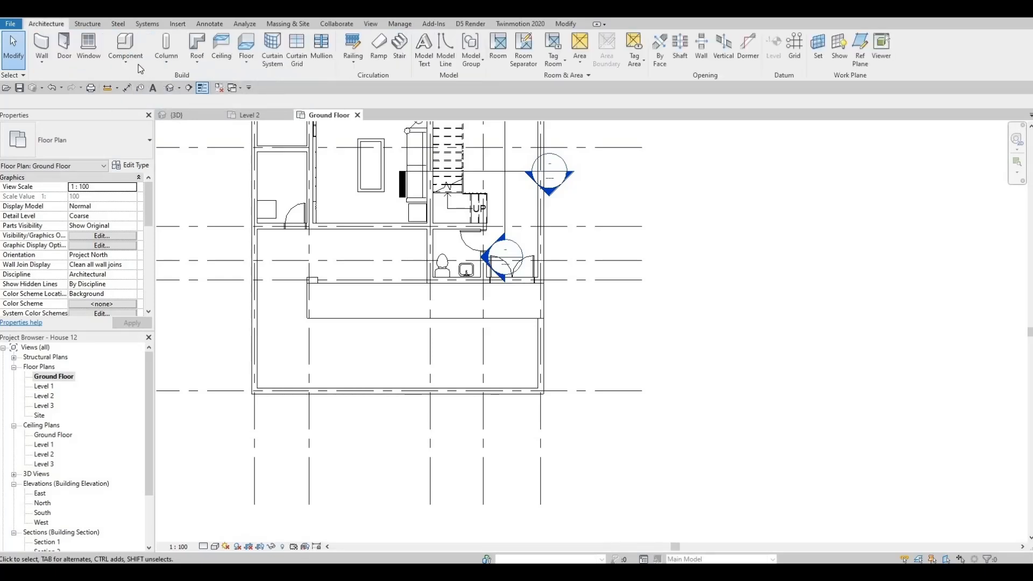
click(130, 165)
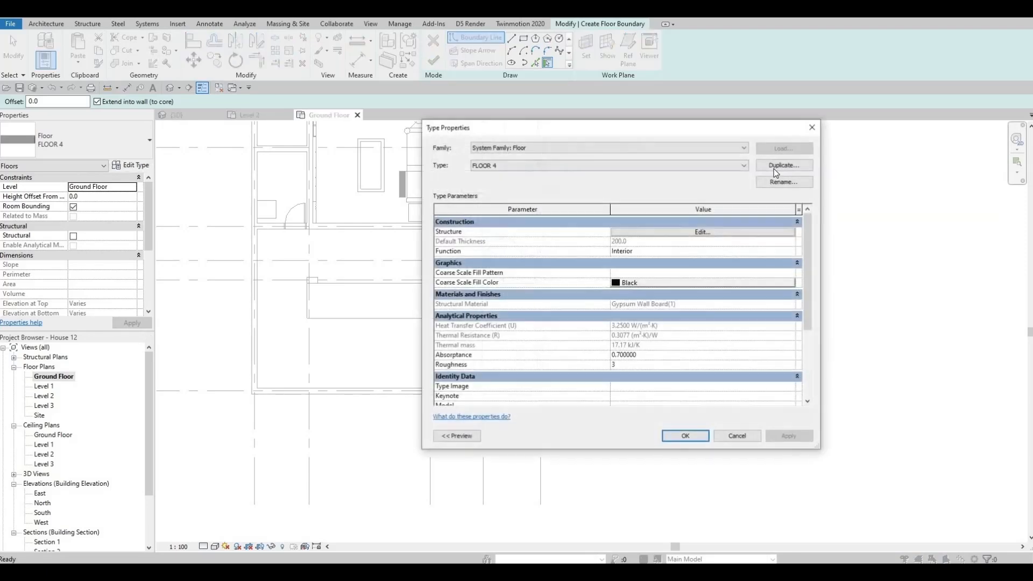
click(775, 166)
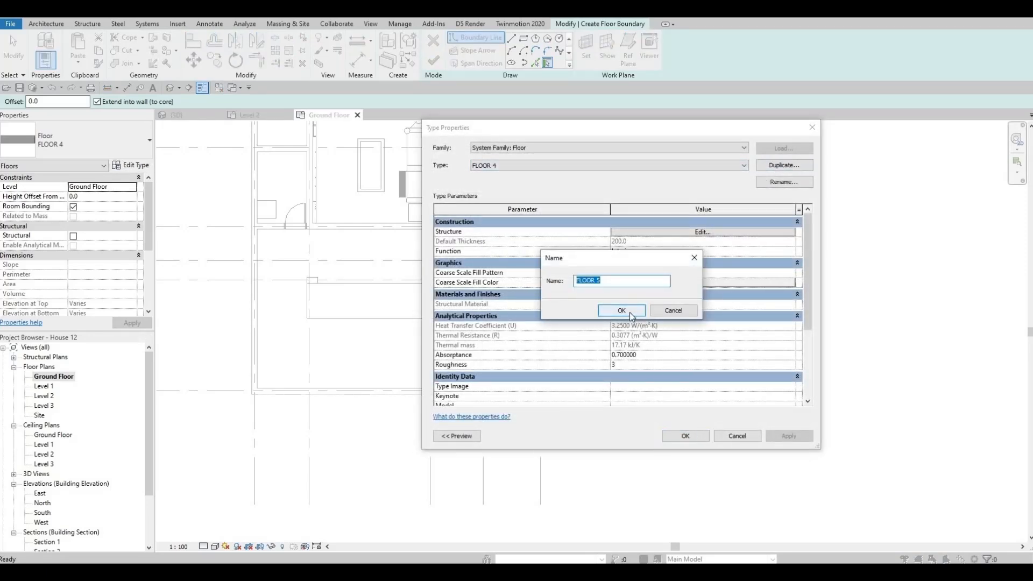
click(622, 311)
Assign the Concrete, C25/30 material from the AEC Concrete library to the structure layer of FLOOR 5
click(668, 233)
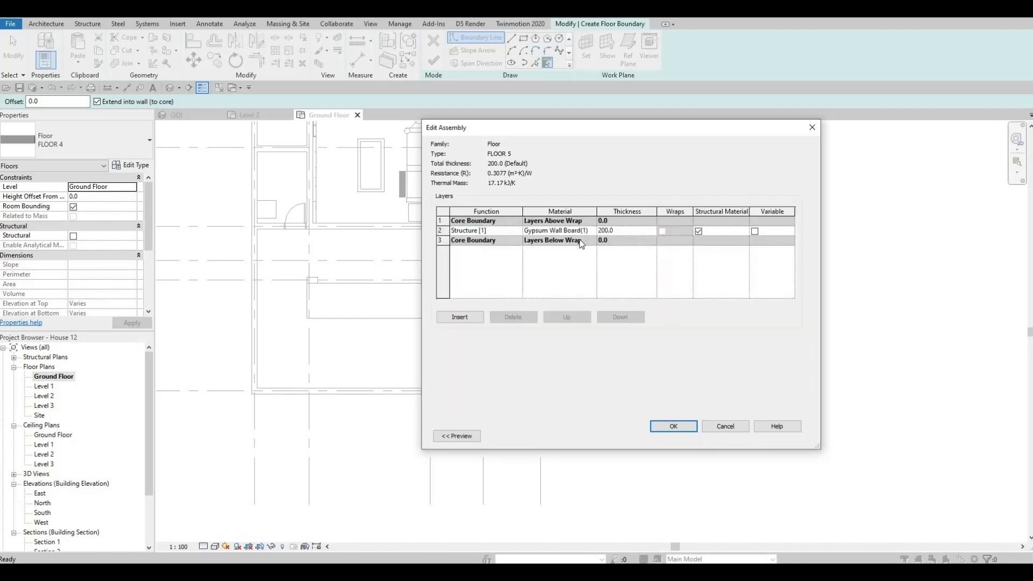
click(594, 231)
click(593, 231)
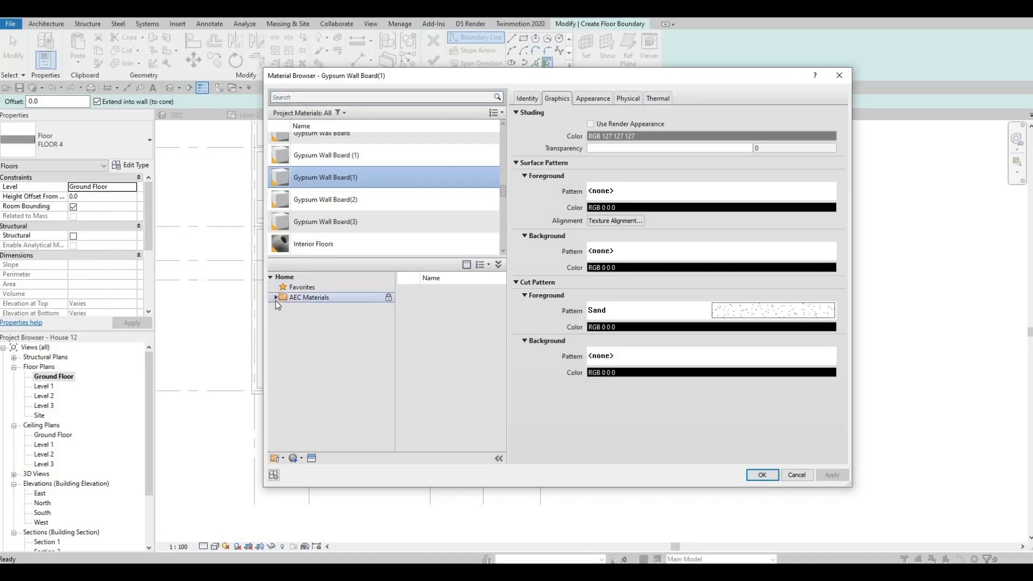
click(275, 299)
click(315, 328)
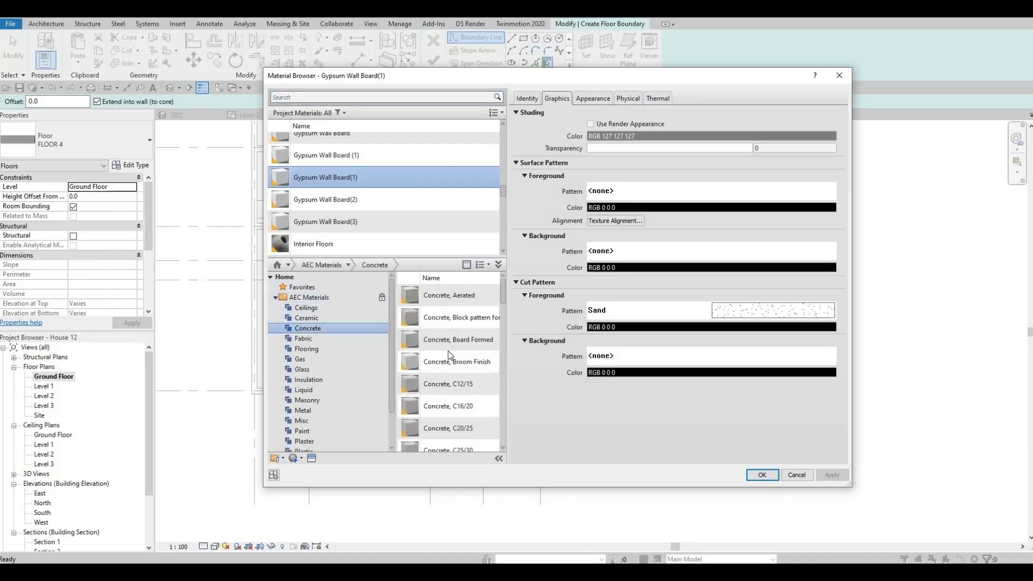
scroll(481, 392, down, 1)
click(481, 388)
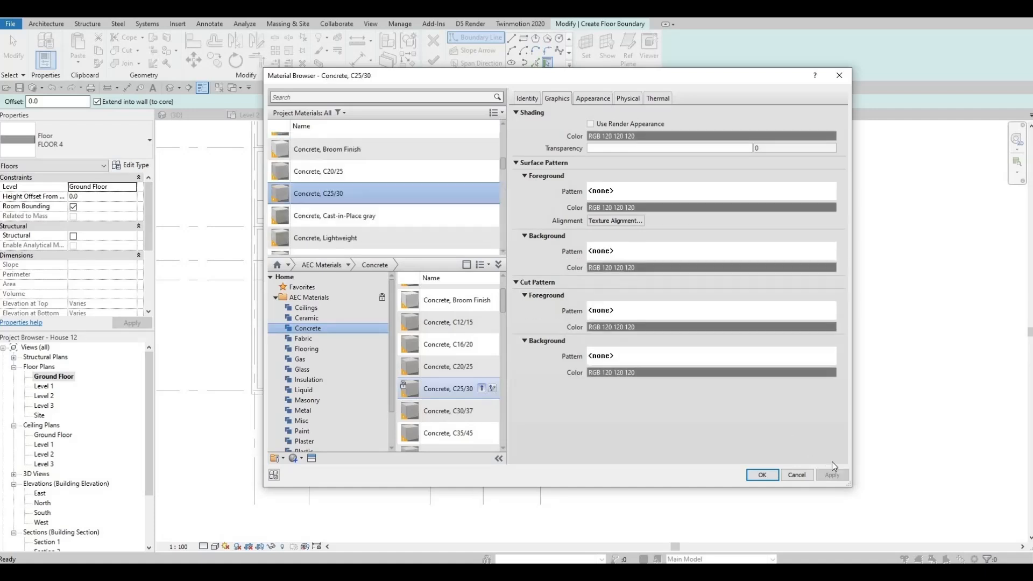
click(763, 475)
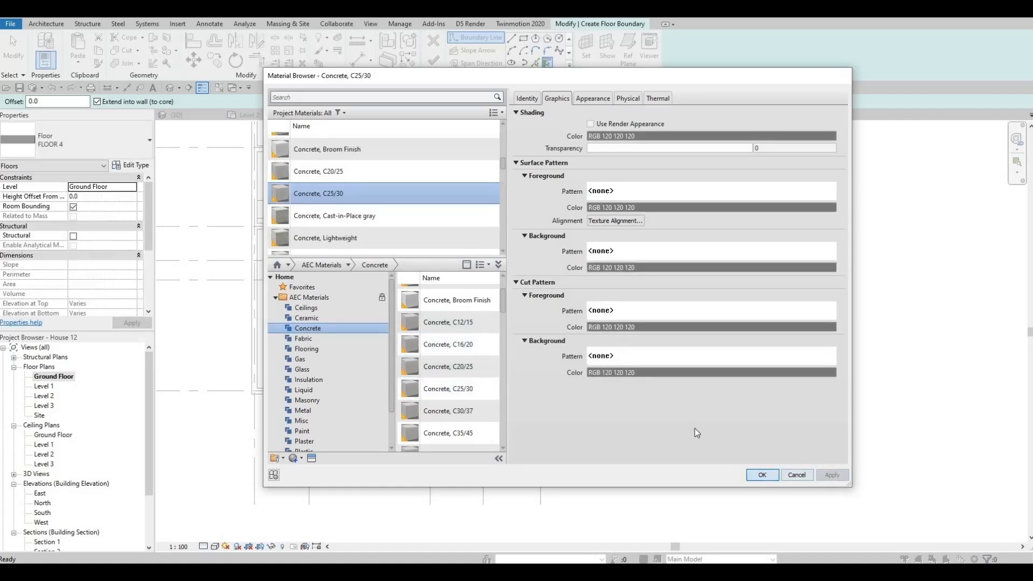
click(678, 425)
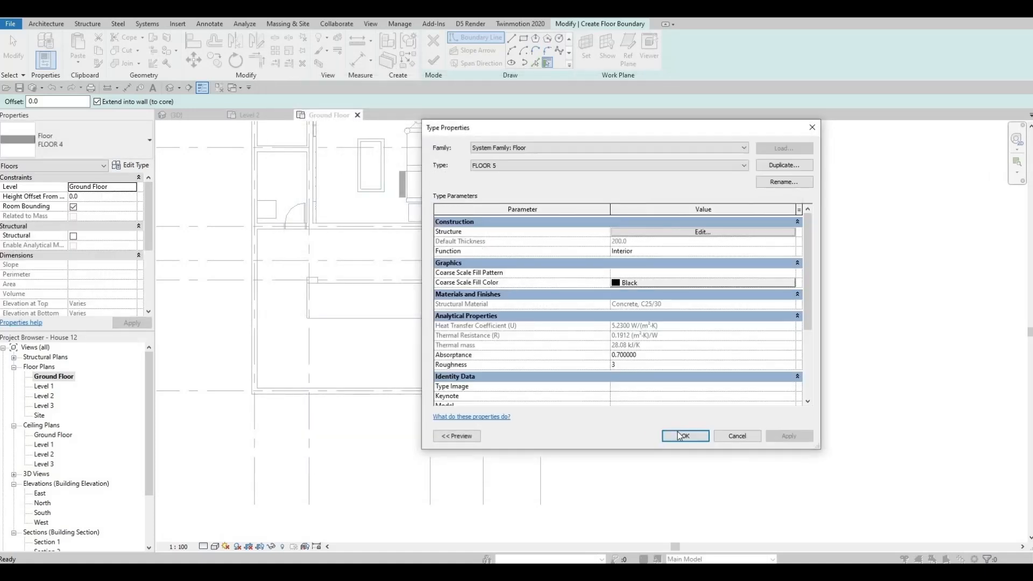
click(682, 435)
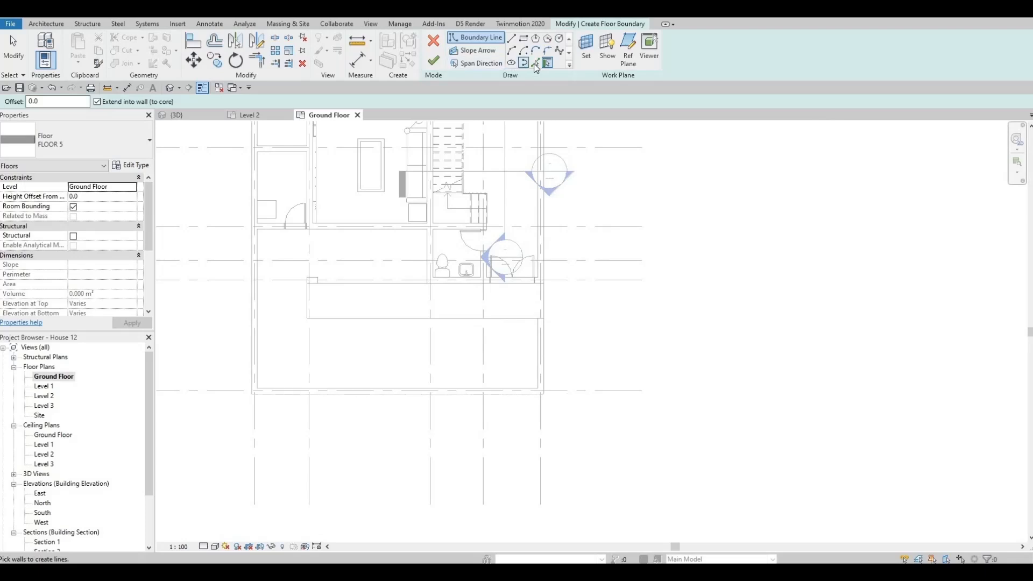
Pick floor boundary lines along the front yard walls' inner faces and the house's outer wall faces
click(535, 63)
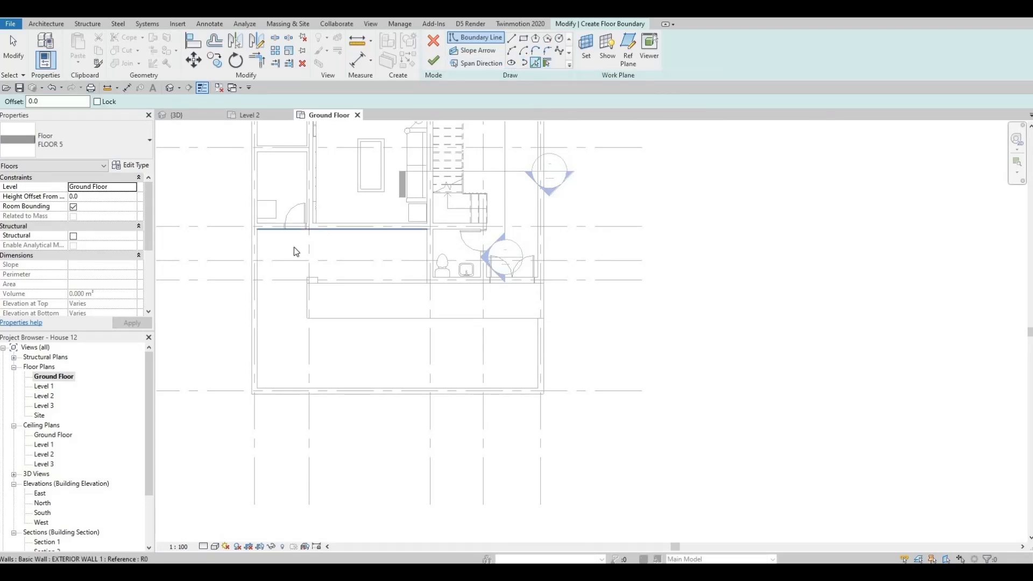
click(259, 276)
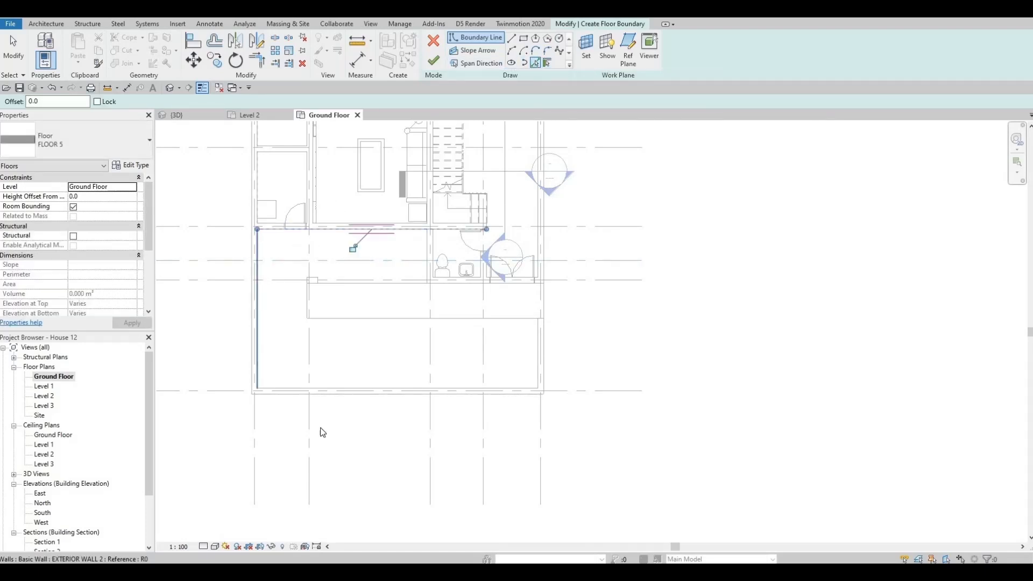
click(320, 393)
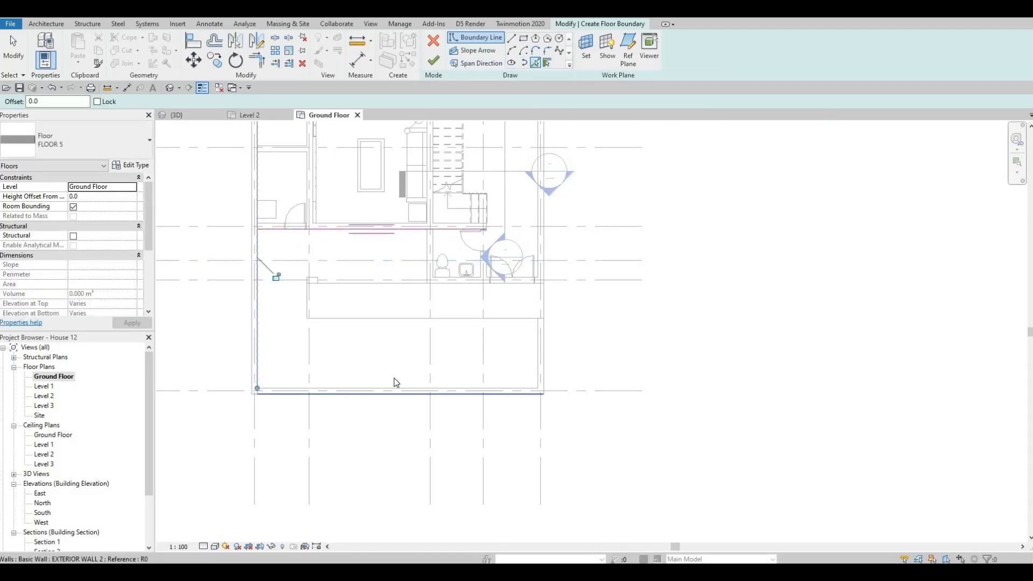
click(537, 353)
scroll(491, 293, up, 2)
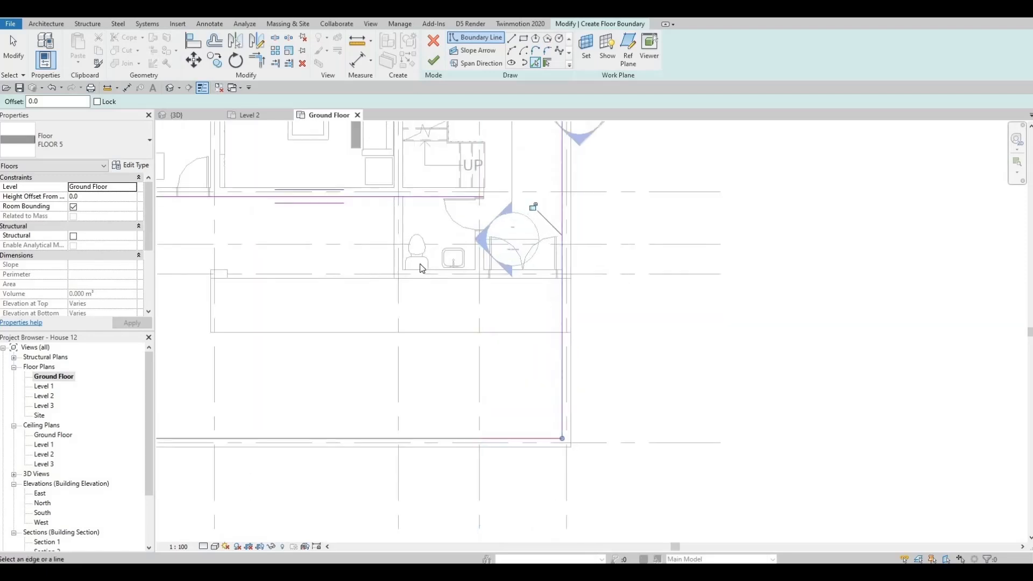
click(391, 237)
scroll(455, 265, down, 1)
key(Escape)
key(Escape)
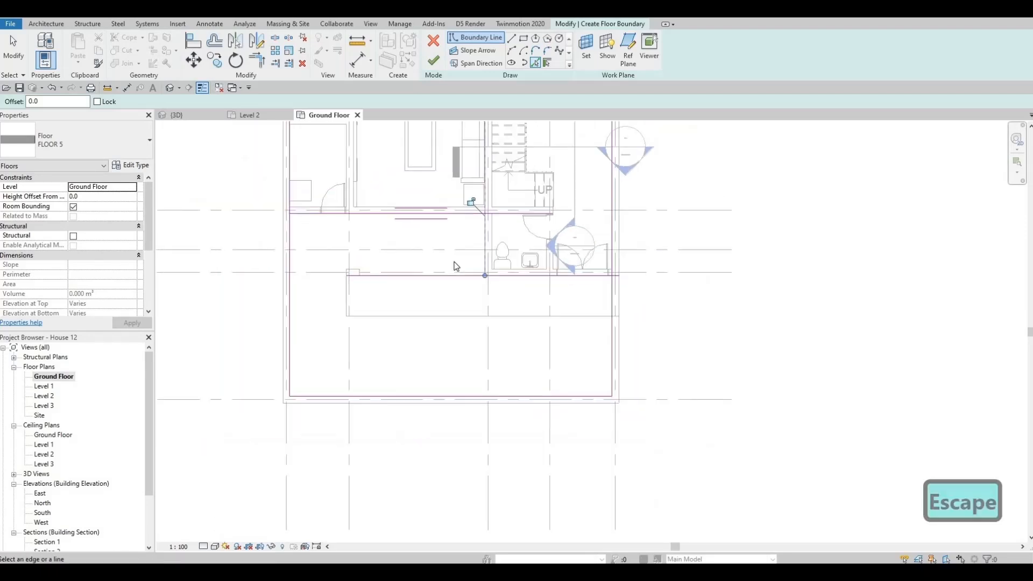
Trim the boundary lines into one closed L-shaped loop around the front yard and finish the FLOOR 5 floor
key(Escape)
key(t)
key(r)
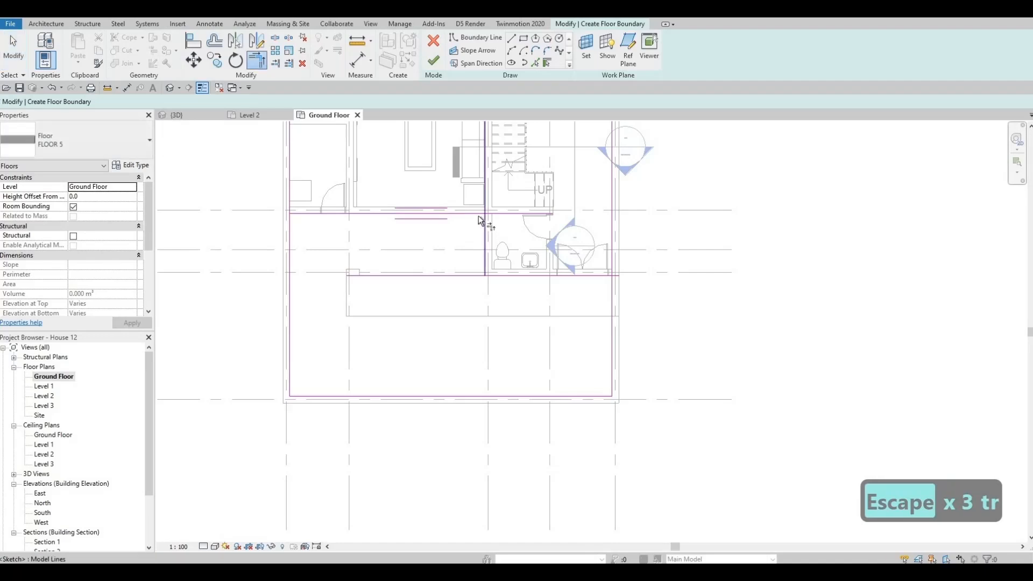
click(488, 249)
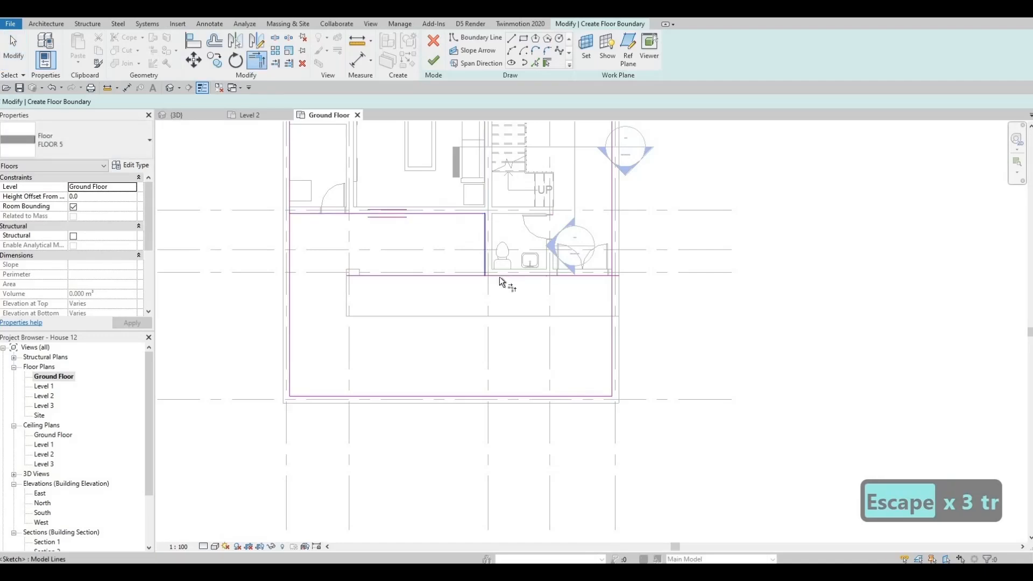
click(562, 275)
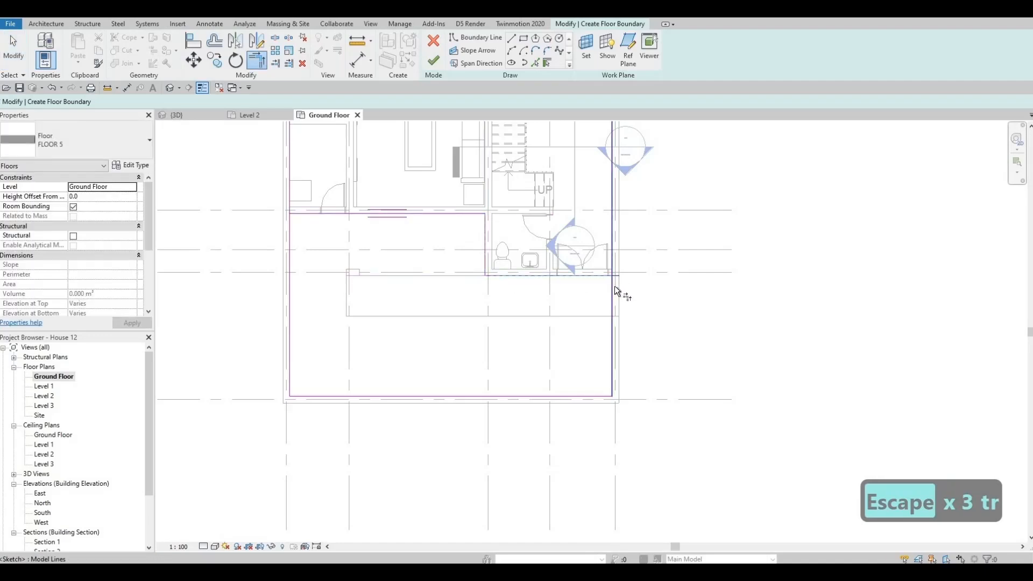
click(606, 361)
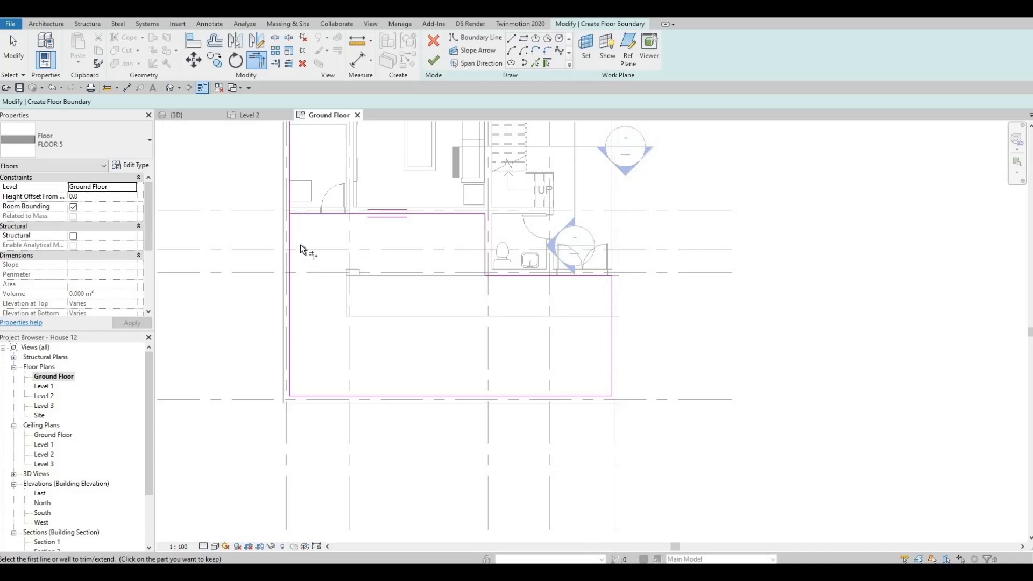
click(303, 215)
click(291, 229)
click(434, 61)
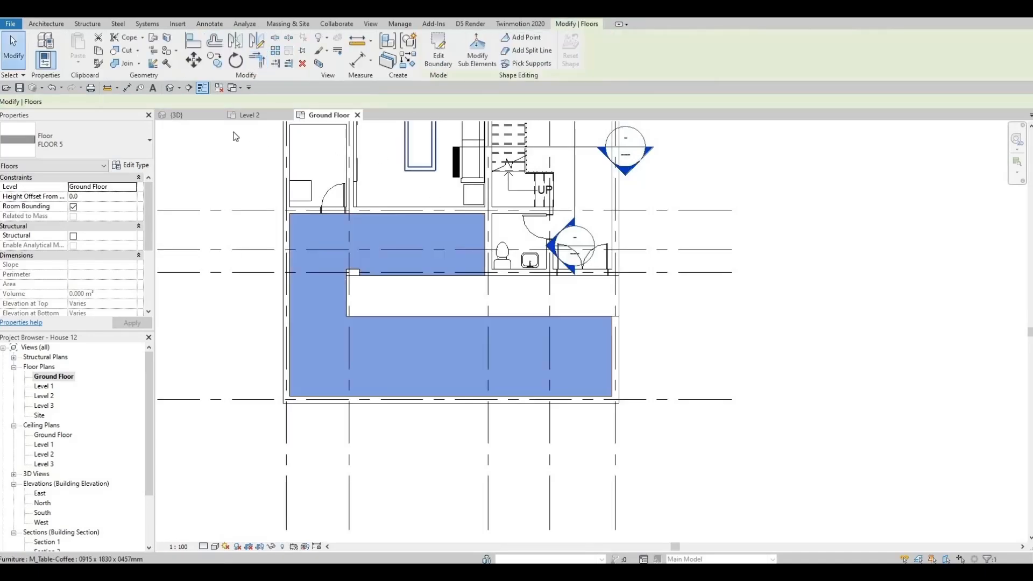
Examine the new front yard floor, the side boundary walls and the backyard pool area in the 3D view
click(201, 116)
key(Escape)
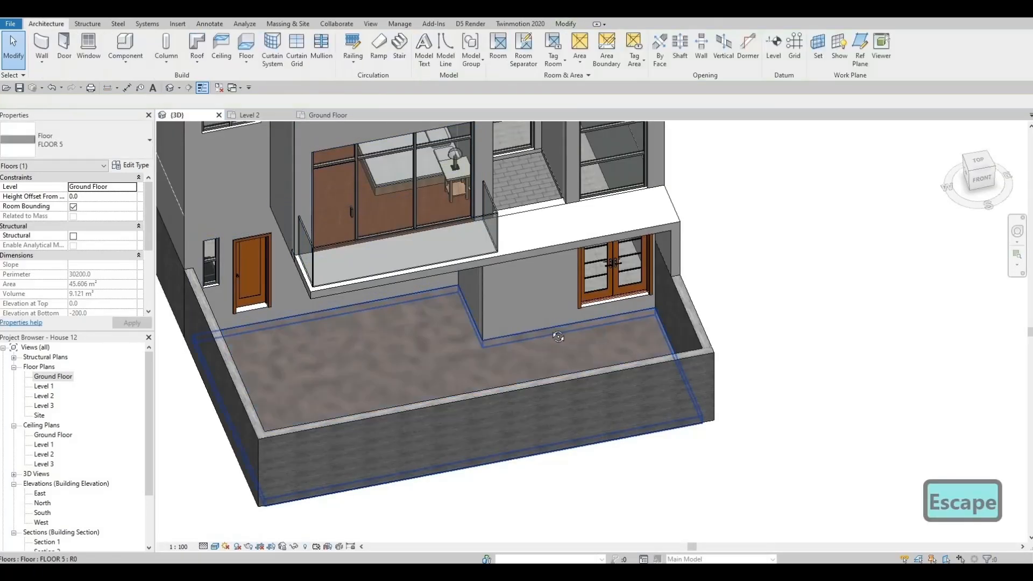
shift+middle_drag(434, 359, 354, 352)
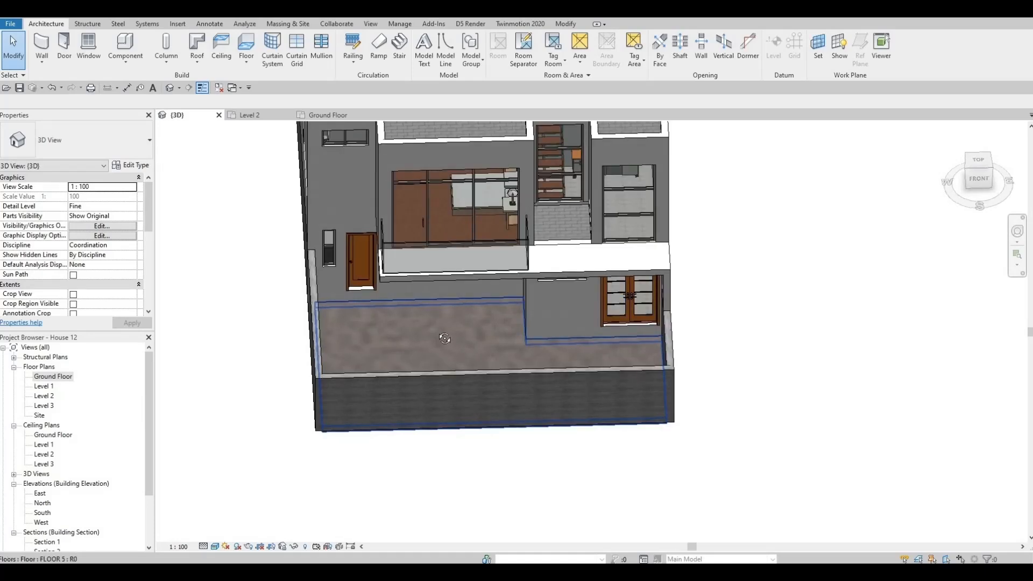
shift+middle_drag(445, 339, 355, 308)
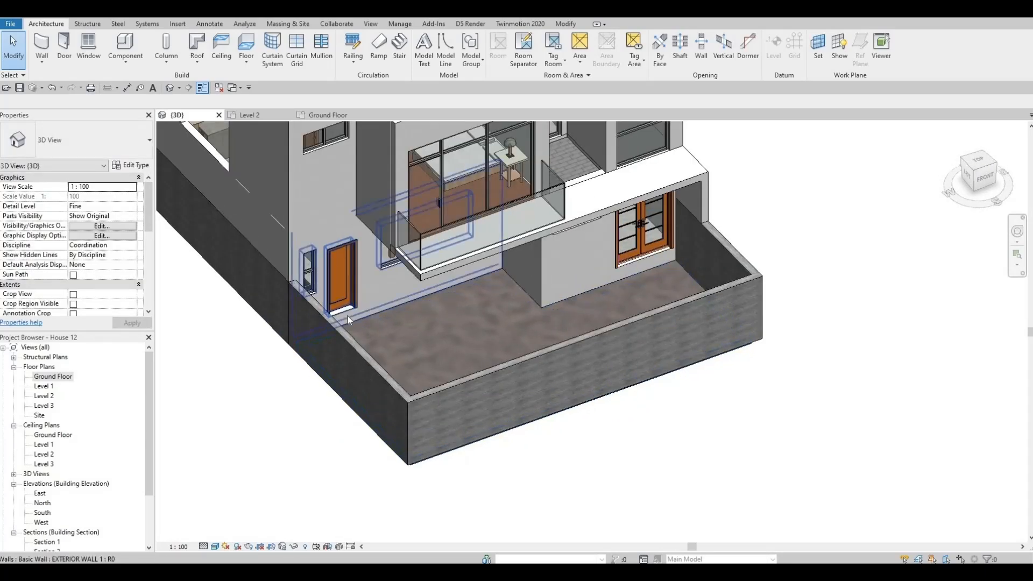
scroll(515, 305, down, 2)
shift+middle_drag(637, 293, 278, 269)
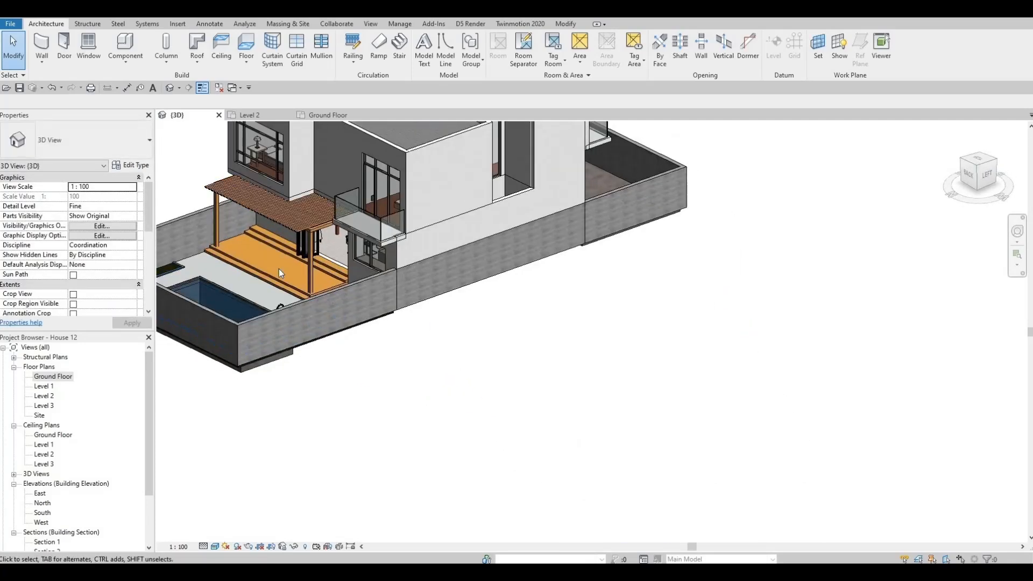
scroll(279, 270, up, 3)
key(F1)
key(F1)
scroll(394, 276, down, 4)
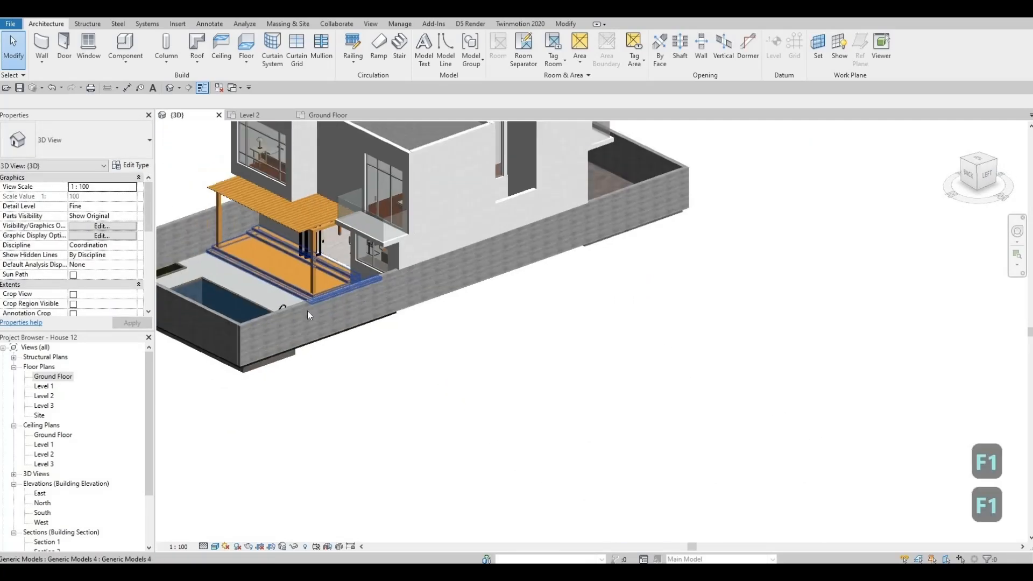
shift+middle_drag(394, 276, 427, 457)
scroll(365, 450, up, 4)
shift+middle_drag(368, 401, 627, 325)
scroll(682, 295, up, 5)
scroll(676, 295, down, 3)
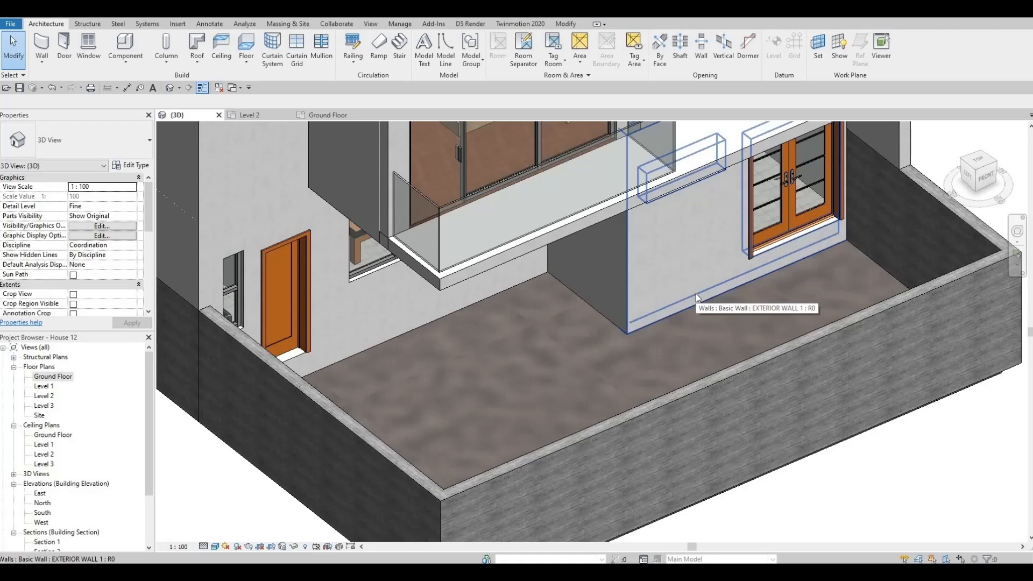
scroll(414, 352, down, 1)
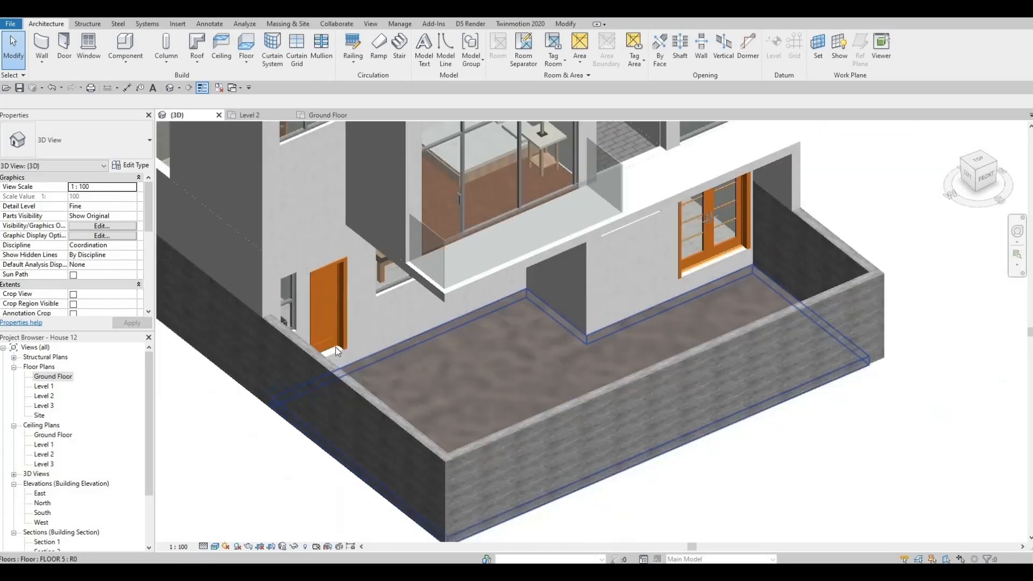
shift+middle_drag(414, 352, 220, 124)
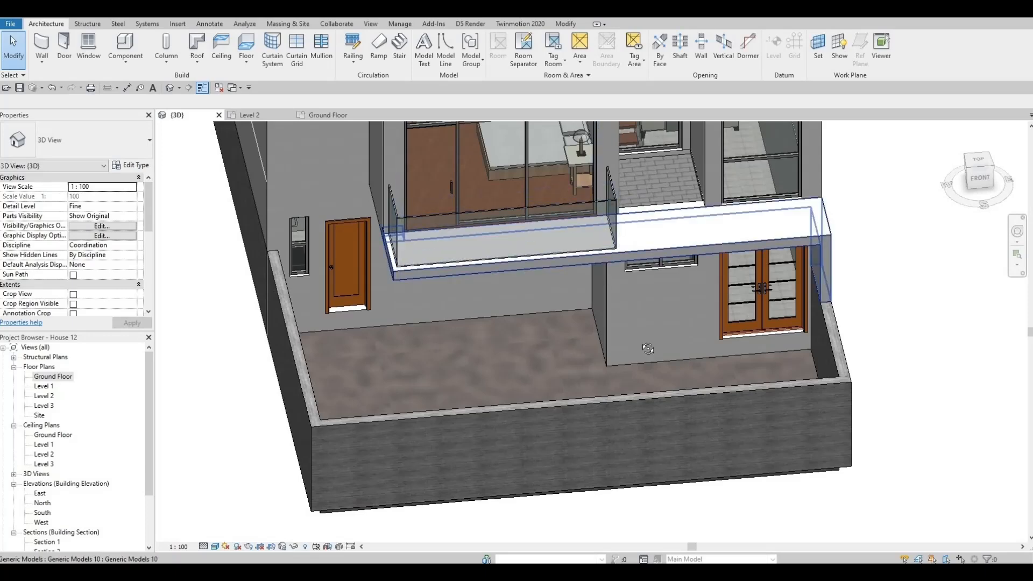
shift+middle_drag(647, 348, 820, 311)
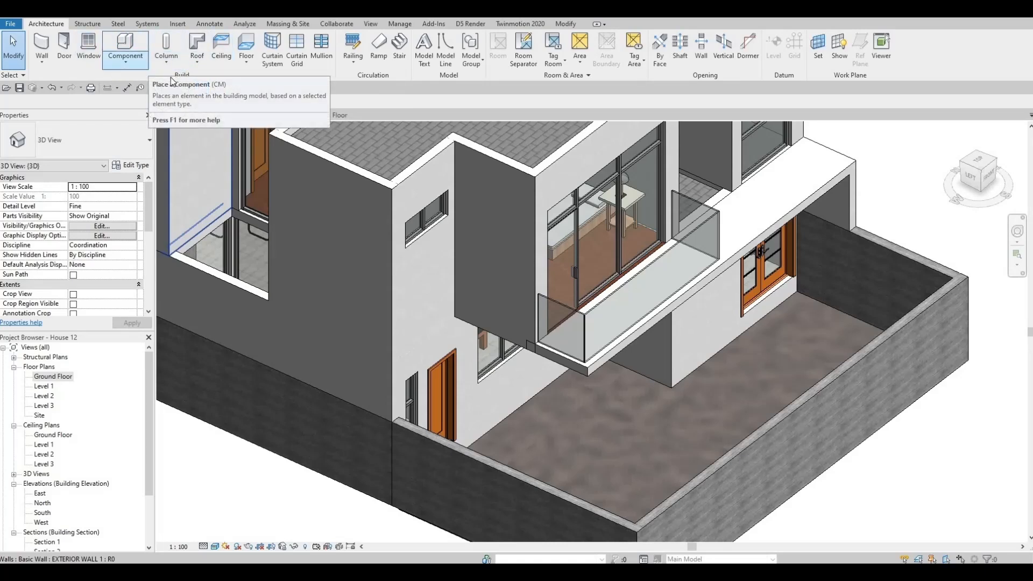
Start an in-place model in the Generic Models category with the name Generic Models 11
click(120, 66)
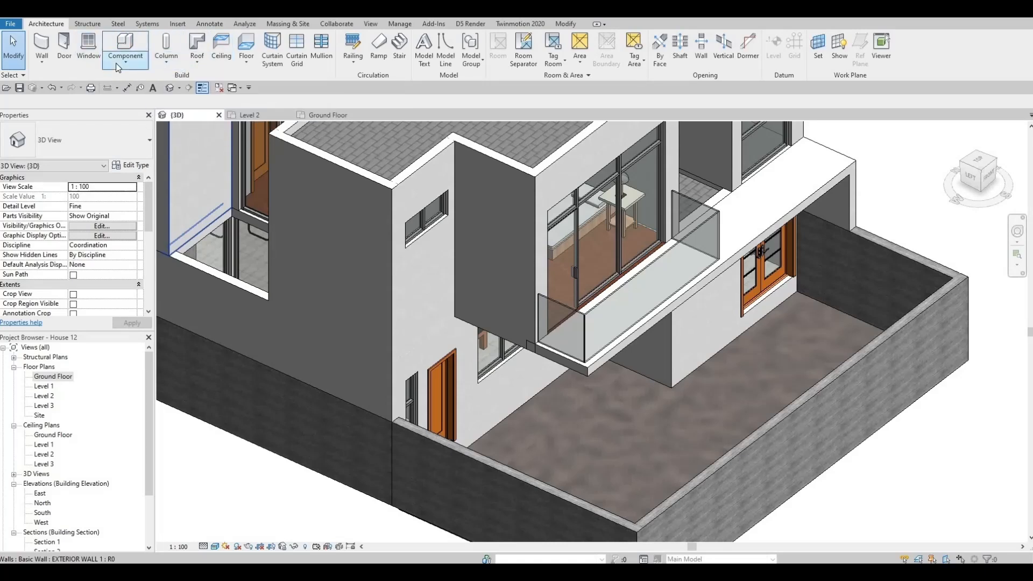
click(136, 106)
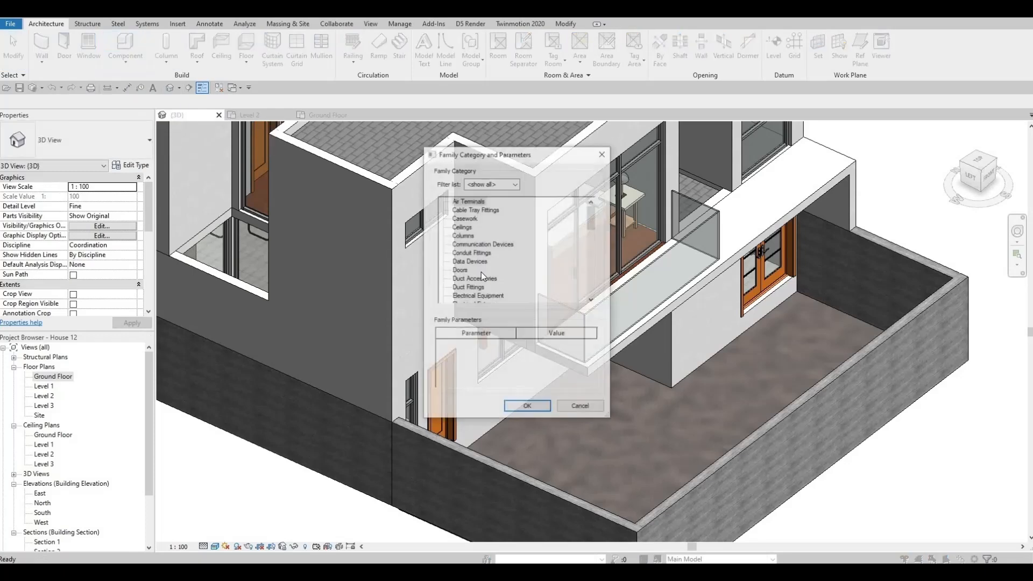
scroll(483, 271, down, 4)
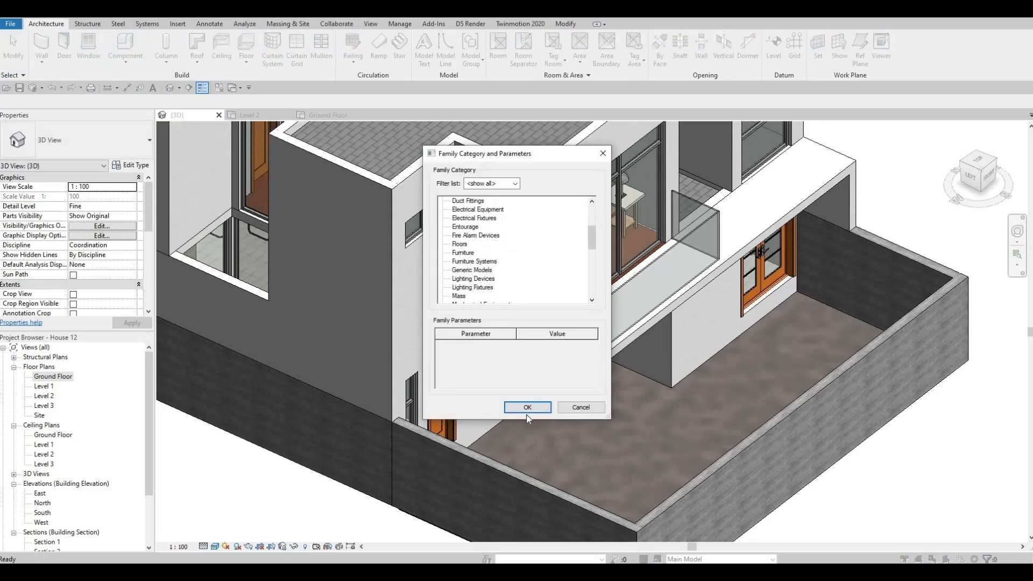
click(528, 407)
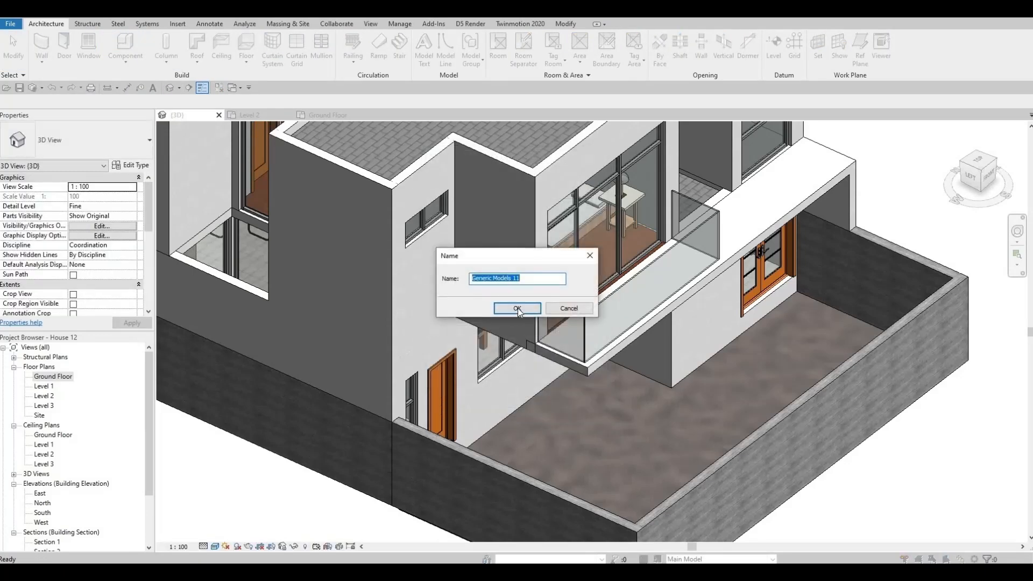
click(517, 308)
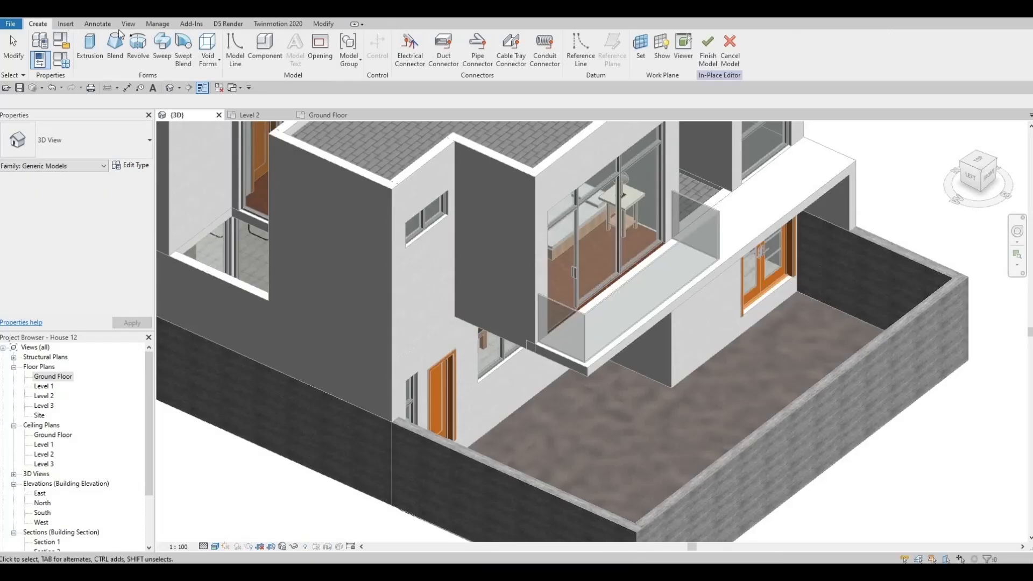
Start a solid extrusion and set its work plane to the inner face of the yard's side wall beside the double entrance door
click(91, 49)
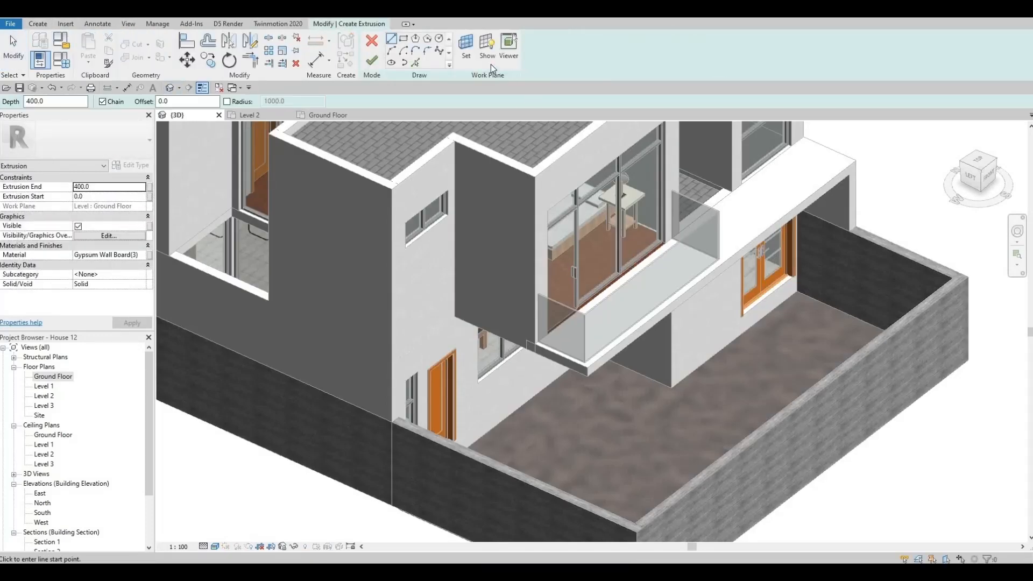
click(471, 54)
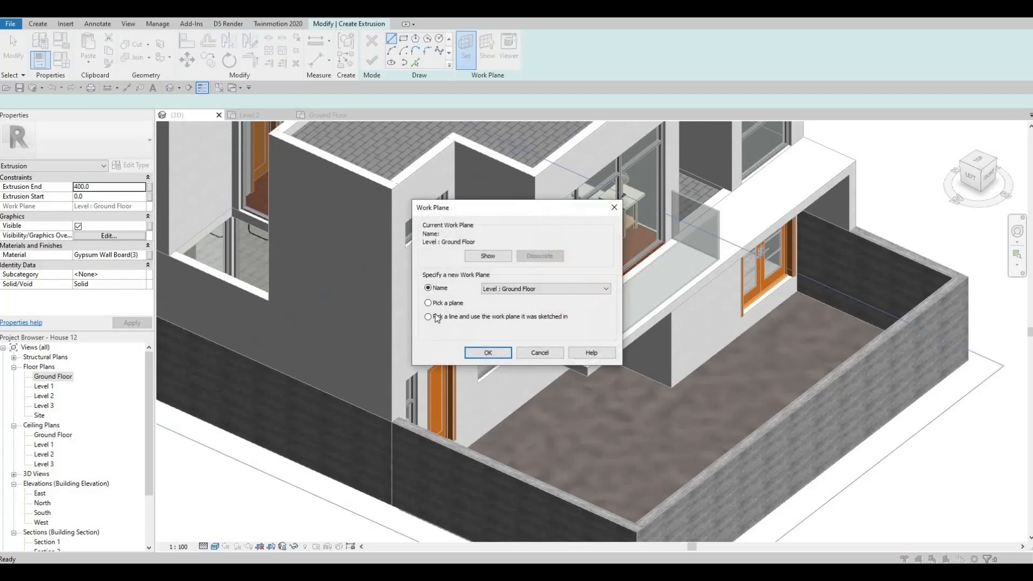
click(488, 354)
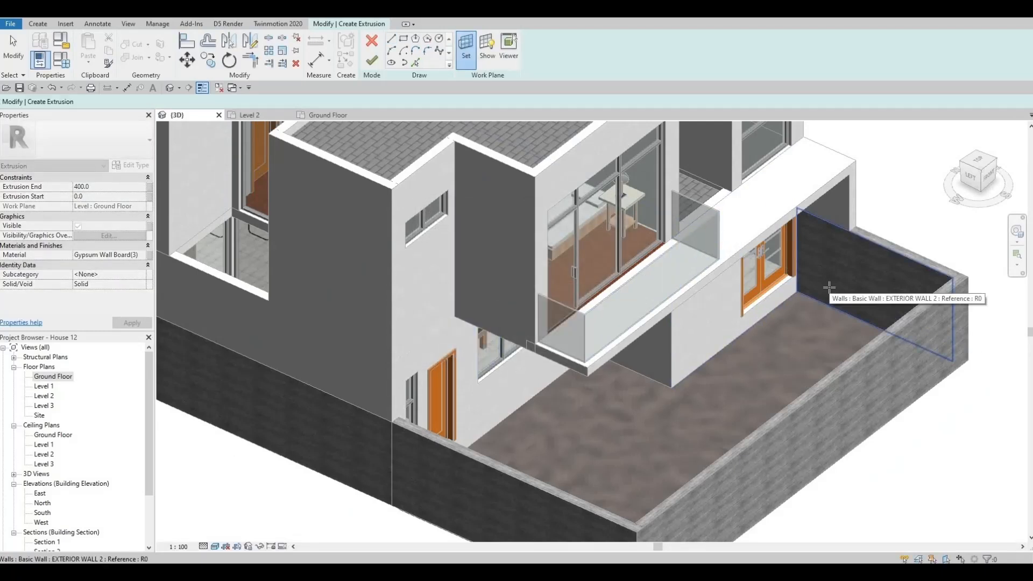
click(830, 287)
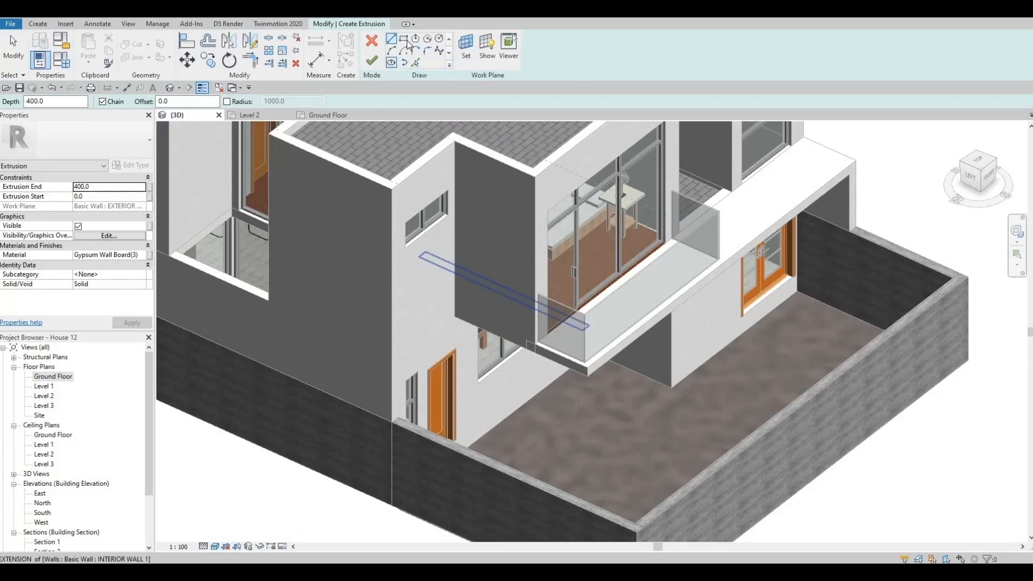
Sketch a rectangle about 1065 mm long and 400 mm high at the base of the side wall, starting at the house corner
scroll(790, 293, up, 5)
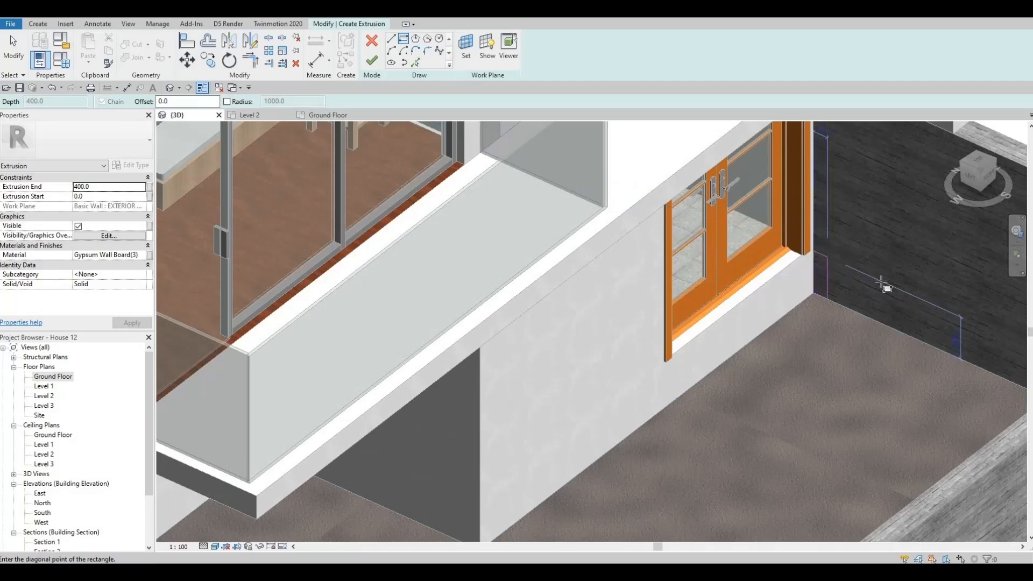
click(896, 290)
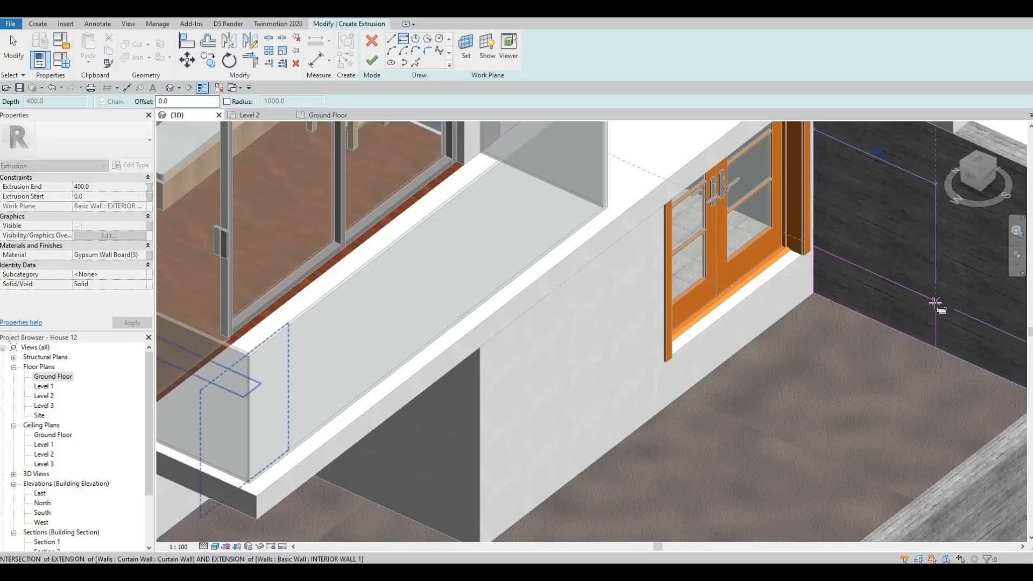
click(910, 299)
key(Escape)
key(Escape)
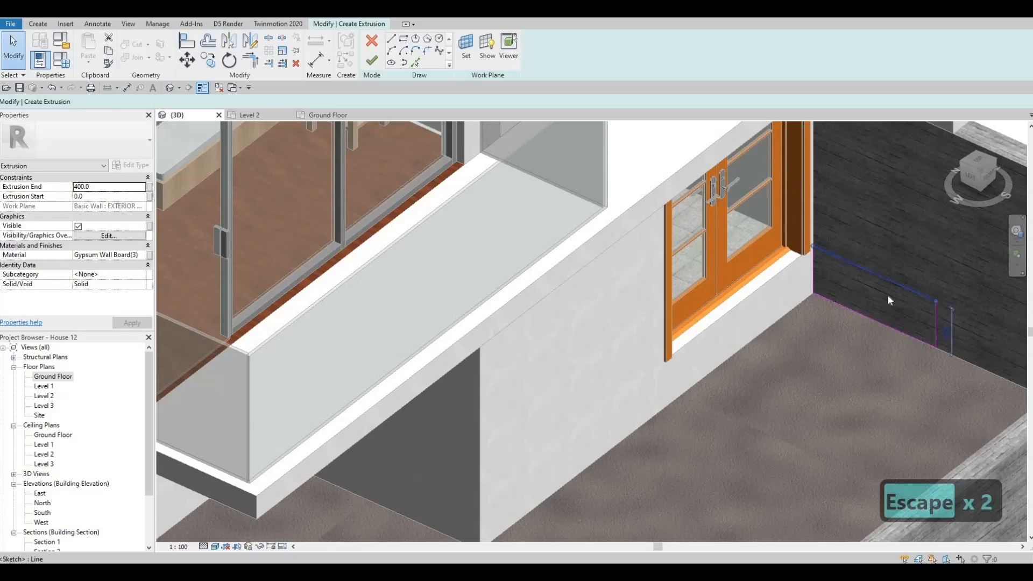
click(935, 320)
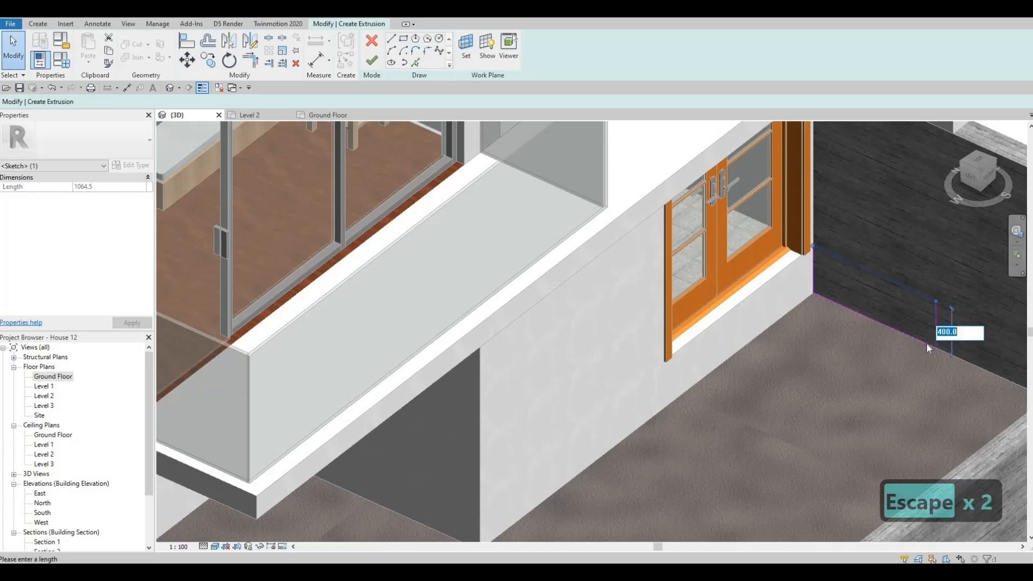
key(Escape)
Stretch the rectangle's outer edge away from the house to about 1750 mm from the front yard wall
scroll(833, 328, down, 2)
middle_drag(832, 328, 713, 223)
mouse_move(829, 250)
shift+middle_down()
mouse_move(782, 198)
mouse_move(798, 203)
mouse_move(819, 230)
mouse_move(735, 215)
mouse_move(740, 200)
shift+middle_up()
key(Escape)
scroll(736, 202, up, 3)
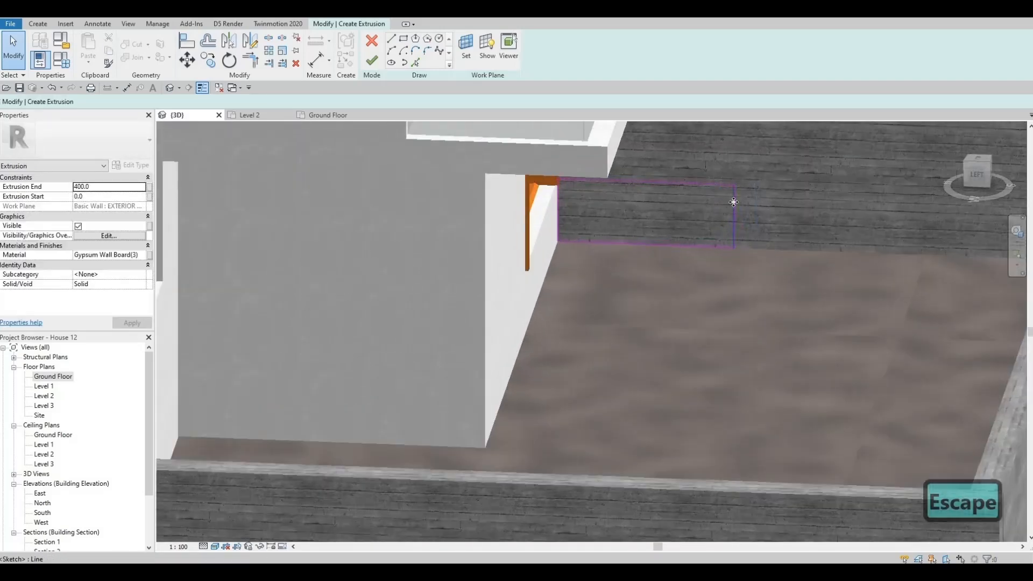
drag(734, 202, 881, 221)
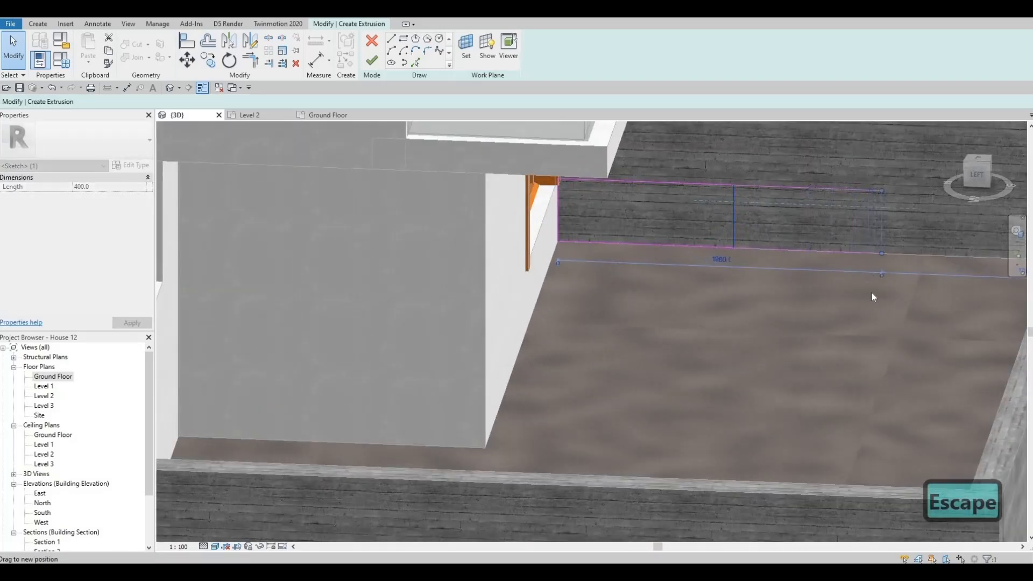
mouse_move(921, 279)
shift+middle_down()
mouse_move(926, 288)
mouse_move(867, 299)
mouse_move(818, 260)
mouse_move(733, 335)
shift+middle_up()
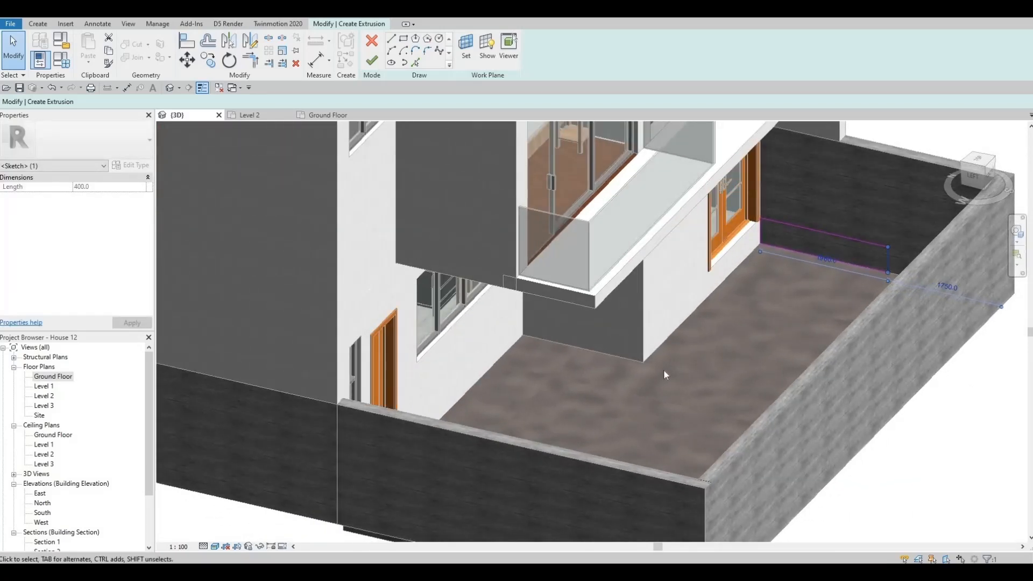
Assign the Concrete, C16/20 material from the AEC Materials concrete library to the extrusion
mouse_move(805, 331)
shift+middle_down()
mouse_move(880, 270)
mouse_move(742, 308)
mouse_move(698, 260)
shift+middle_up()
scroll(664, 271, up, 3)
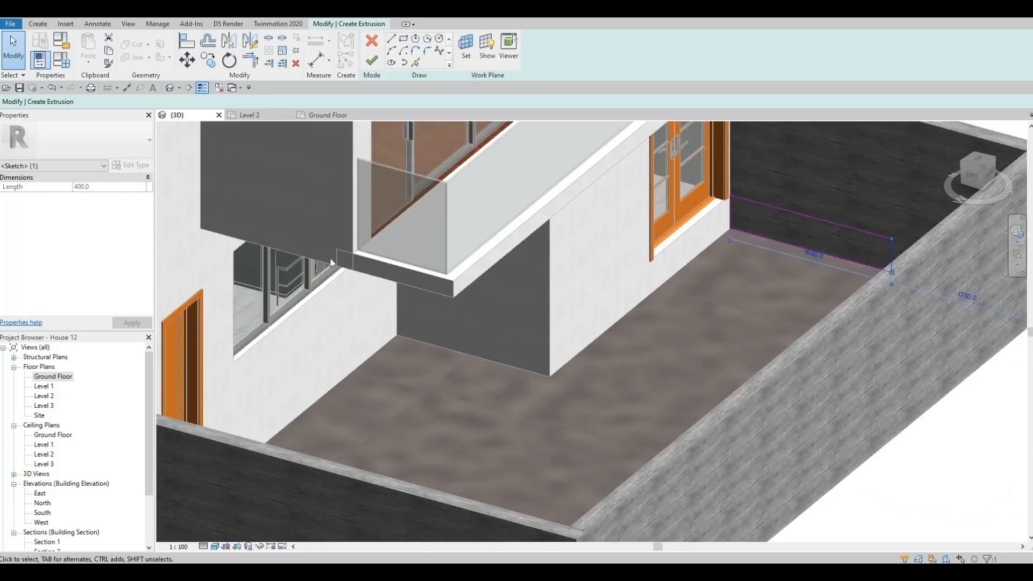
key(Escape)
click(142, 257)
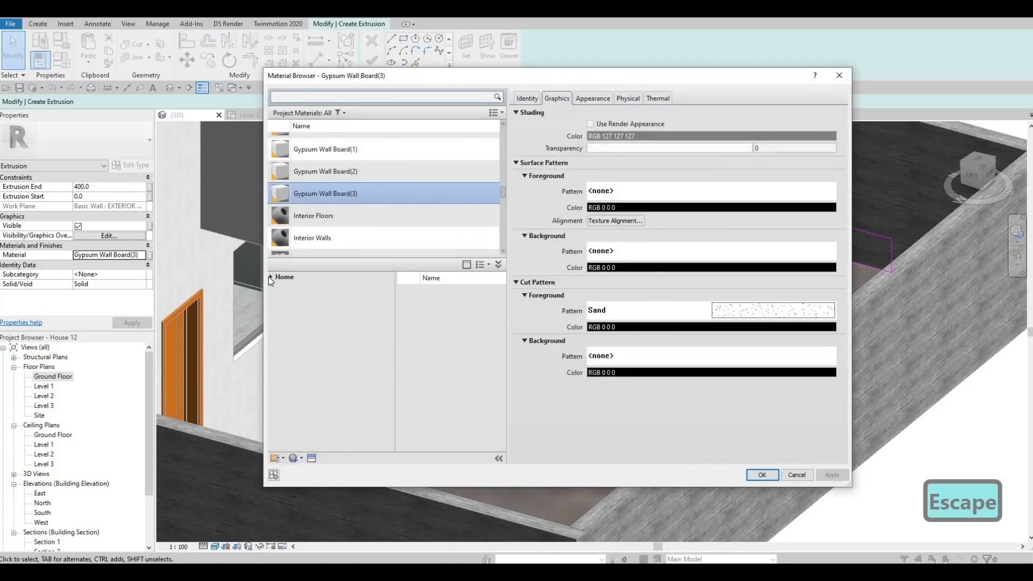
click(276, 297)
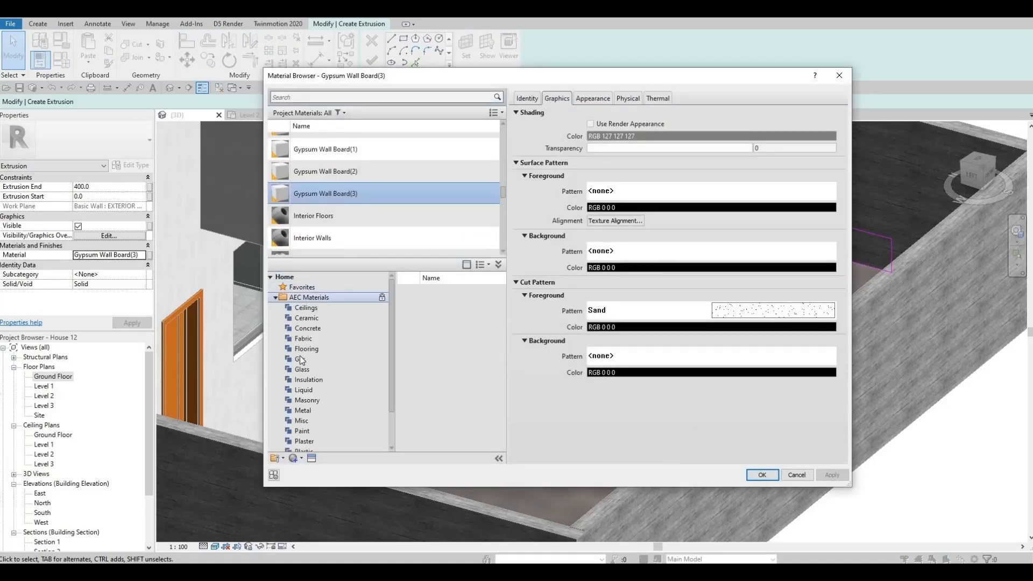
scroll(308, 336, down, 1)
click(344, 288)
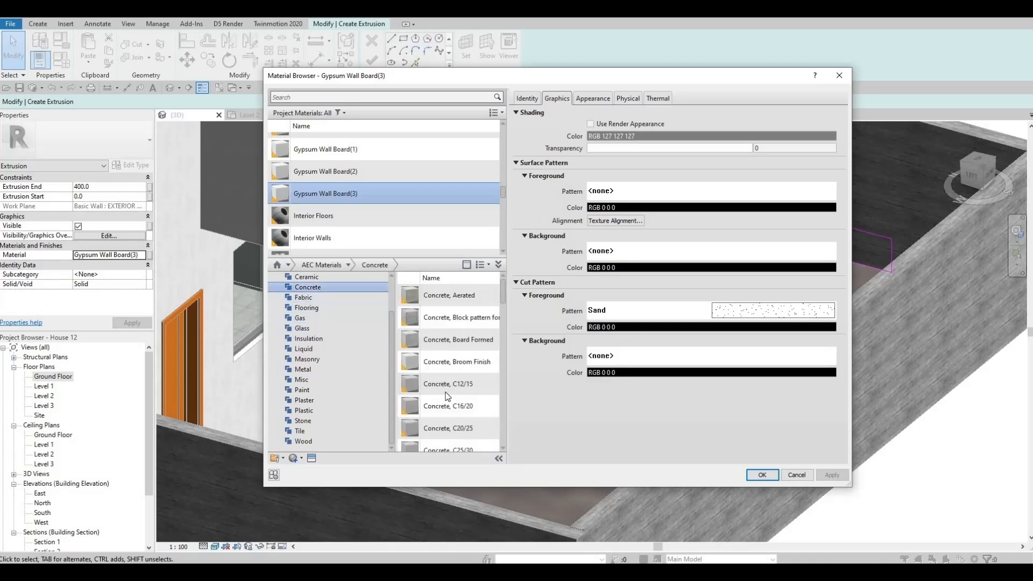
click(481, 405)
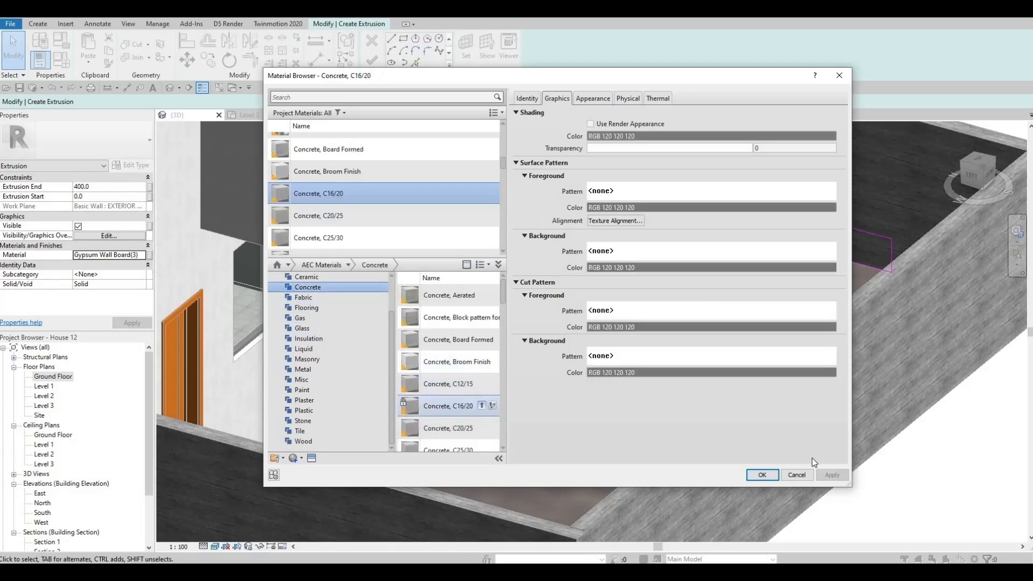
click(764, 476)
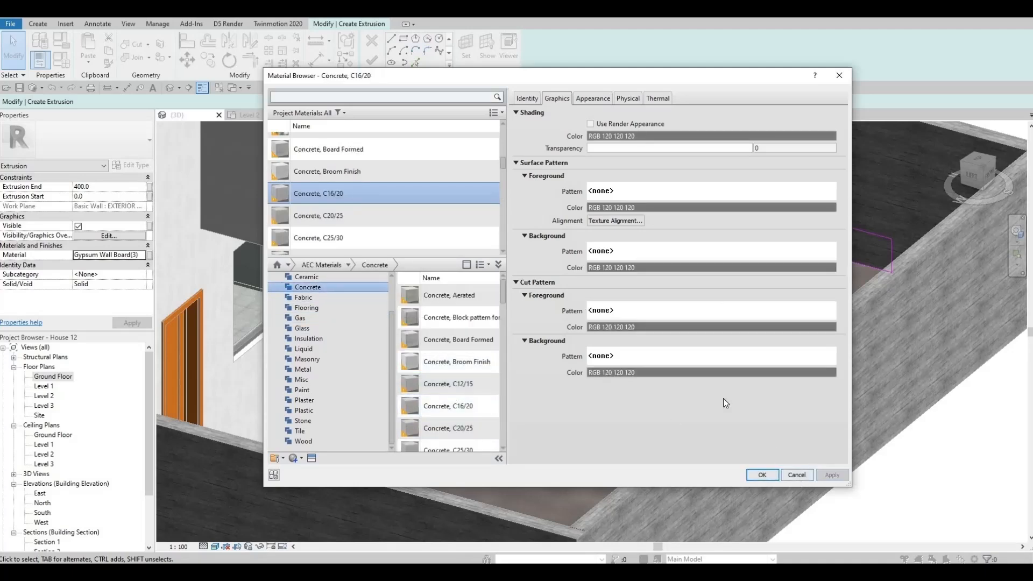
Sketch a stepped line from the rectangle's outer edge up to its top edge, with treads about 680 mm and 400 mm long
shift+middle_drag(666, 347, 746, 344)
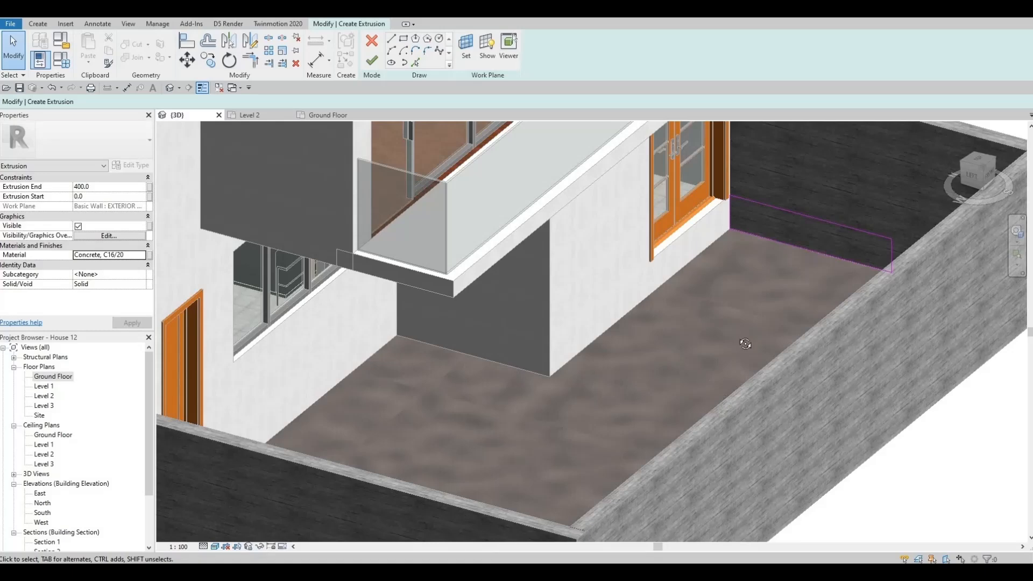
shift+middle_drag(827, 345, 892, 364)
mouse_move(665, 354)
shift+middle_down()
mouse_move(717, 341)
mouse_move(683, 333)
mouse_move(623, 386)
mouse_move(597, 304)
mouse_move(528, 212)
mouse_move(371, 85)
shift+middle_up()
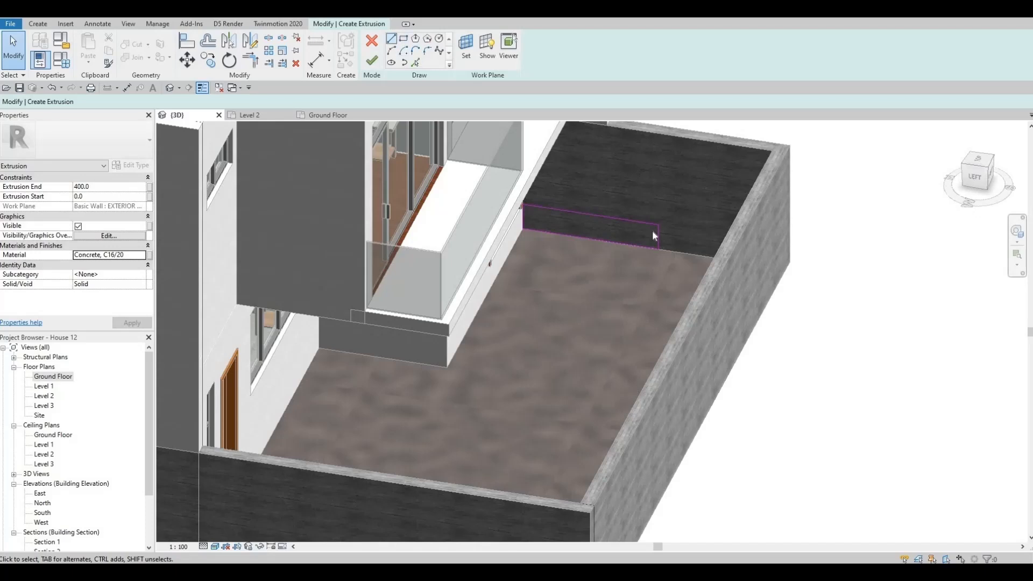
scroll(645, 235, up, 3)
click(392, 39)
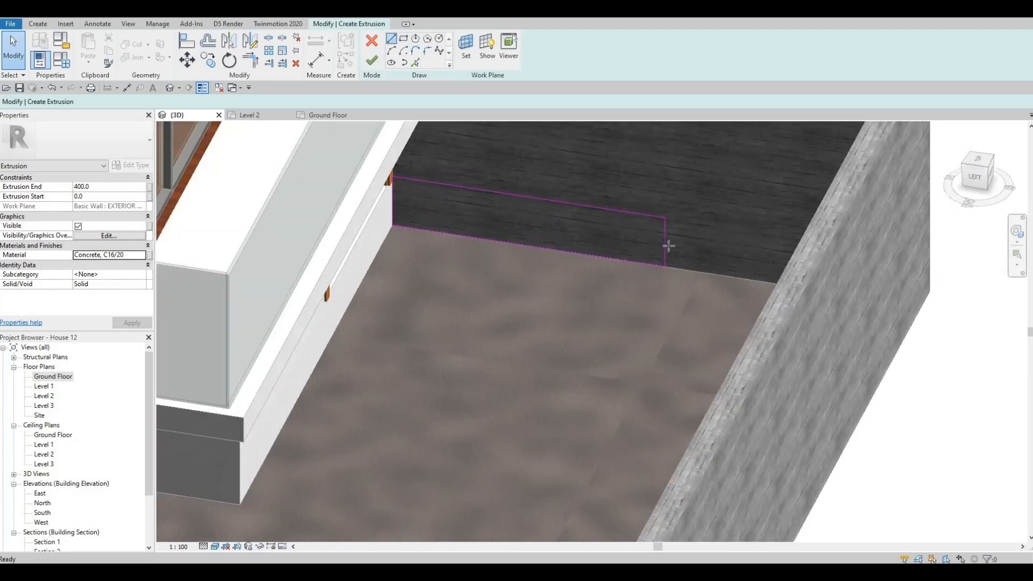
scroll(683, 248, up, 1)
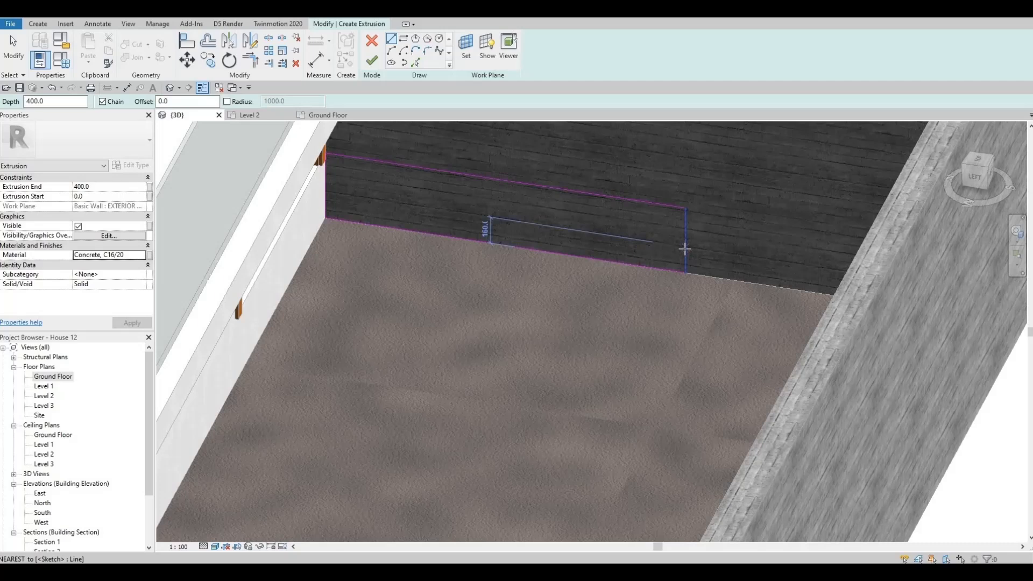
click(534, 231)
click(561, 234)
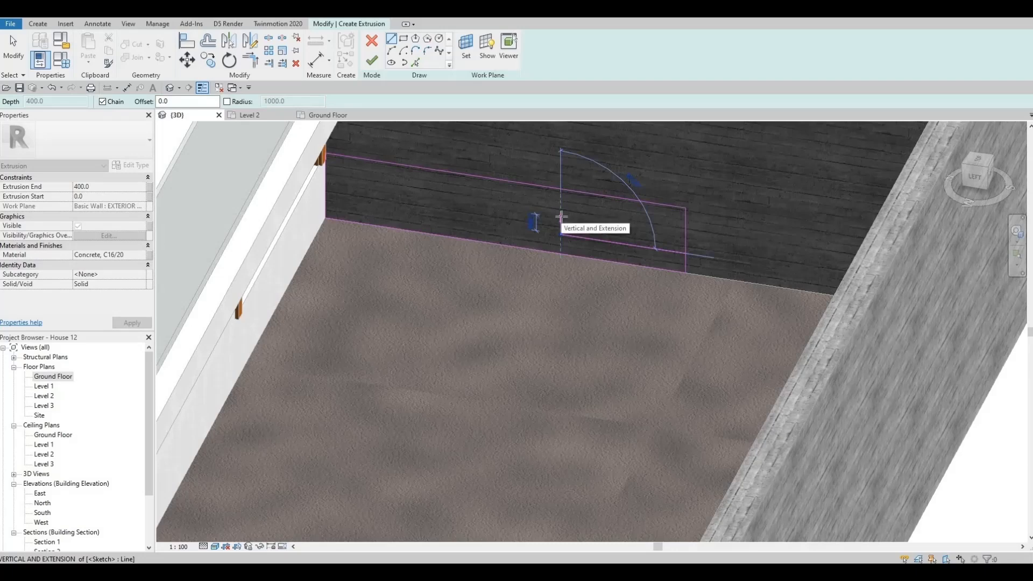
click(504, 214)
click(488, 204)
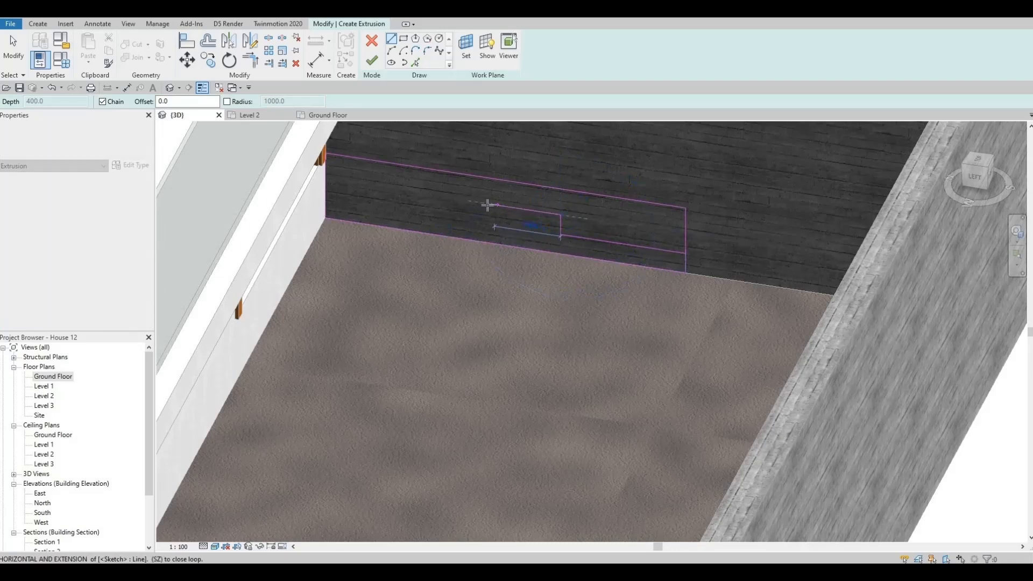
scroll(488, 177, up, 3)
click(488, 176)
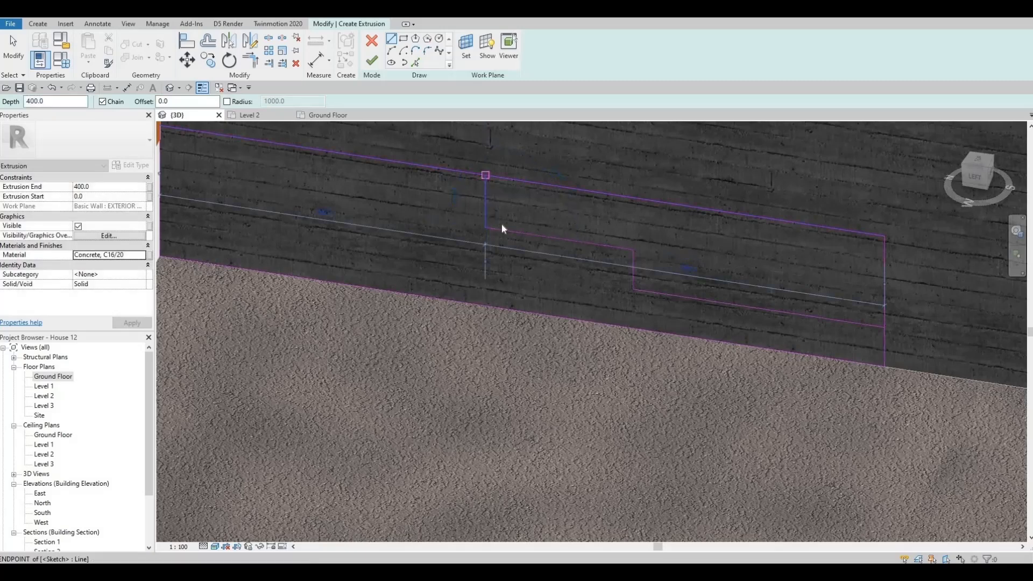
key(Escape)
key(Escape)
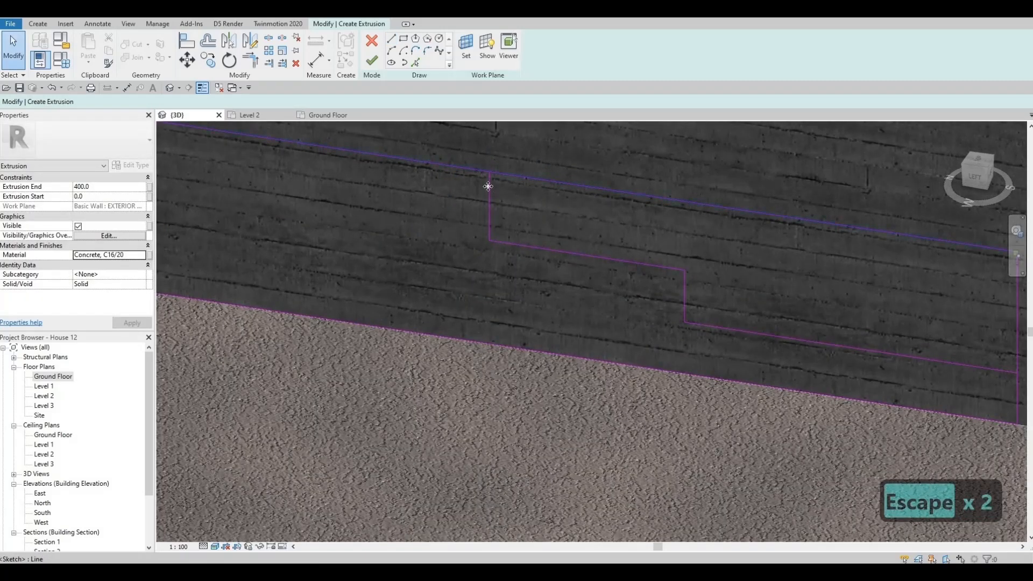
Set the upper tread line 130 mm below the rectangle's top edge
click(572, 252)
key(Escape)
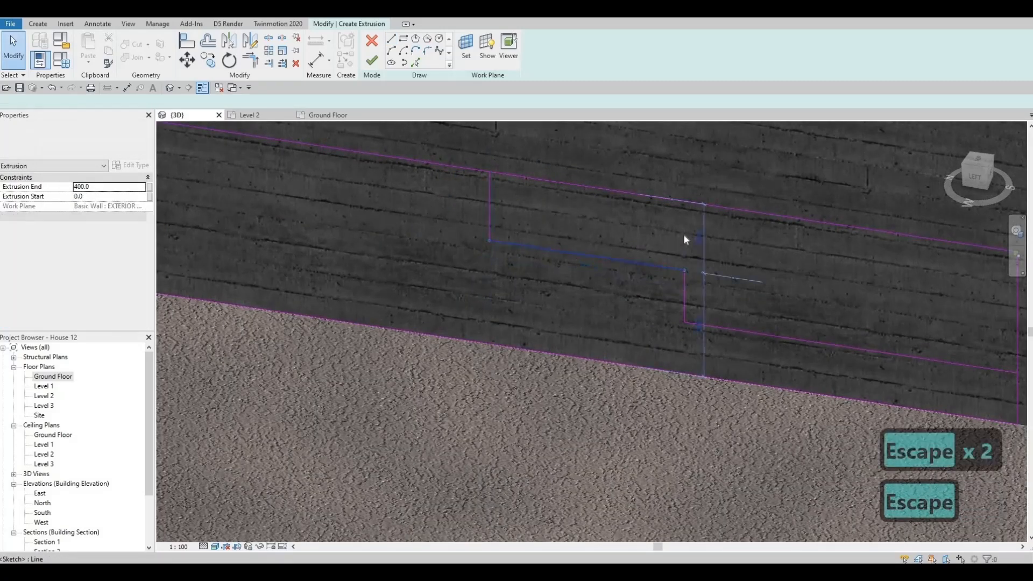
click(700, 237)
click(708, 239)
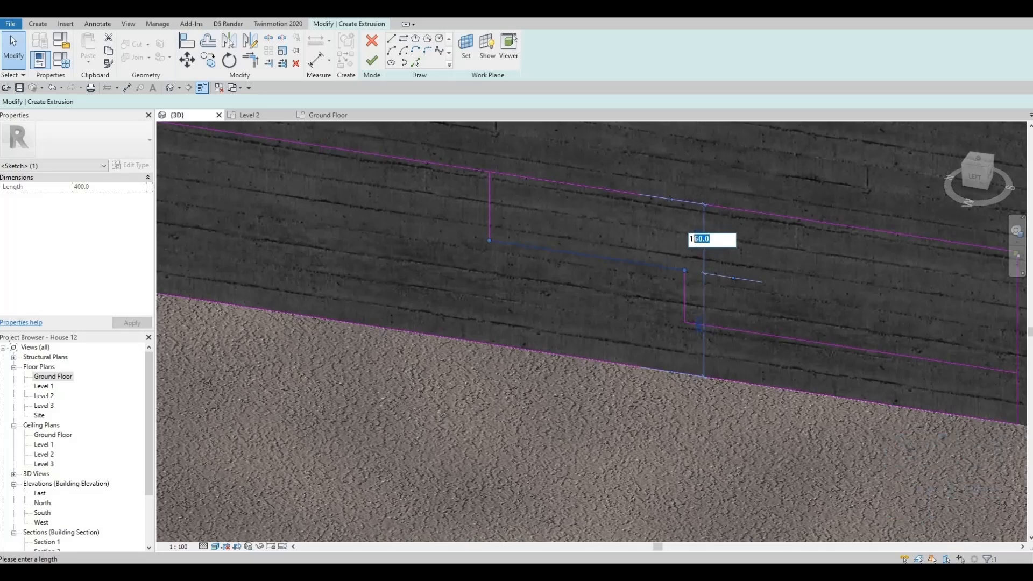
text(30)
key(Return)
key(Escape)
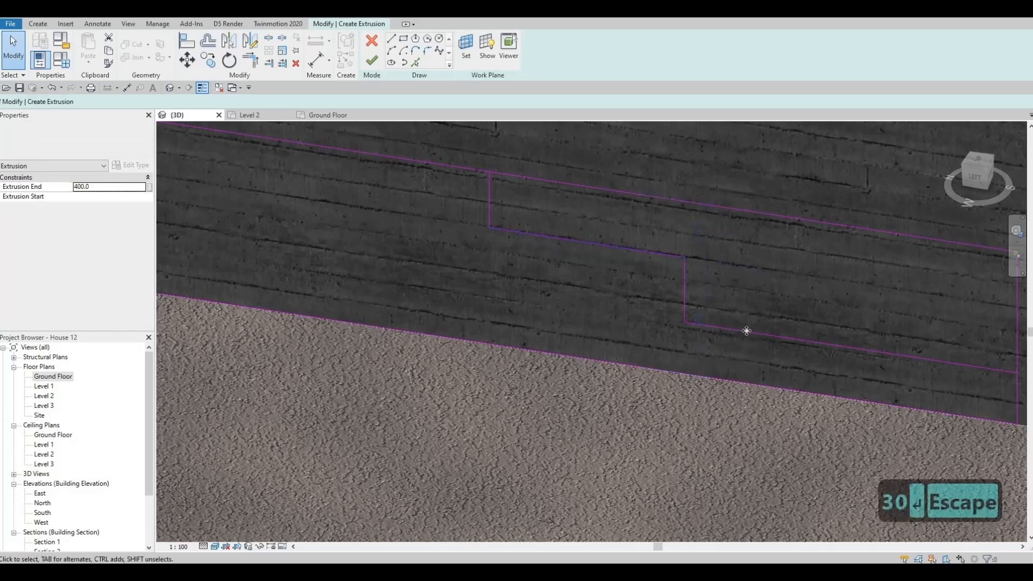
Reference the lower tread line's dimension to the upper tread line and set the distance between them to 130 mm
click(724, 328)
scroll(586, 276, down, 1)
middle_drag(586, 275, 299, 236)
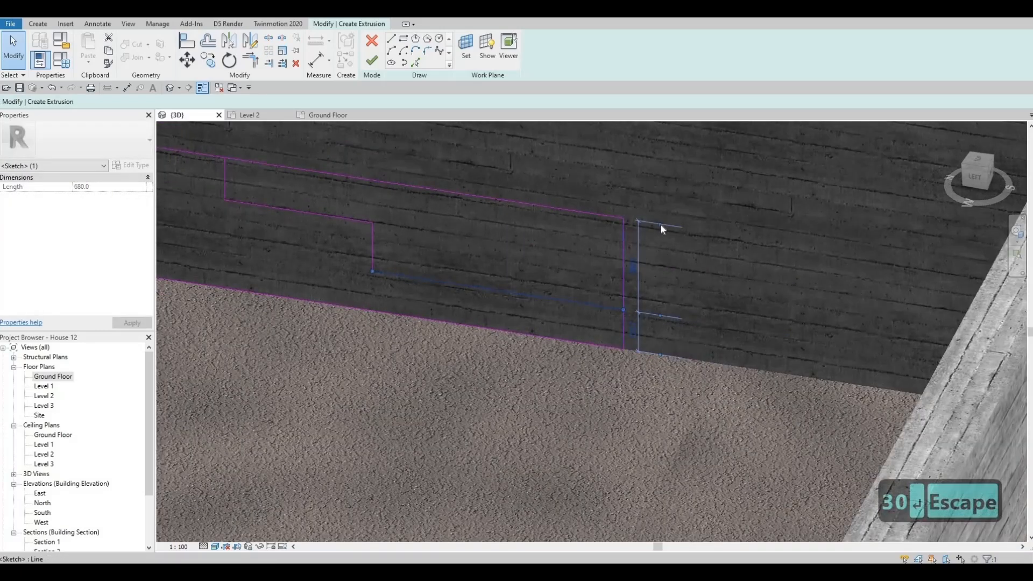
click(321, 218)
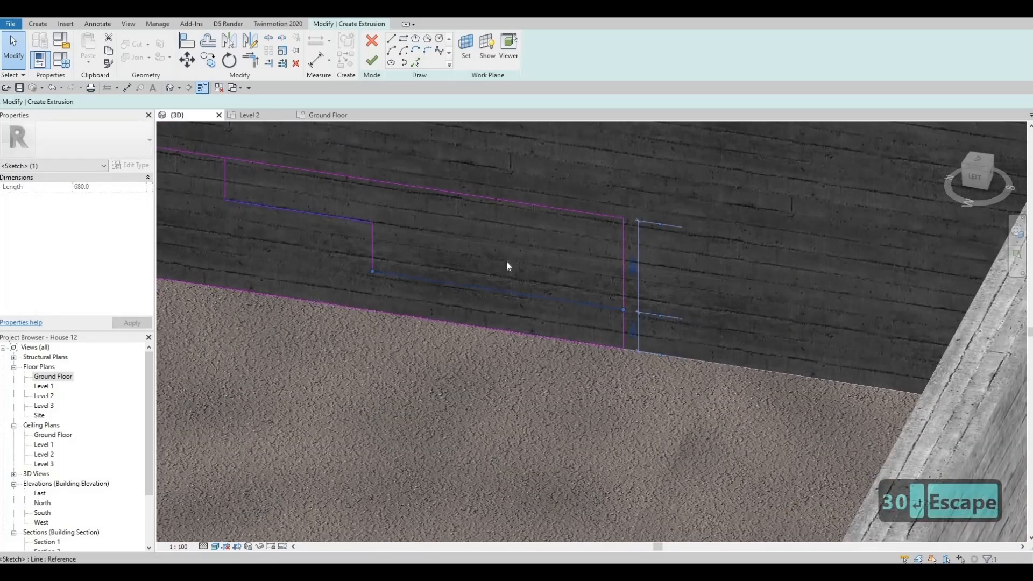
click(629, 287)
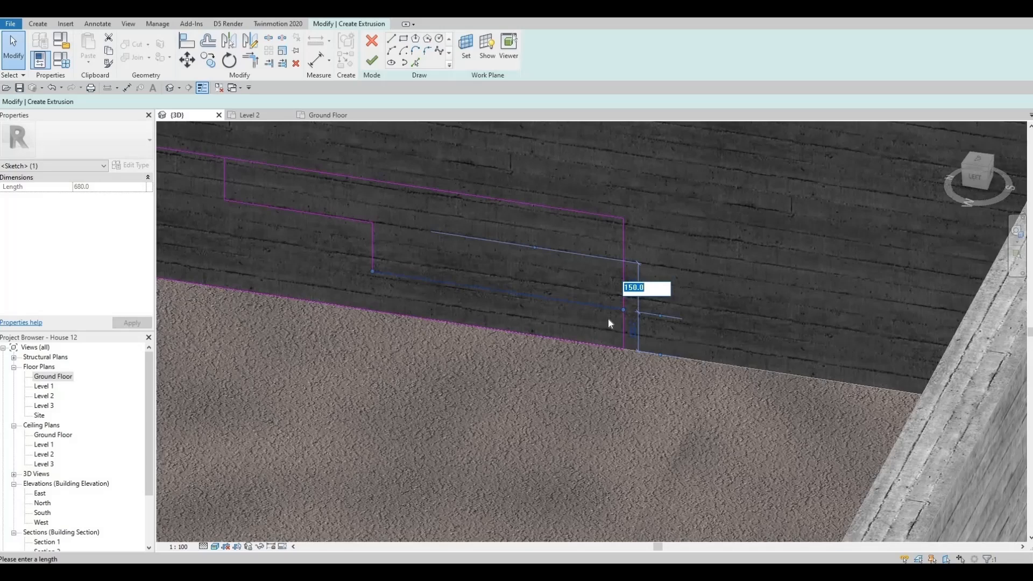
text(130)
key(Return)
key(Escape)
Check the lower tread line's vertical spacing and the distance from the rectangle's top edge to the upper tread
scroll(602, 292, up, 1)
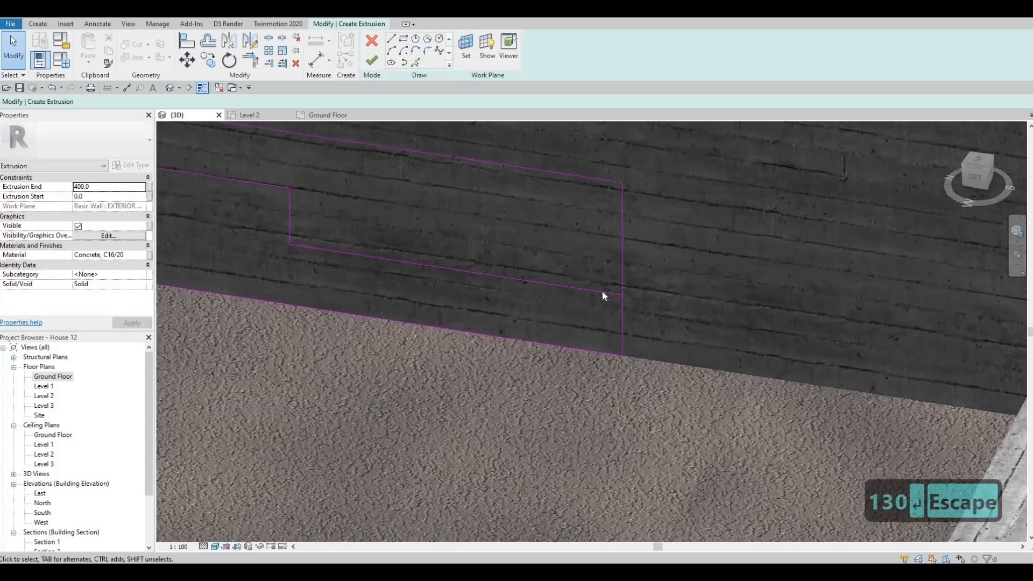
scroll(639, 329, up, 6)
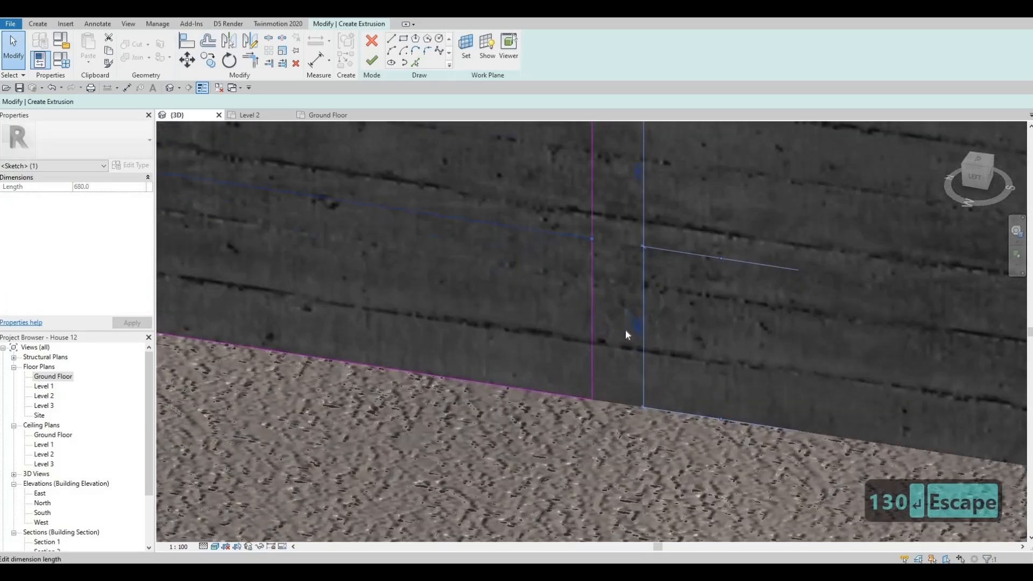
scroll(626, 330, down, 7)
key(Escape)
scroll(484, 269, down, 3)
scroll(425, 226, up, 2)
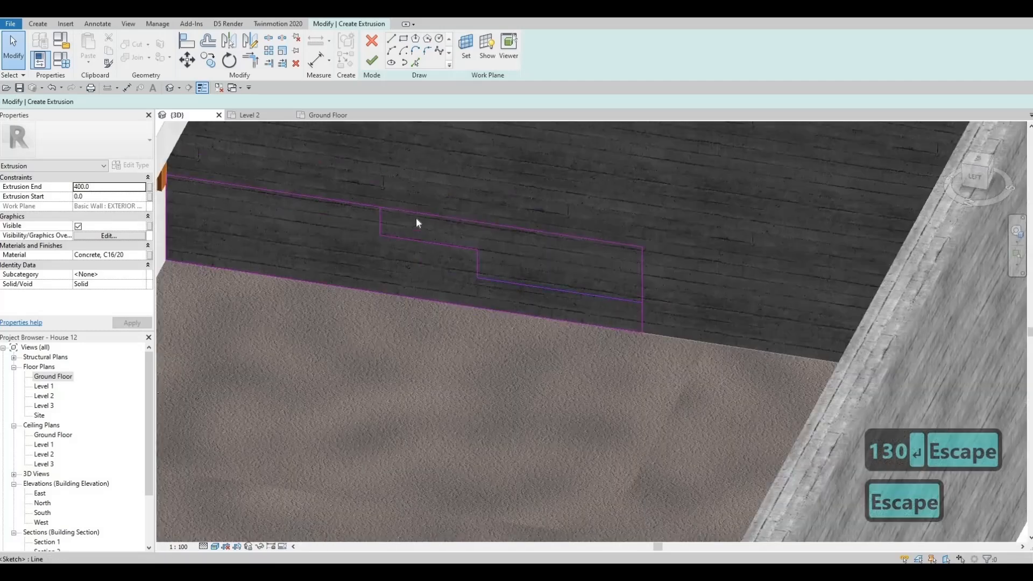
click(642, 272)
scroll(621, 266, up, 4)
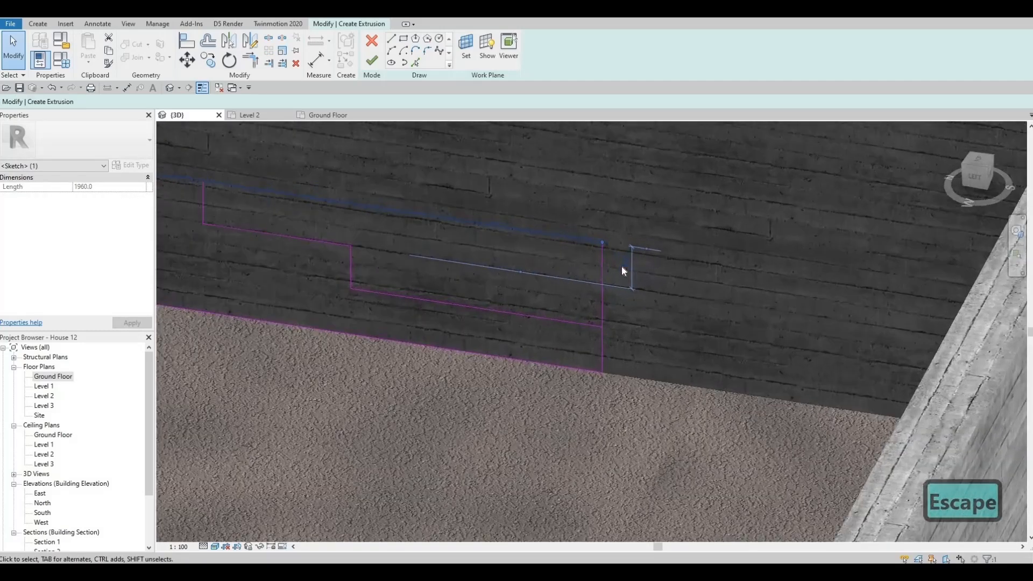
click(625, 263)
key(Escape)
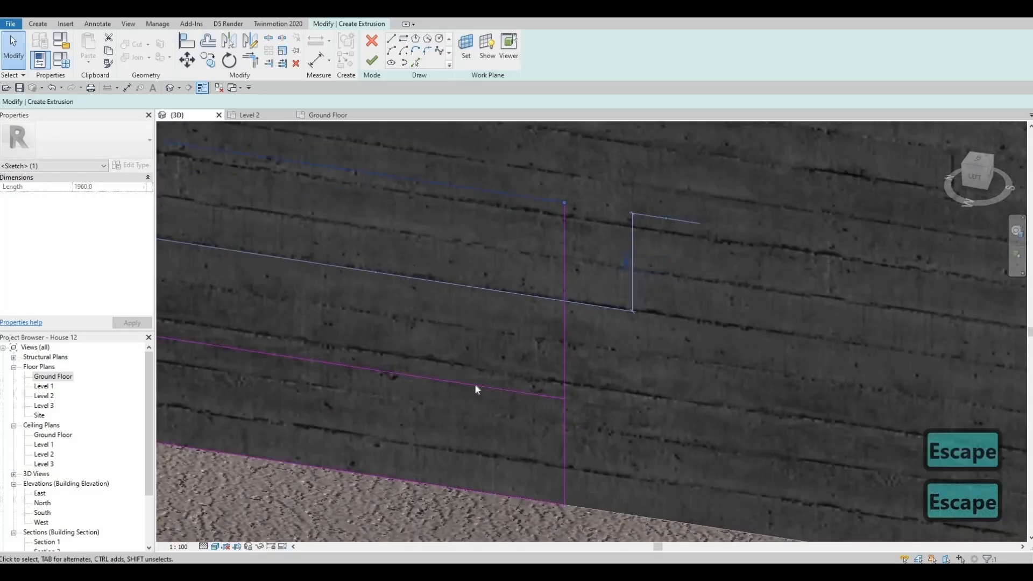
key(Escape)
middle_drag(374, 334, 422, 309)
scroll(154, 247, down, 1)
Check the upper tread line's distances to the top edge and to the lower tread line
click(166, 224)
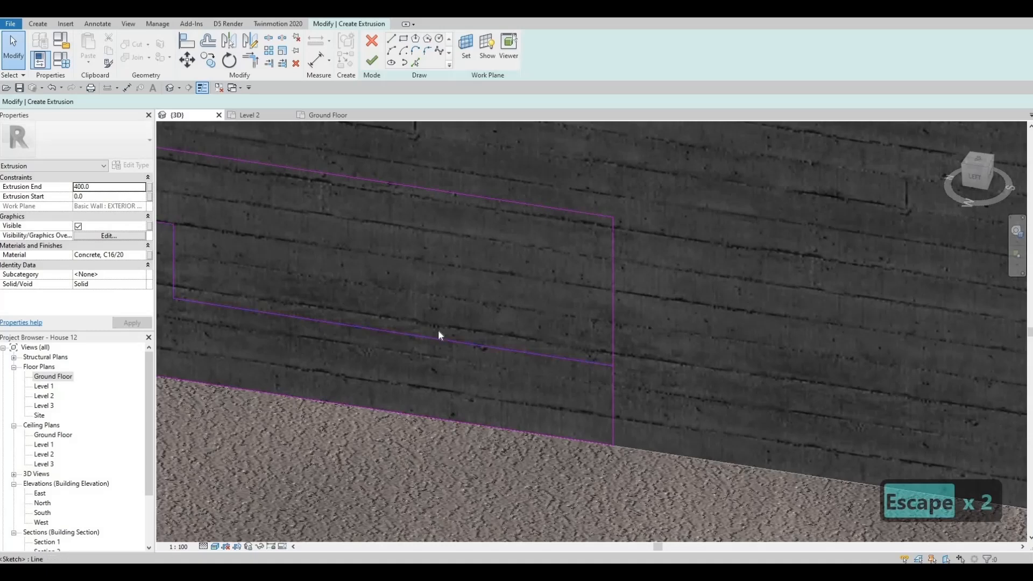
scroll(323, 221, down, 1)
middle_drag(307, 215, 539, 222)
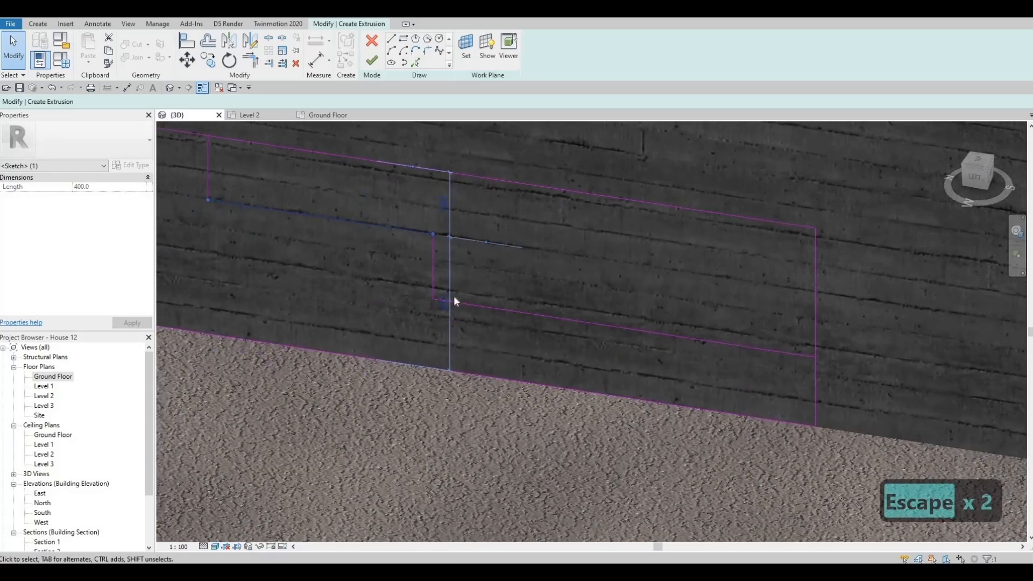
scroll(450, 315, up, 1)
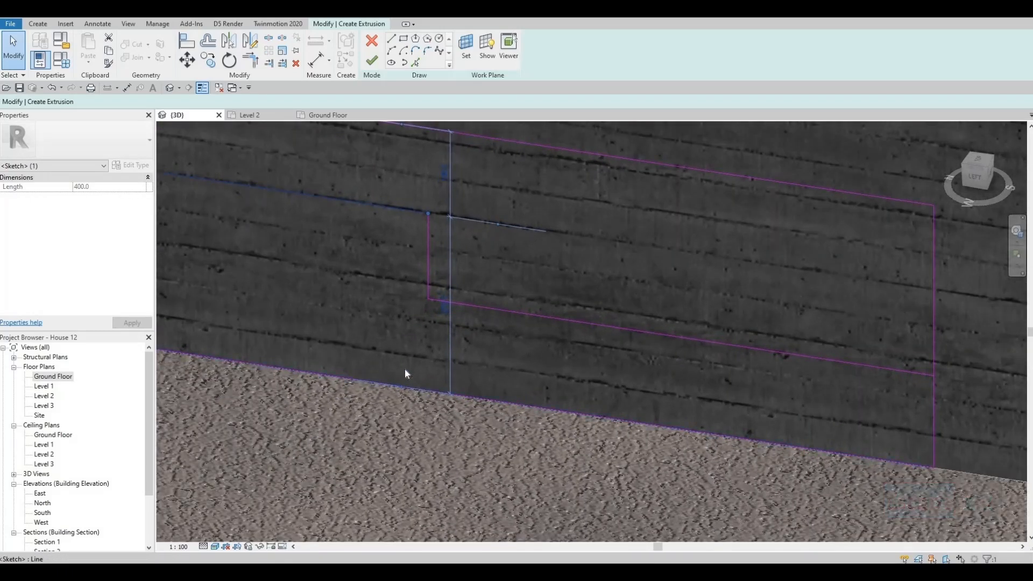
scroll(450, 247, up, 2)
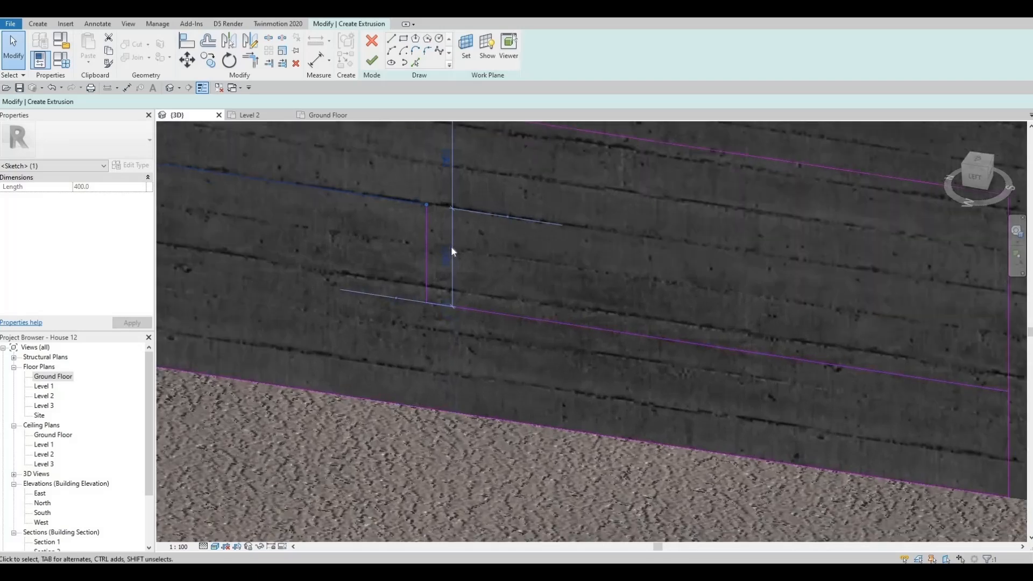
scroll(452, 249, up, 1)
click(453, 252)
key(Escape)
scroll(727, 316, down, 3)
Check the lower tread line's height above the base of the sketch
middle_drag(858, 386, 689, 357)
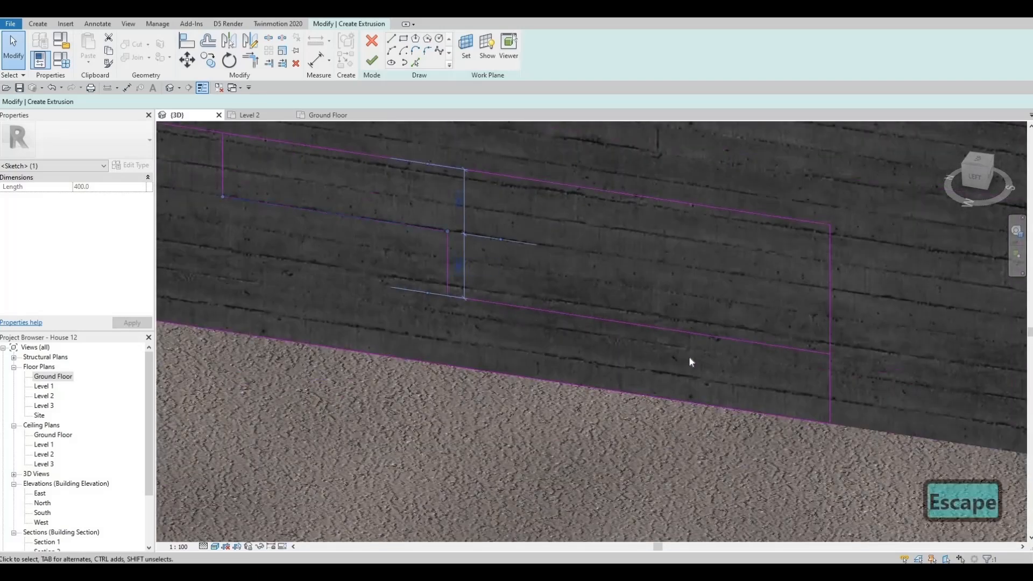
middle_drag(772, 349, 688, 350)
click(688, 348)
scroll(756, 401, up, 2)
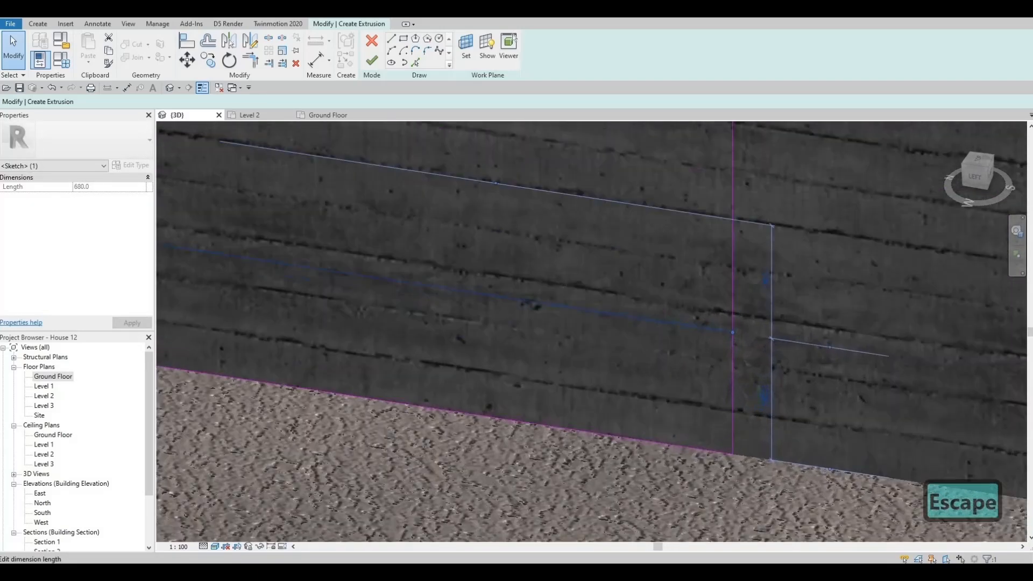
click(764, 399)
scroll(656, 376, down, 5)
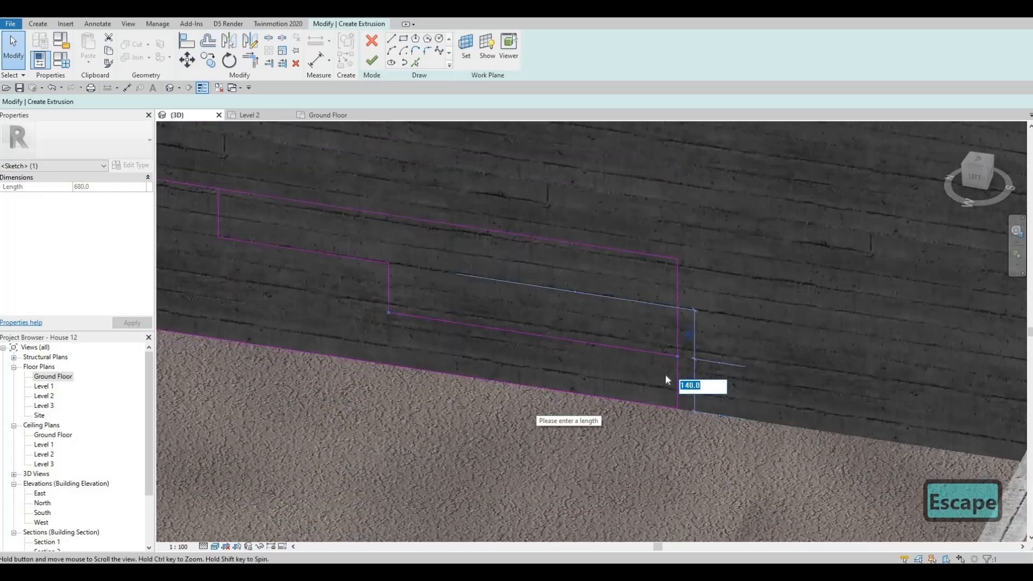
key(Escape)
key(Escape)
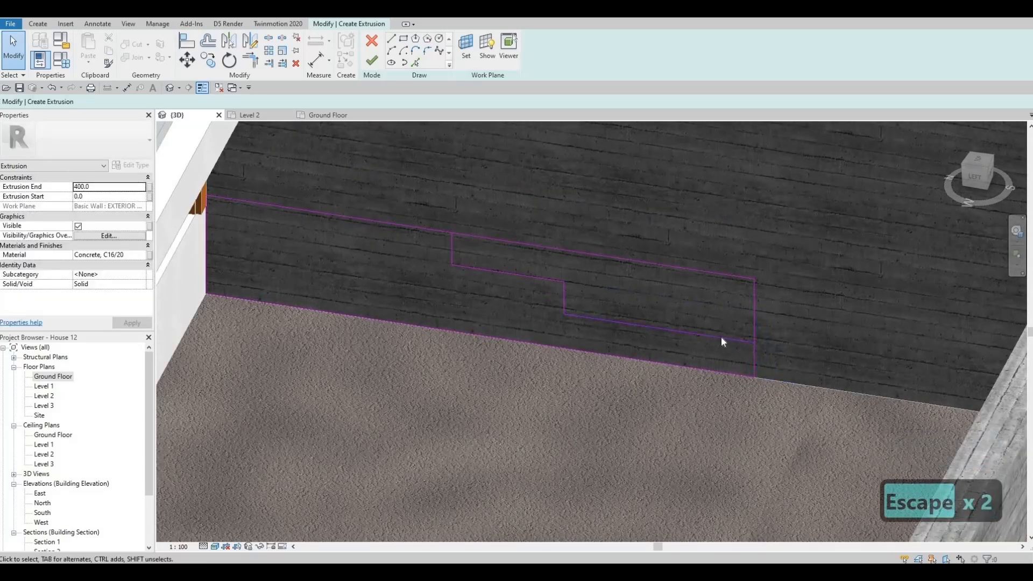
Trim the overlapping sketch lines into one closed stepped outline with the lowest tread ending at the front vertical edge
scroll(683, 340, down, 2)
key(Escape)
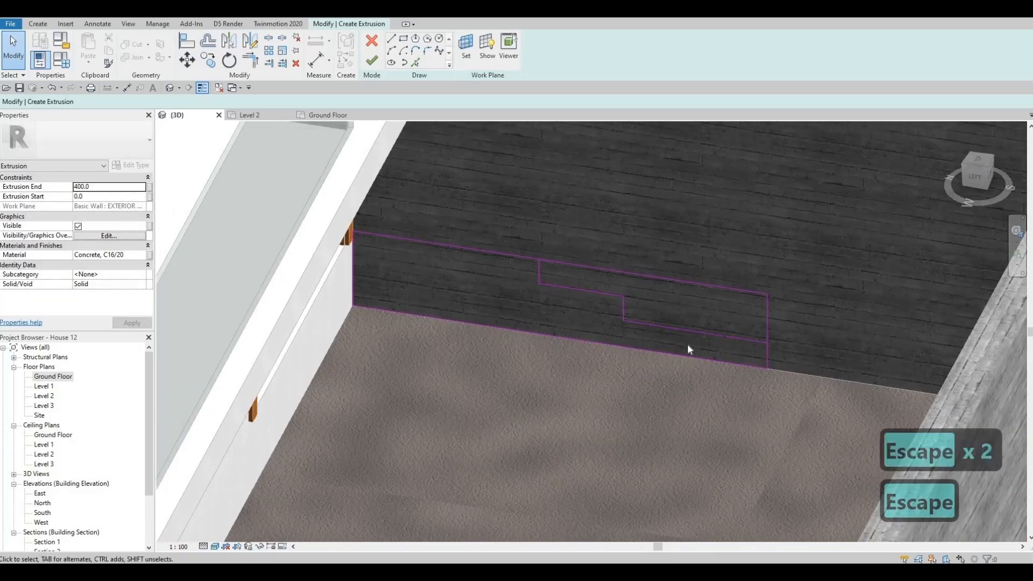
key(t)
key(r)
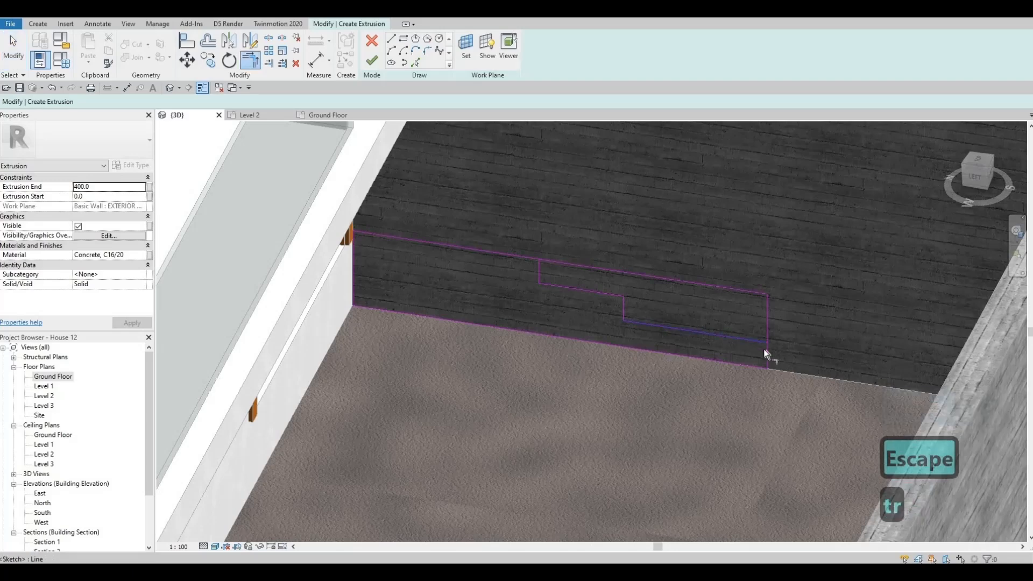
click(538, 266)
middle_drag(571, 340, 535, 318)
key(Escape)
key(Escape)
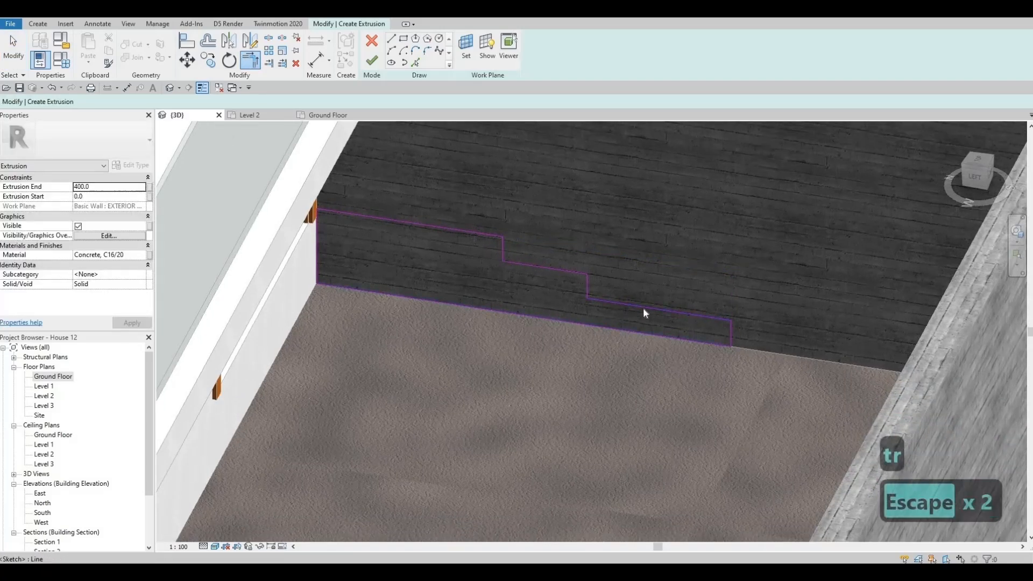
key(Escape)
Set the lowest tread line's vertical spacing to 135 mm
click(726, 320)
scroll(732, 323, up, 2)
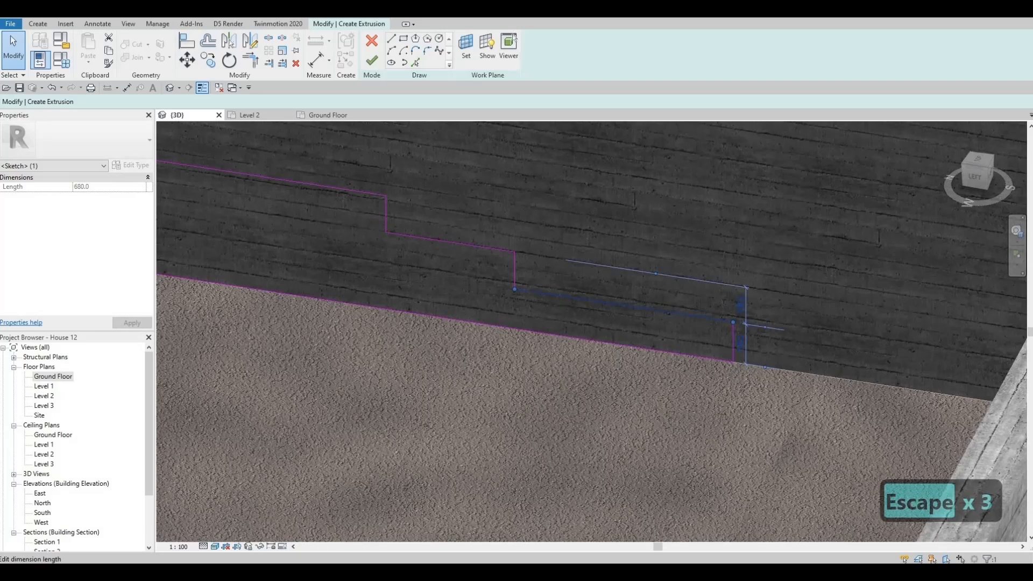
text(135)
key(Return)
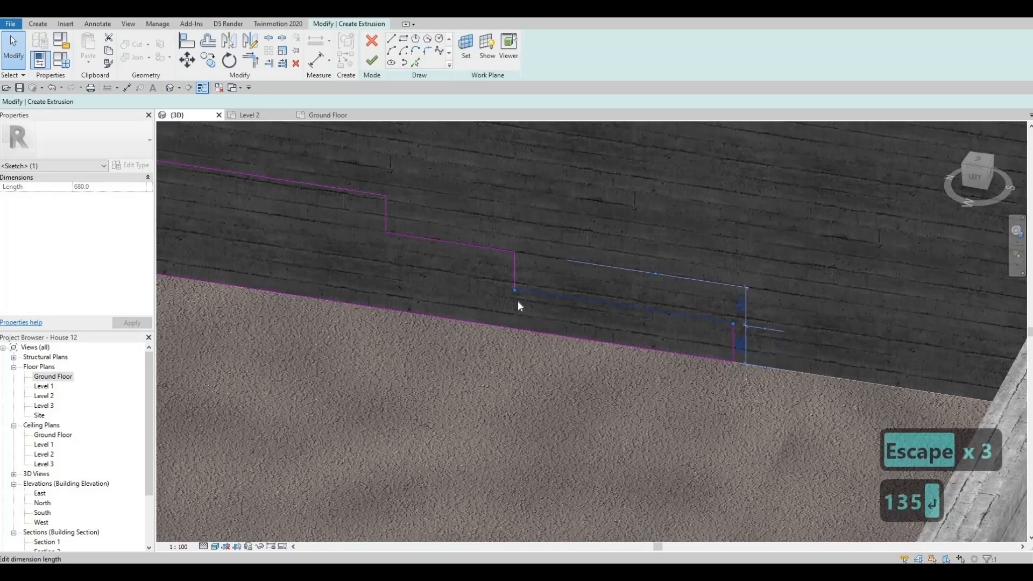
key(Escape)
key(Escape)
Check the vertical distances between the lowest, middle and top tread lines of the stepped profile
click(513, 275)
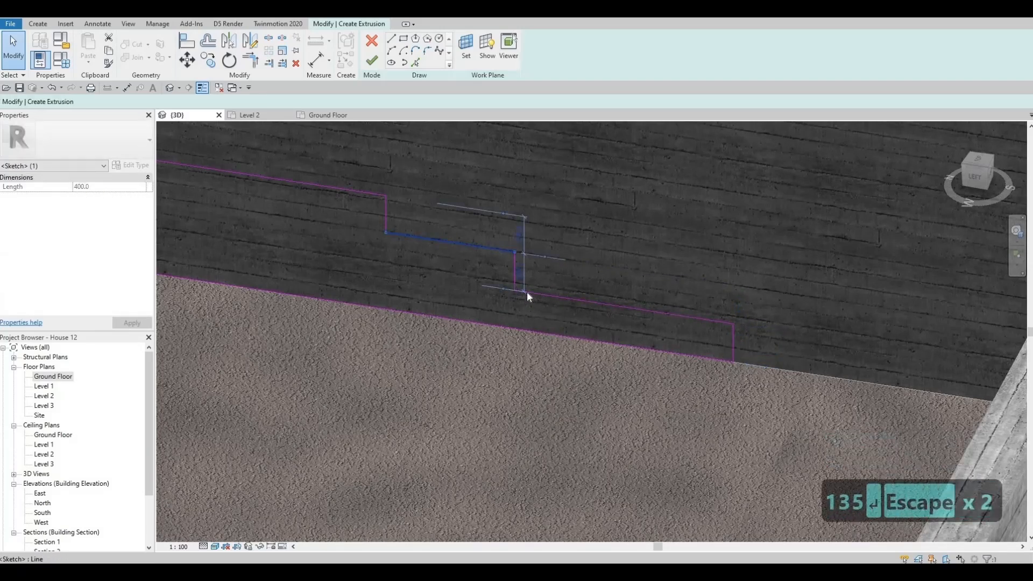
scroll(526, 280, up, 2)
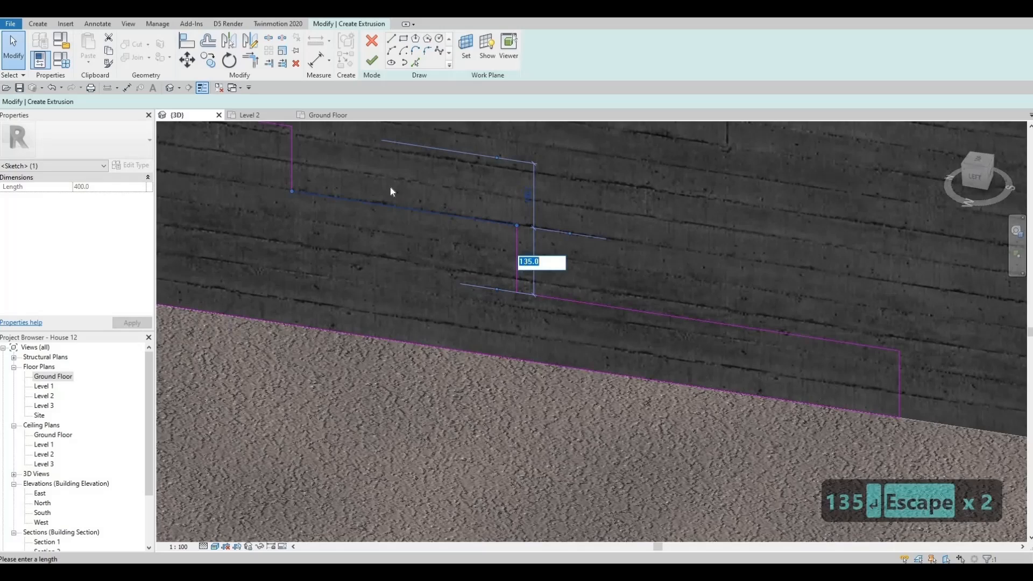
scroll(409, 202, down, 1)
key(Escape)
click(419, 210)
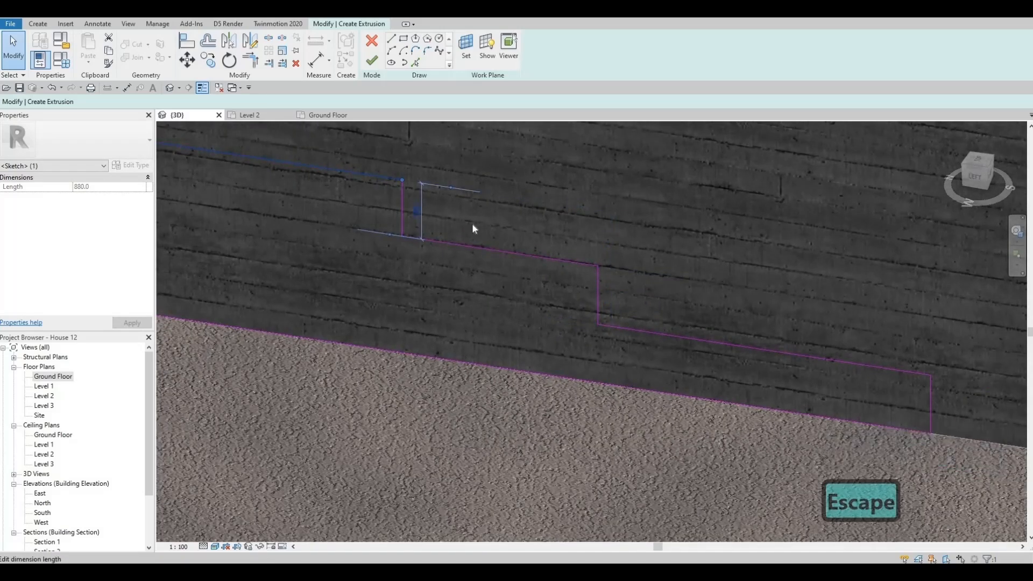
key(Escape)
scroll(467, 230, down, 4)
key(Escape)
key(Escape)
Finish the stepped extrusion and stretch it from the side wall across the entrance door to a depth of about 1705 mm
scroll(595, 318, down, 5)
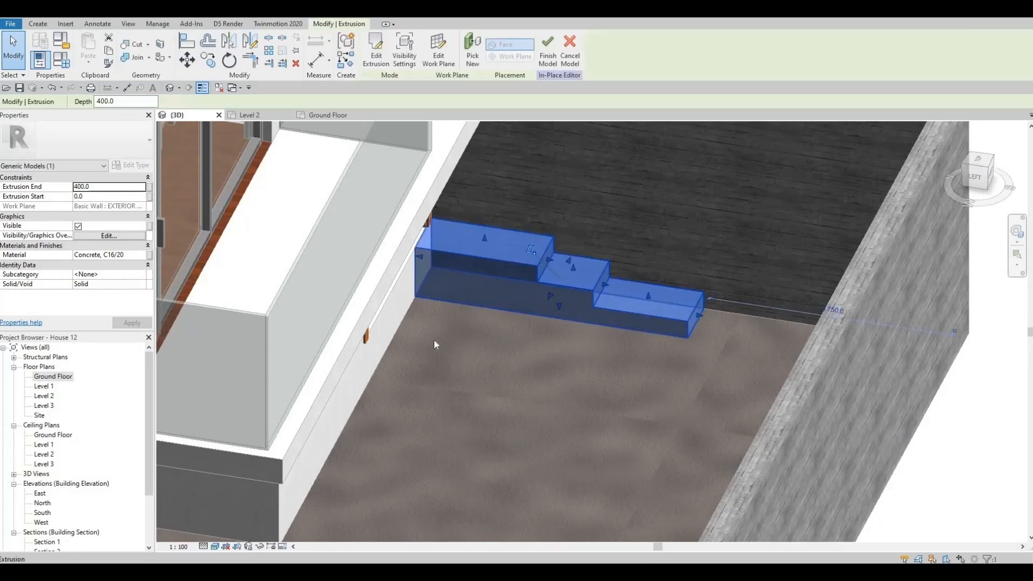
shift+middle_drag(433, 339, 528, 290)
drag(531, 289, 360, 339)
scroll(377, 357, up, 2)
scroll(364, 337, down, 4)
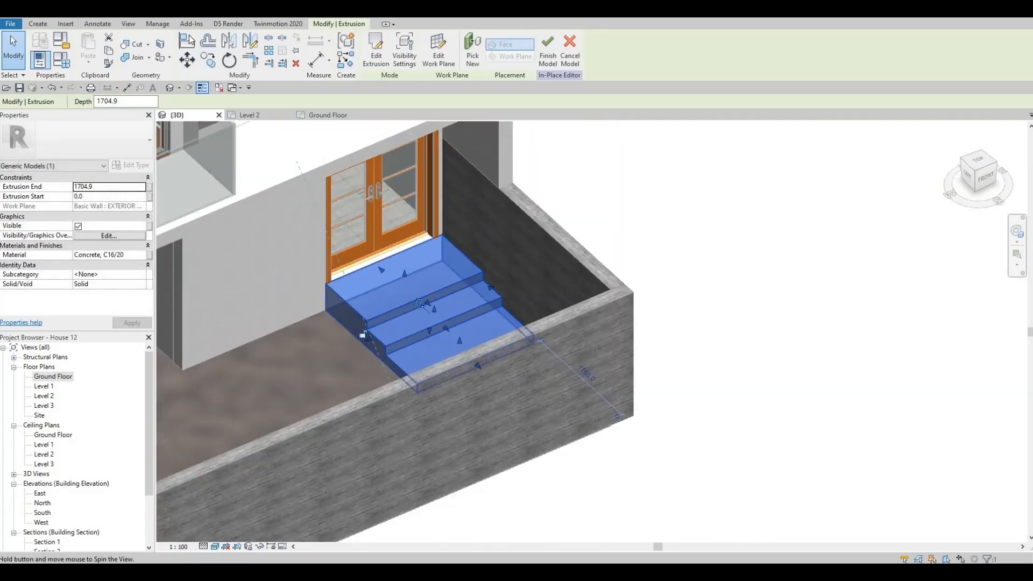
shift+middle_drag(363, 334, 498, 124)
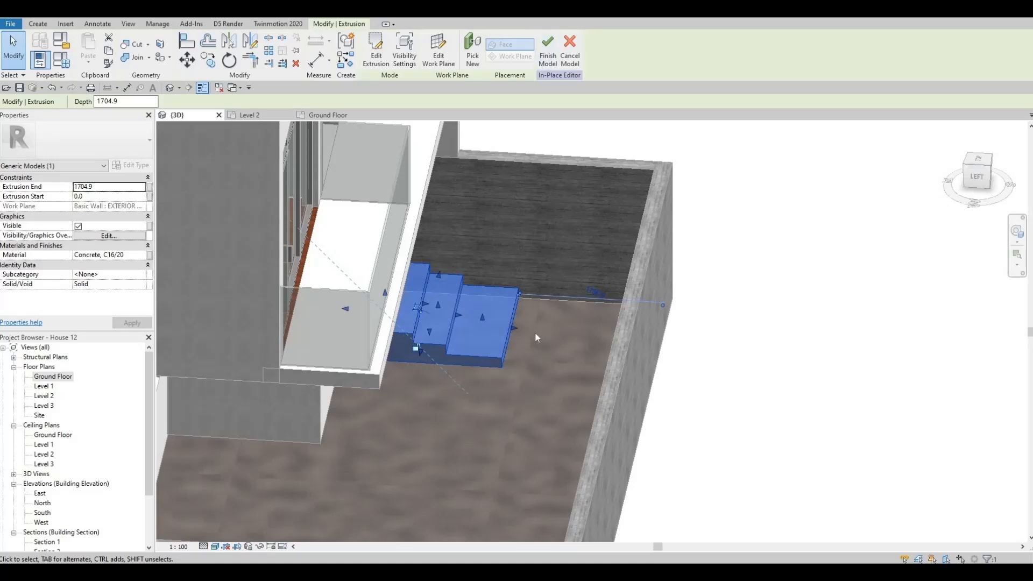
shift+middle_drag(535, 332, 513, 324)
key(Escape)
Move the lowest riser face of the steps outward so the middle tread becomes deeper
shift+middle_drag(547, 249, 456, 316)
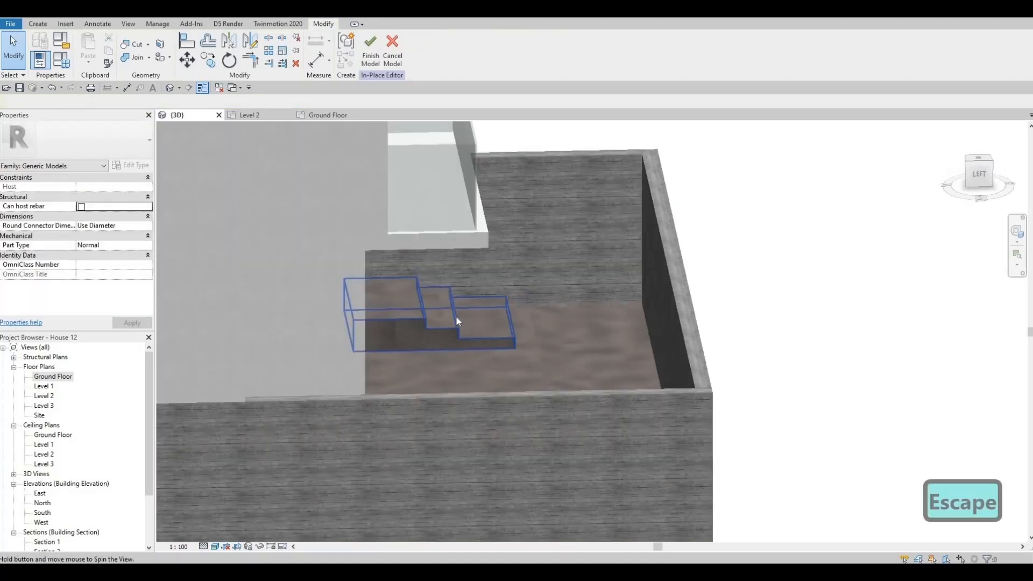
click(460, 312)
scroll(462, 312, up, 3)
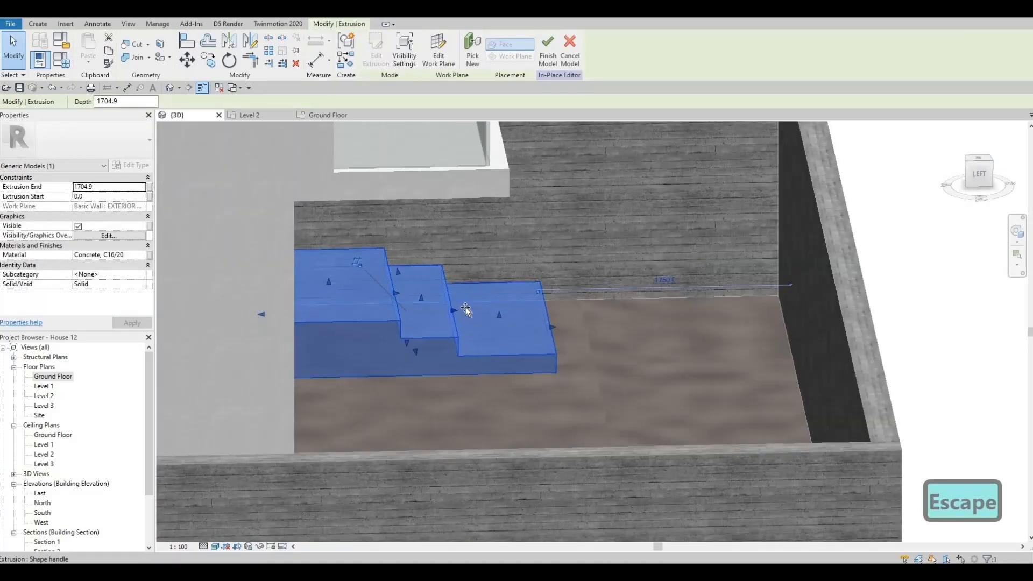
key(Escape)
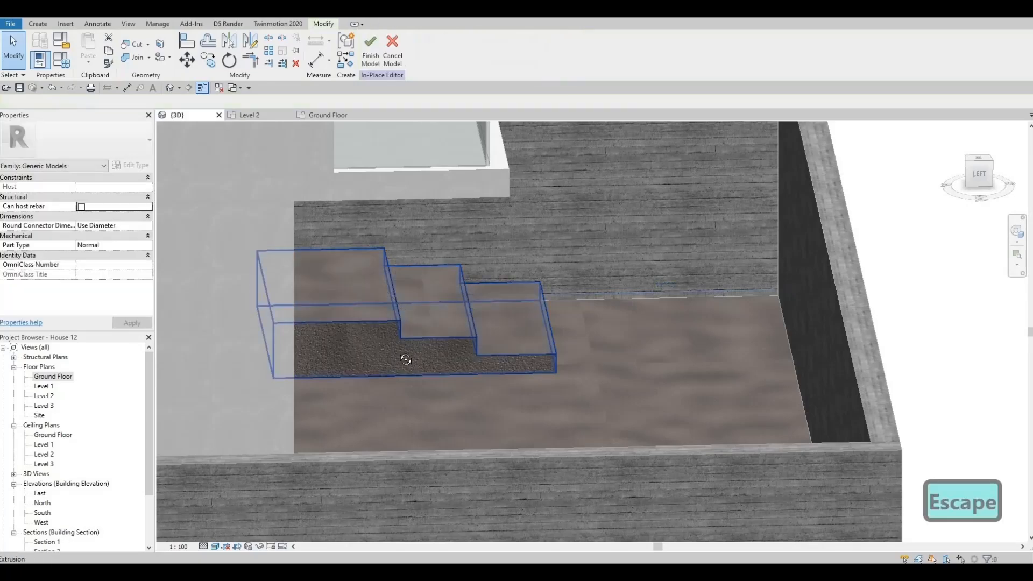
Start another extrusion in the same in-place model and set its work plane to Level : Ground Floor
shift+middle_drag(405, 359, 638, 300)
scroll(638, 300, down, 4)
shift+middle_drag(499, 409, 472, 334)
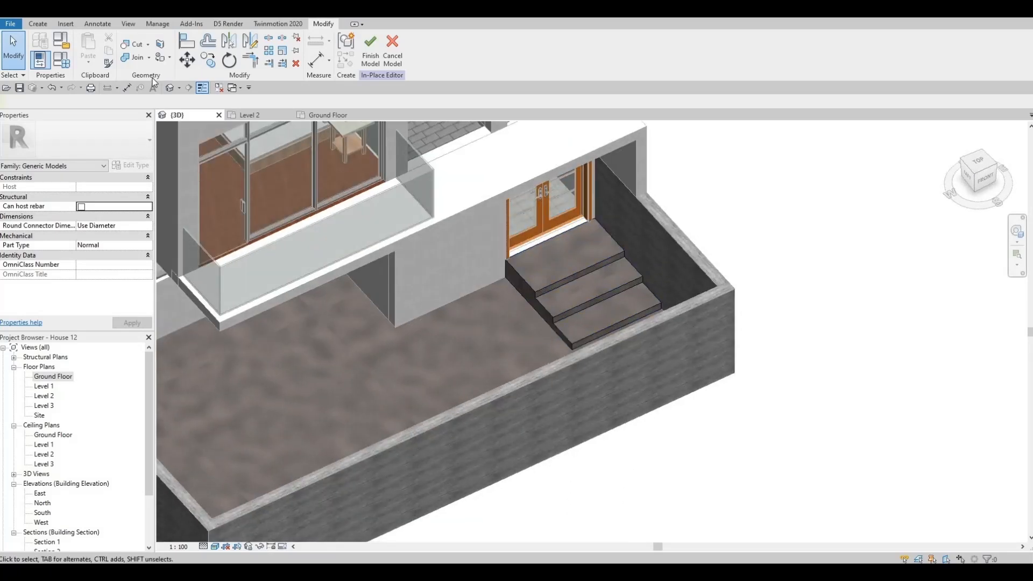
click(39, 24)
click(90, 48)
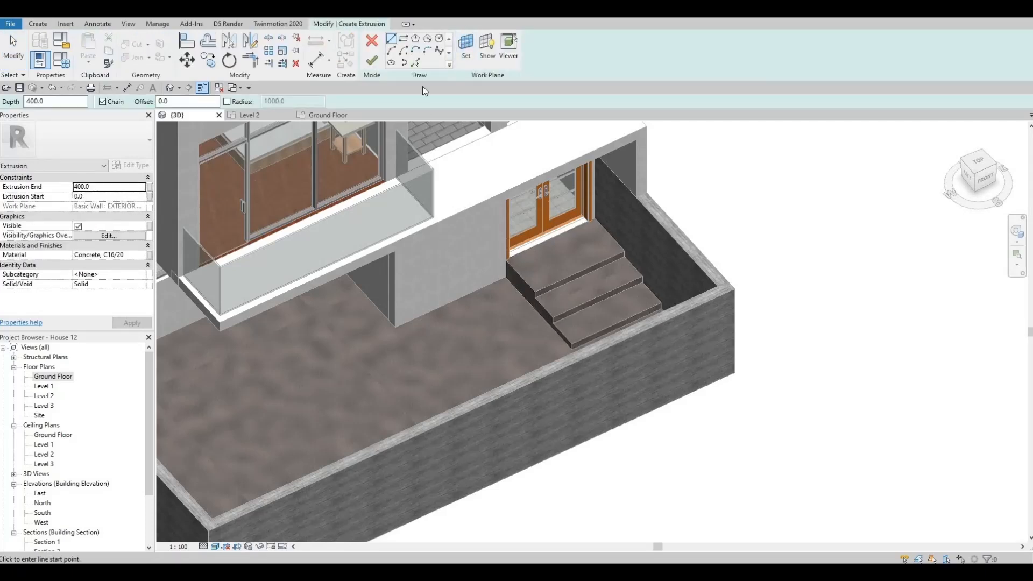
scroll(506, 273, up, 1)
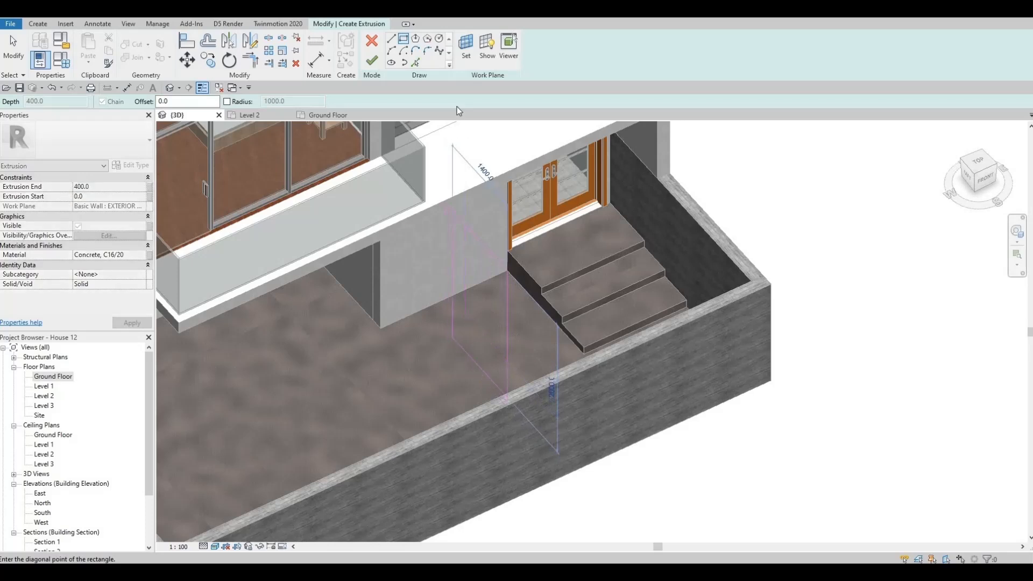
key(Escape)
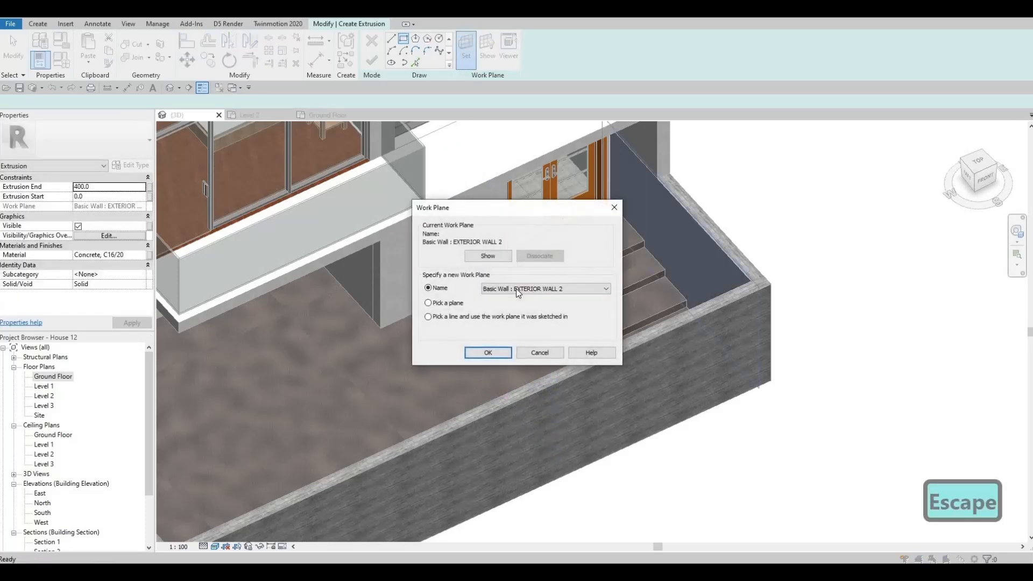
click(515, 288)
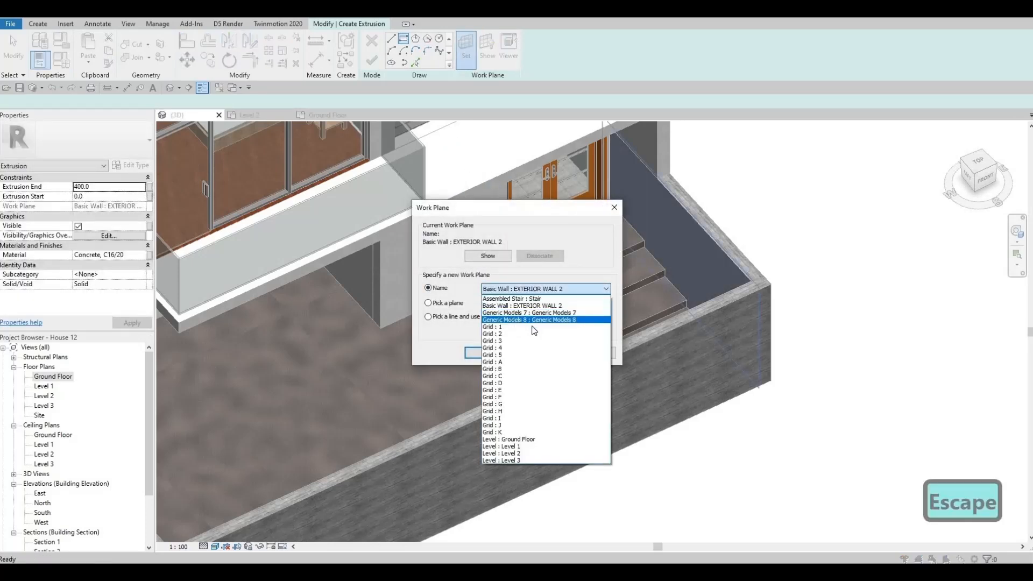
click(508, 439)
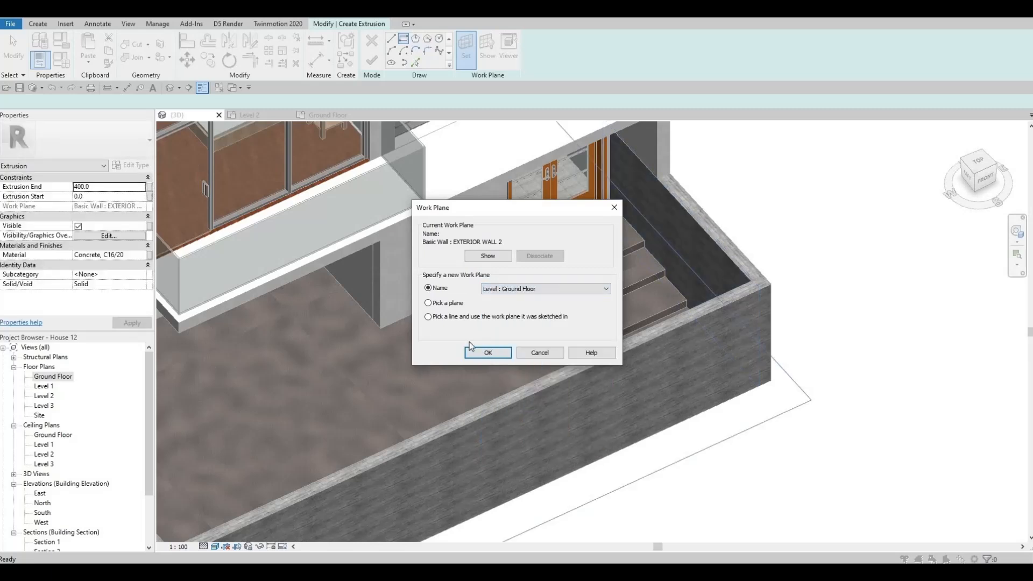
click(488, 353)
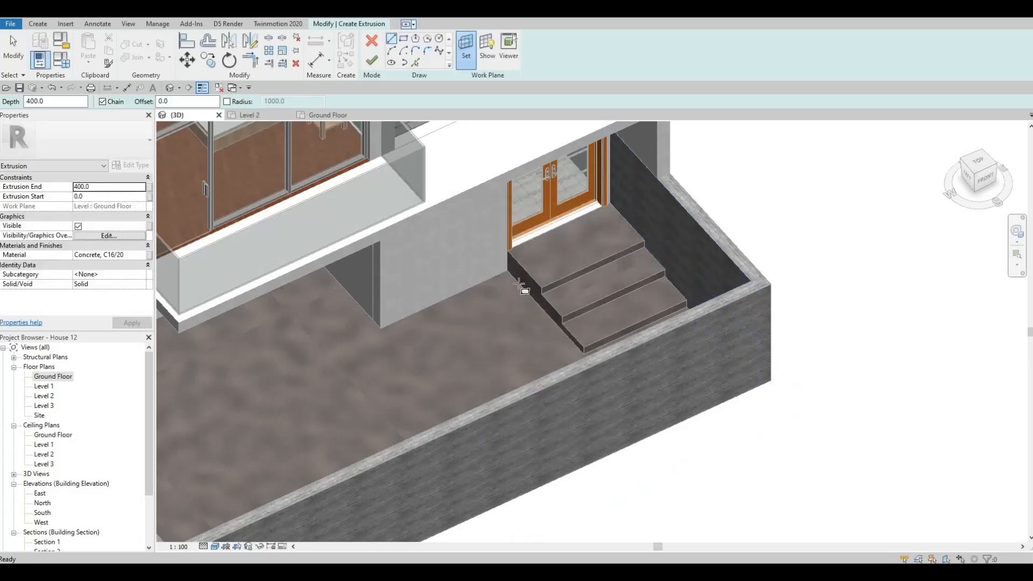
Sketch a rectangle on the ground between the steps and the house wall's end, extending about 1400 mm out from the wall
click(509, 272)
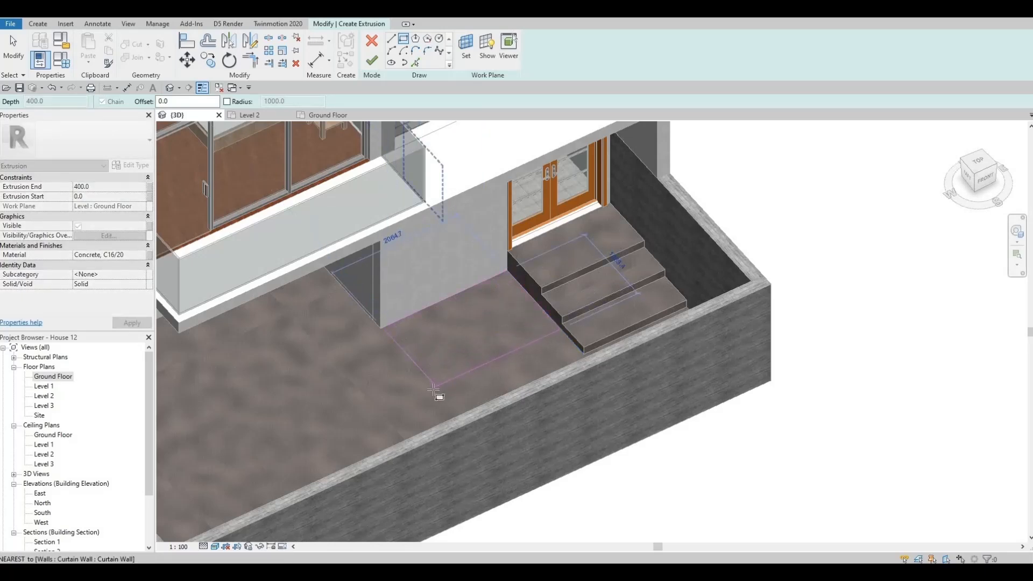
click(434, 392)
scroll(437, 377, up, 2)
key(Escape)
key(Escape)
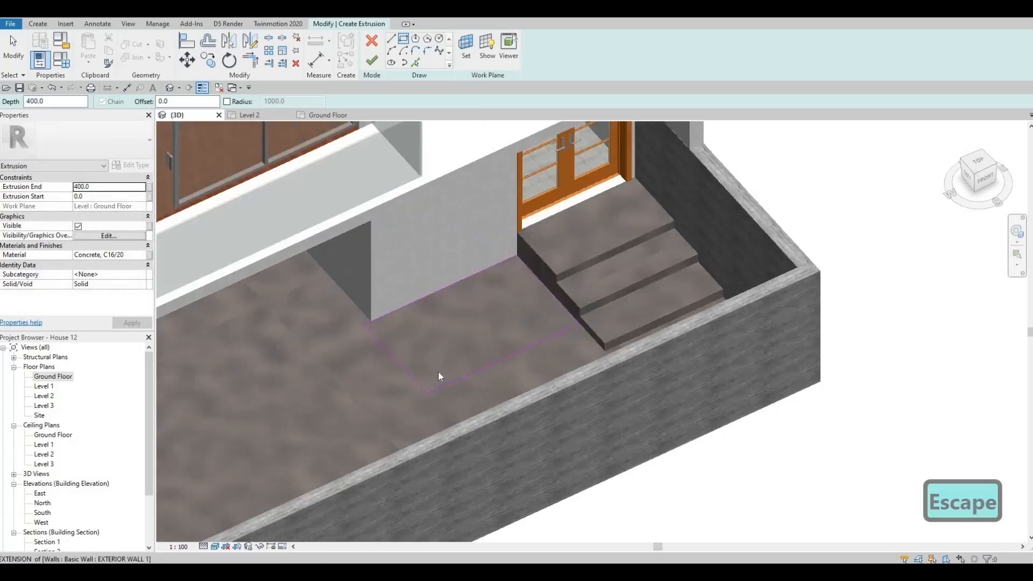
Align the rectangle's side edge away from the steps with the end face of the house wall
key(a)
key(l)
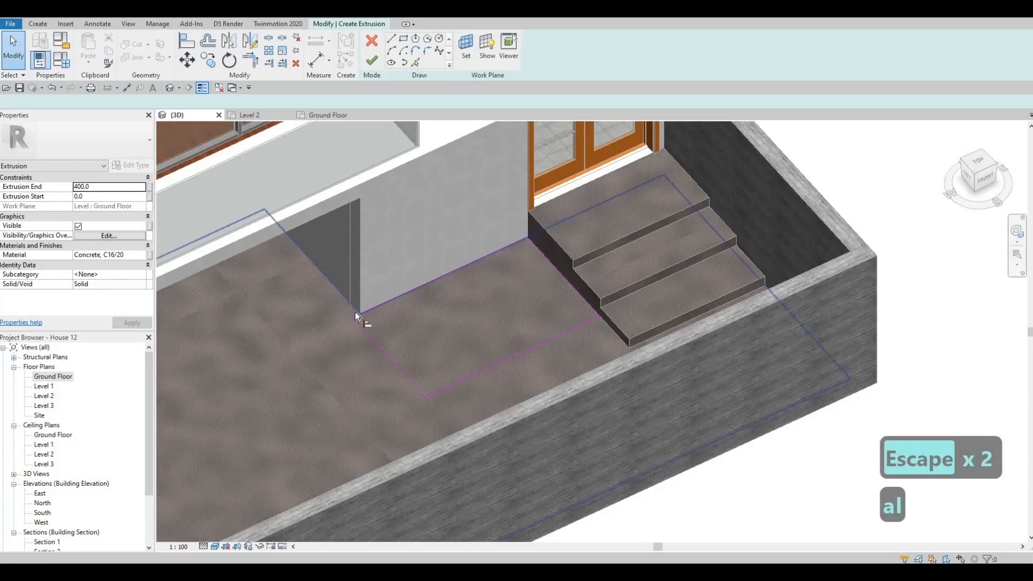
key(Tab)
key(Tab)
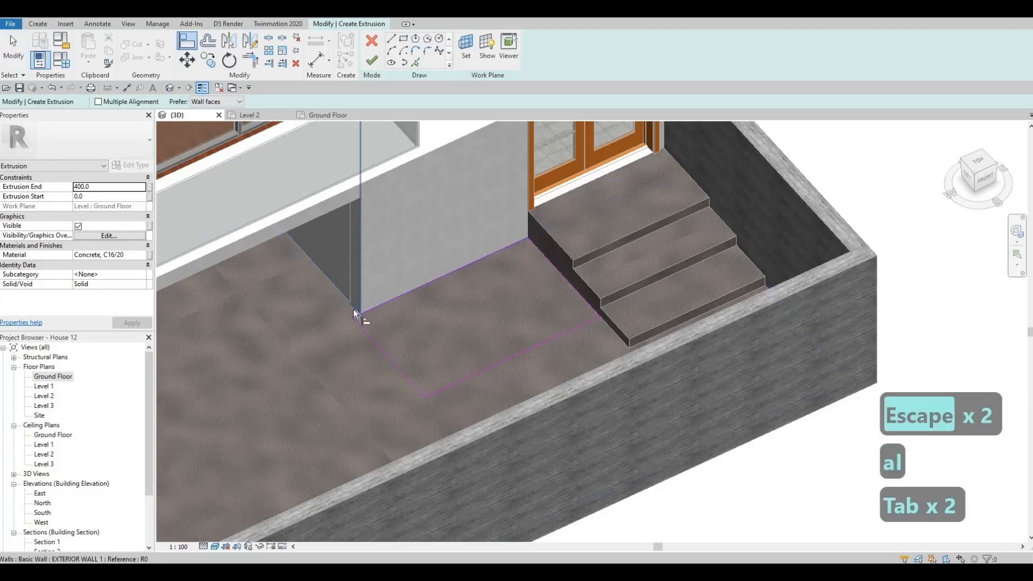
key(Tab)
key(Tab)
key(Tab)
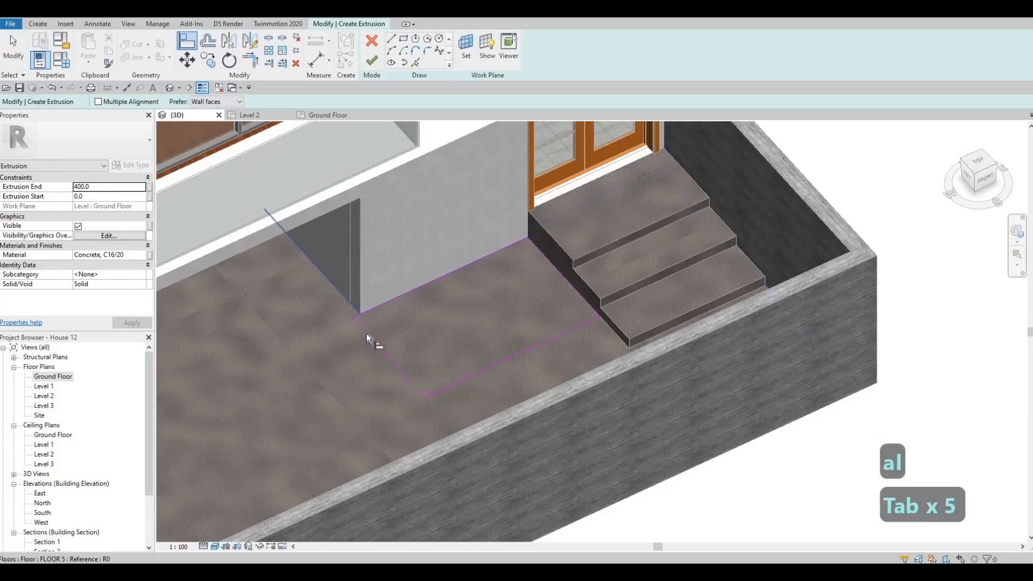
key(Escape)
key(Escape)
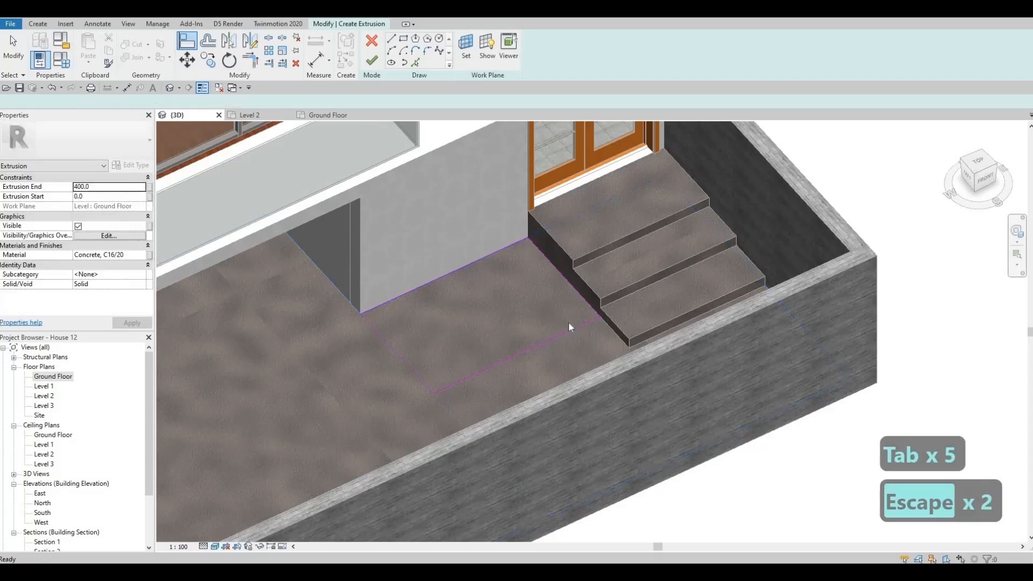
Move the rectangle's front edge outward to about 2180 mm from the outer face of the front boundary wall
mouse_move(592, 360)
middle_down()
mouse_move(613, 337)
mouse_move(593, 338)
middle_up()
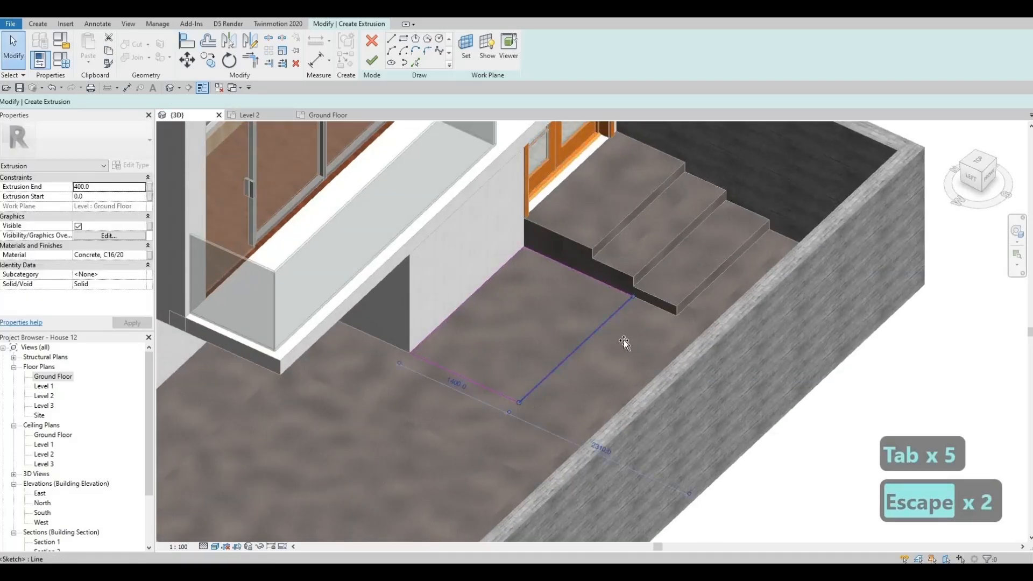
mouse_move(624, 340)
mouse_down()
mouse_move(643, 346)
mouse_move(611, 327)
mouse_up()
key(Escape)
key(Escape)
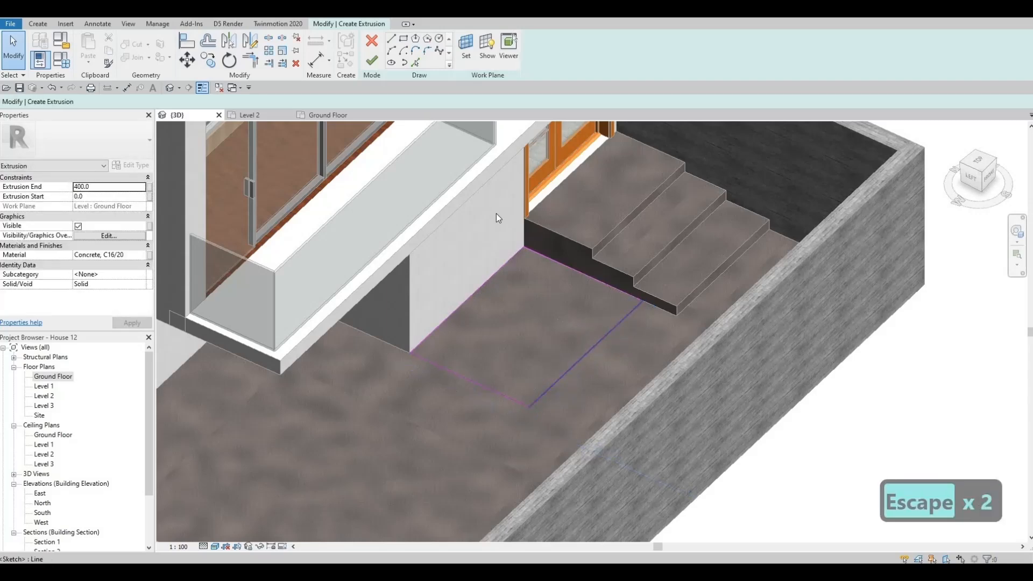
Add an inner rectangle with a 100 mm offset and finish the hollow box extrusion at a depth of 400 mm
mouse_move(576, 190)
shift+middle_down()
mouse_move(798, 219)
mouse_move(761, 259)
mouse_move(702, 265)
shift+middle_up()
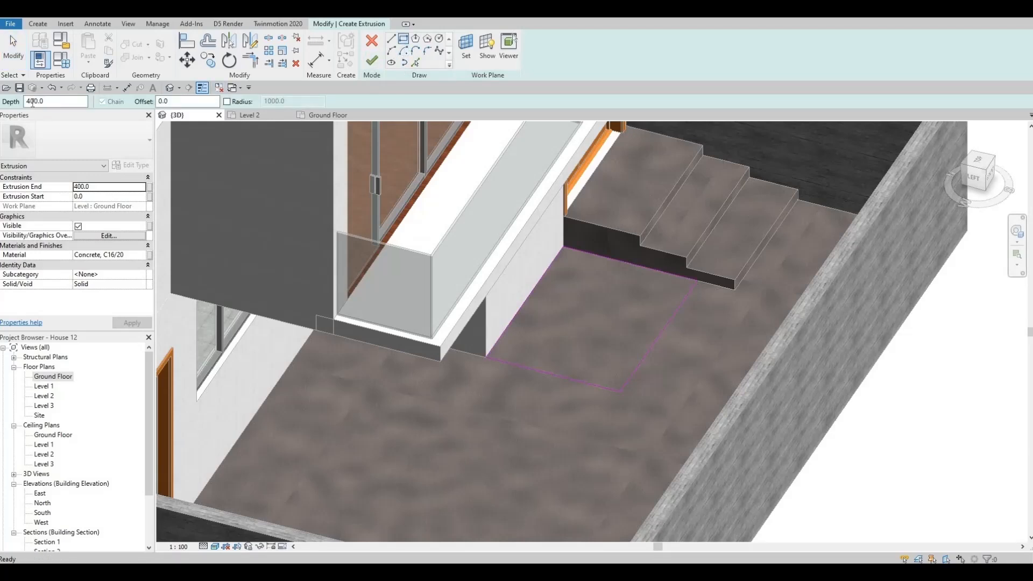
text(00)
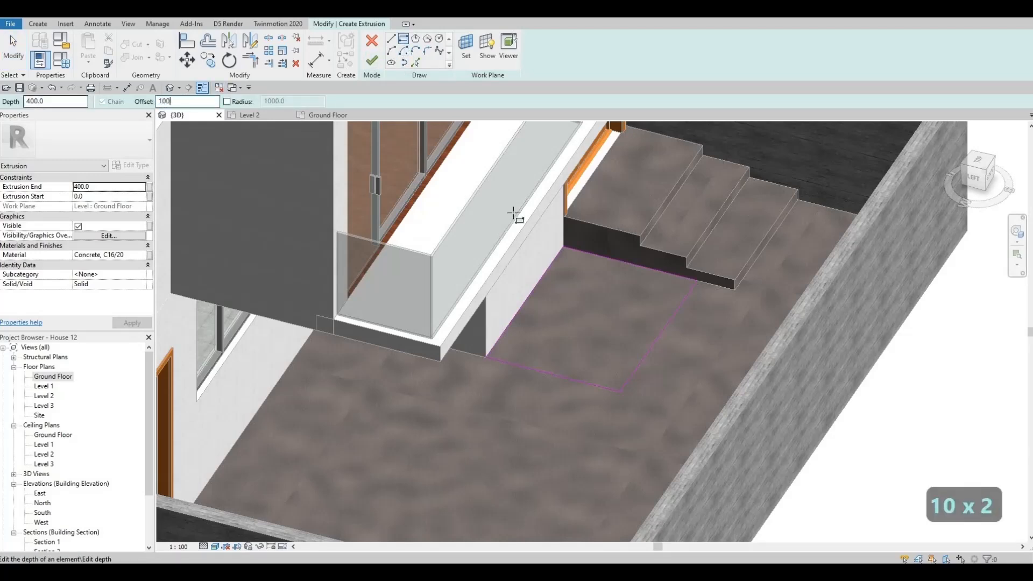
click(565, 250)
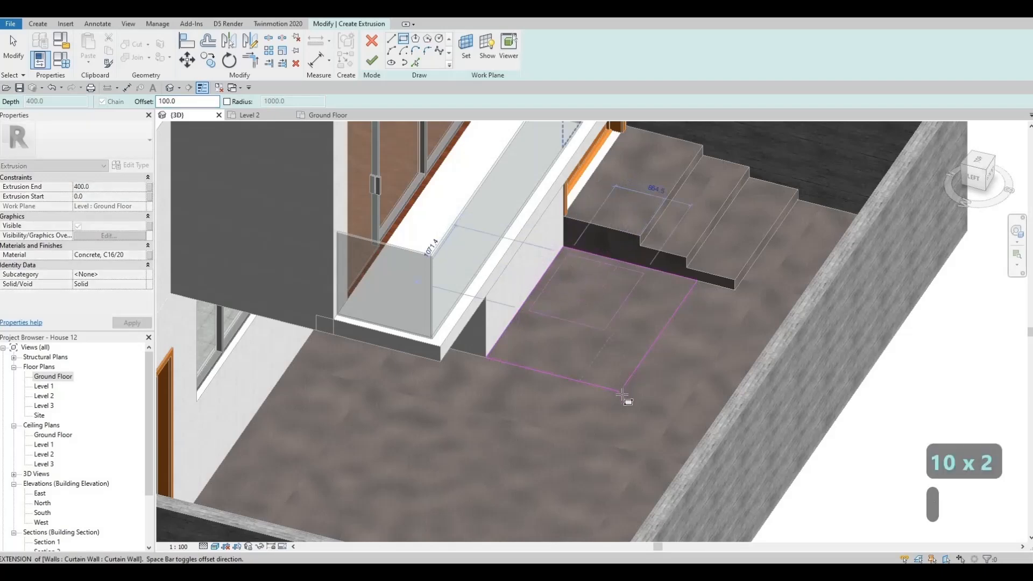
click(373, 64)
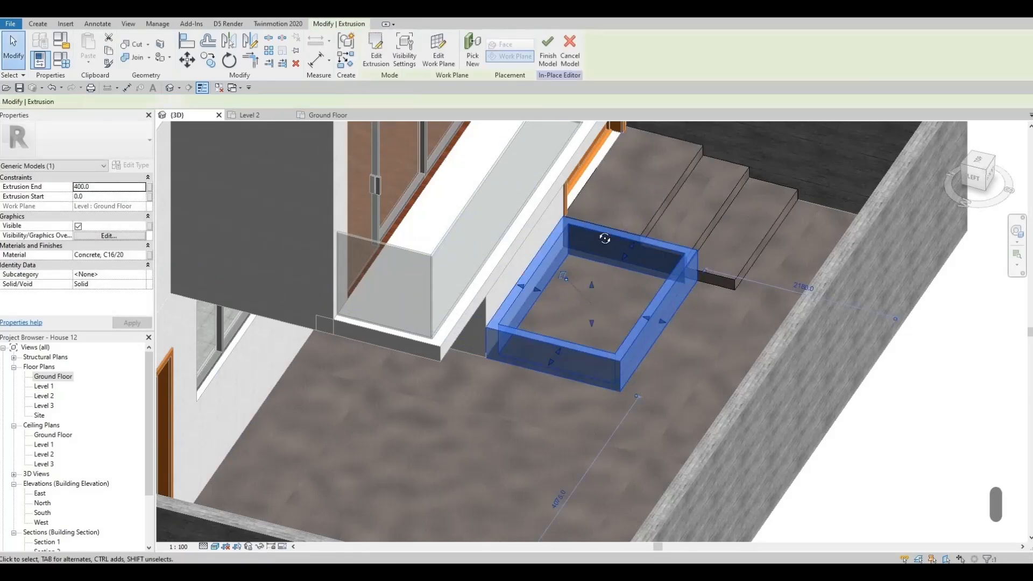
Raise the top face of the hollow rectangular box beside the steps
shift+middle_drag(604, 238, 596, 301)
key(Escape)
key(Escape)
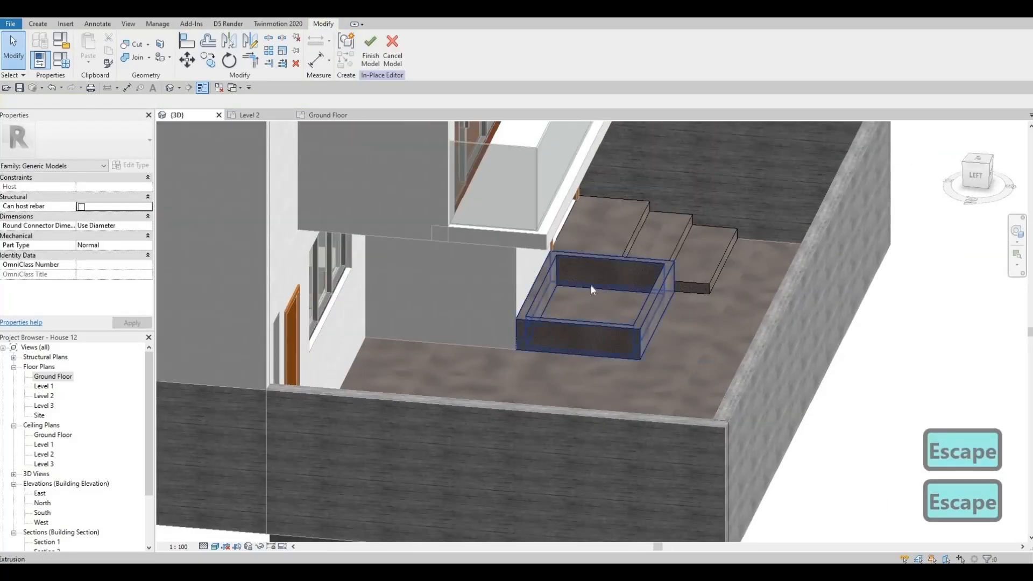
click(591, 285)
key(Escape)
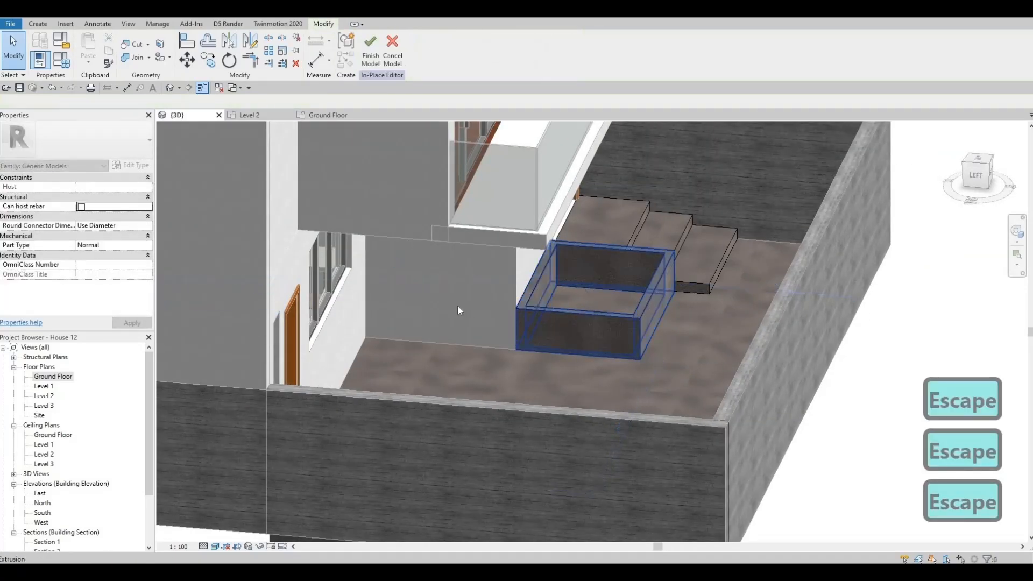
Check the raised hollow box and finish the in-place model containing it and the entrance steps
shift+middle_drag(556, 296, 605, 298)
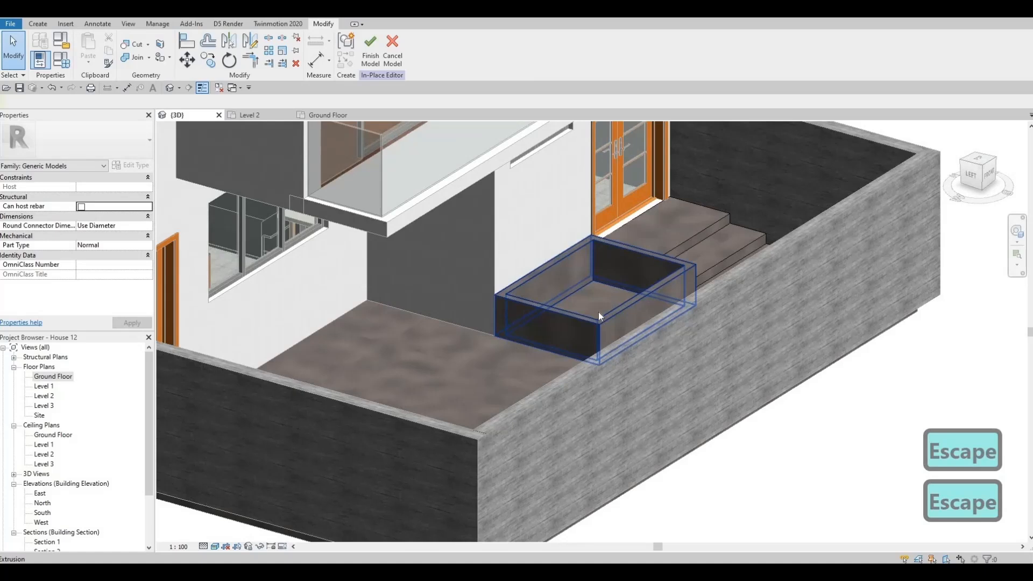
key(Escape)
click(597, 284)
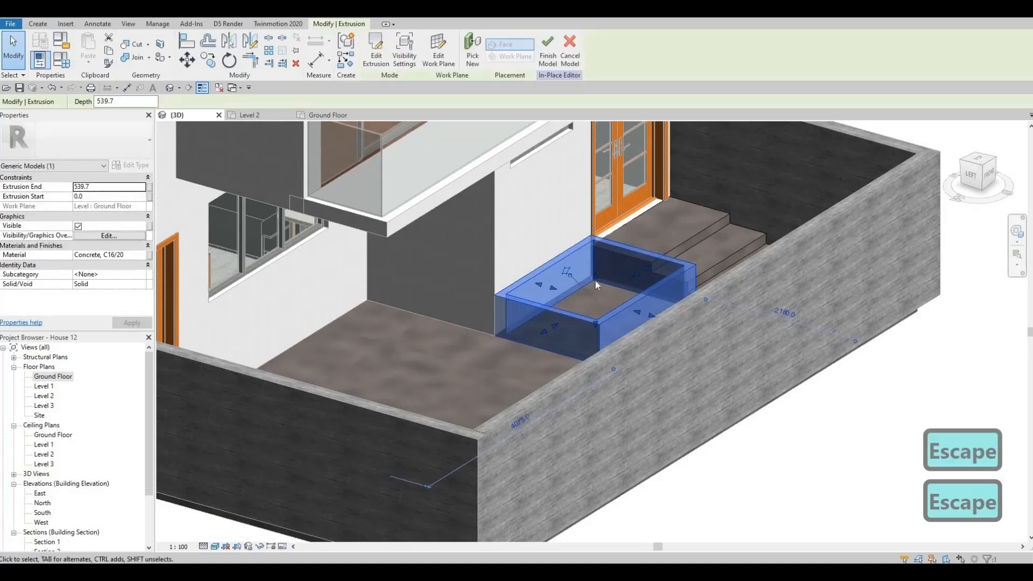
key(Escape)
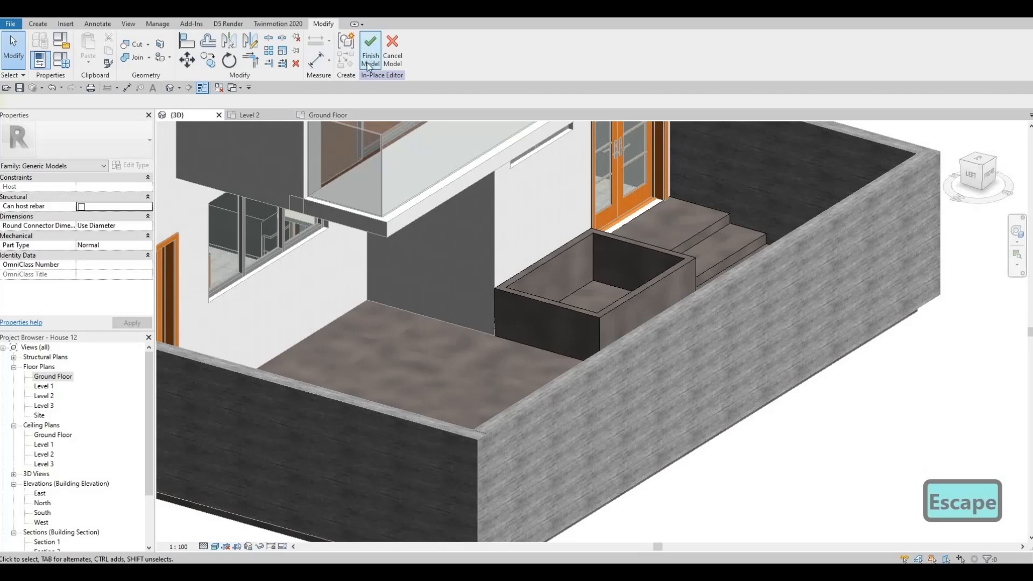
click(369, 52)
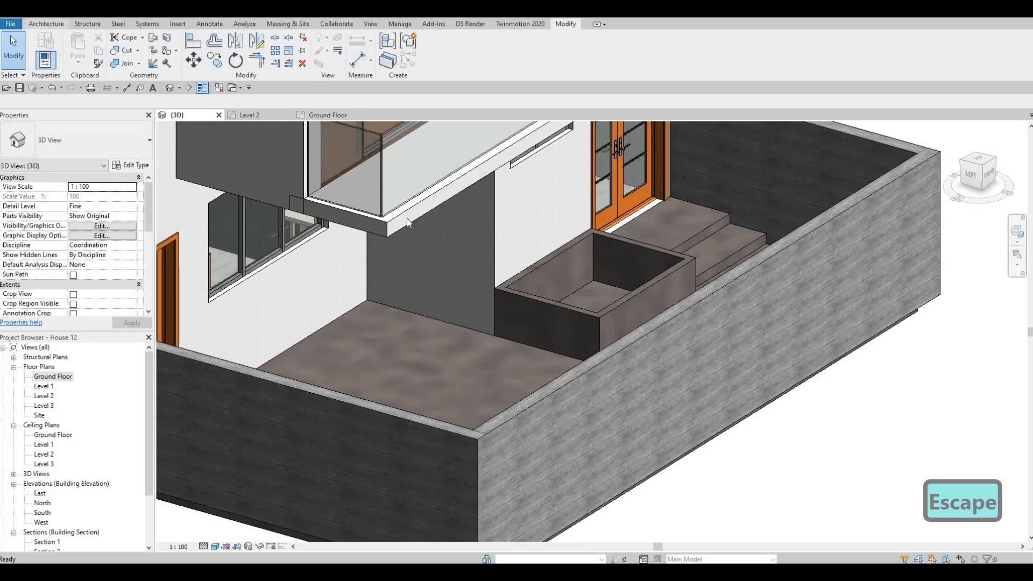
scroll(414, 220, down, 3)
shift+middle_drag(457, 141, 192, 208)
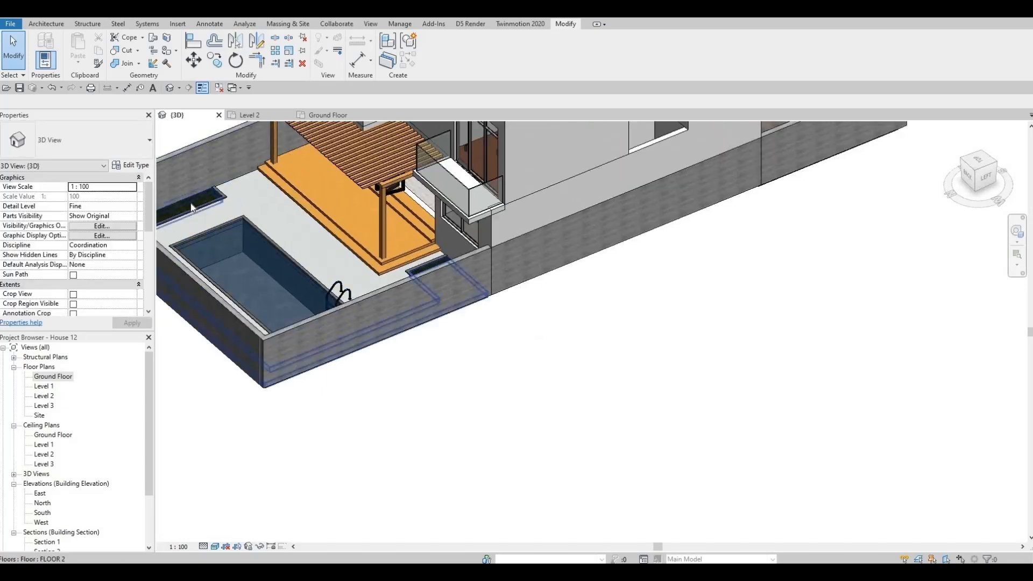
key(Tab)
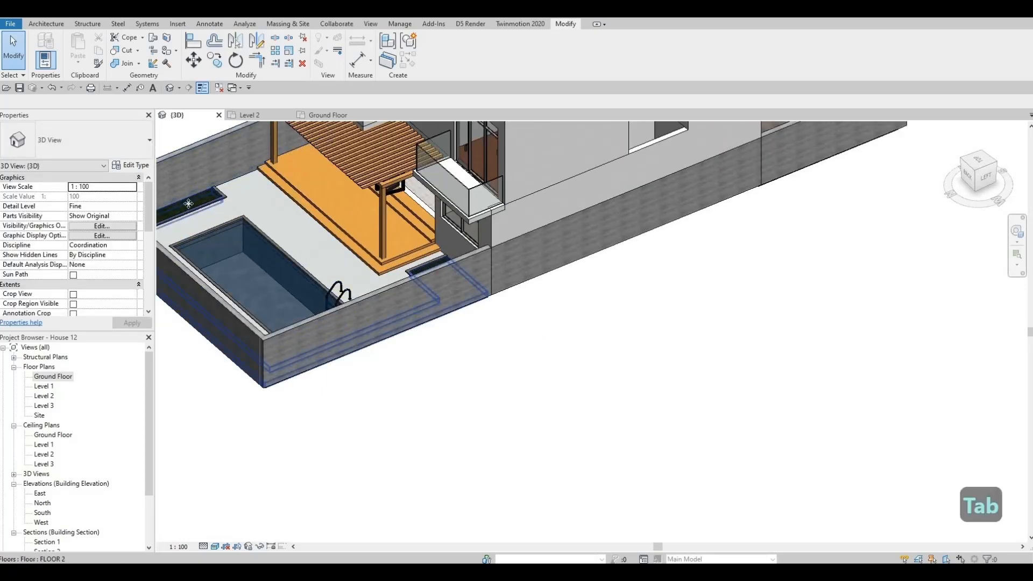
click(187, 203)
key(c)
key(s)
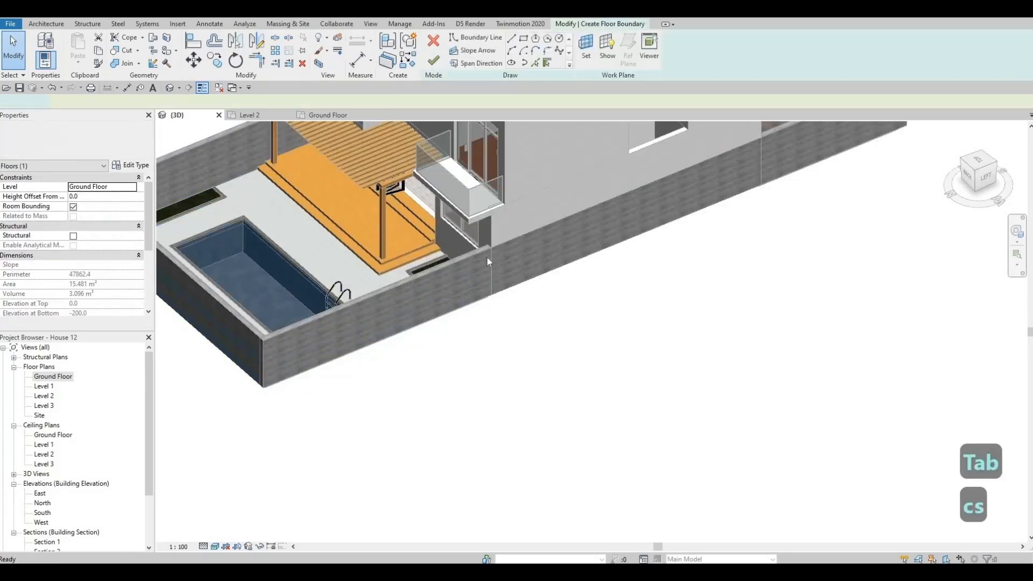
mouse_move(467, 177)
middle_down()
mouse_move(308, 264)
mouse_move(280, 264)
middle_up()
shift+middle_drag(634, 205, 500, 184)
scroll(500, 179, up, 5)
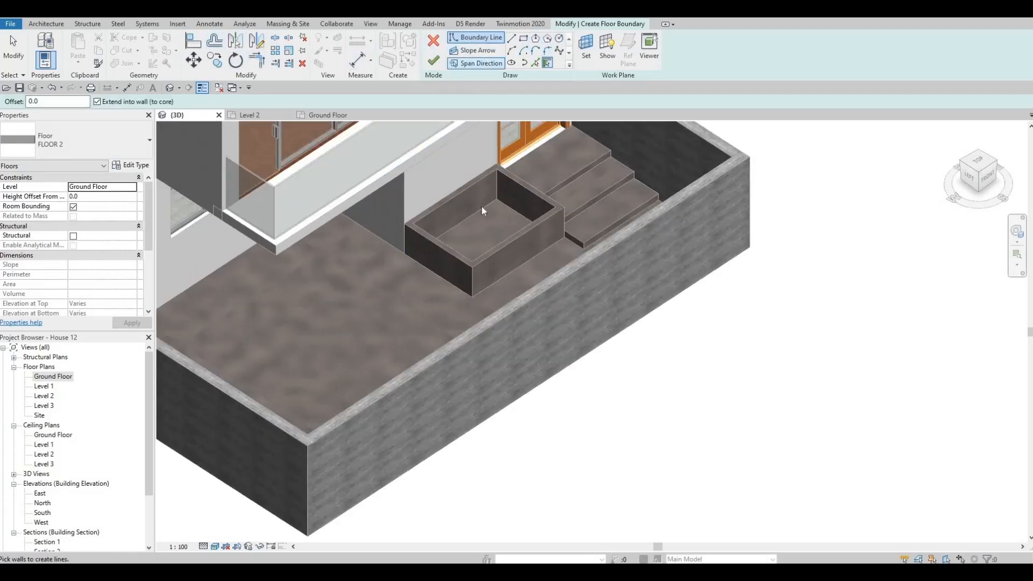
key(Escape)
key(Escape)
key(Escape)
click(434, 60)
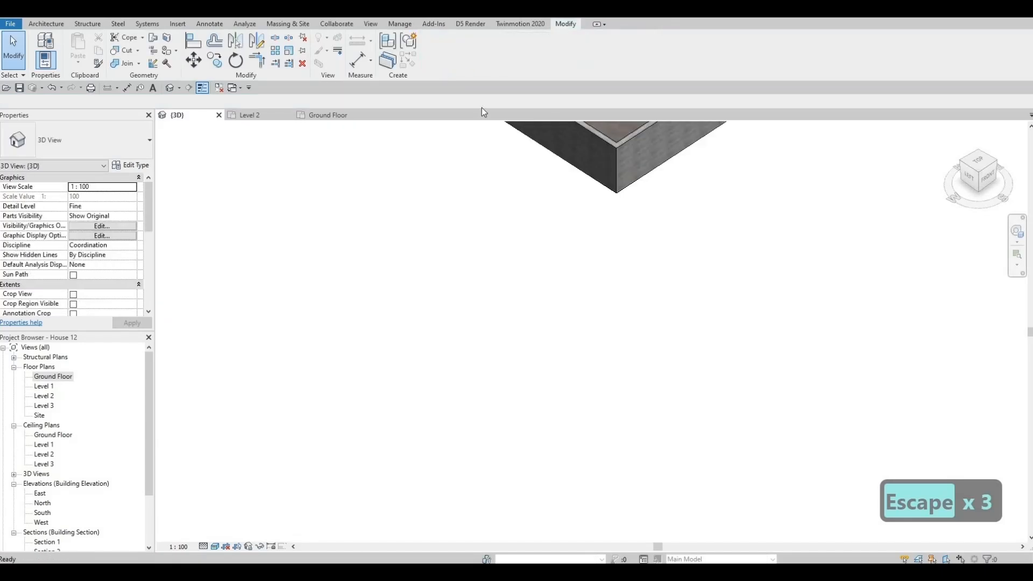
Reopen the in-place model and sketch a rectangular extrusion between opposite inner corners of the hollow box
shift+middle_drag(376, 408, 329, 382)
middle_drag(540, 337, 399, 388)
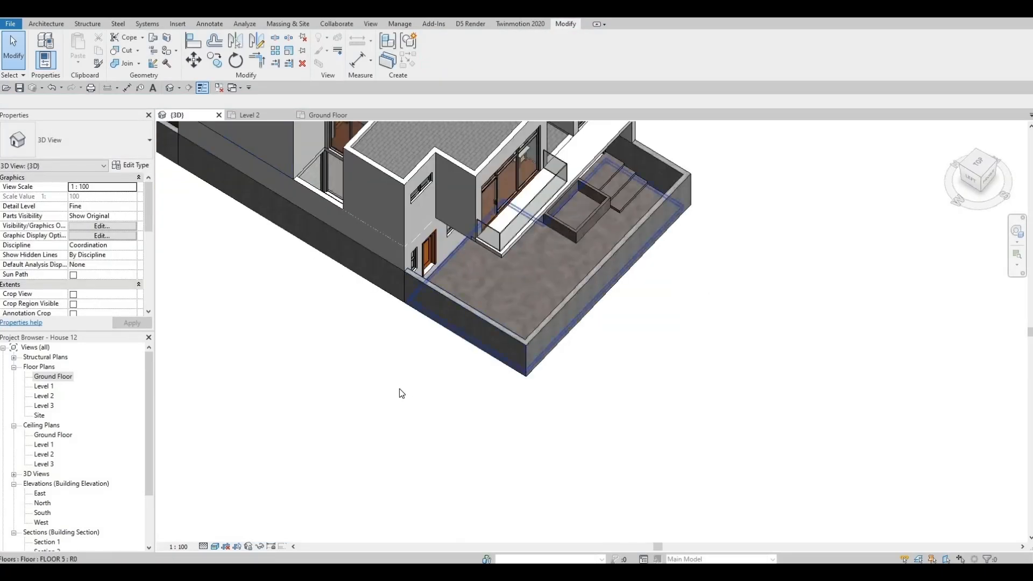
scroll(485, 269, up, 3)
shift+middle_drag(445, 295, 426, 417)
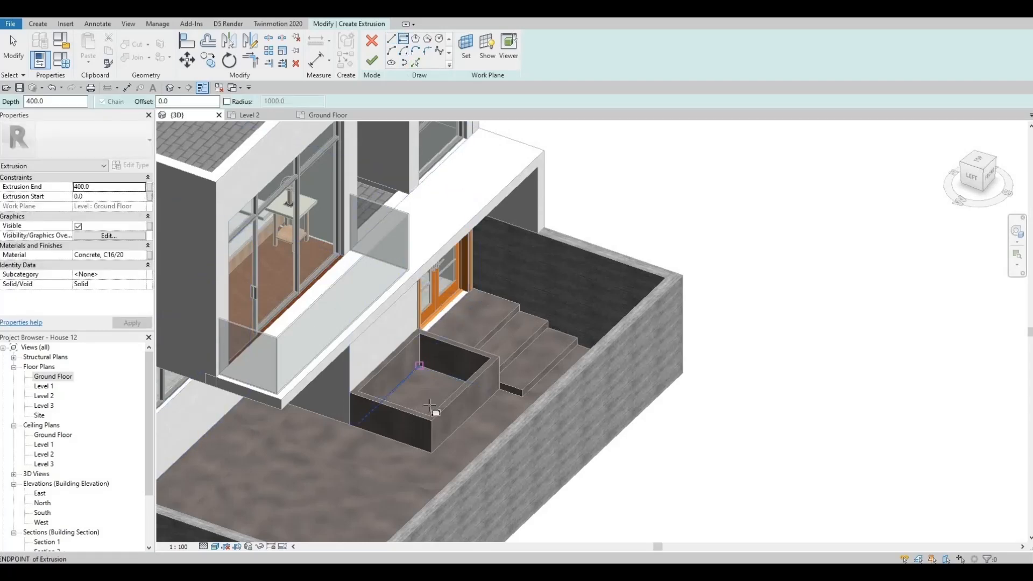
click(419, 366)
shift+middle_drag(448, 414, 382, 368)
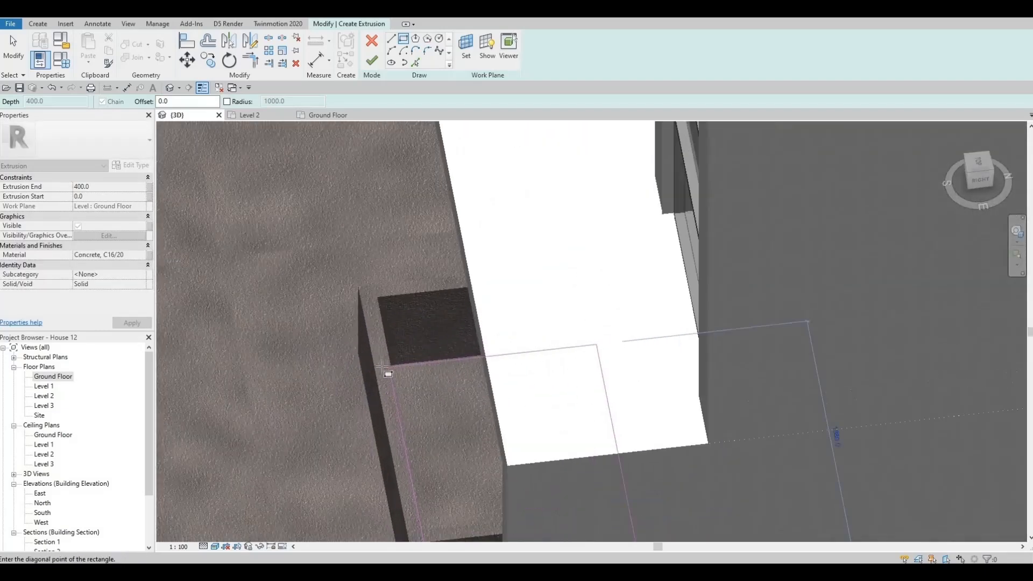
scroll(382, 367, up, 1)
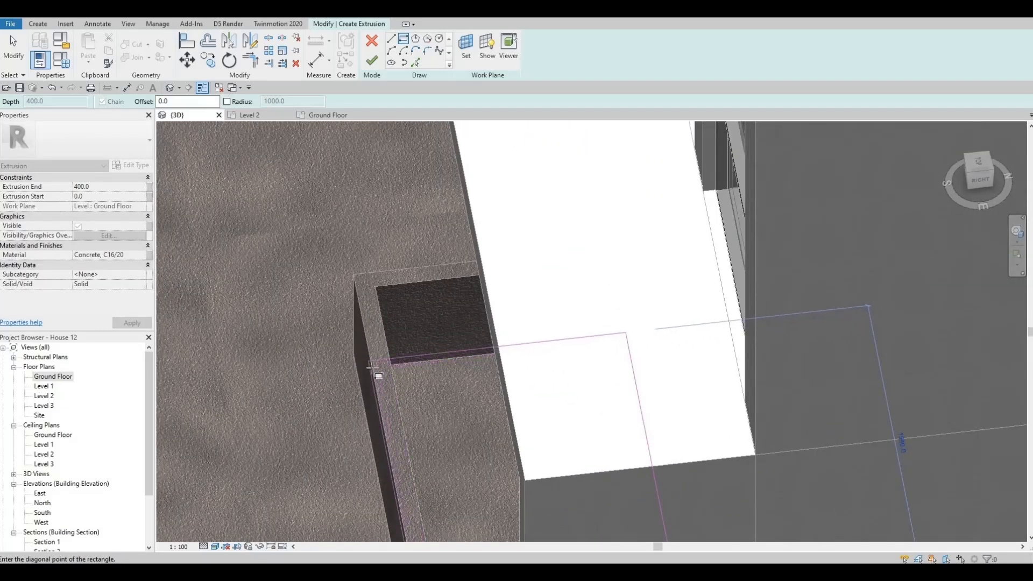
mouse_move(352, 354)
shift+middle_down()
mouse_move(404, 357)
mouse_move(99, 264)
shift+middle_up()
click(407, 358)
Search the material library for grass and assign the Plant material to the extrusion
click(135, 254)
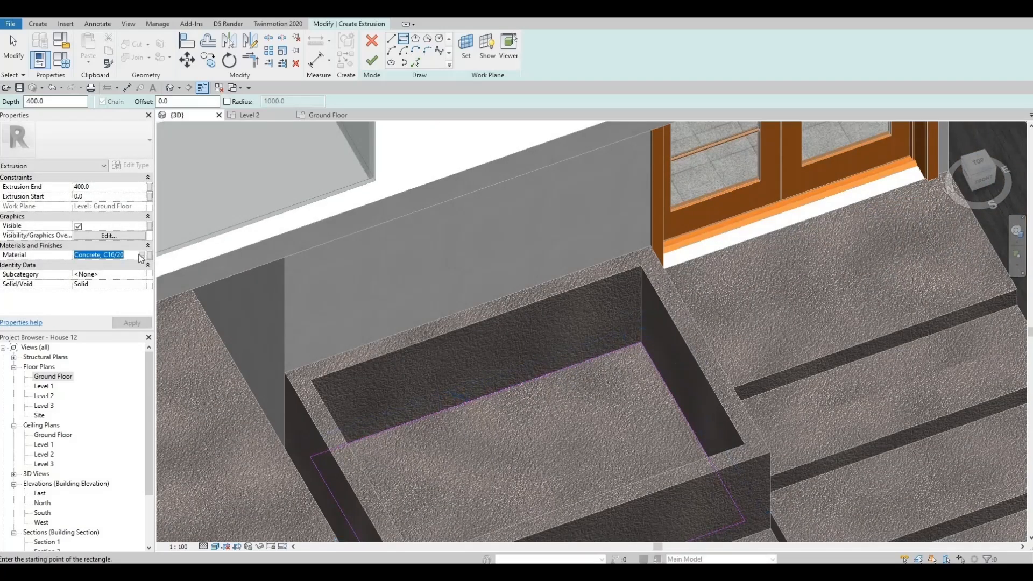
click(142, 255)
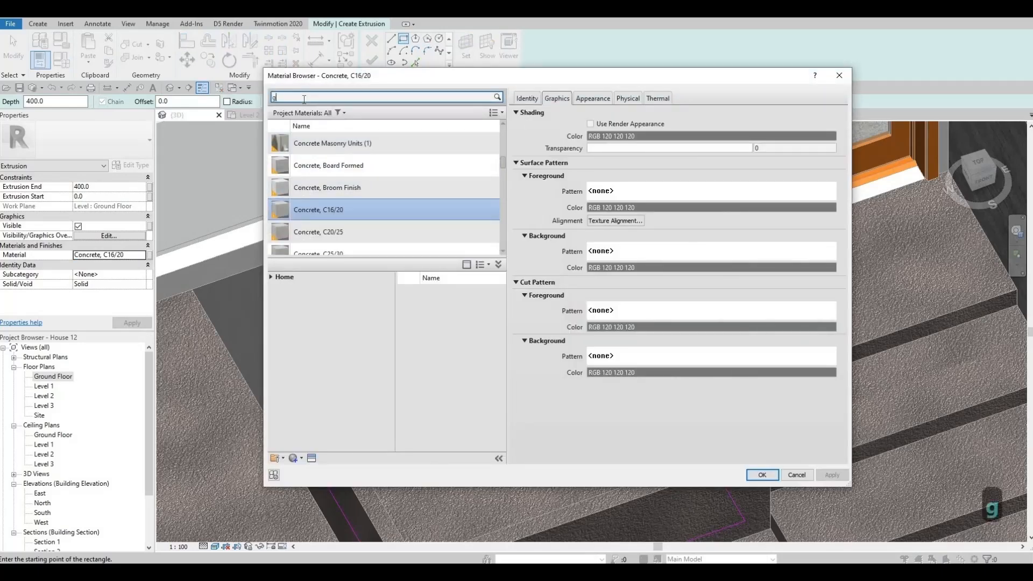
click(304, 99)
text(grass)
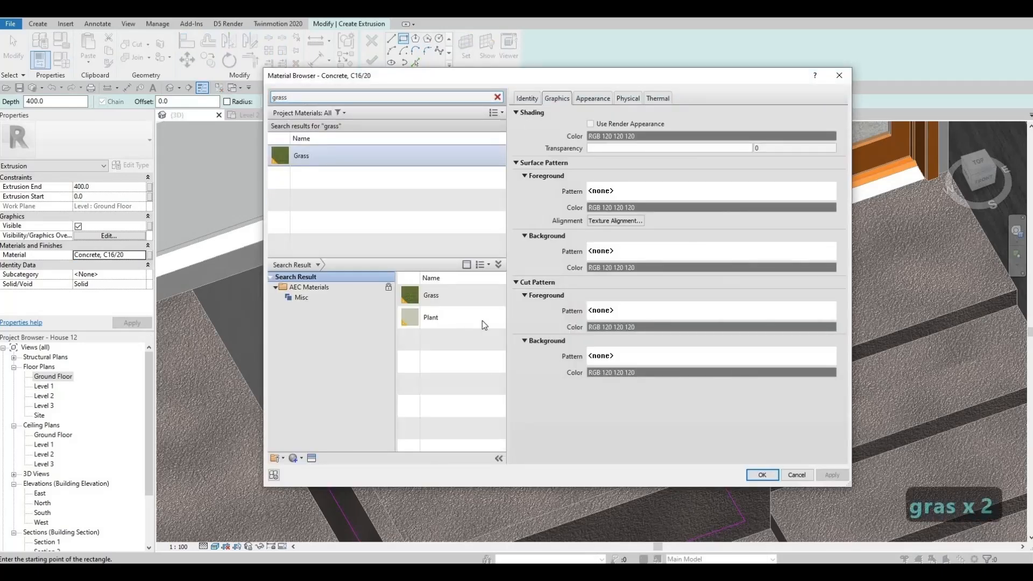
click(488, 317)
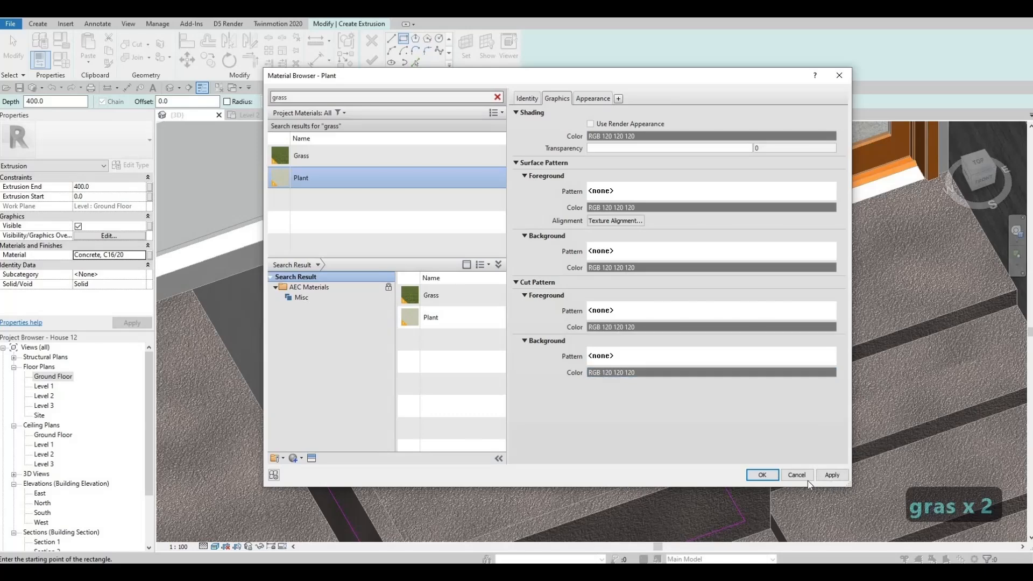
click(763, 475)
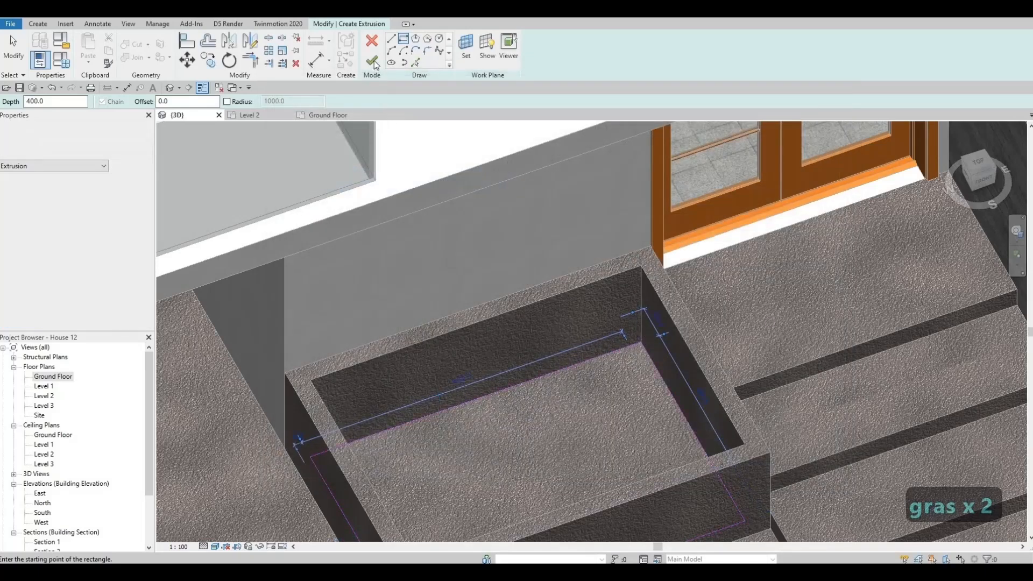
Finish the Plant extrusion inside the box and raise its top face to about 578 mm, just below the rim
click(372, 61)
scroll(641, 300, down, 5)
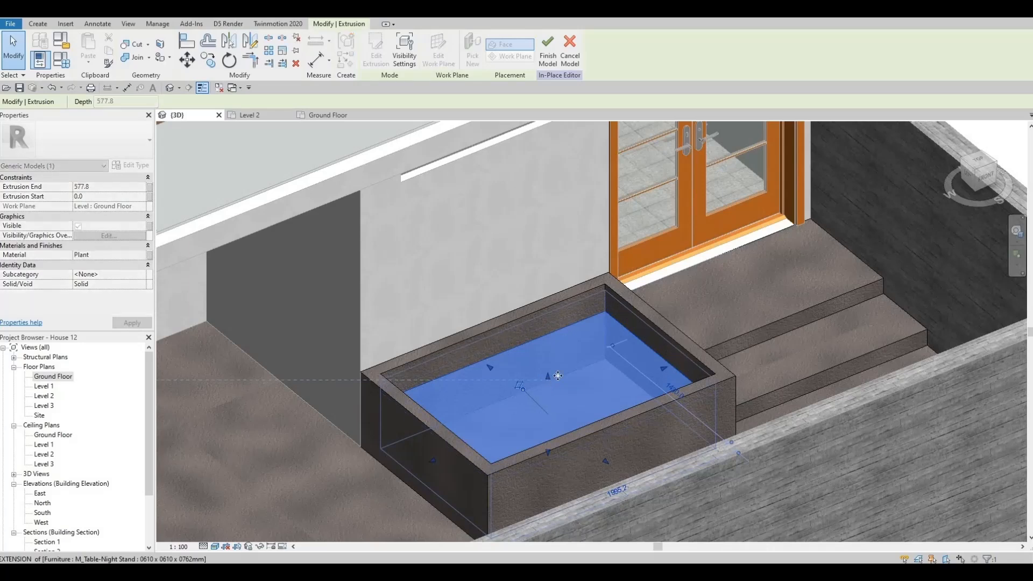
key(Escape)
key(Escape)
scroll(557, 383, down, 5)
shift+middle_drag(727, 443, 638, 452)
key(Escape)
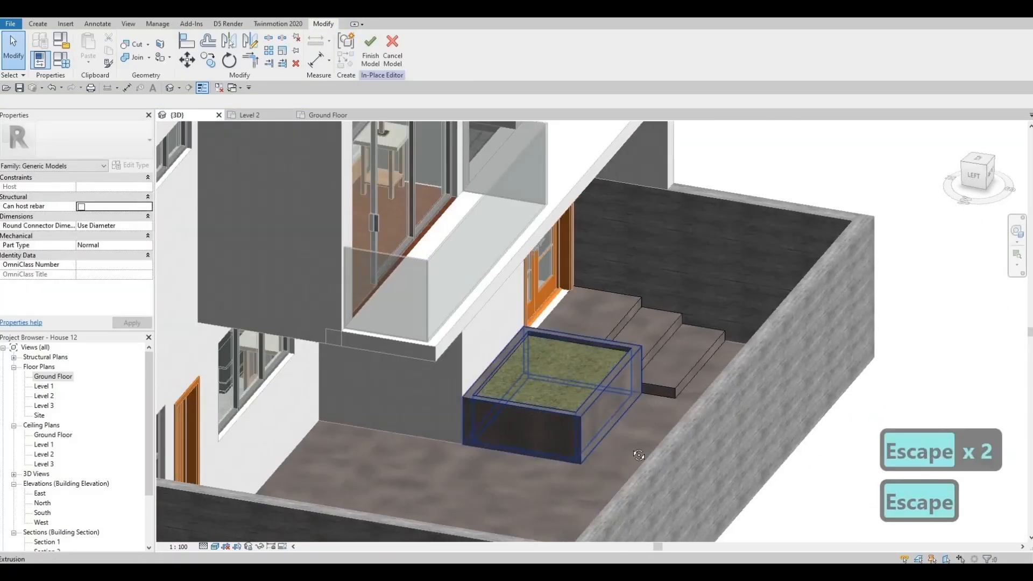
Copy the concrete entrance steps from the double door to the paving in front of the single door at the facade's other end
shift+middle_drag(525, 477, 598, 369)
middle_drag(420, 237, 704, 319)
click(721, 325)
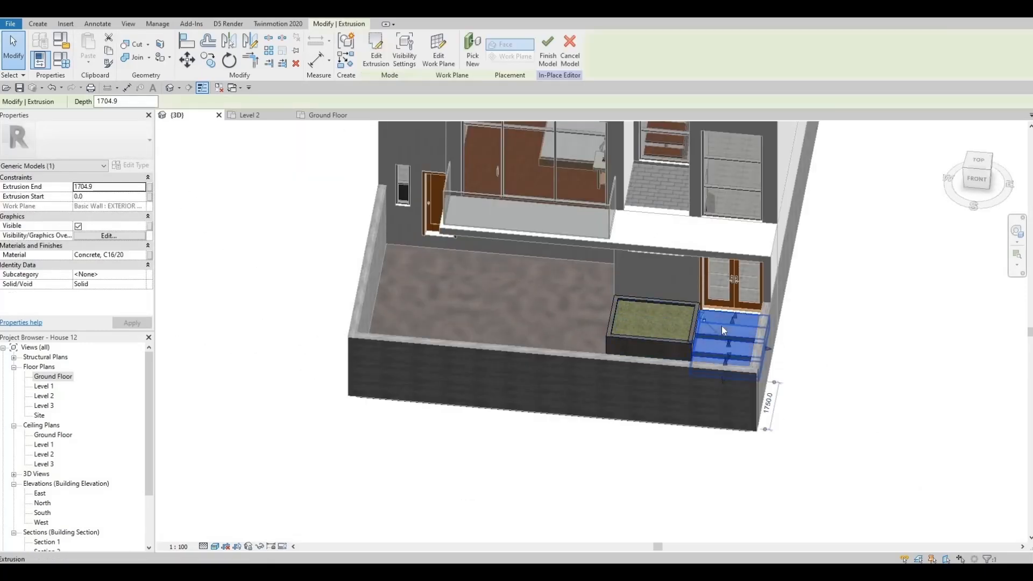
key(c)
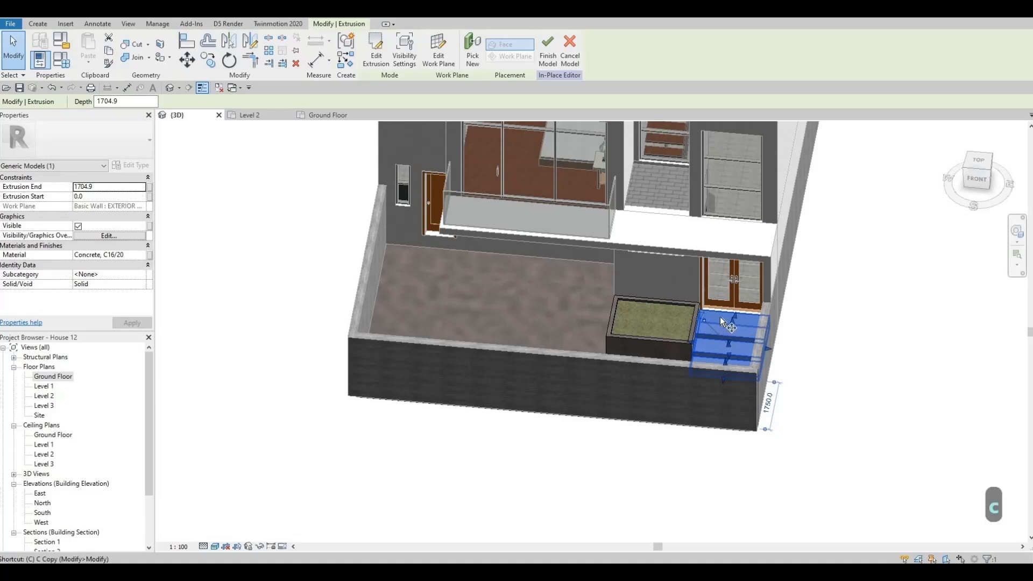
key(o)
scroll(721, 322, up, 2)
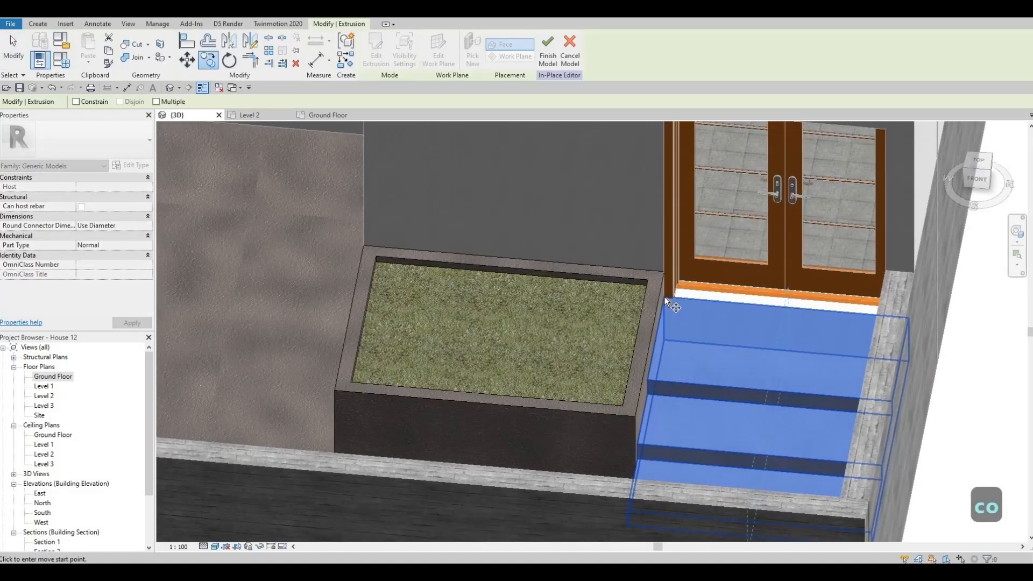
click(787, 306)
middle_drag(346, 314, 939, 519)
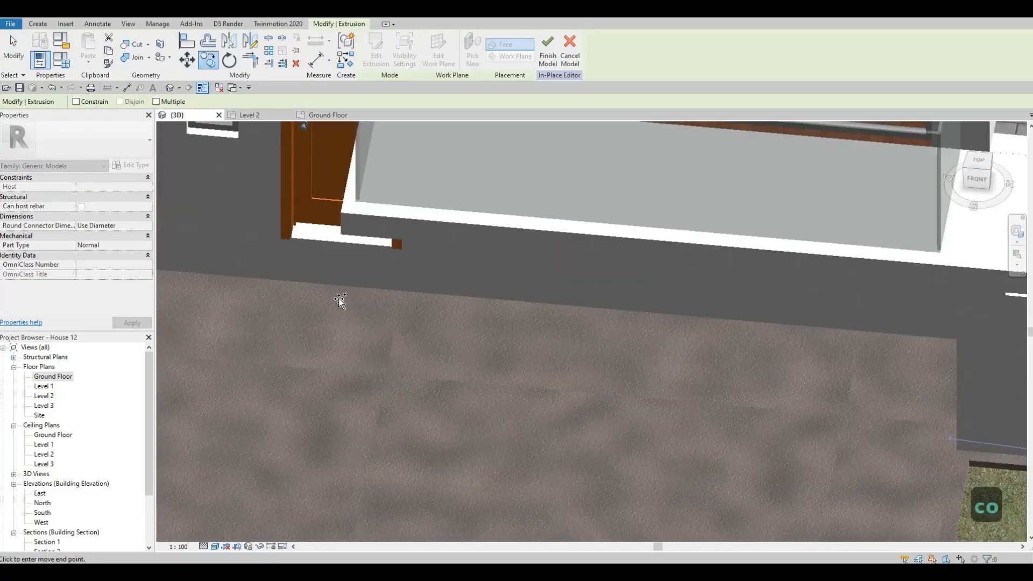
click(459, 305)
scroll(465, 324, down, 3)
key(Escape)
key(Escape)
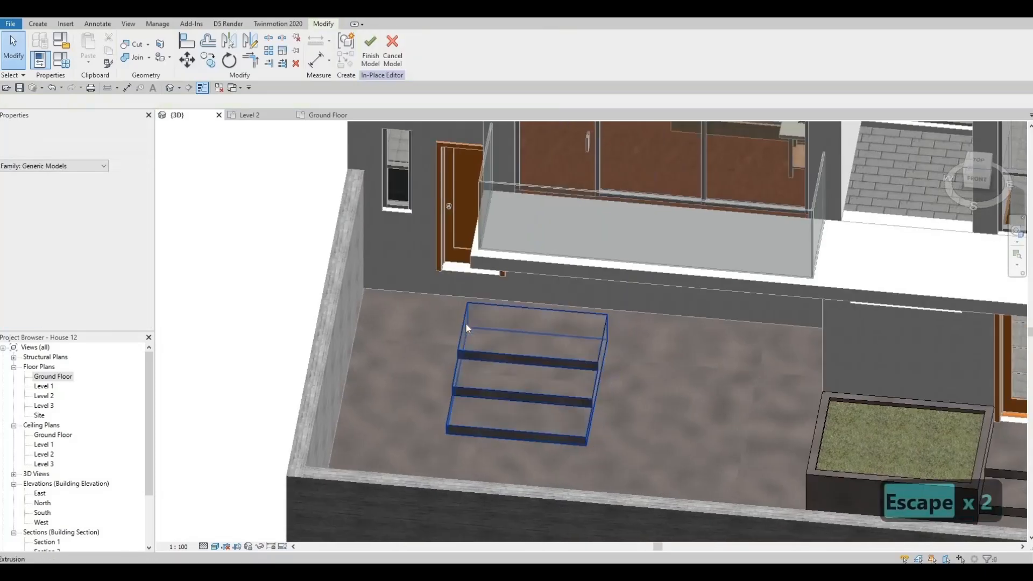
Try to move the copied steps toward the house wall below the single door
click(466, 324)
key(m)
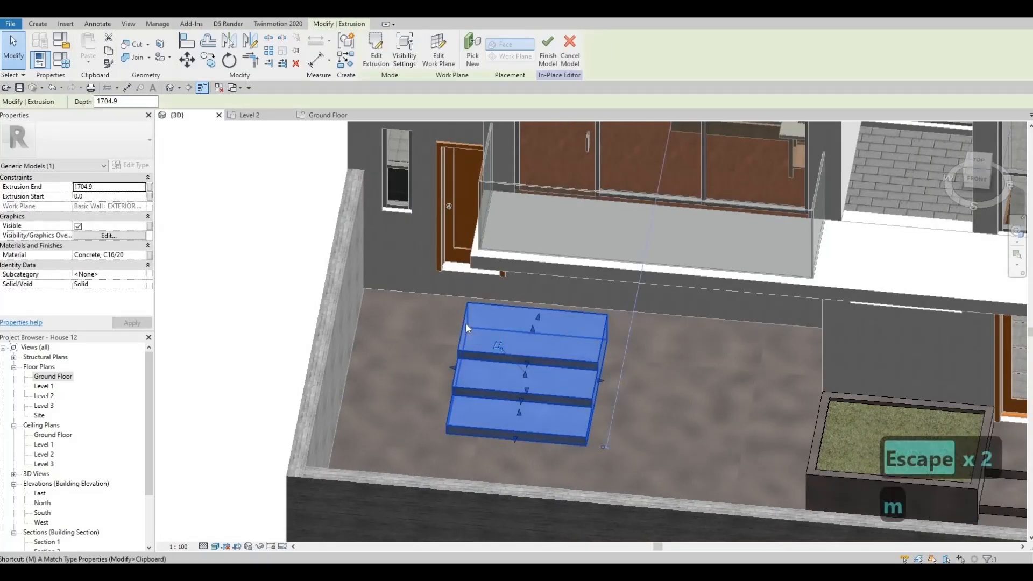
key(v)
shift+middle_drag(532, 366, 654, 269)
scroll(653, 268, down, 5)
key(Escape)
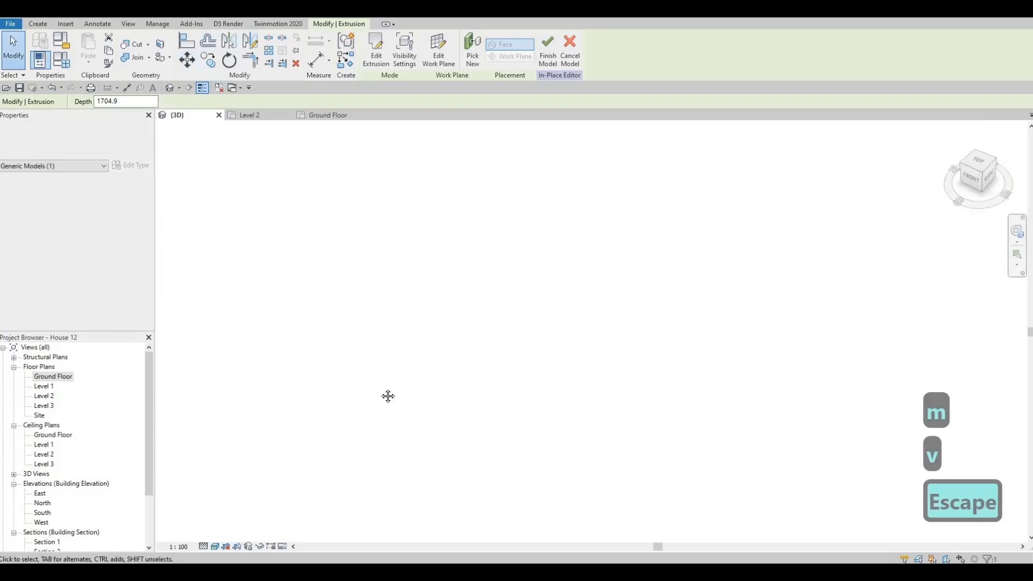
key(Escape)
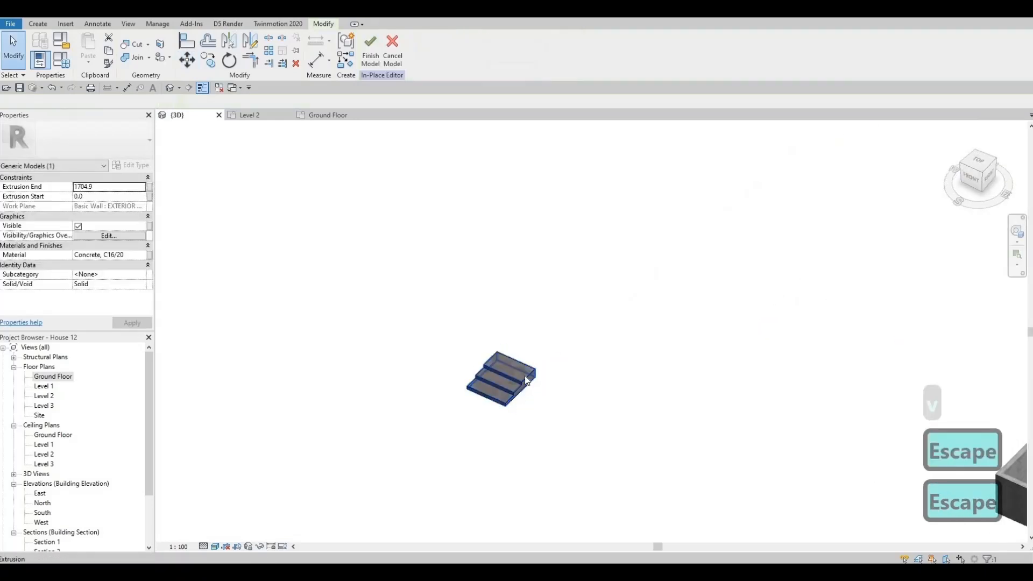
click(526, 380)
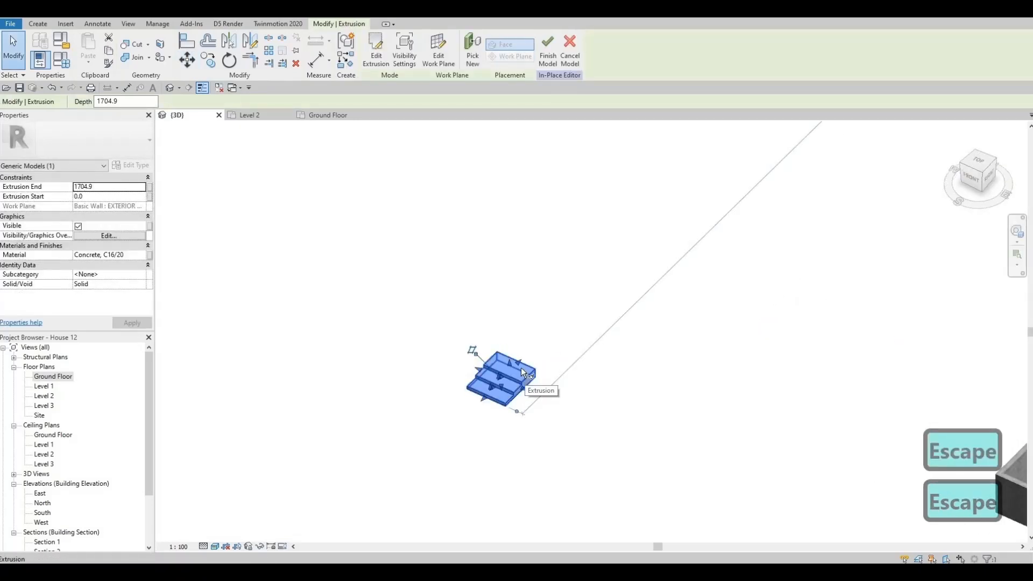
key(m)
key(space)
scroll(518, 364, up, 3)
key(Escape)
click(542, 380)
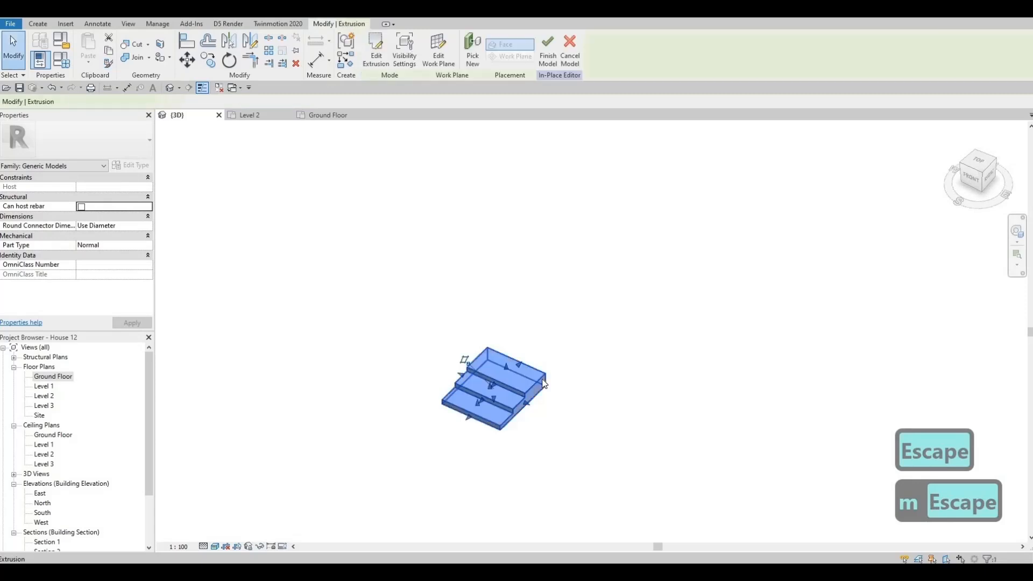
key(m)
key(v)
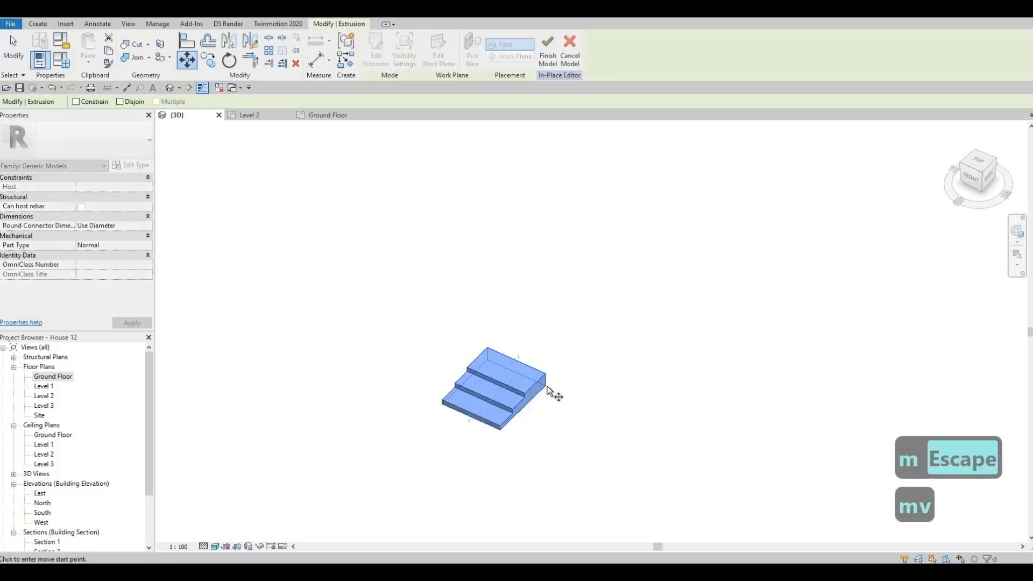
key(Escape)
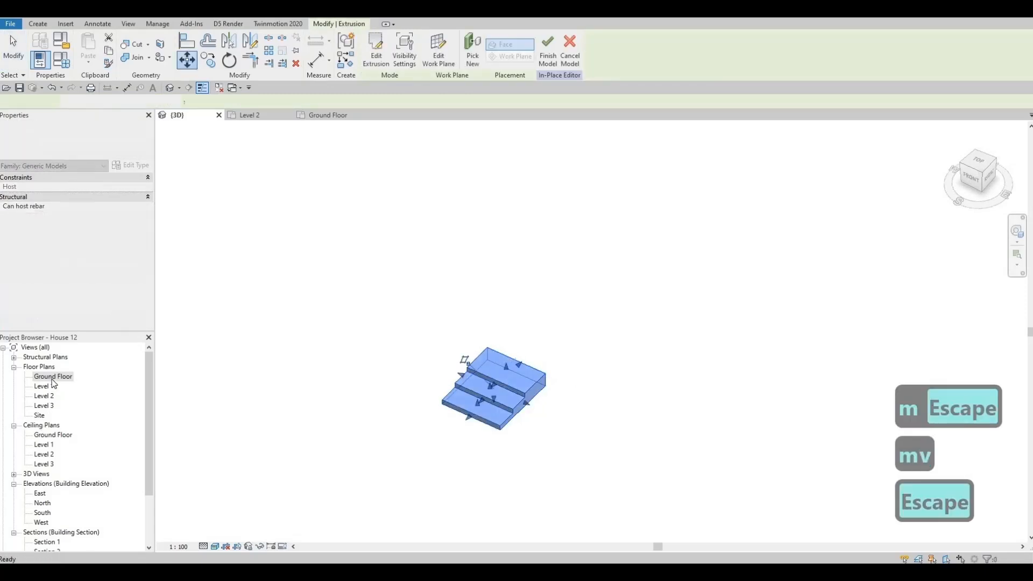
Check the misplaced copy of the entrance steps in the Ground Floor plan, then delete it in the 3D view
double_click(52, 377)
middle_drag(371, 380, 378, 358)
scroll(381, 364, down, 6)
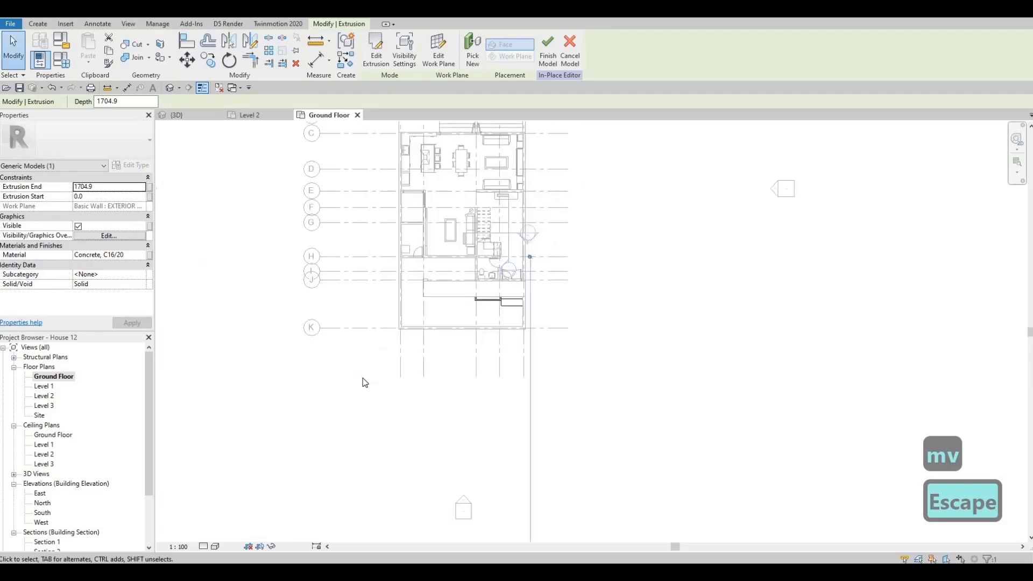
scroll(468, 472, up, 4)
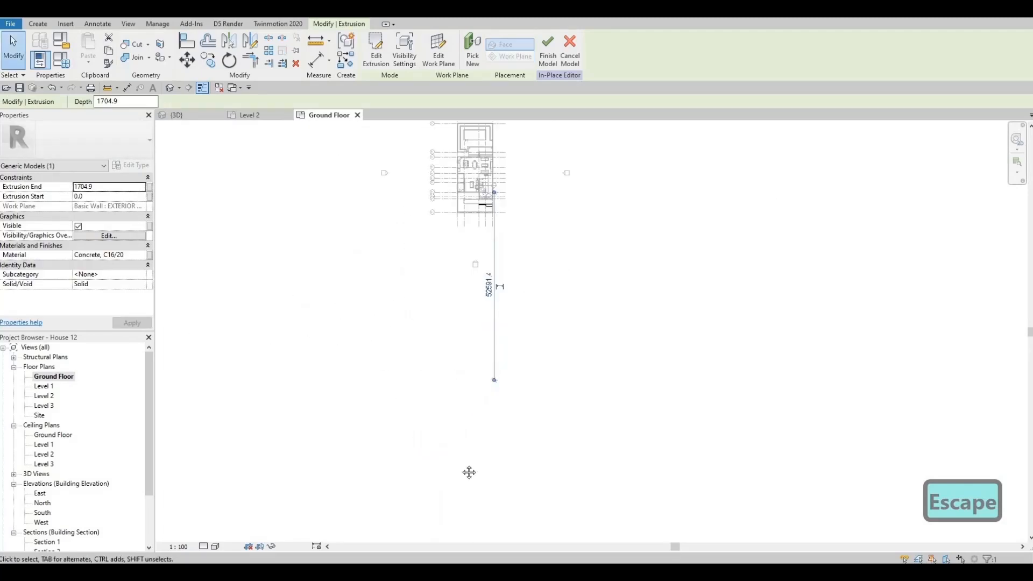
scroll(454, 357, down, 2)
scroll(453, 227, up, 5)
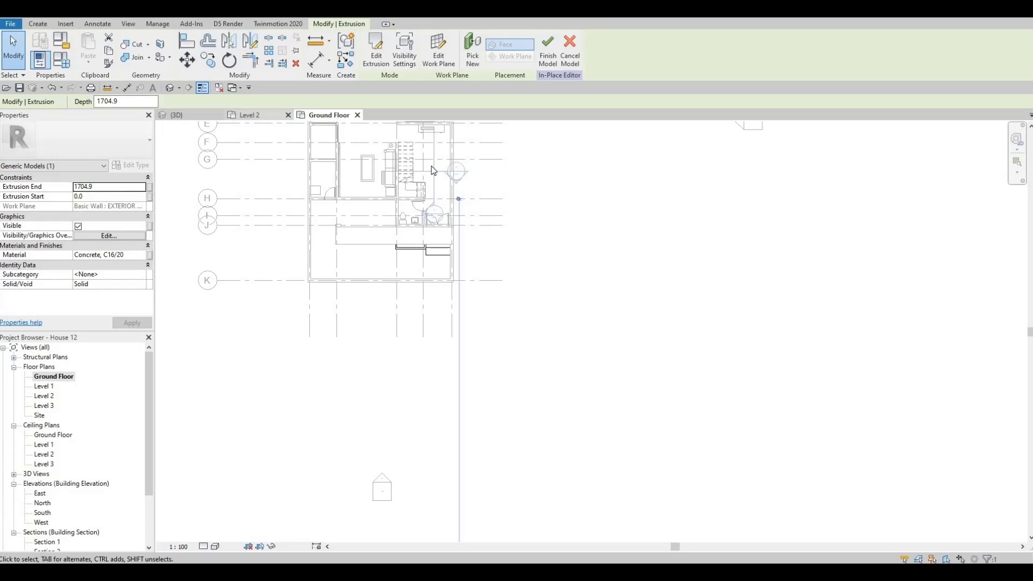
click(260, 115)
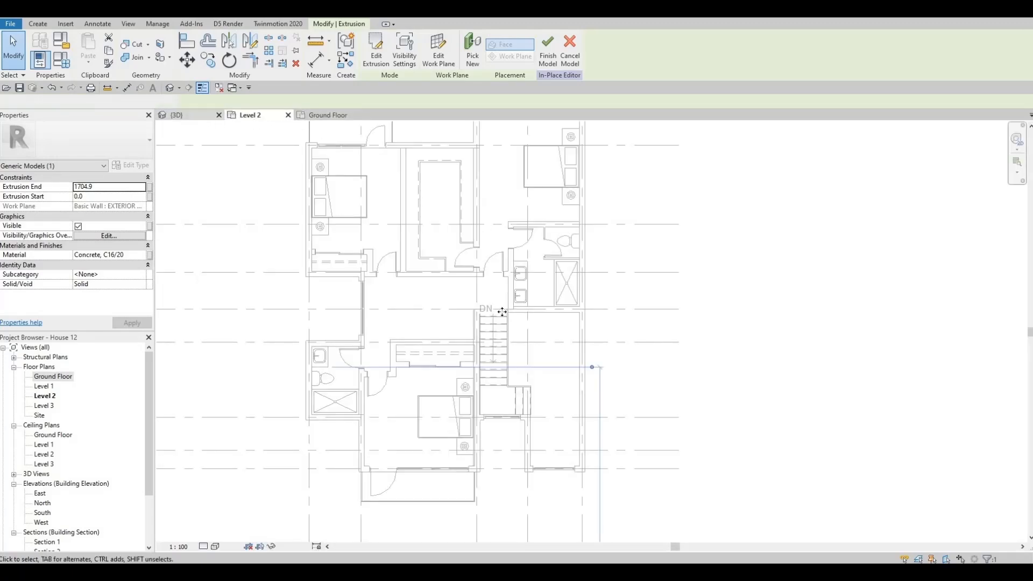
key(ctrl+Tab)
key(Escape)
key(Escape)
click(503, 331)
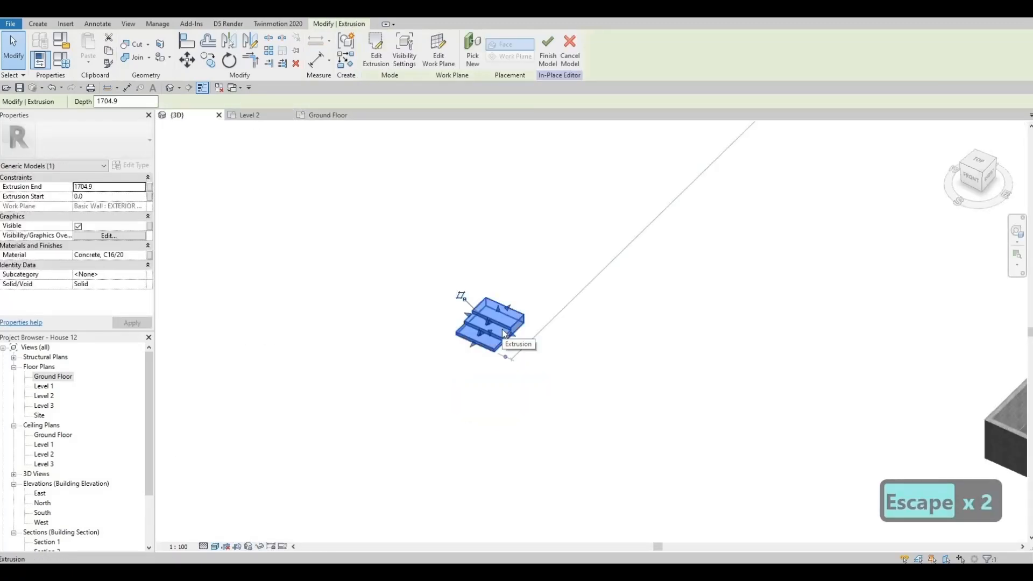
key(Delete)
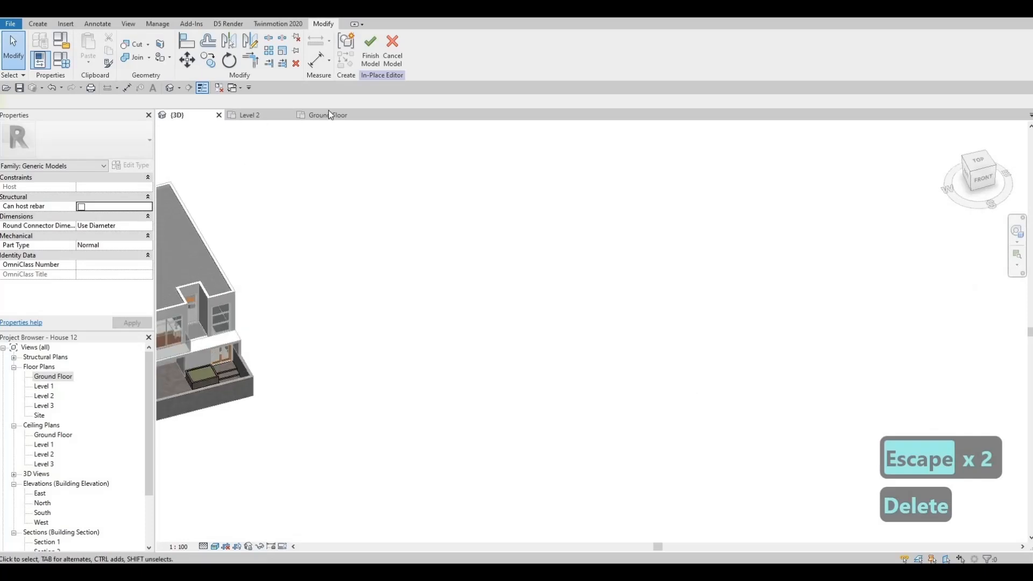
In the Ground Floor plan, copy the concrete steps from the double door to the area in front of the single door
click(328, 115)
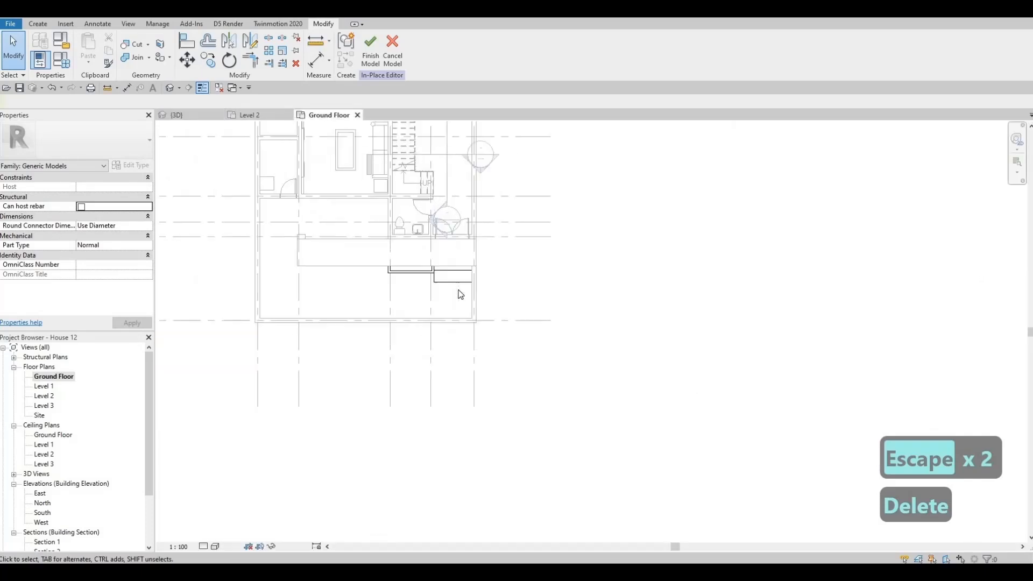
key(Escape)
scroll(460, 293, up, 1)
click(460, 294)
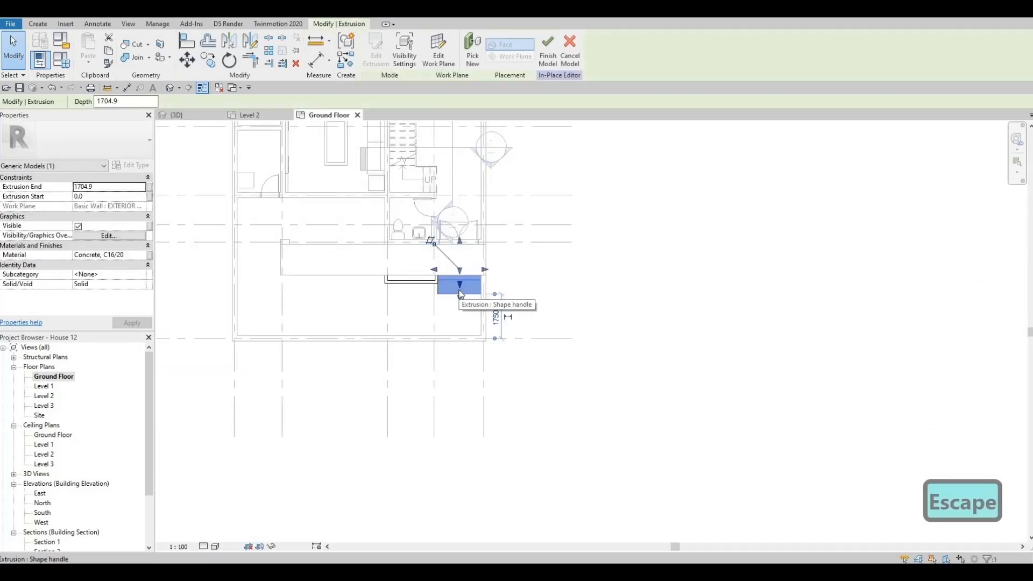
key(c)
key(o)
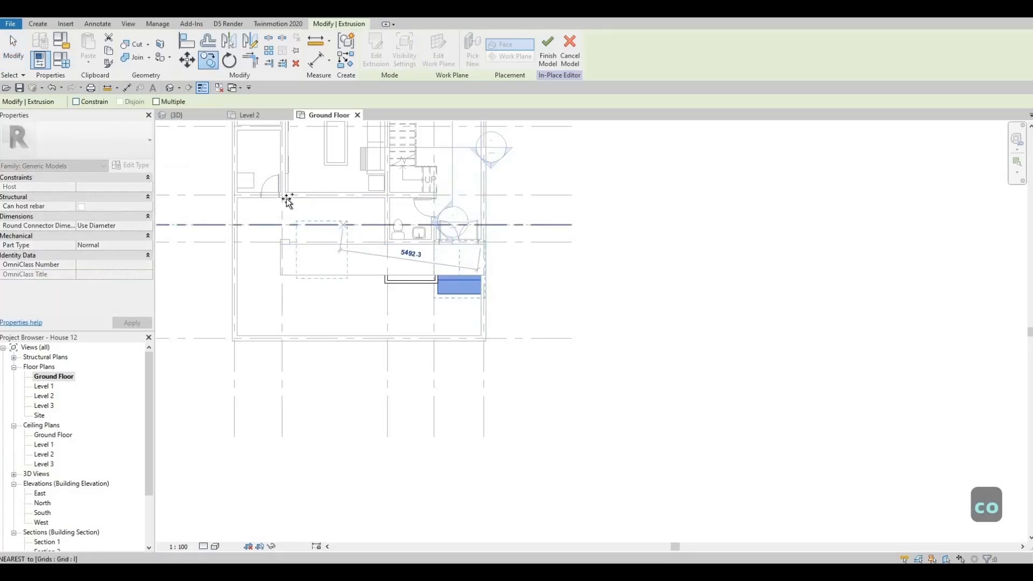
click(240, 205)
scroll(240, 207, up, 5)
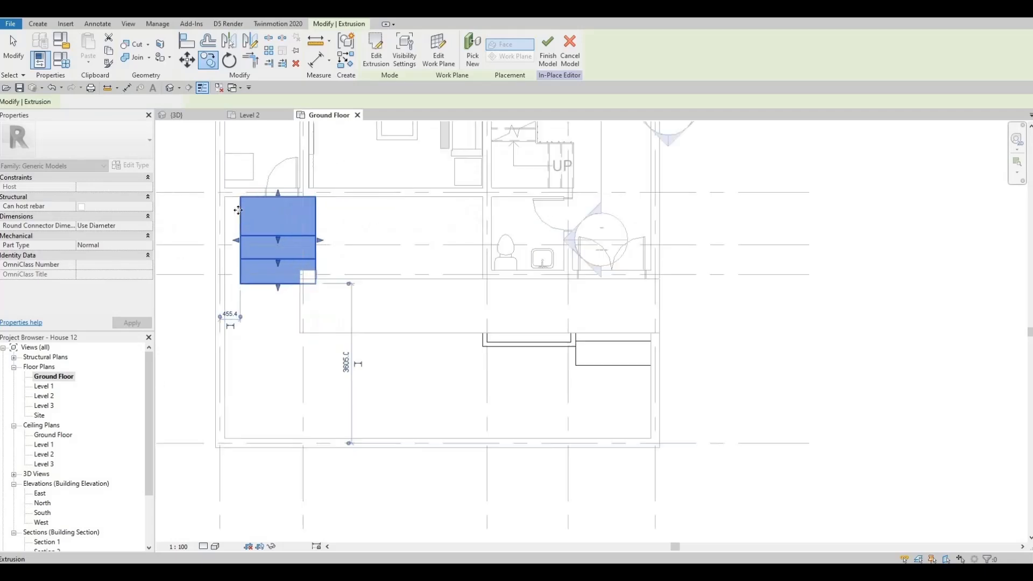
Move the copied steps into the corner against the side wall, keeping them flush with the house wall
key(v)
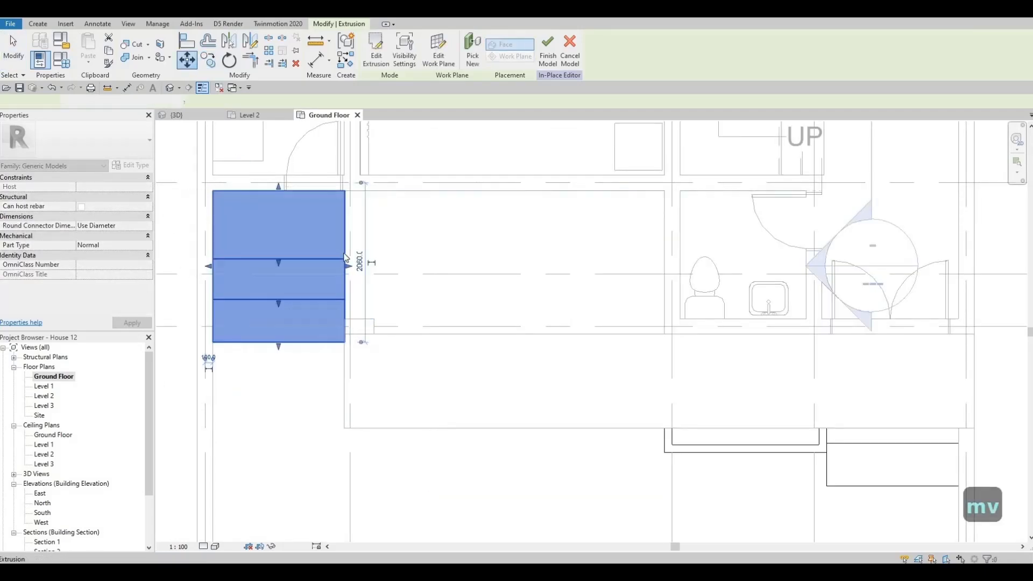
key(Escape)
key(Escape)
Stretch the inner side of the copied steps to the grid line beside the single door
click(345, 266)
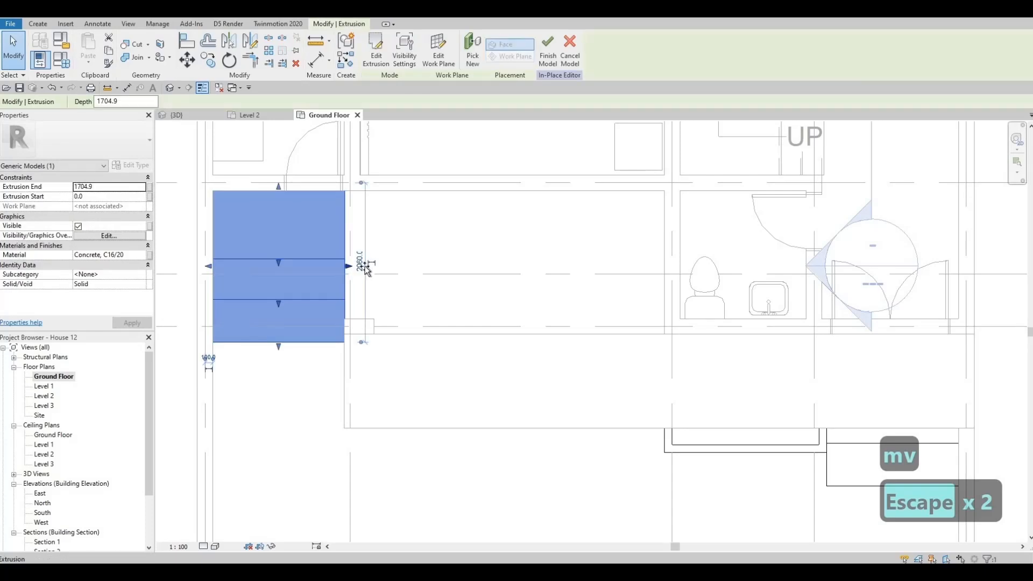
drag(349, 266, 369, 266)
scroll(356, 277, down, 4)
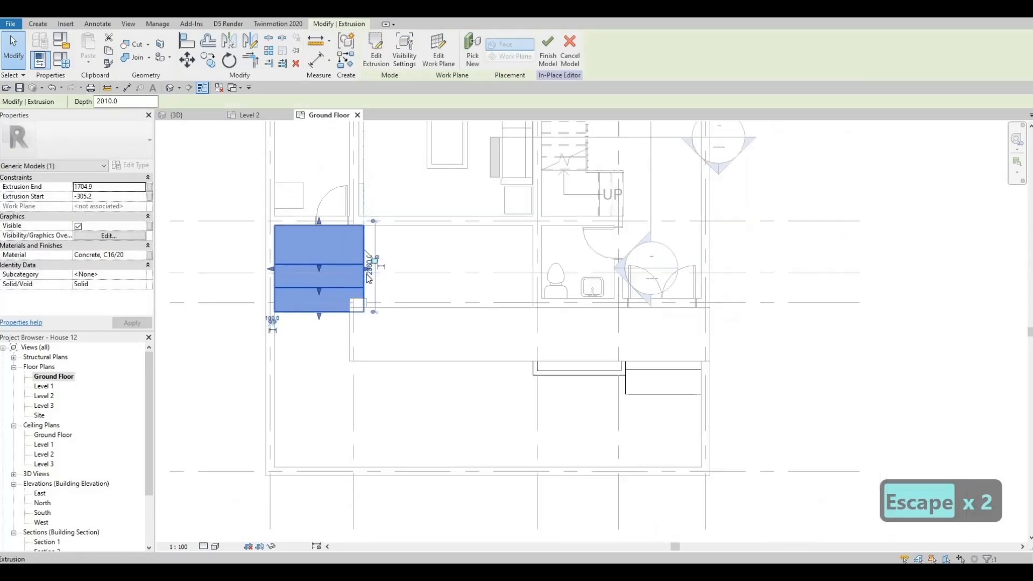
scroll(358, 269, up, 2)
drag(348, 269, 333, 286)
key(Escape)
scroll(326, 284, down, 2)
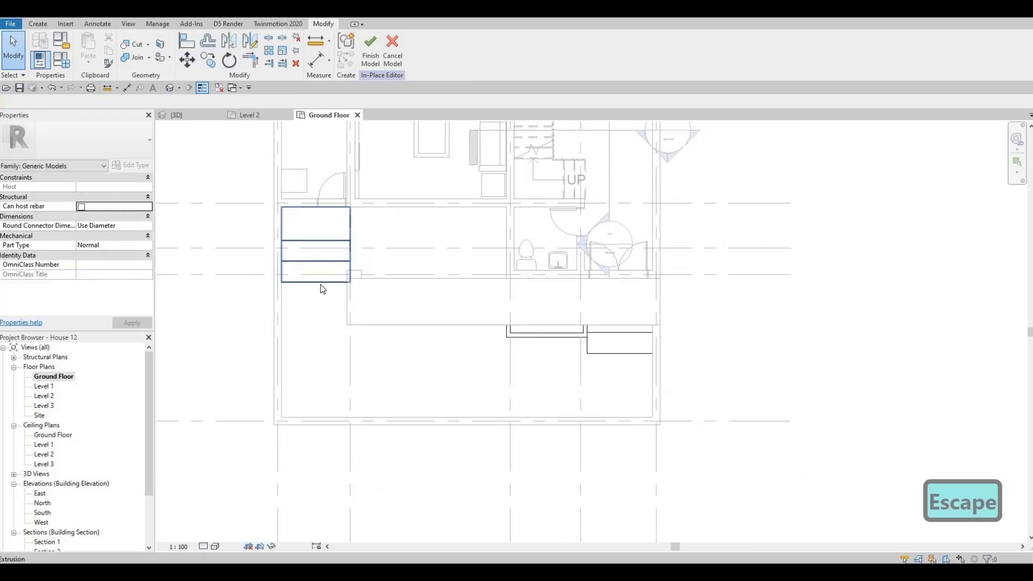
key(Escape)
scroll(295, 266, down, 2)
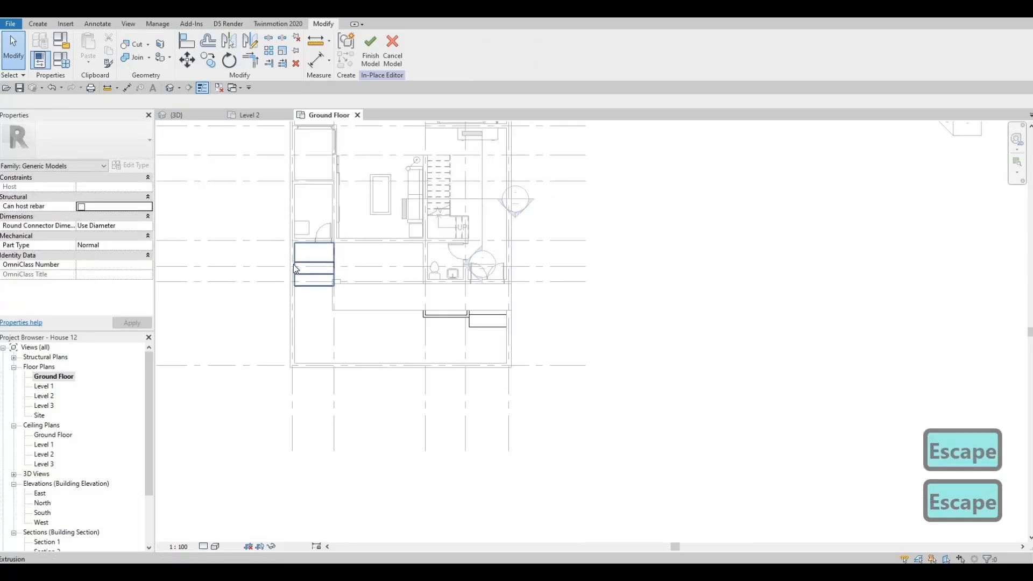
Narrow the copied steps to 978 mm by pulling their outer side away from the side wall
scroll(326, 264, up, 2)
scroll(326, 264, up, 2)
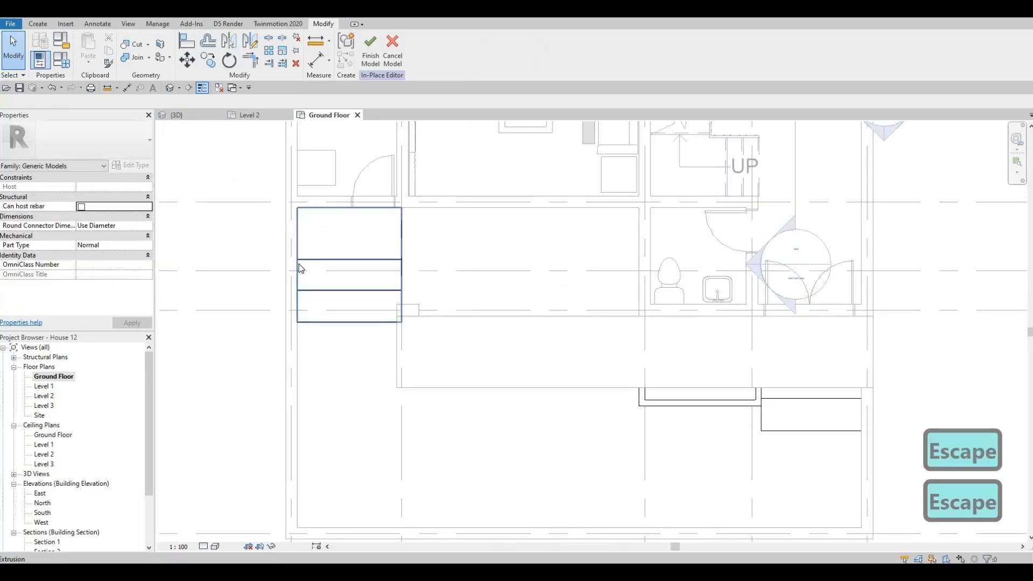
click(300, 268)
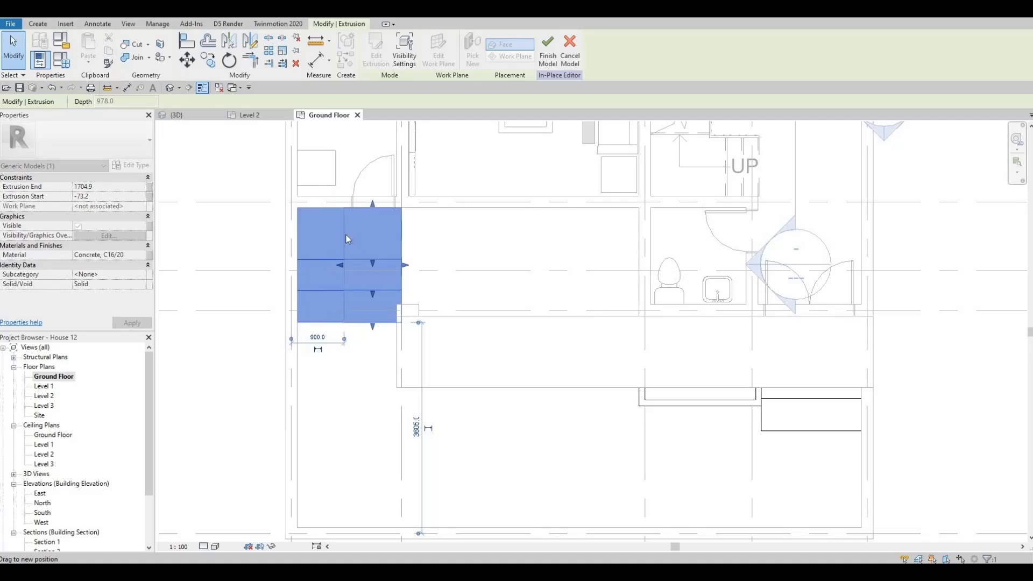
key(Escape)
scroll(339, 265, down, 1)
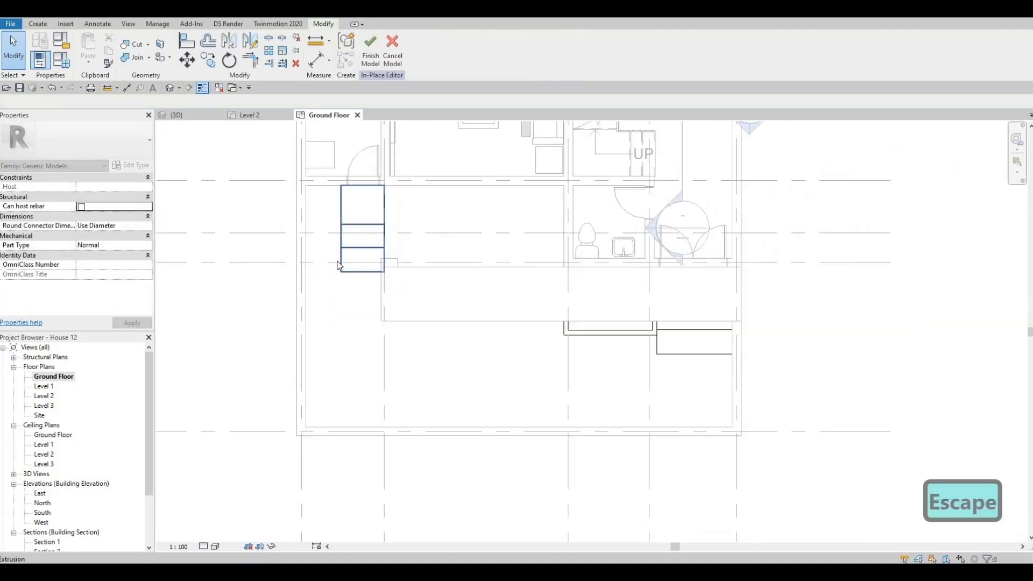
Copy the concrete planter box from beside the double-door steps into the wall corner next to the single door
click(593, 331)
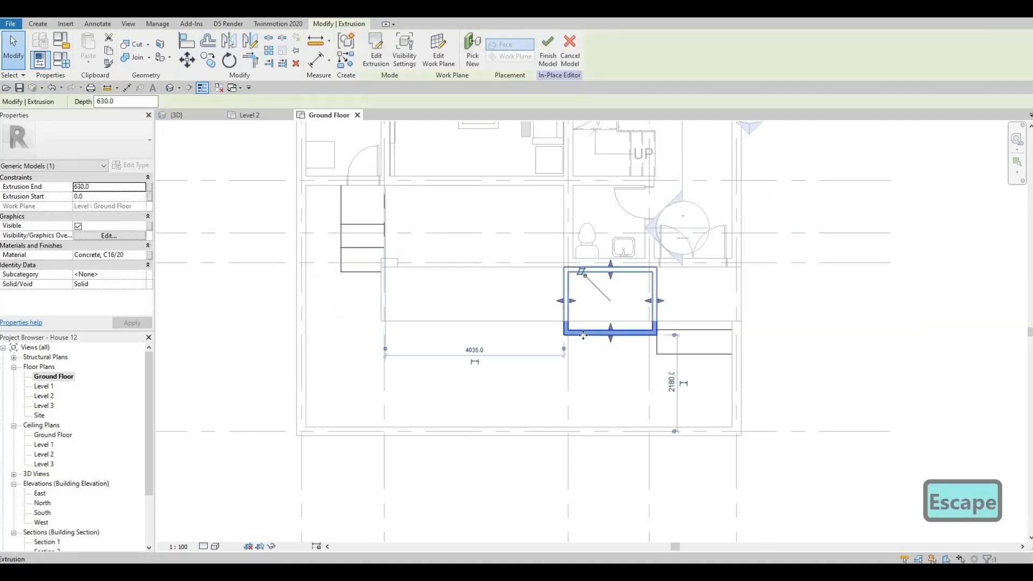
scroll(583, 335, up, 2)
key(c)
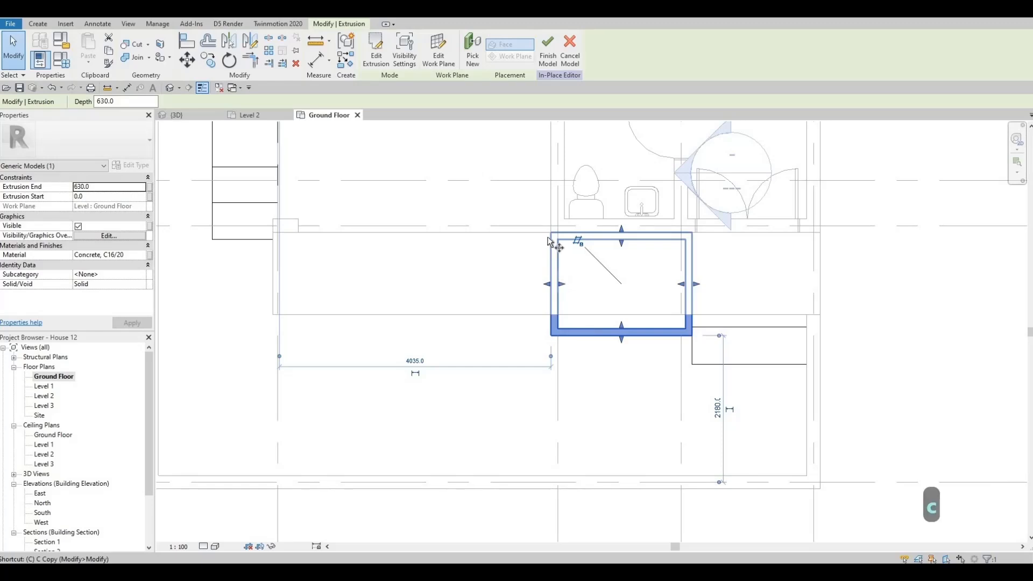
key(o)
click(410, 239)
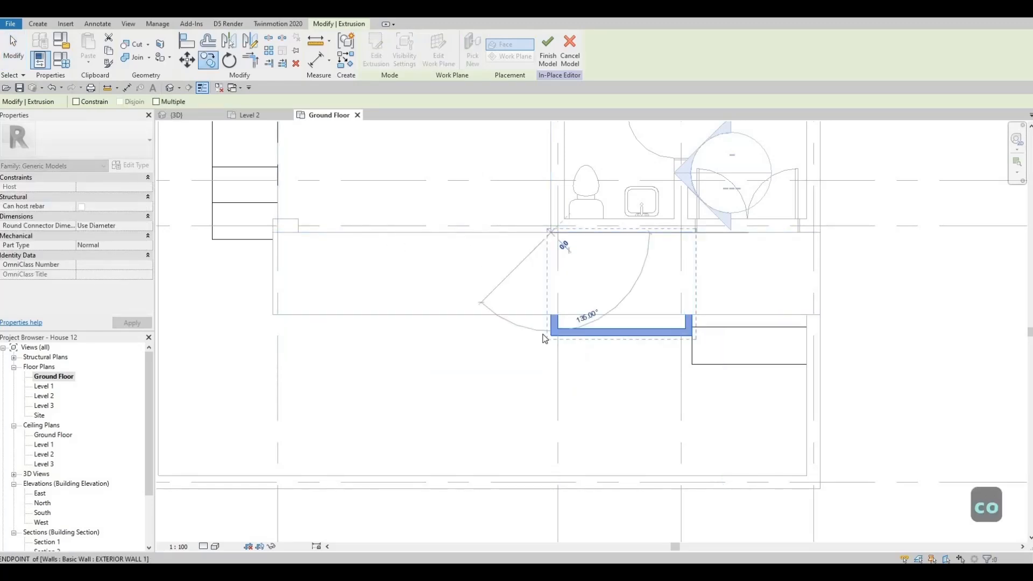
scroll(425, 261, down, 3)
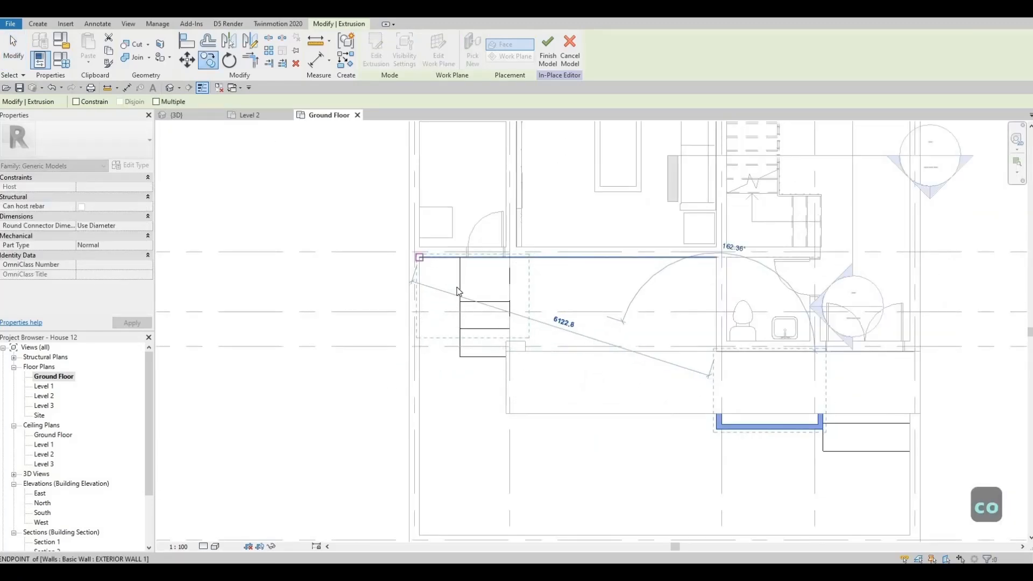
key(Escape)
scroll(485, 293, up, 3)
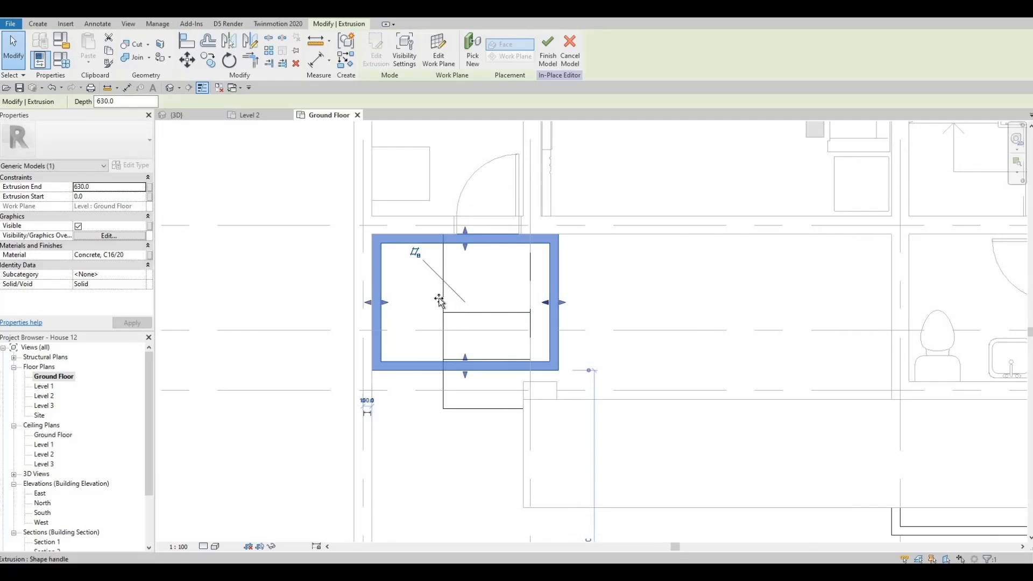
Narrow the copied planter box so it fits between the side wall and the steps, keeping its rim thickness
drag(439, 300, 421, 298)
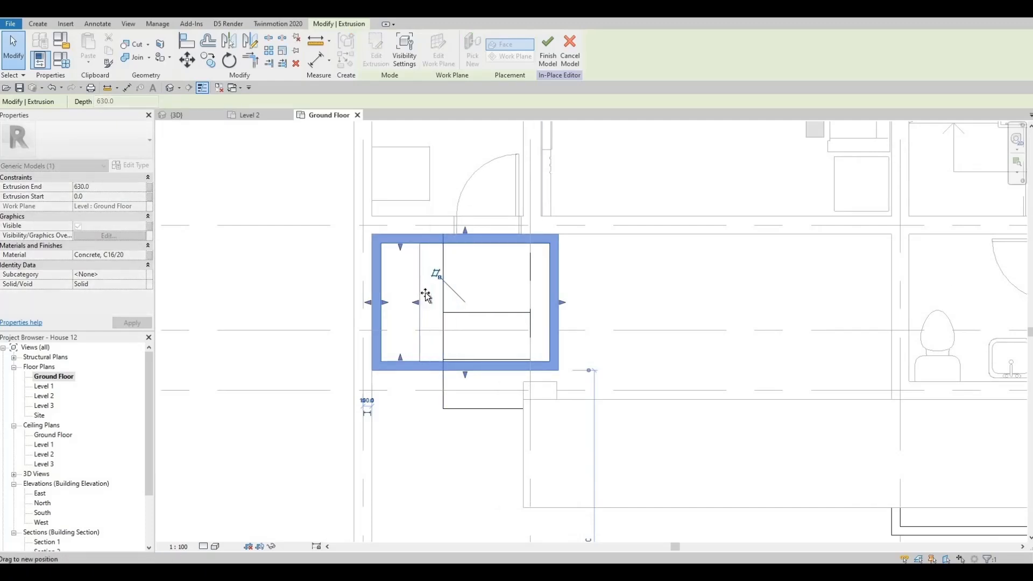
drag(541, 305, 436, 303)
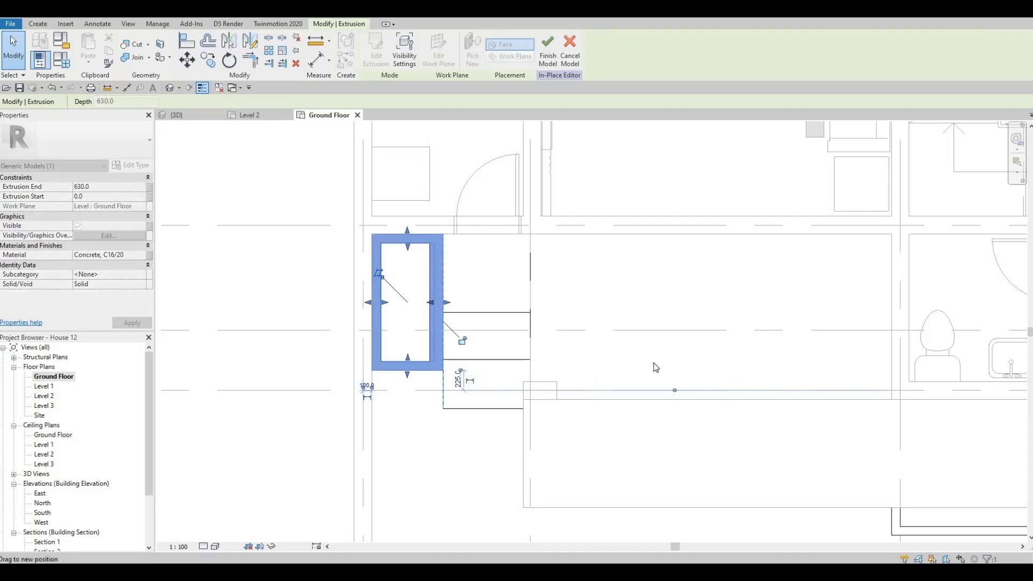
scroll(577, 339, down, 4)
key(Escape)
key(Escape)
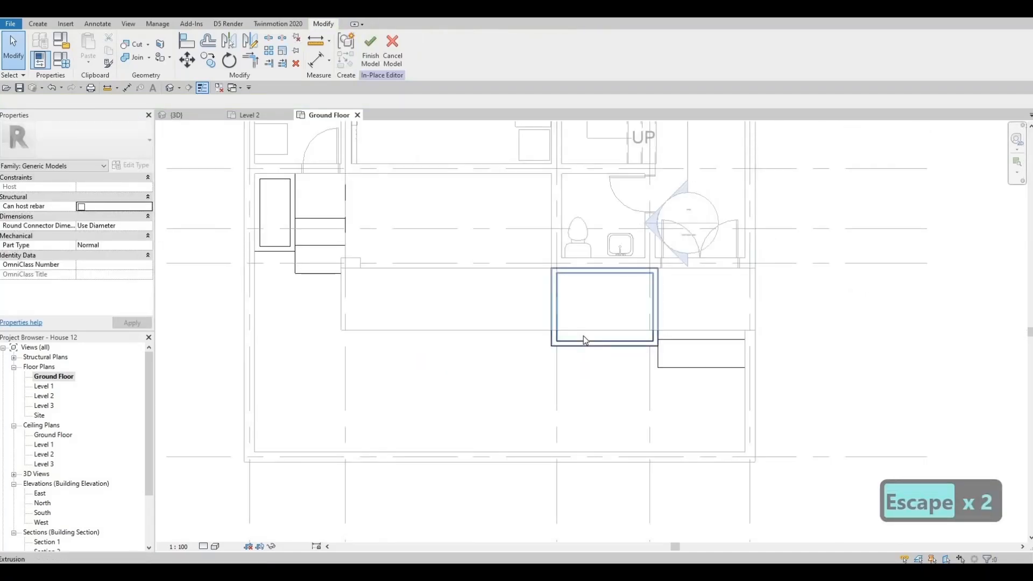
Copy the Plant extrusion from the original planter box into the new box beside the single-door steps
click(584, 339)
key(c)
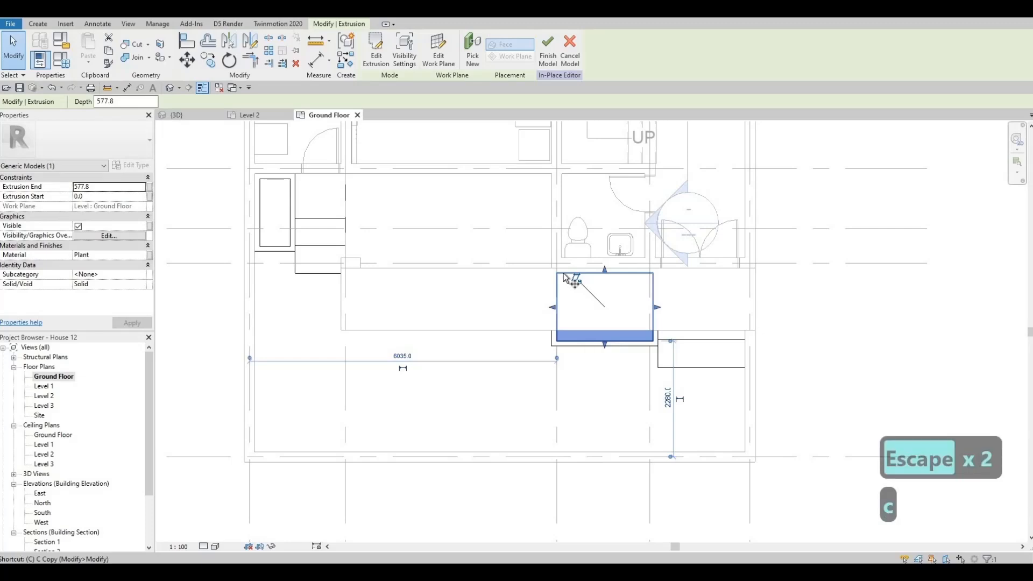
key(o)
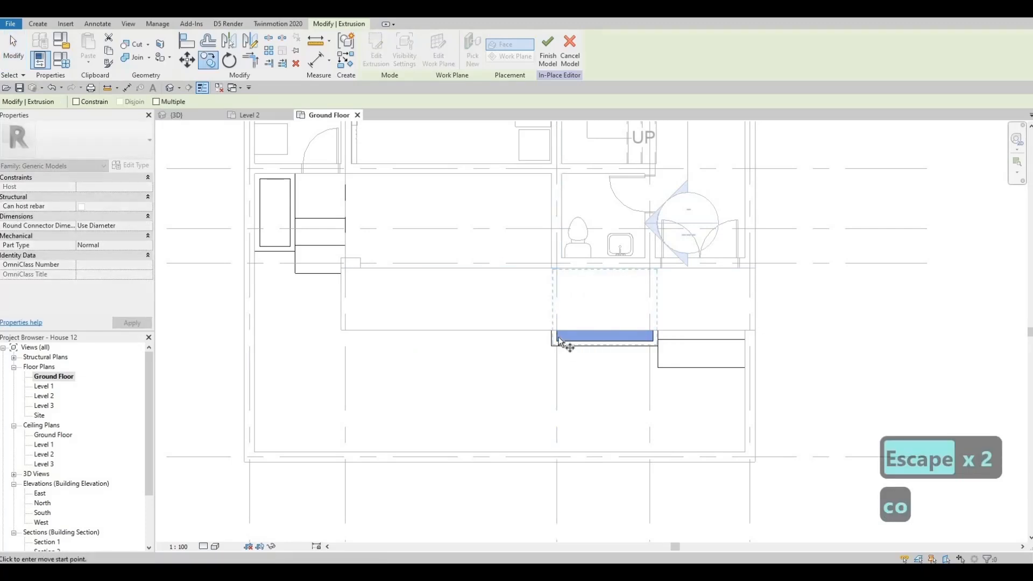
click(559, 339)
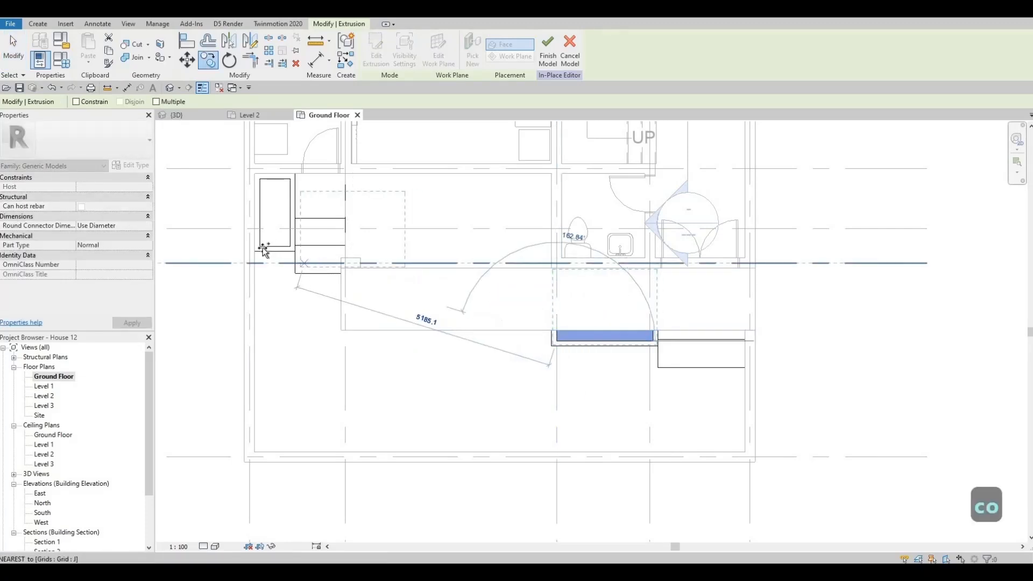
click(271, 228)
scroll(409, 213, up, 2)
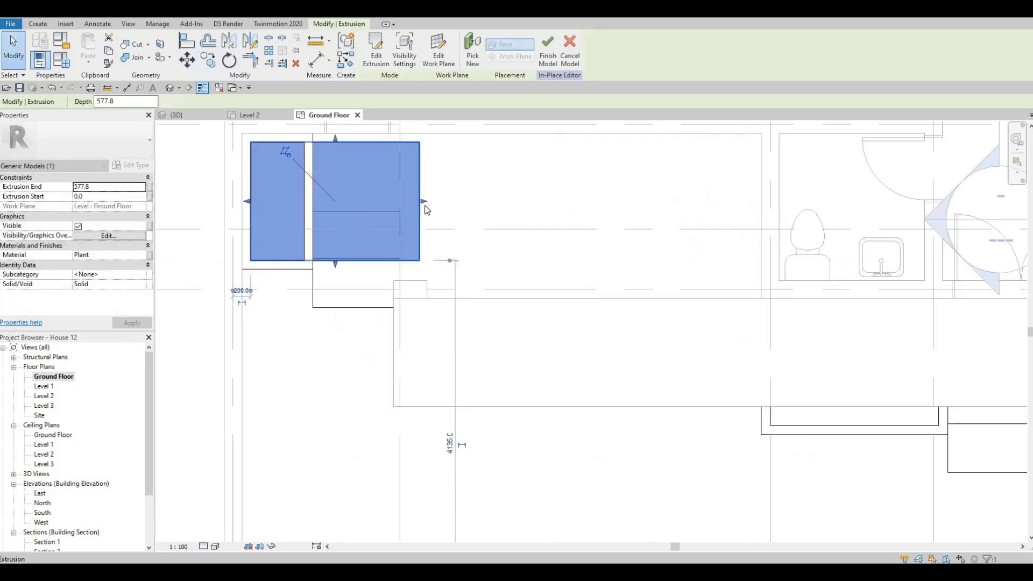
Narrow the copied Plant extrusion to the inner face of the new planter box on the steps' side
drag(305, 199, 304, 199)
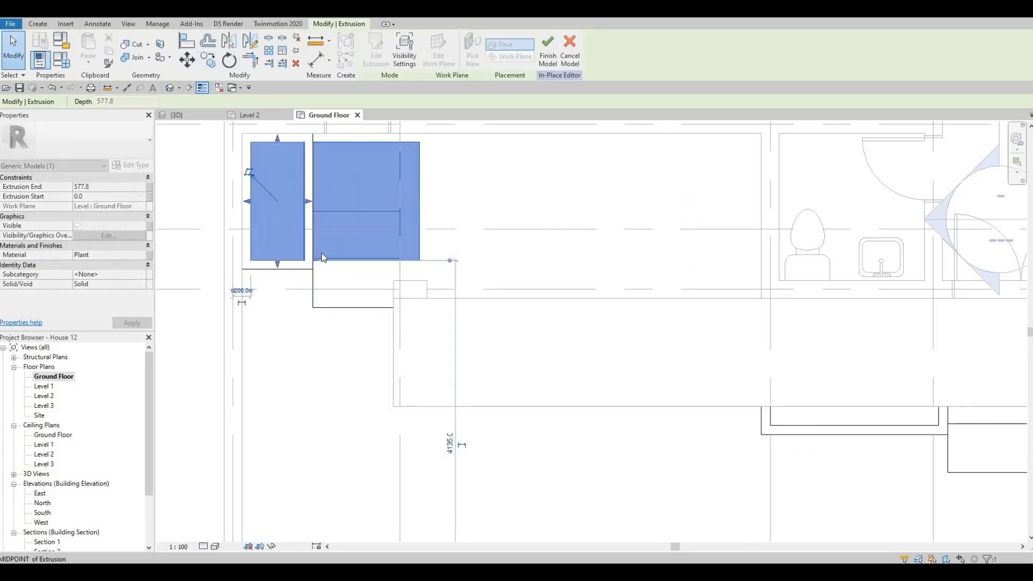
key(Escape)
scroll(323, 304, down, 4)
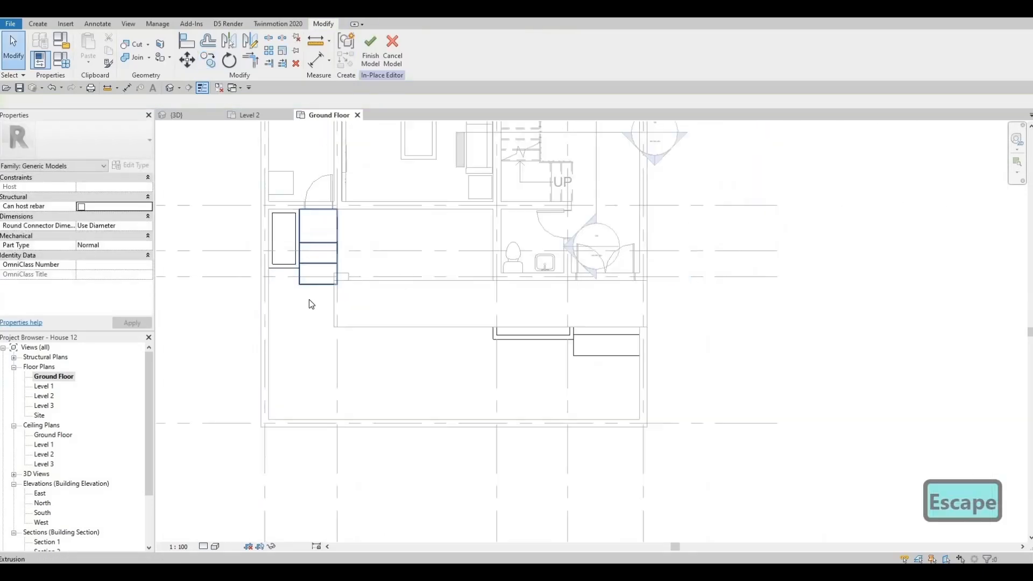
Lengthen the new planter box so its front side lines up with the front edge of the adjacent steps
scroll(275, 266, up, 3)
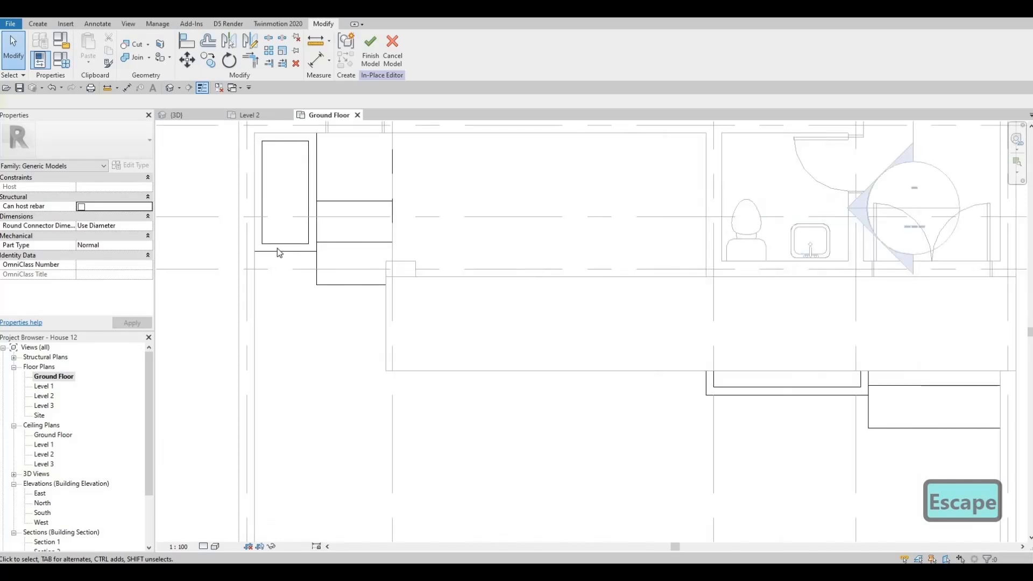
click(281, 248)
scroll(281, 249, up, 2)
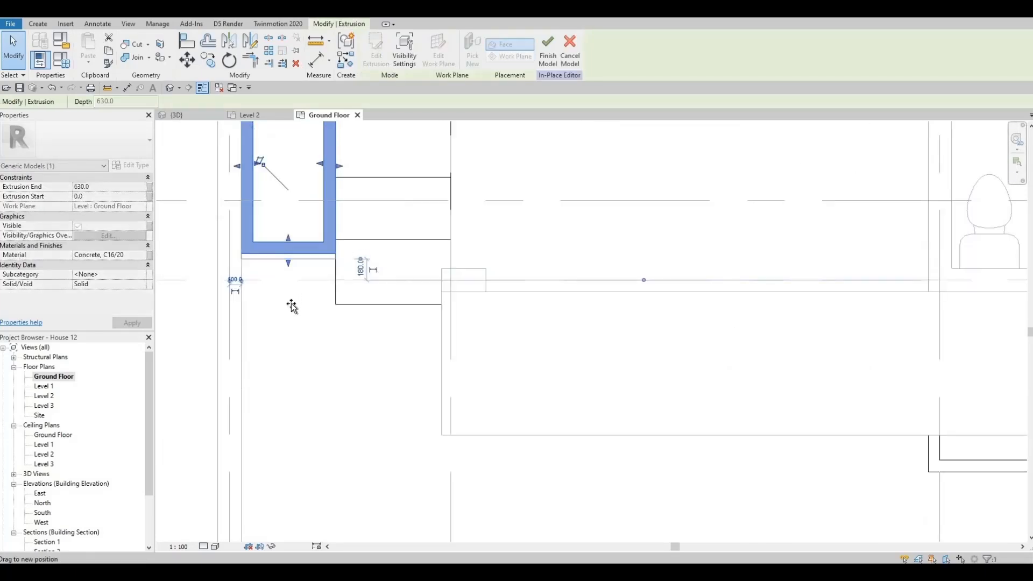
drag(289, 245, 285, 290)
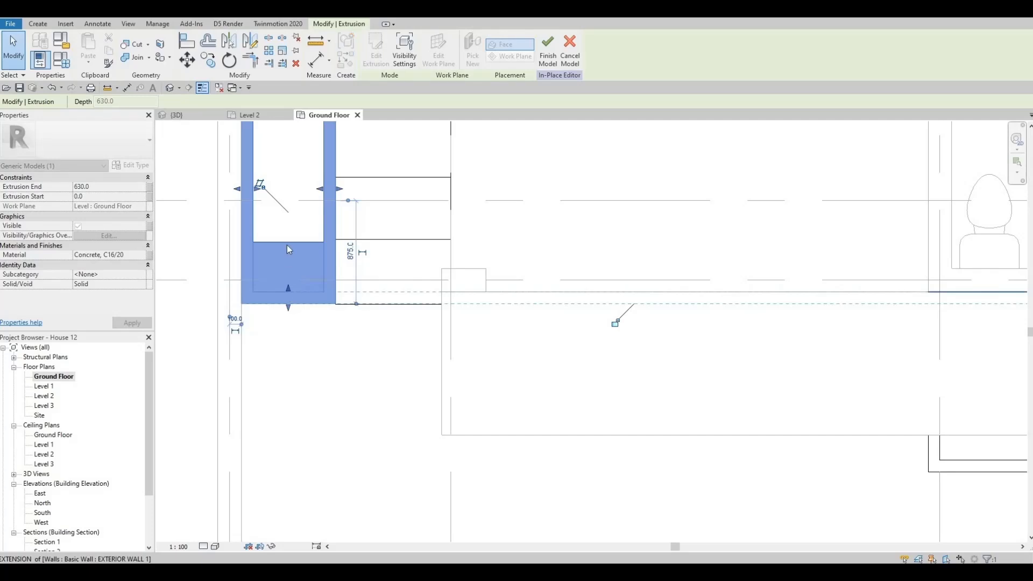
Lengthen the copied Plant extrusion to the inner front face of the new planter box and finish the in-place model
key(Escape)
click(290, 287)
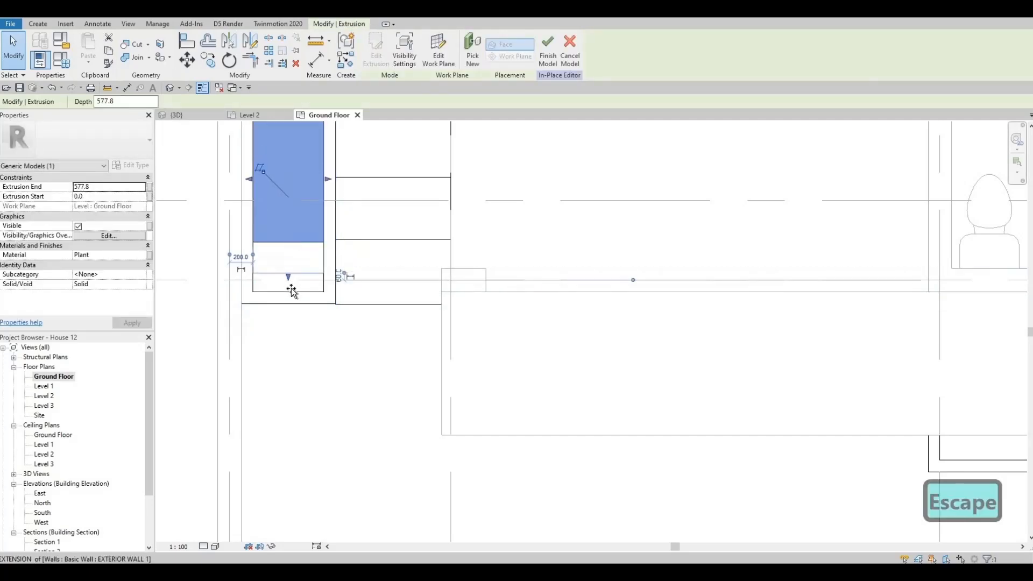
drag(291, 291, 292, 292)
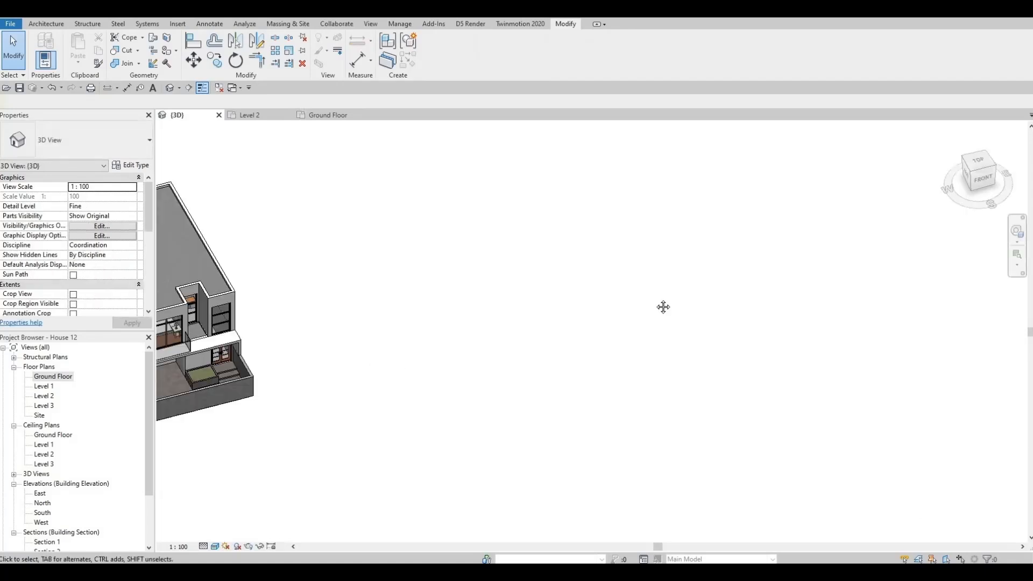
Examine the entrance steps, both planter boxes and the front yard floor from several angles in the 3D view
middle_drag(296, 339, 538, 293)
scroll(446, 325, up, 5)
middle_drag(435, 328, 663, 343)
scroll(663, 343, down, 5)
middle_drag(631, 301, 564, 299)
scroll(538, 278, up, 6)
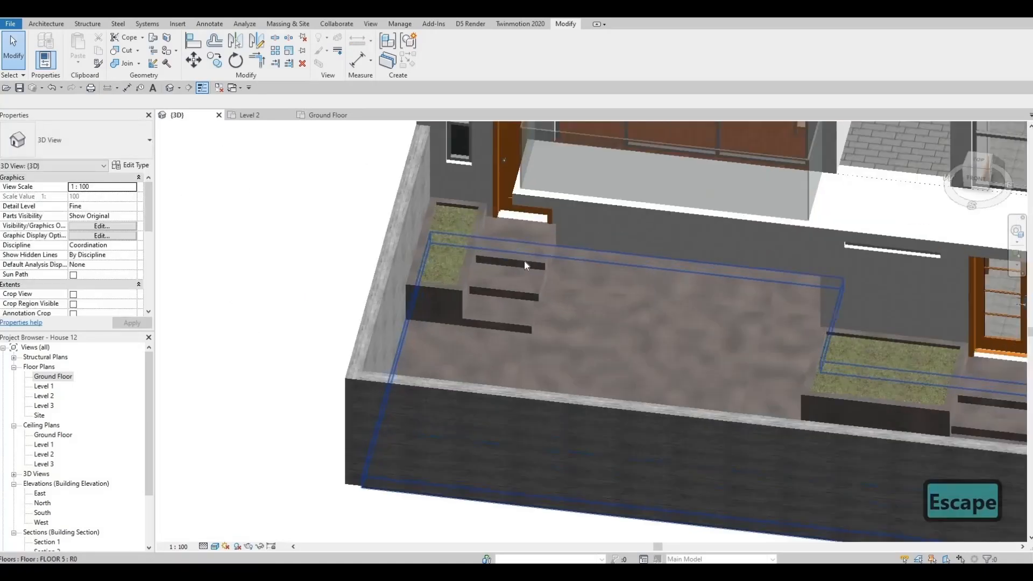
click(525, 281)
scroll(626, 311, down, 1)
shift+middle_drag(688, 307, 671, 354)
shift+middle_drag(804, 348, 875, 337)
scroll(807, 366, up, 2)
shift+middle_drag(781, 347, 685, 343)
scroll(690, 346, up, 1)
scroll(686, 343, down, 3)
shift+middle_drag(589, 351, 607, 352)
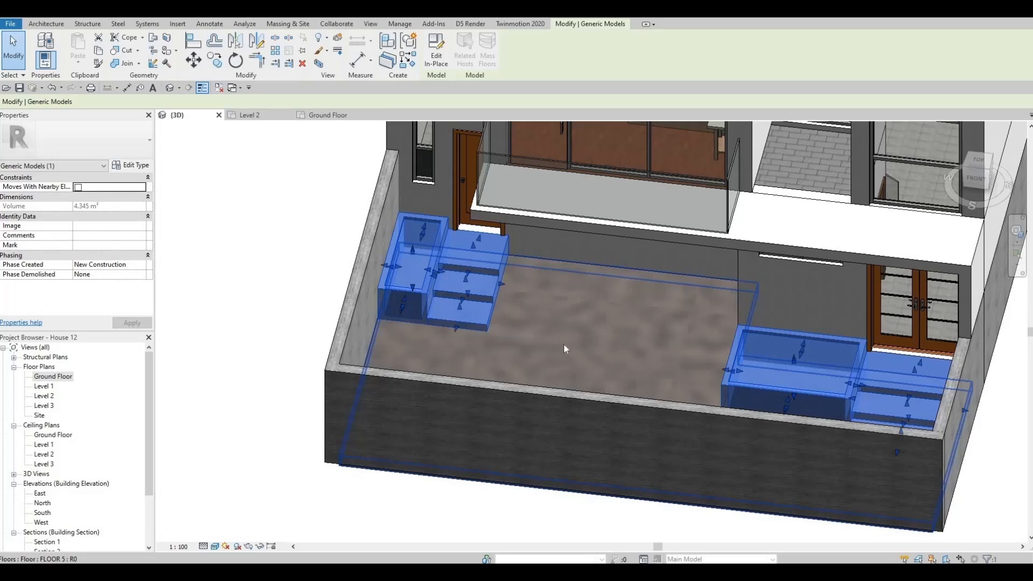
key(Escape)
key(Escape)
shift+middle_drag(644, 299, 425, 252)
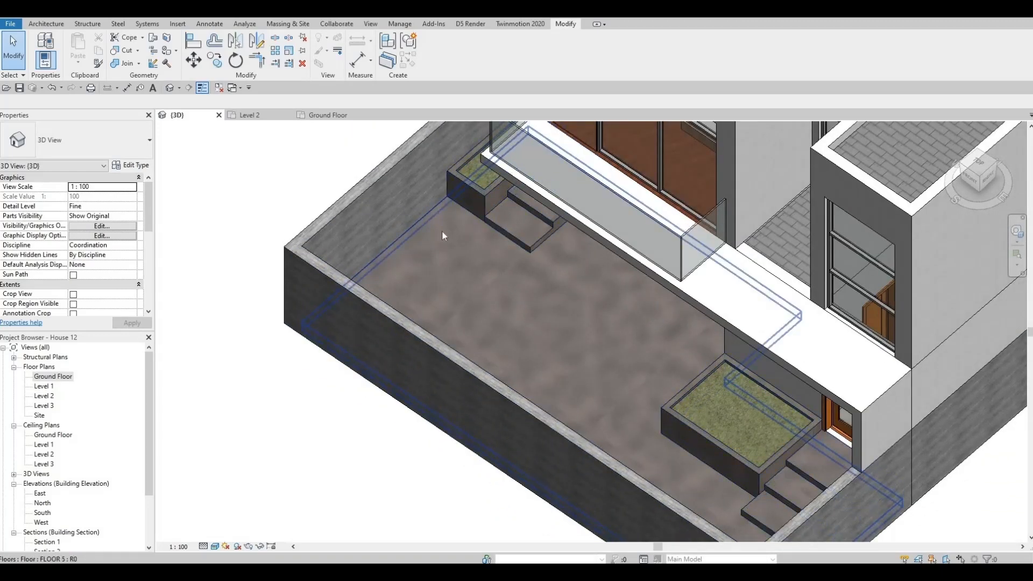
scroll(422, 314, down, 1)
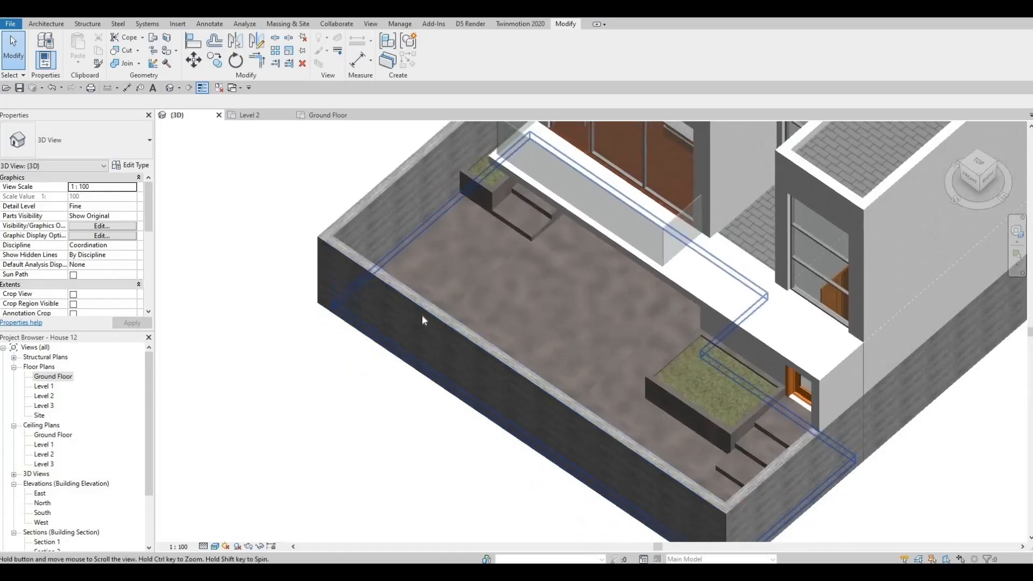
click(429, 241)
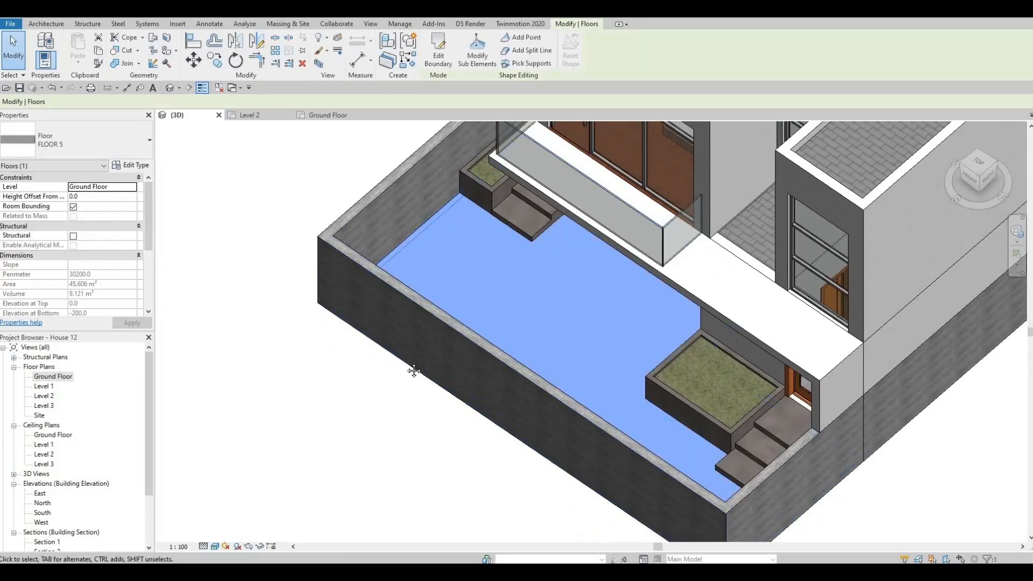
key(Escape)
Create a FLOOR 2 strip about 709 mm by 3510 mm along the side wall, from the new planter box to the front wall
scroll(611, 250, down, 5)
scroll(608, 154, up, 3)
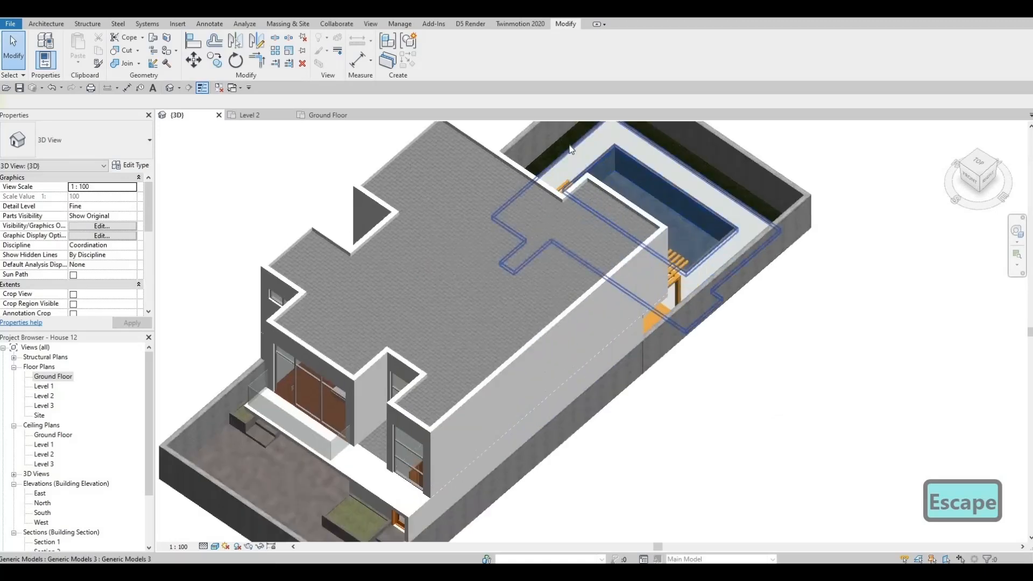
click(563, 142)
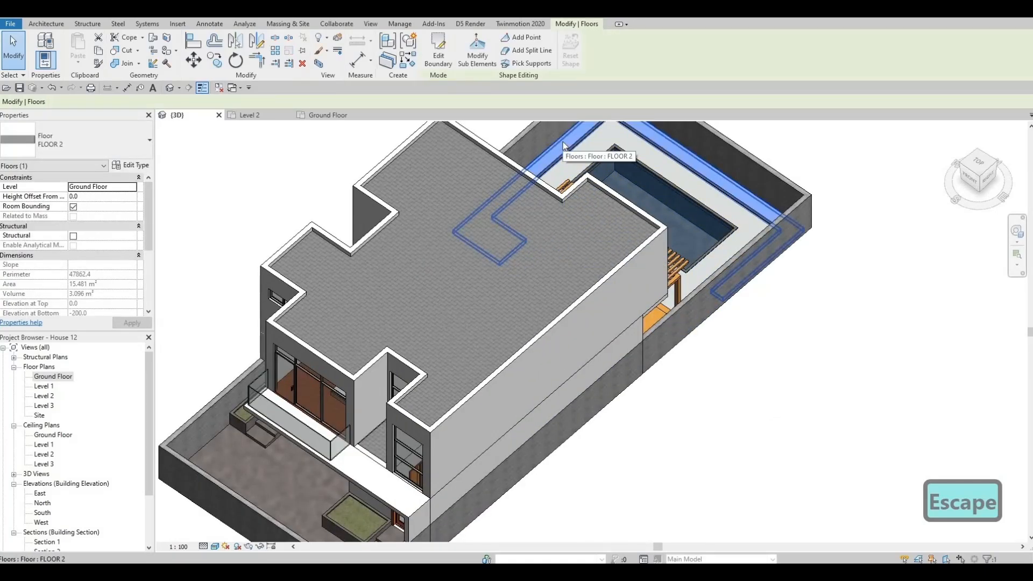
key(c)
key(s)
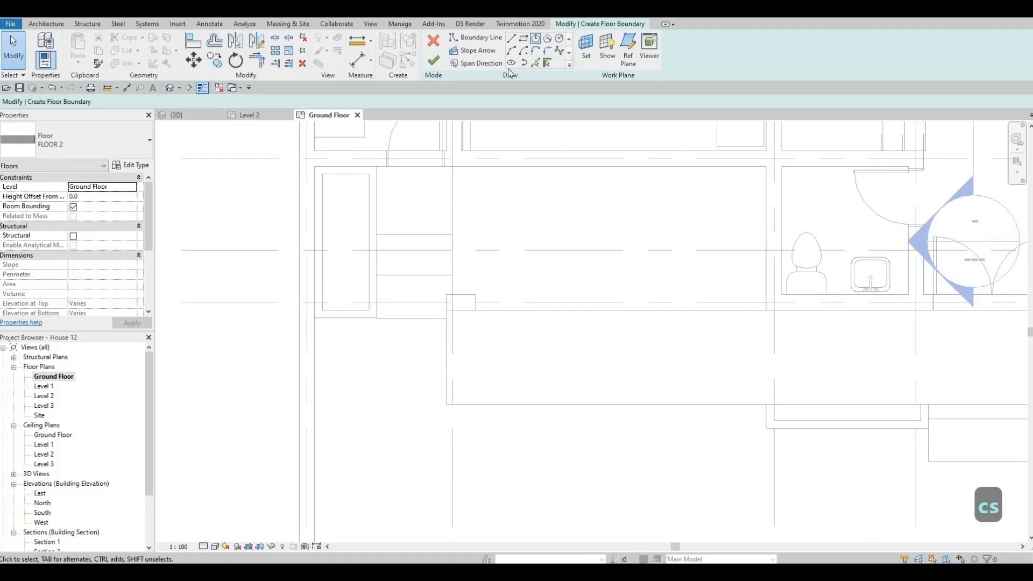
scroll(408, 383, down, 3)
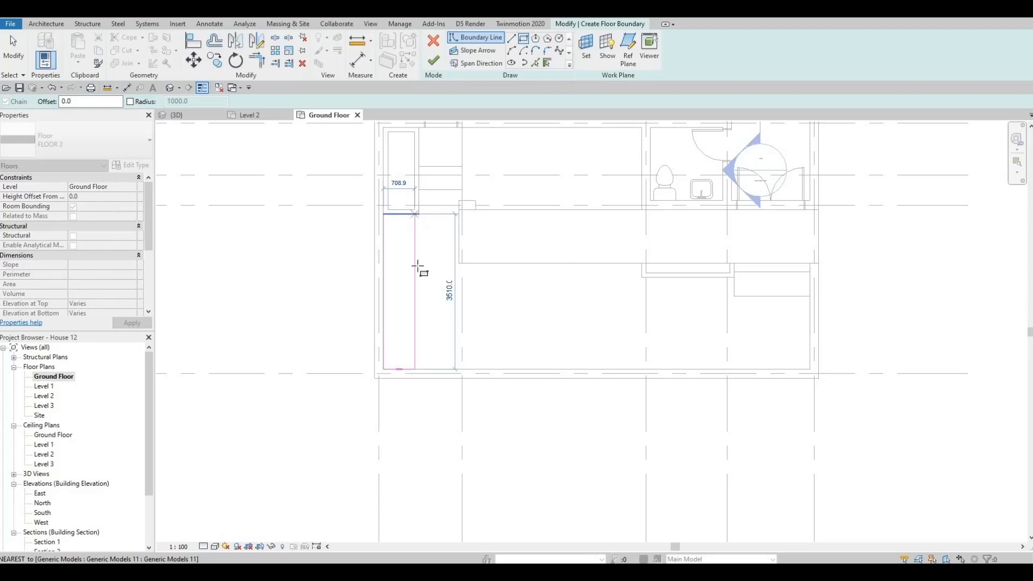
key(Escape)
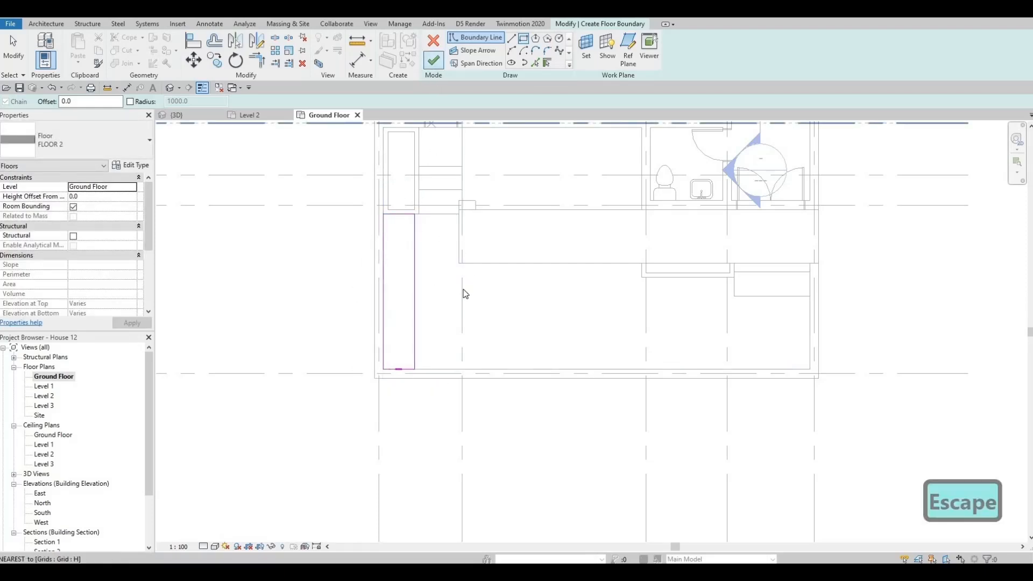
key(Escape)
key(Escape)
Open the boundary sketch of the FLOOR 5 front yard floor for editing
click(453, 127)
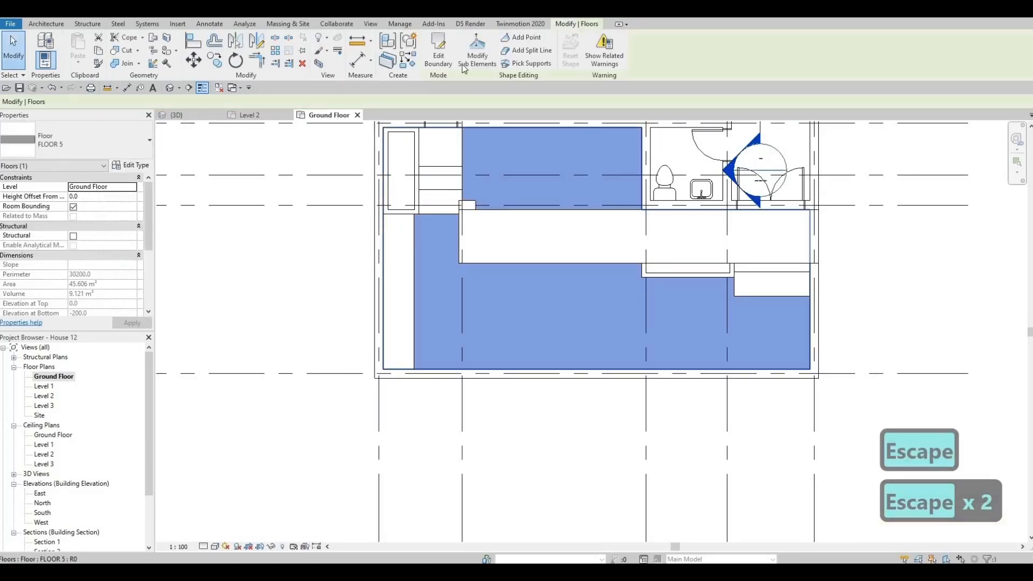
click(441, 57)
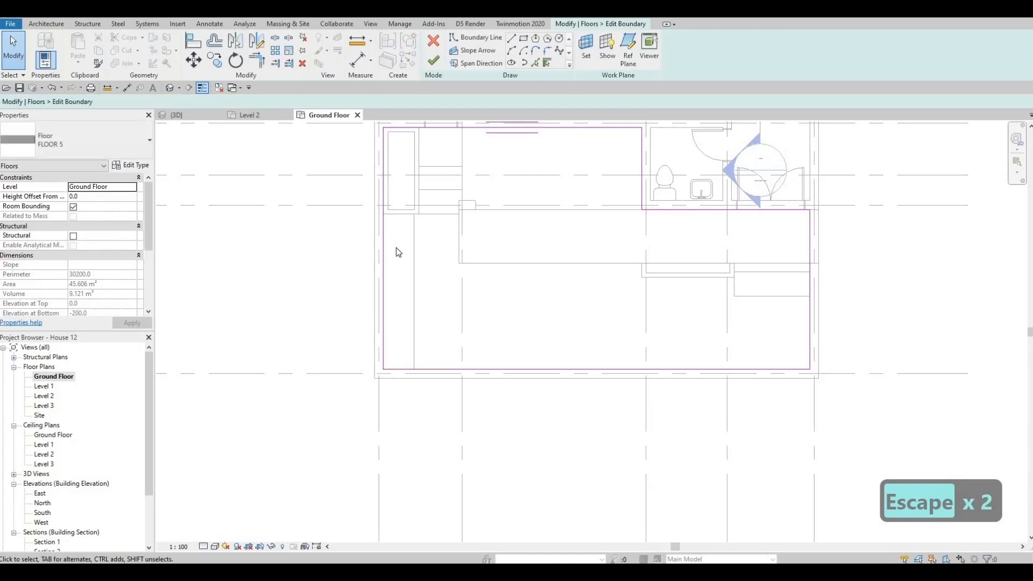
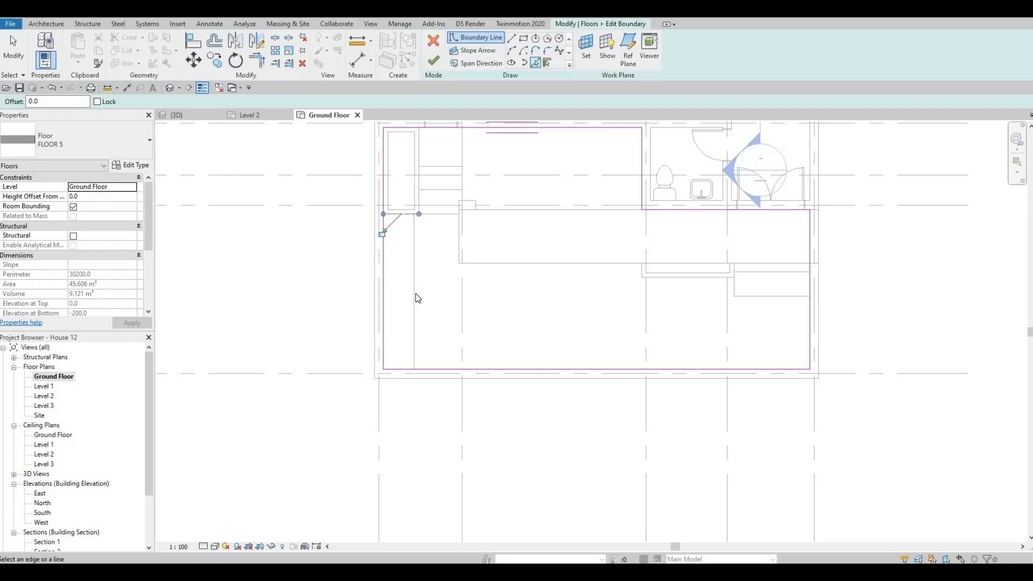
Trim the FLOOR 5 boundary around the side strip and below the planter box so it excludes the strip, and finish the sketch
key(Escape)
key(t)
key(r)
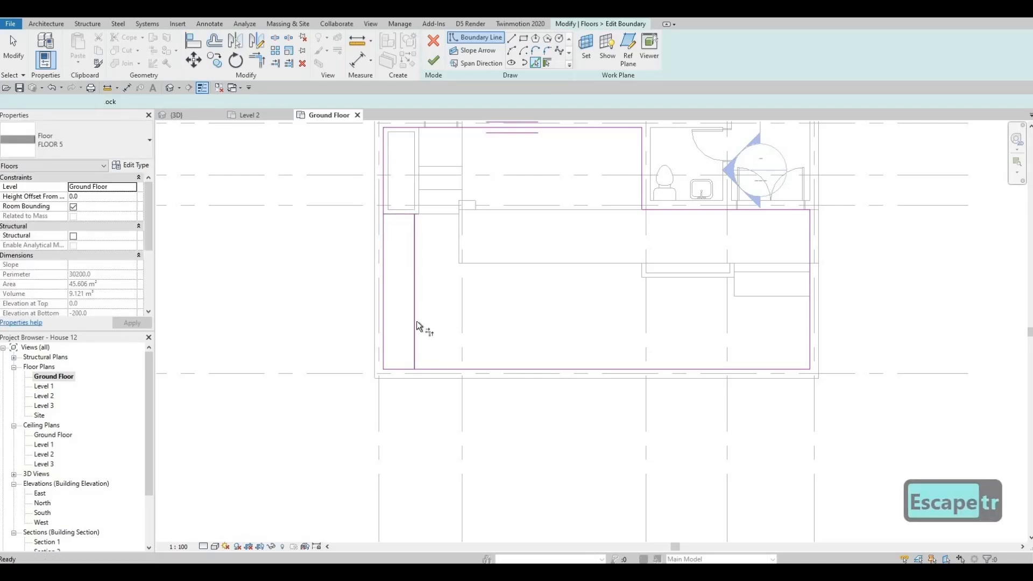
click(435, 367)
click(400, 230)
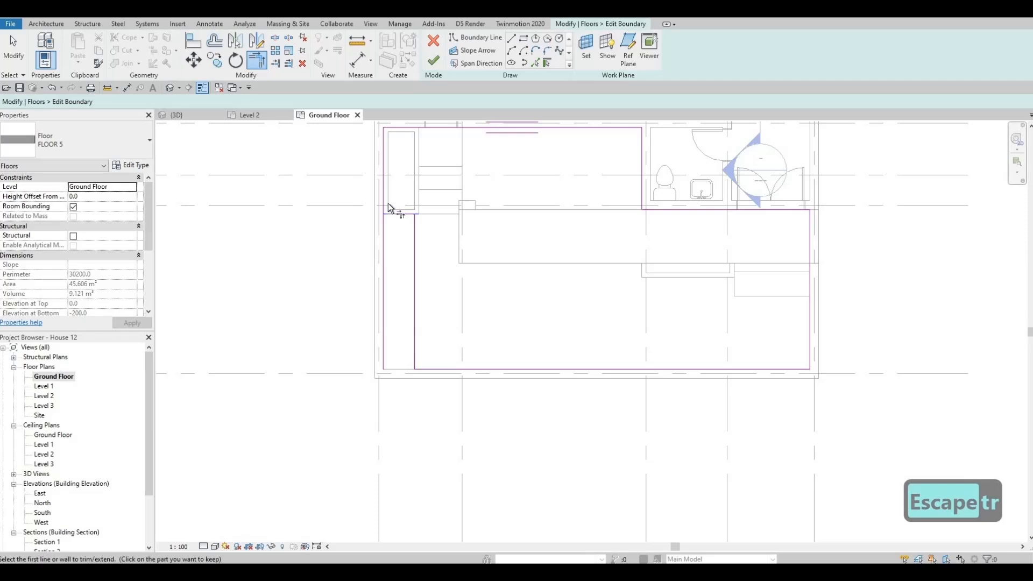
click(384, 197)
click(402, 215)
scroll(412, 225, up, 1)
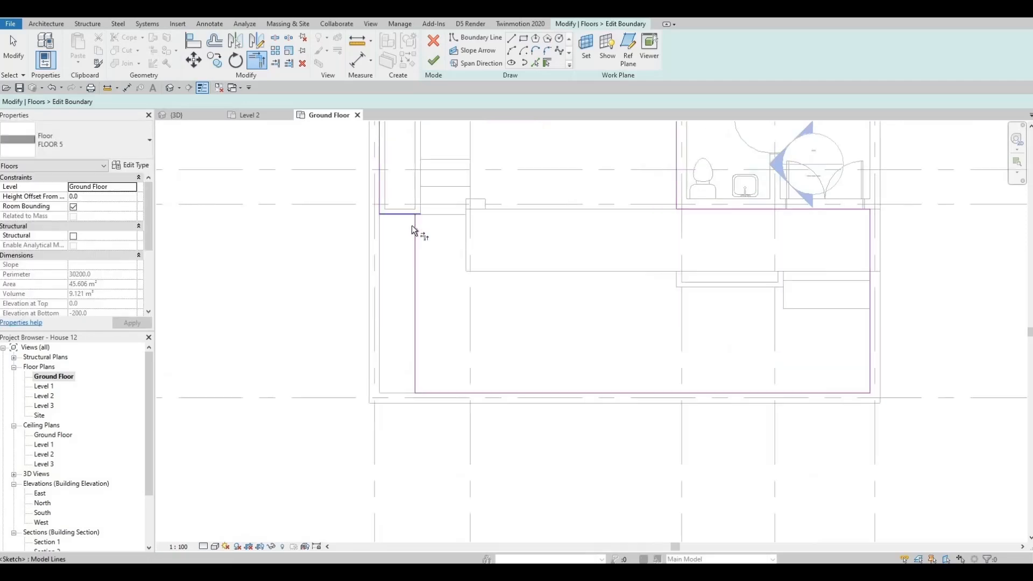
scroll(412, 226, up, 1)
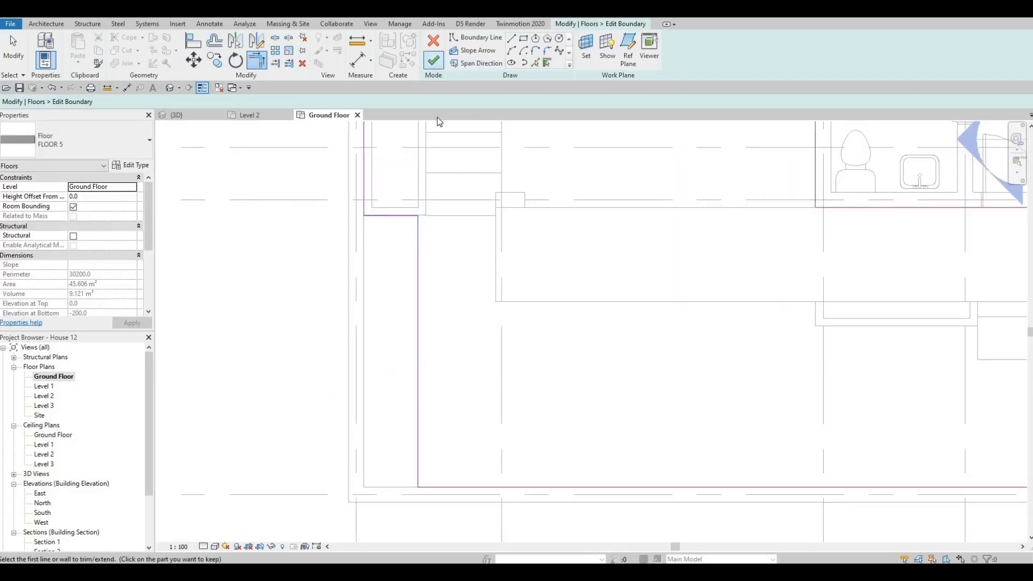
click(434, 60)
key(Escape)
key(Escape)
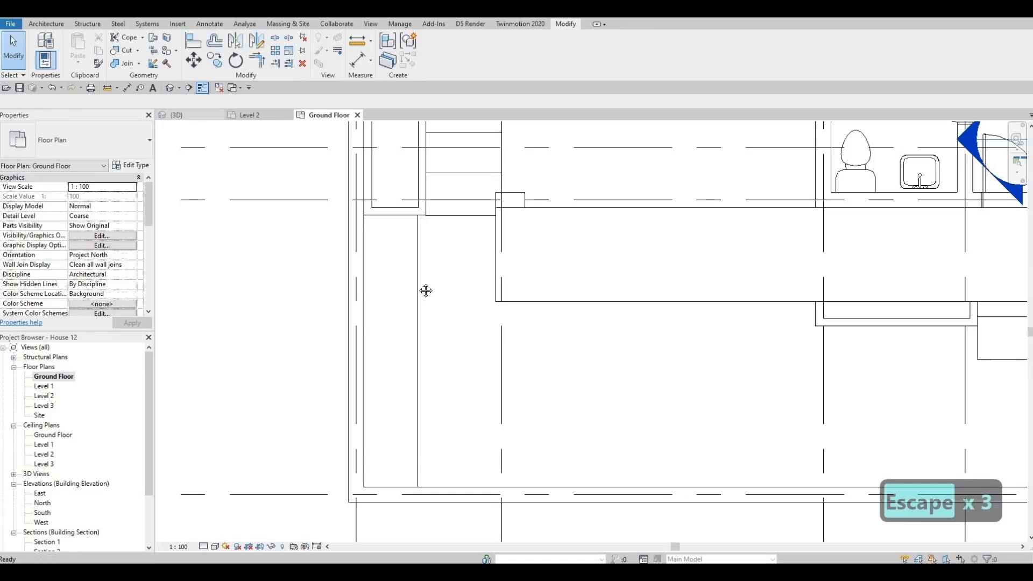
Examine the front yard, planter boxes, entrance steps and the whole walled plot in the 3D view
click(177, 115)
mouse_move(253, 409)
shift+middle_down()
mouse_move(201, 428)
mouse_move(158, 391)
mouse_move(353, 396)
mouse_move(462, 431)
mouse_move(238, 405)
shift+middle_up()
scroll(269, 372, up, 2)
mouse_move(271, 359)
shift+middle_down()
mouse_move(270, 338)
mouse_move(461, 350)
mouse_move(487, 380)
mouse_move(531, 279)
mouse_move(376, 426)
mouse_move(409, 409)
mouse_move(339, 388)
mouse_move(464, 324)
mouse_move(276, 369)
shift+middle_up()
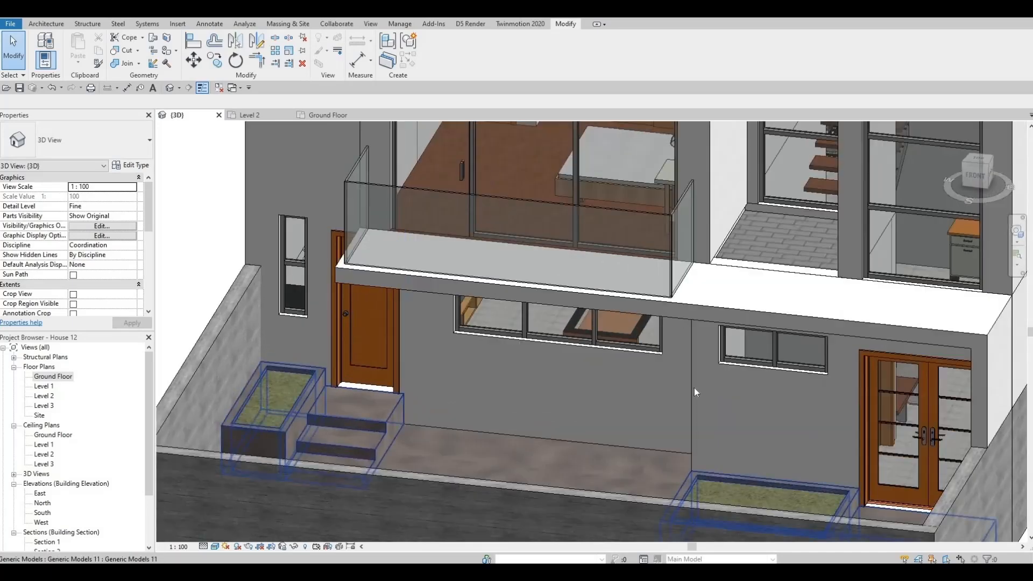
middle_drag(824, 413, 774, 307)
scroll(780, 320, down, 2)
shift+middle_drag(667, 318, 754, 352)
scroll(777, 323, down, 1)
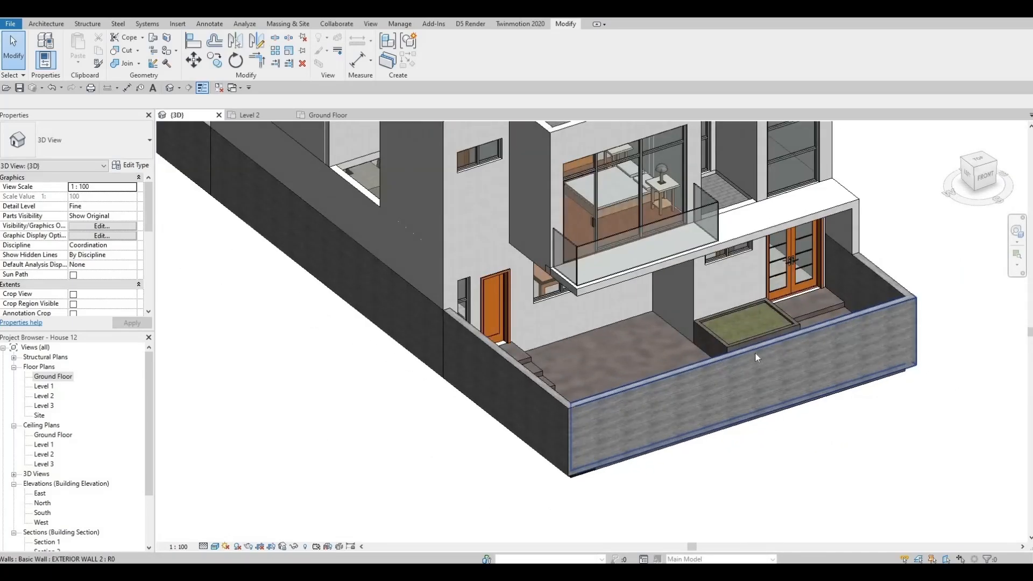
scroll(412, 385, down, 6)
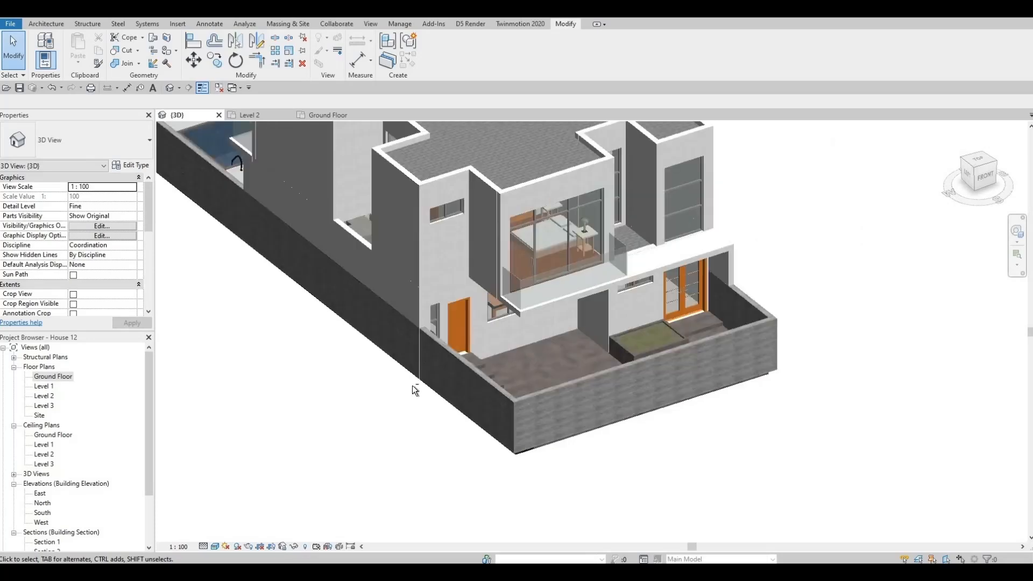
shift+middle_drag(292, 279, 294, 282)
middle_drag(294, 281, 307, 291)
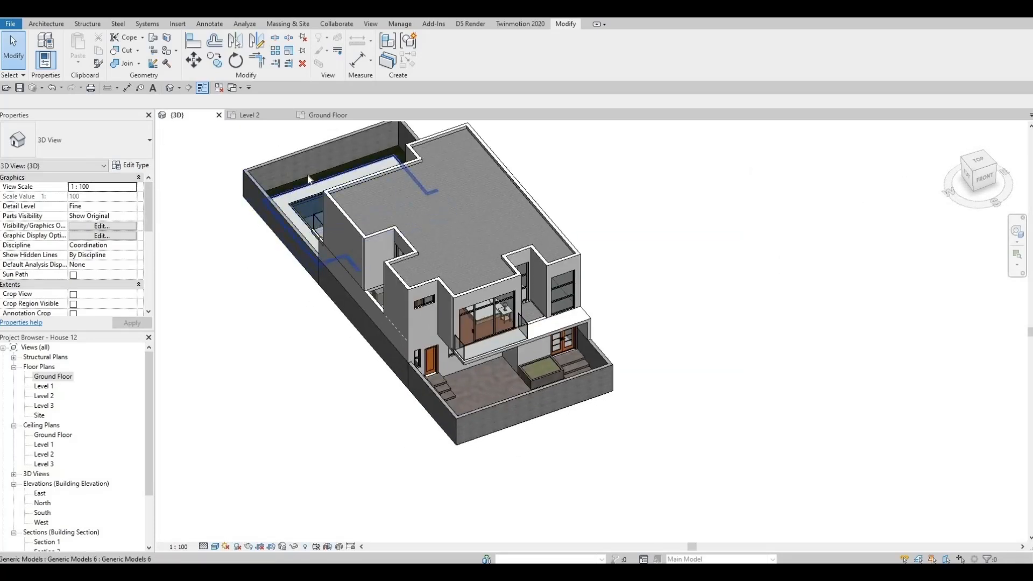
Start another FLOOR 2 floor on the Ground Floor plan and sketch a rectangle about 27400 mm deep outside the left side wall
click(344, 223)
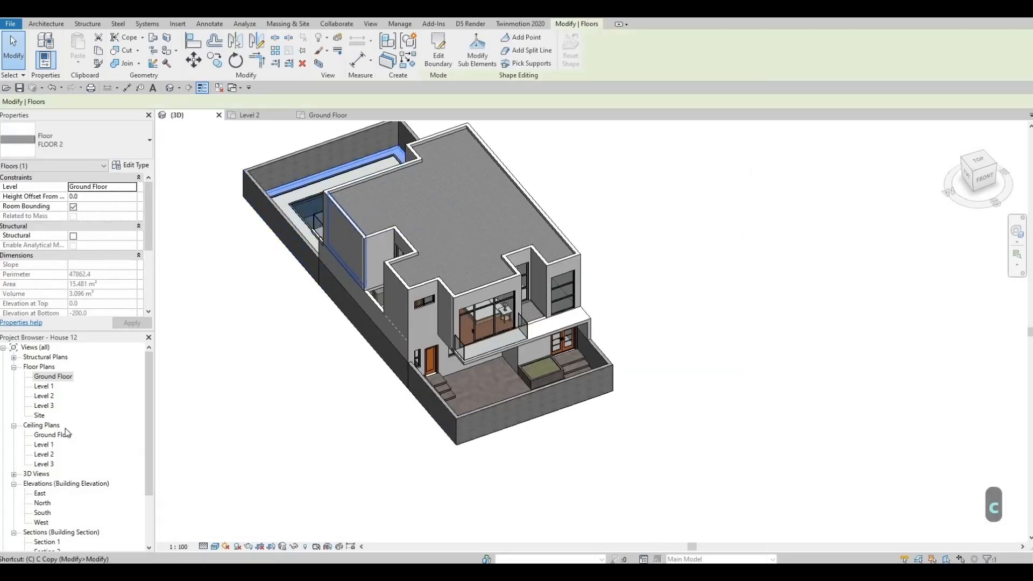
key(s)
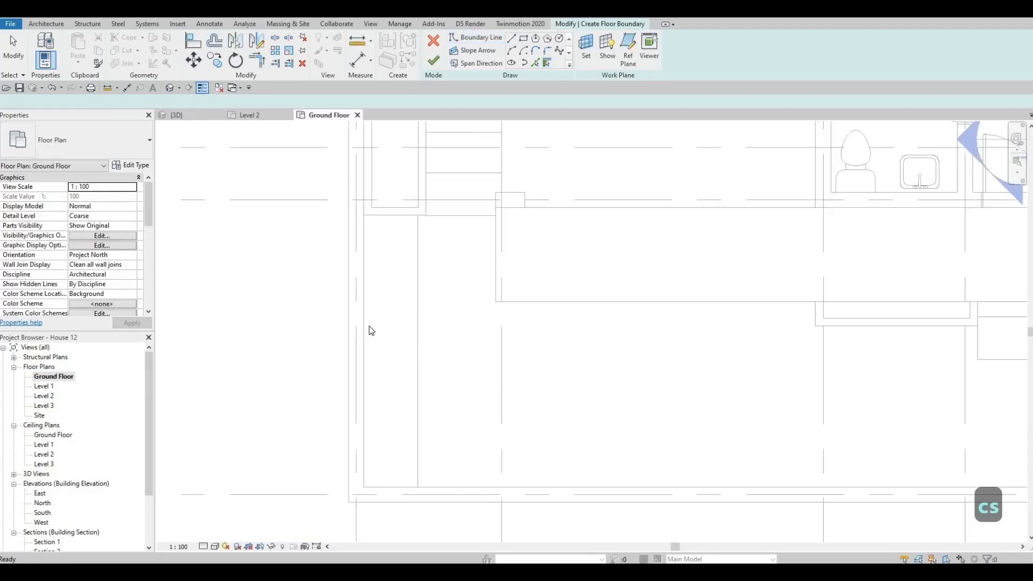
middle_drag(372, 325, 373, 328)
scroll(384, 352, down, 2)
middle_drag(467, 163, 476, 206)
scroll(386, 355, down, 2)
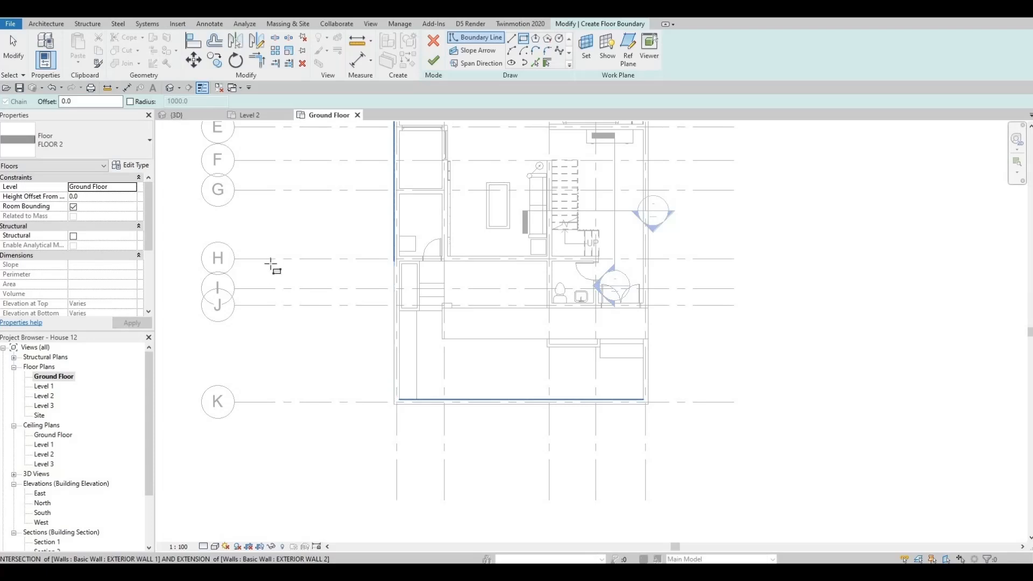
scroll(270, 264, down, 3)
middle_drag(254, 236, 280, 297)
scroll(217, 175, down, 1)
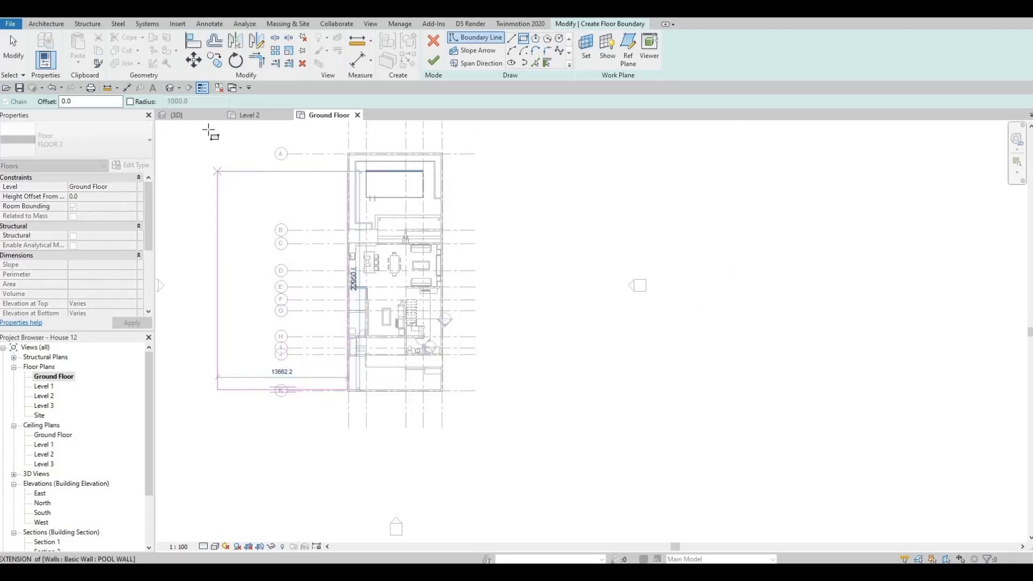
click(208, 129)
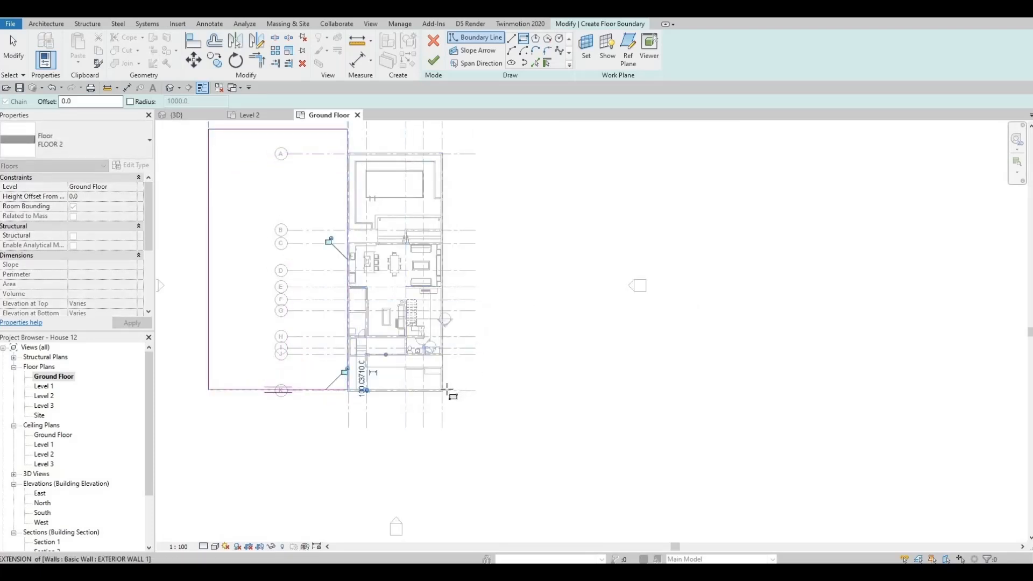
Sketch a second boundary rectangle about 28100 mm deep outside the right side wall, starting from the front corner
click(446, 389)
scroll(452, 389, up, 2)
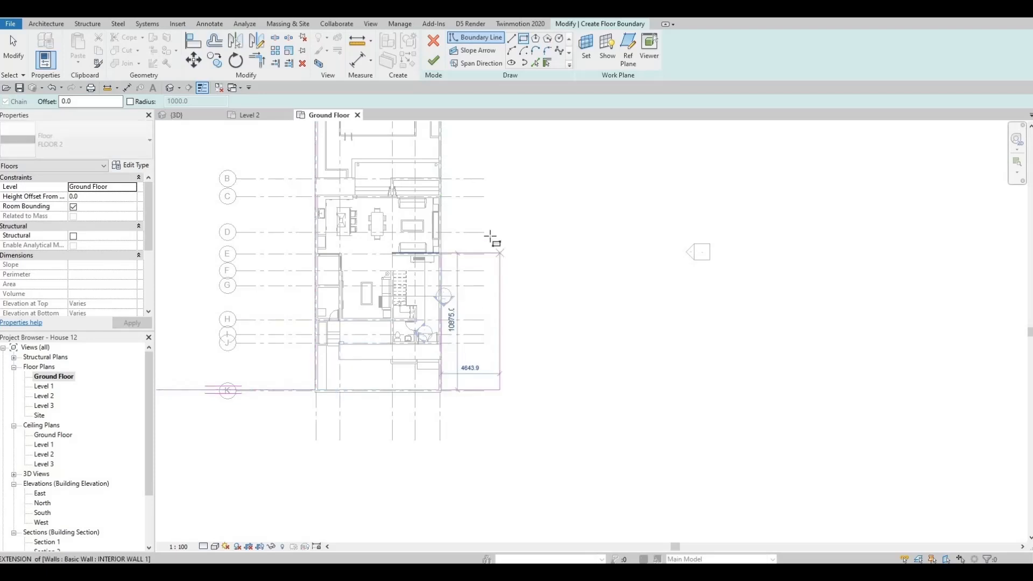
scroll(501, 226, down, 2)
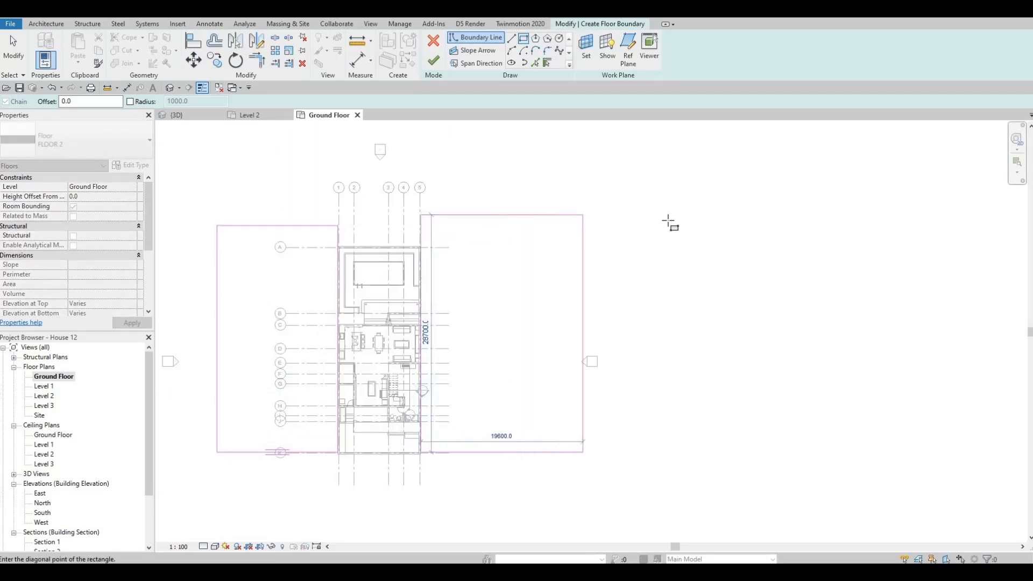
click(668, 220)
middle_drag(212, 306, 357, 256)
scroll(357, 256, down, 1)
key(Escape)
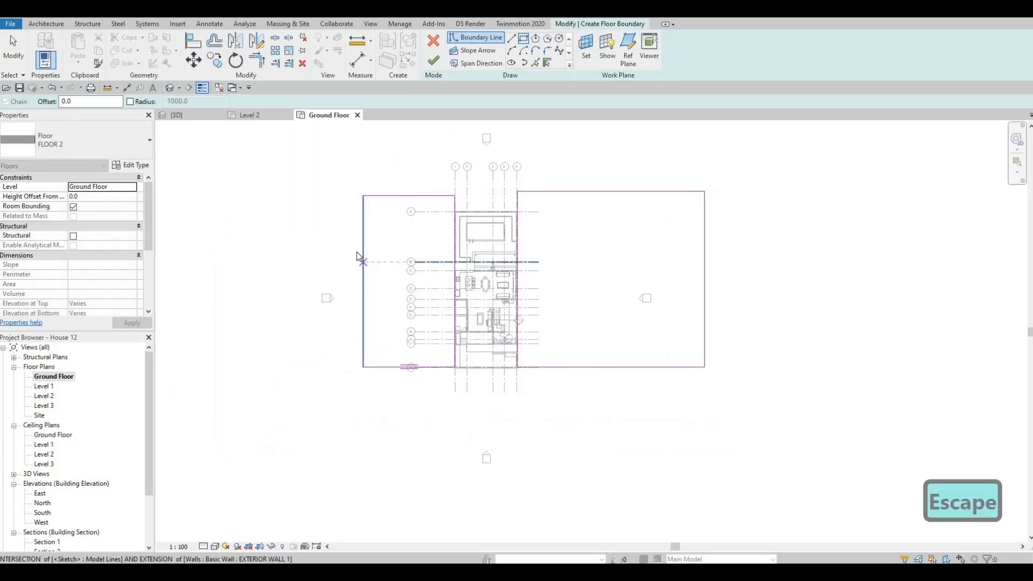
key(Escape)
Move the rectangles' outer edges outward so the left one is 36000 mm wide and the right one 37000 mm
drag(363, 245, 228, 243)
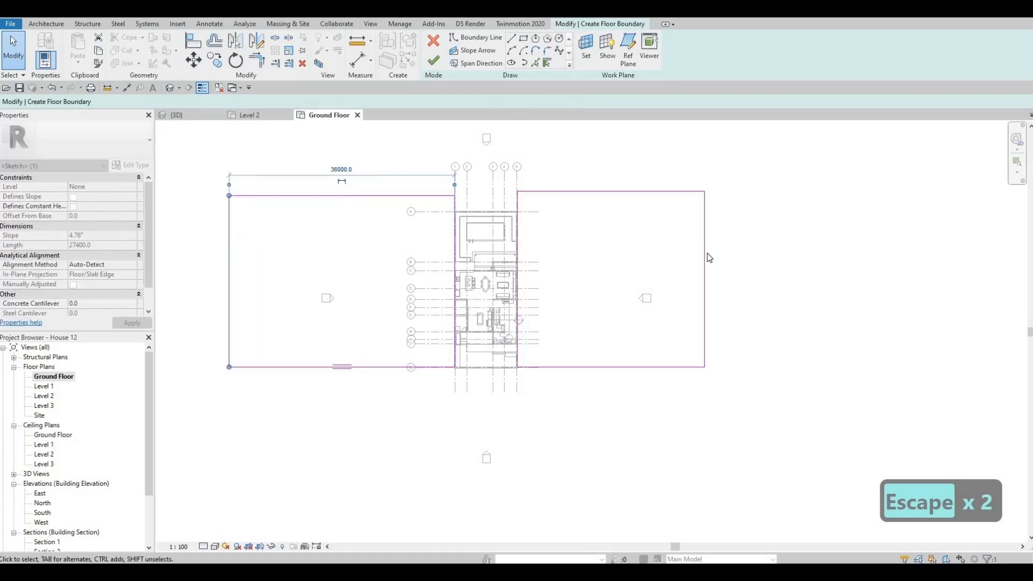
drag(707, 246, 744, 246)
middle_drag(535, 228, 533, 297)
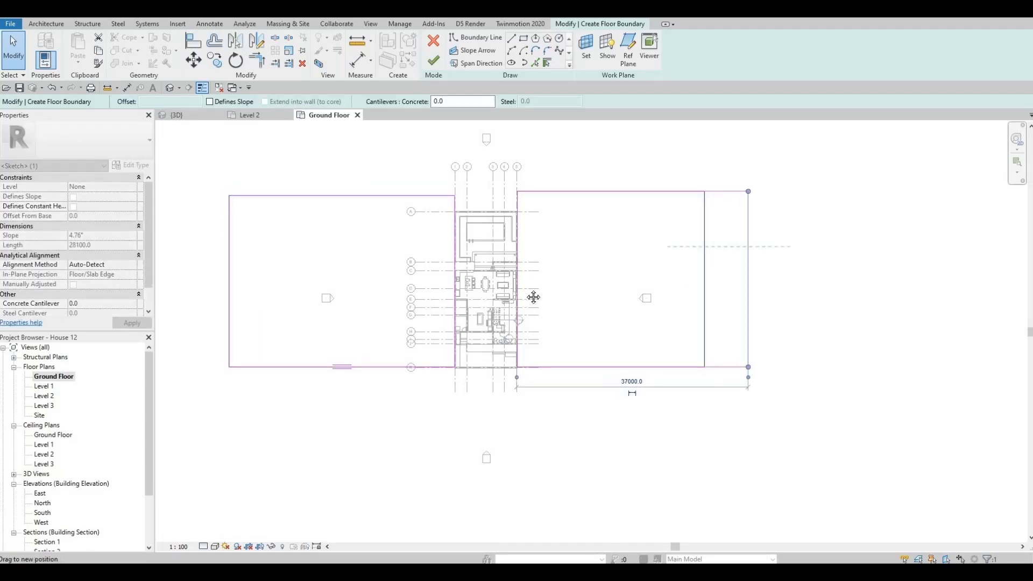
key(Escape)
Try adding a boundary line along the rear wall and trimming the rectangles' inner edges to it
scroll(463, 234, down, 1)
scroll(464, 234, up, 4)
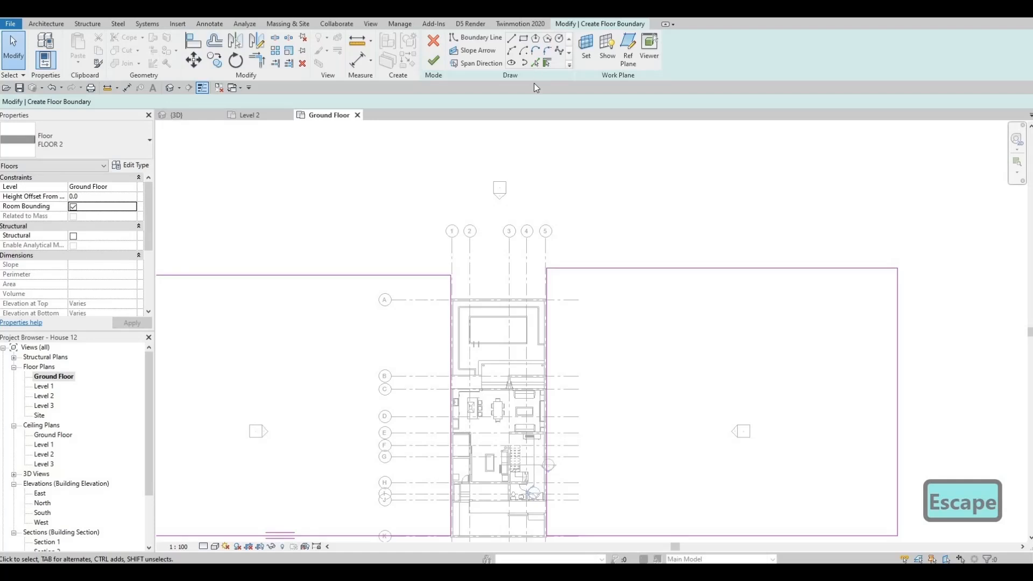
key(Return)
middle_drag(497, 300, 488, 324)
scroll(489, 325, up, 2)
click(486, 321)
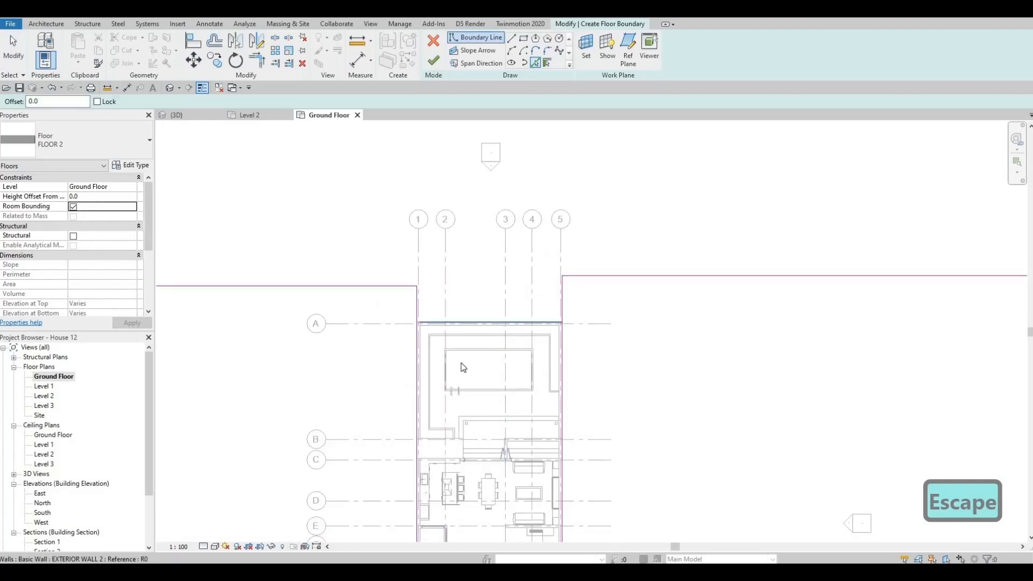
key(Escape)
key(t)
key(r)
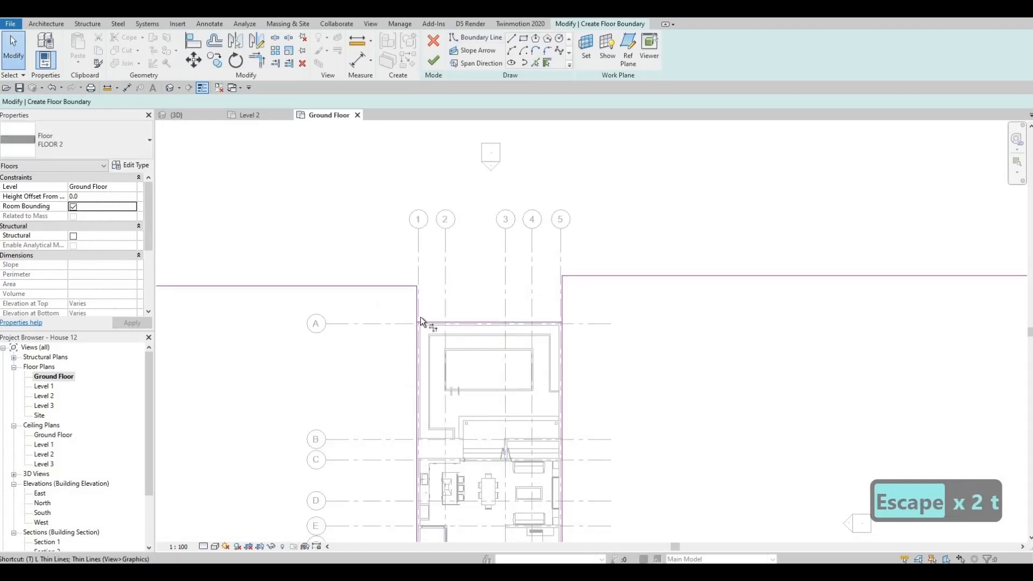
click(490, 314)
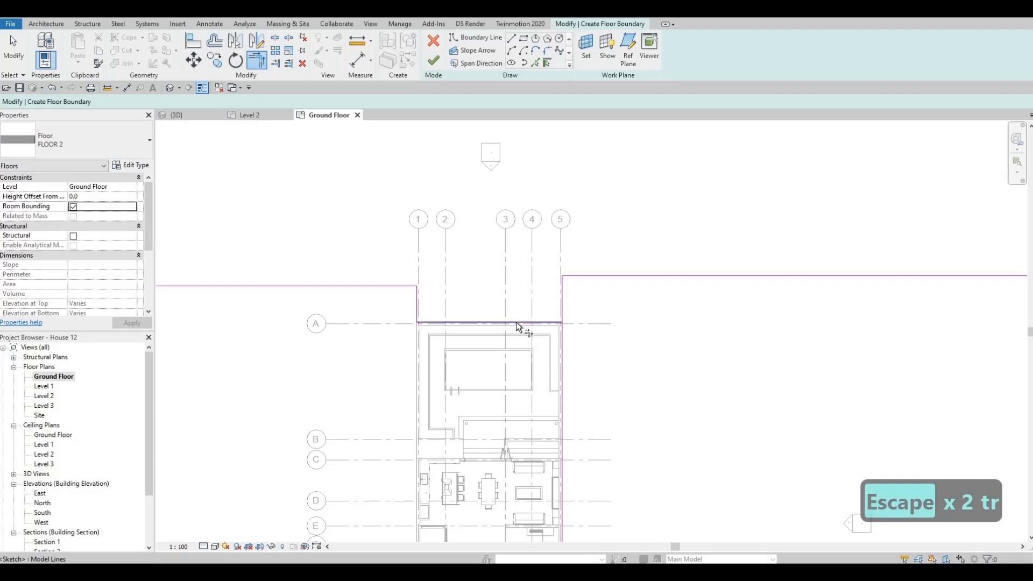
key(ctrl+z)
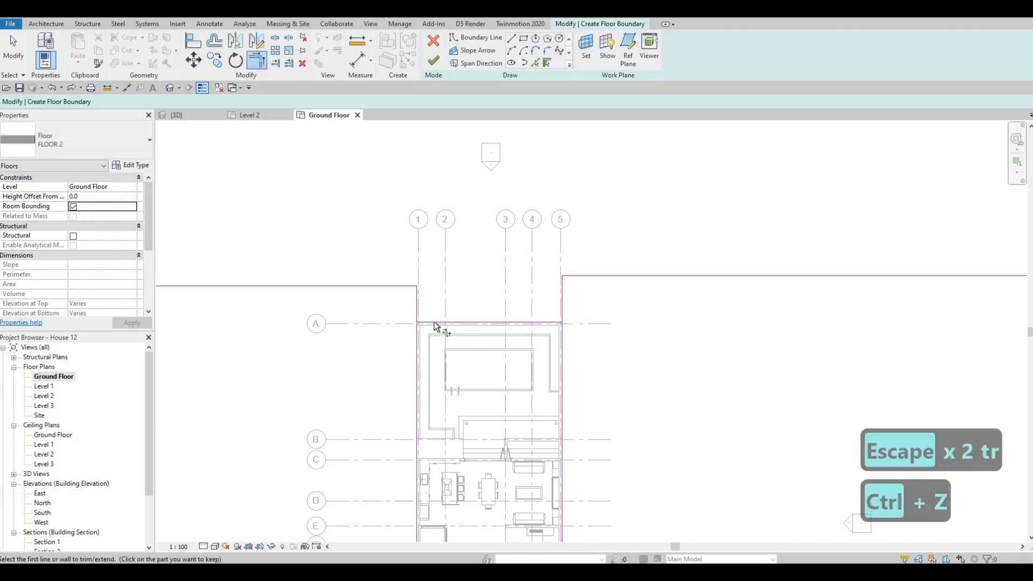
click(419, 317)
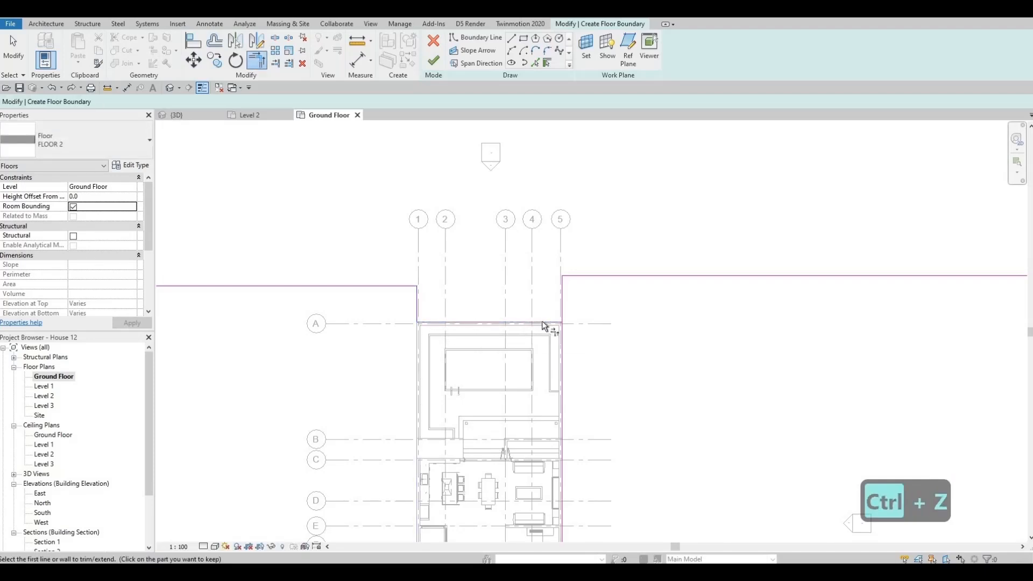
click(562, 309)
scroll(533, 315, down, 2)
middle_drag(507, 316, 500, 344)
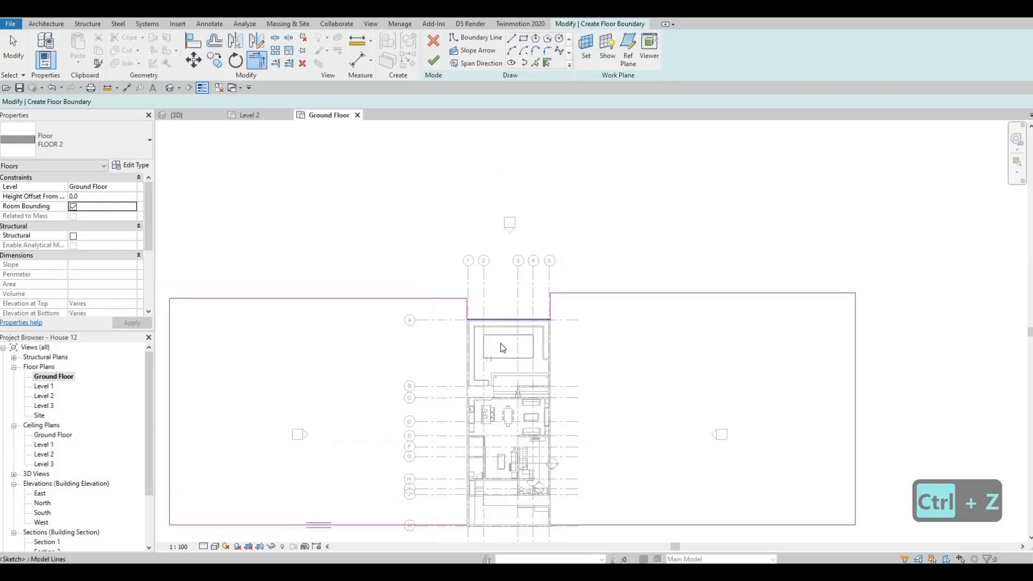
Delete the rear wall boundary line together with the two short inner edges connected to it
key(Escape)
key(Escape)
click(501, 345)
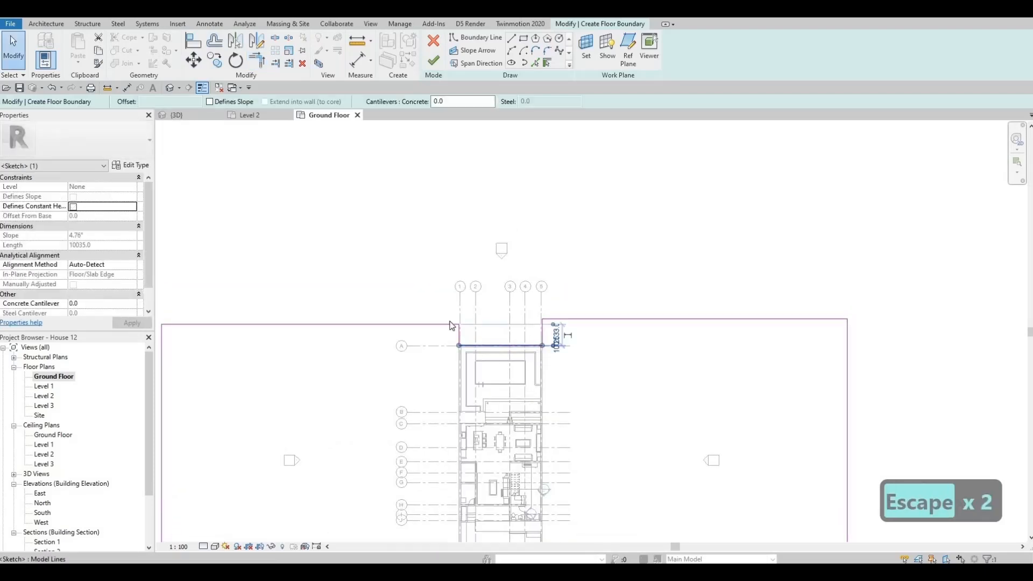
key(Escape)
drag(431, 297, 551, 373)
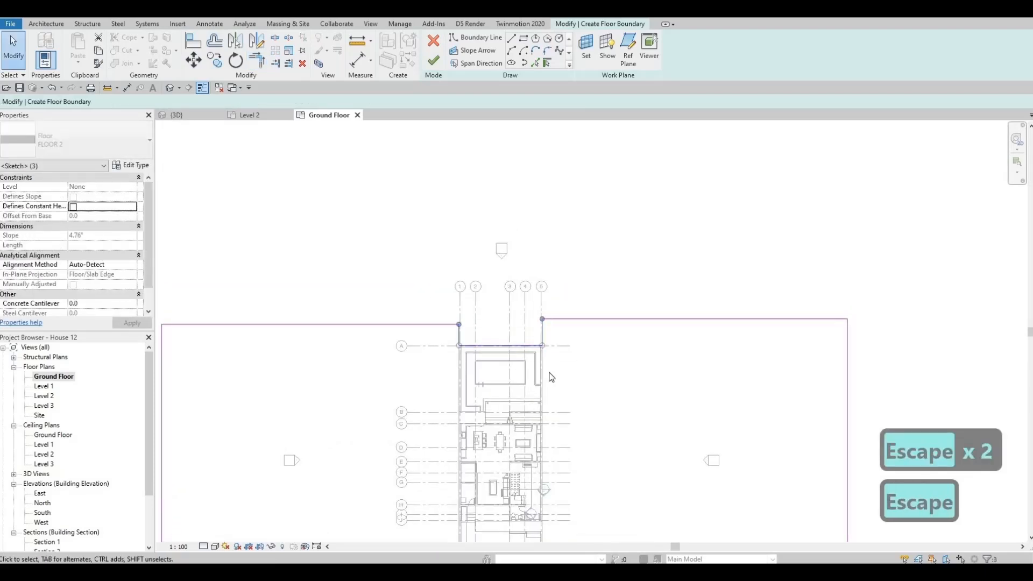
scroll(532, 246, down, 1)
middle_drag(520, 351, 507, 194)
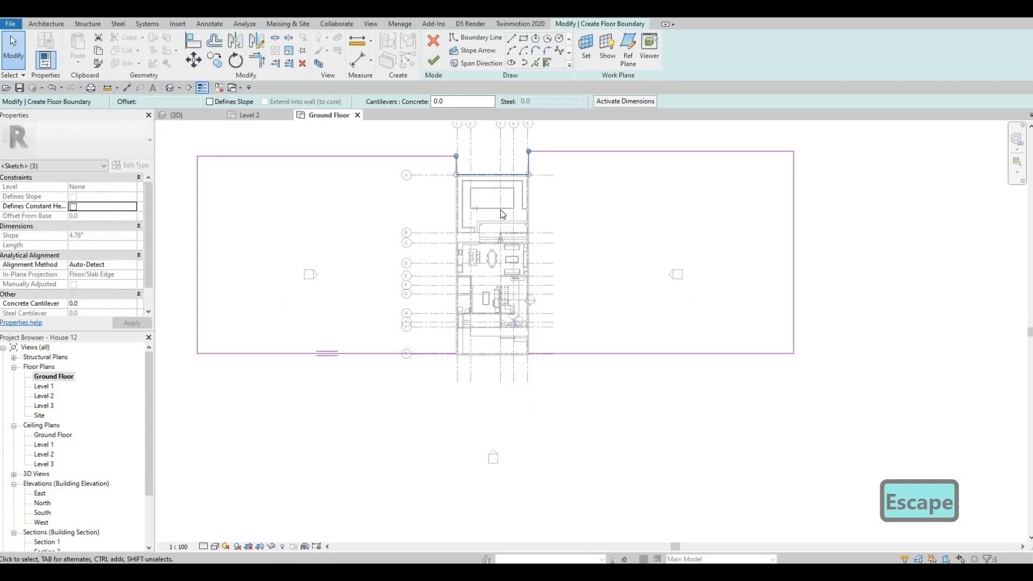
key(Delete)
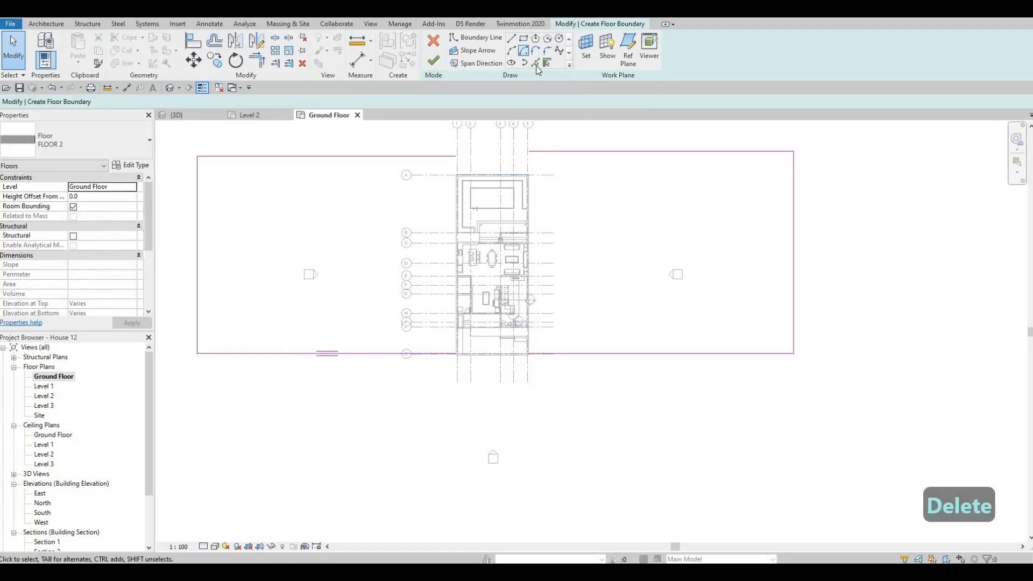
Pick the outer faces of the plot's rear and side walls as boundary lines
scroll(452, 203, up, 4)
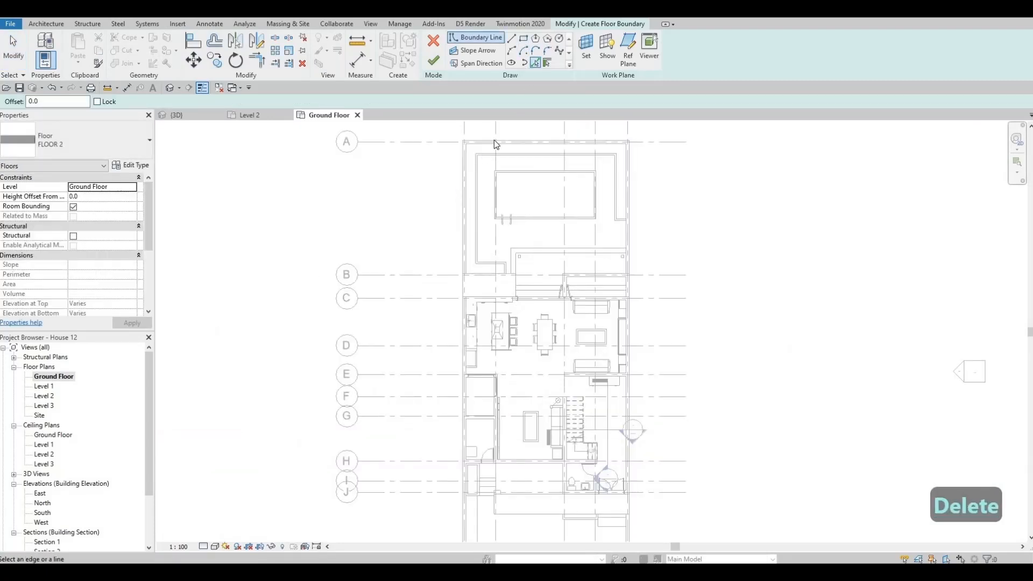
click(594, 161)
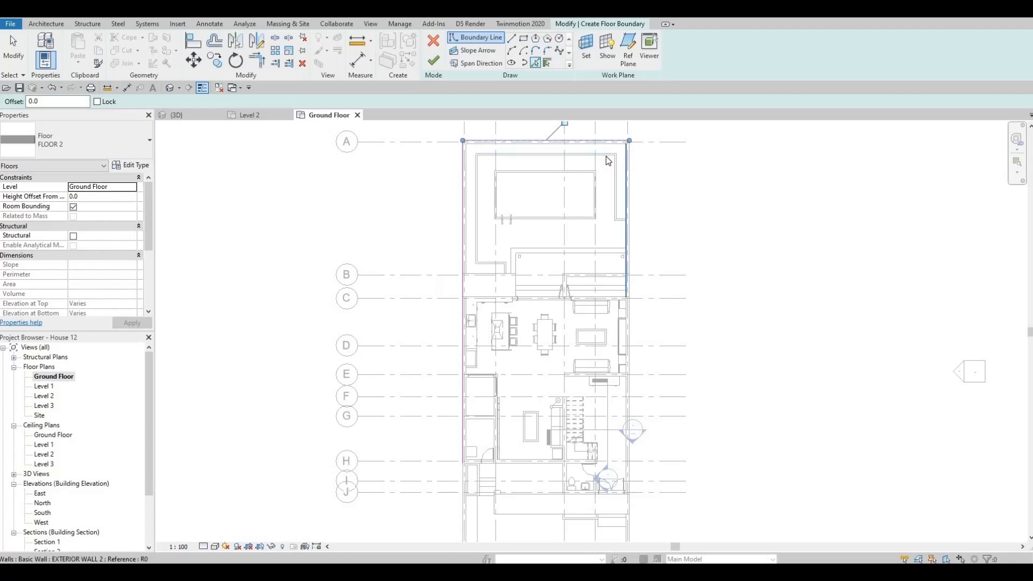
scroll(531, 327, down, 3)
key(Escape)
key(Escape)
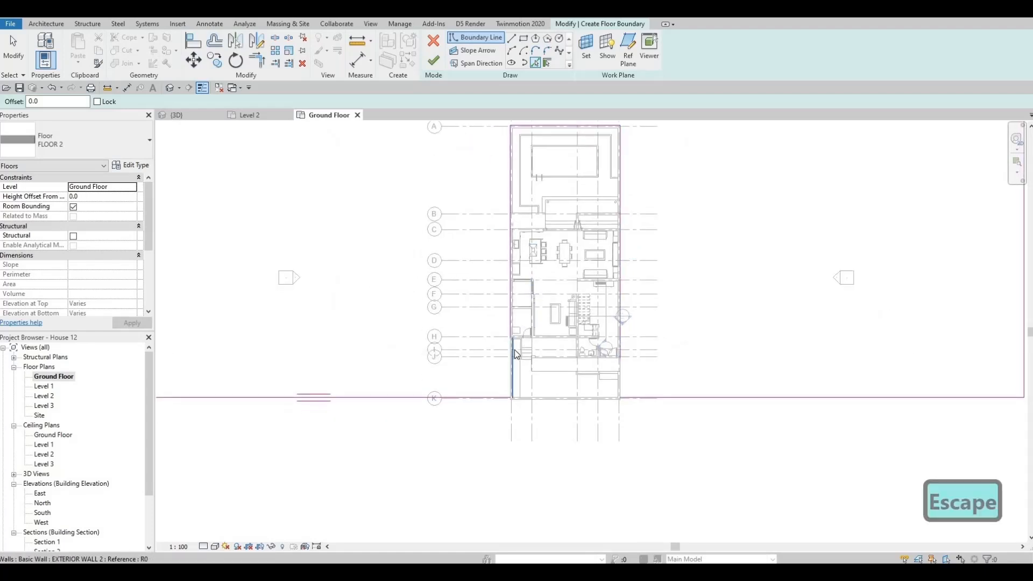
Trim the left and right front edges of the floor boundary to the lines along the plot's side walls
key(t)
key(r)
click(510, 285)
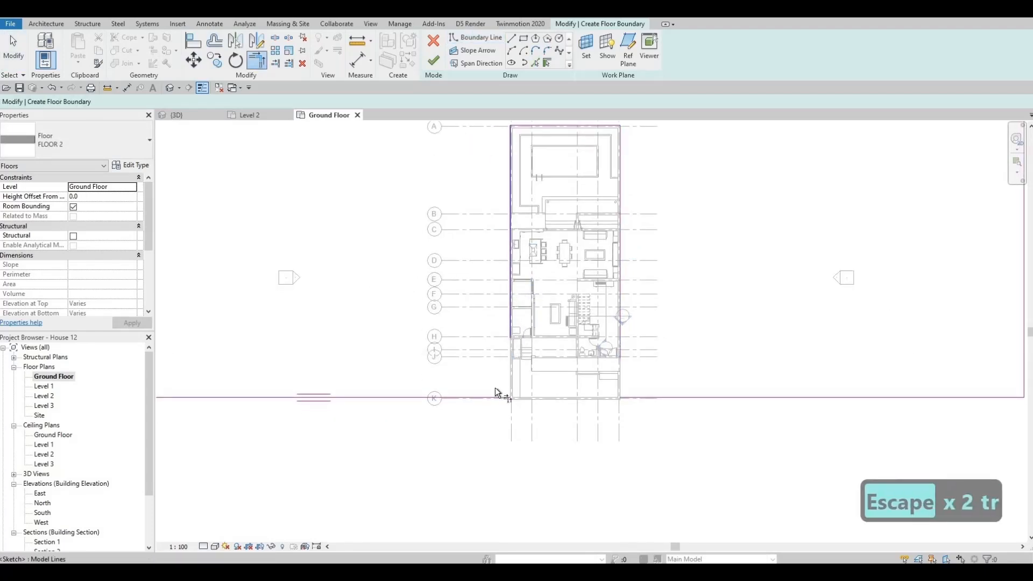
click(493, 396)
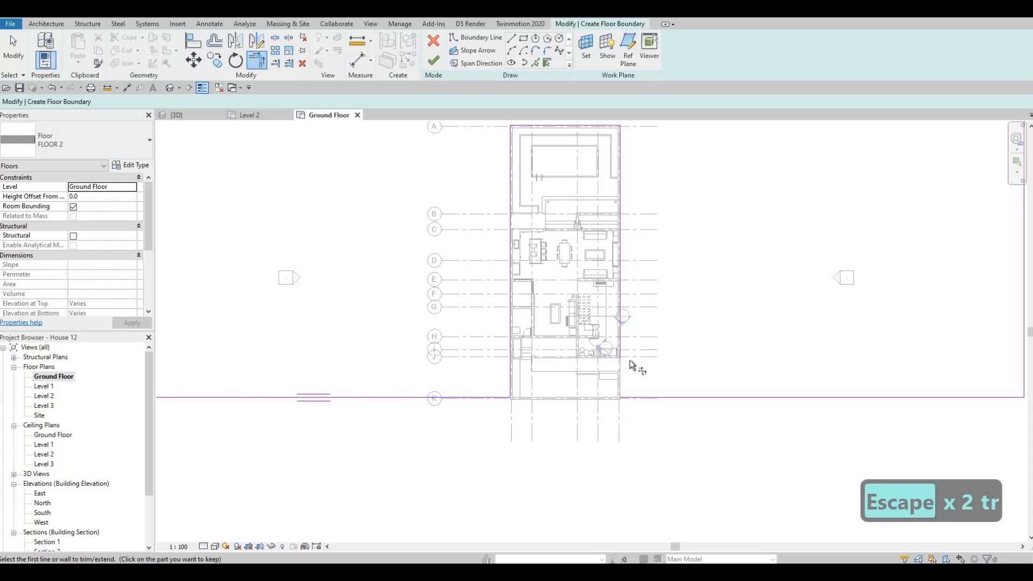
click(620, 344)
middle_drag(558, 417, 509, 285)
Delete the left rectangle's rear edge and extend the right rectangle's rear edge across to the left outer edge
scroll(459, 323, down, 1)
key(Escape)
key(Escape)
click(452, 311)
key(Delete)
scroll(457, 349, down, 1)
key(t)
key(r)
click(599, 251)
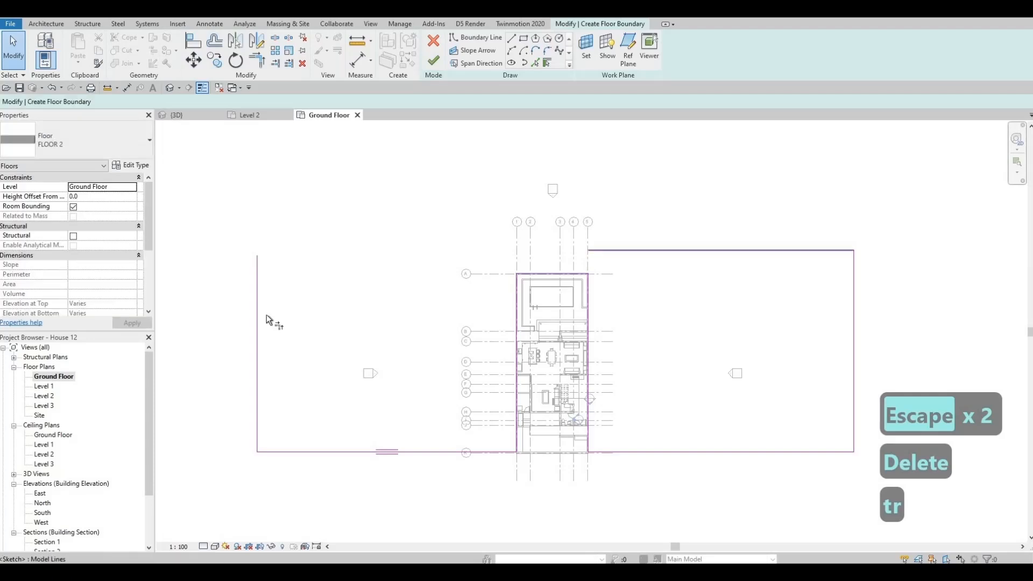
click(259, 305)
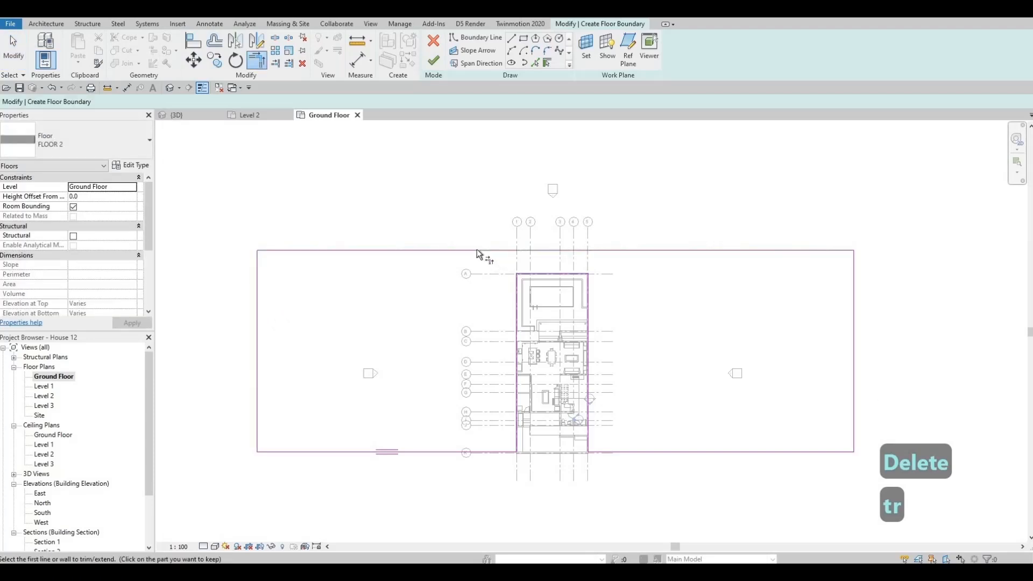
Move the floor's rear edge outward to 18000 mm beyond the plot's rear wall and shift the left outer edge outward
key(Escape)
key(Escape)
drag(474, 251, 473, 144)
mouse_move(516, 258)
middle_down()
mouse_move(415, 308)
mouse_move(415, 325)
mouse_move(434, 258)
middle_up()
scroll(415, 325, down, 1)
scroll(434, 258, down, 1)
middle_drag(476, 165, 494, 152)
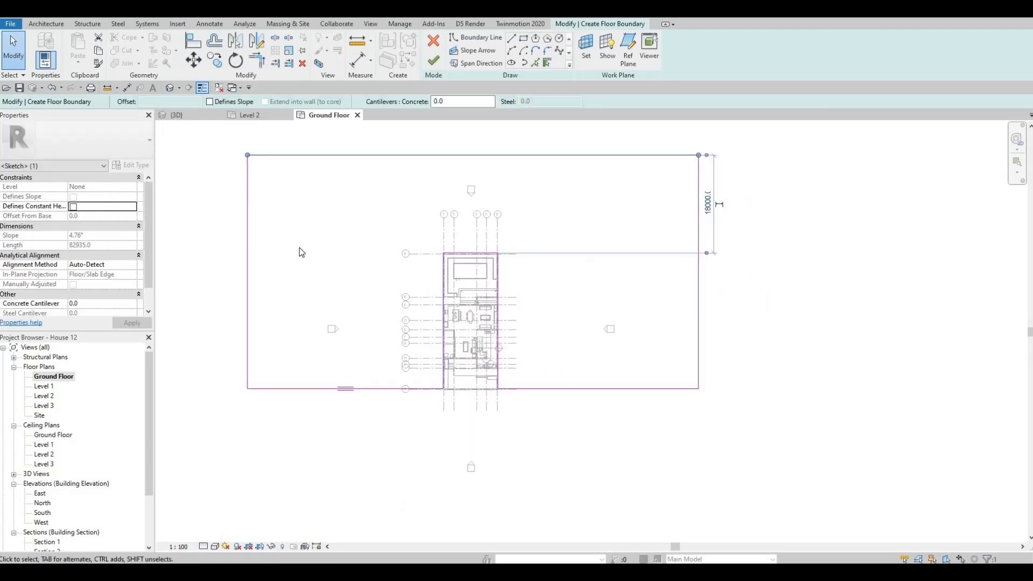
middle_drag(247, 265, 305, 230)
mouse_move(304, 220)
mouse_down()
mouse_move(270, 221)
mouse_move(290, 219)
mouse_up()
Finish the boundary sketch of the large FLOOR 2 floor and clear the selection
click(434, 60)
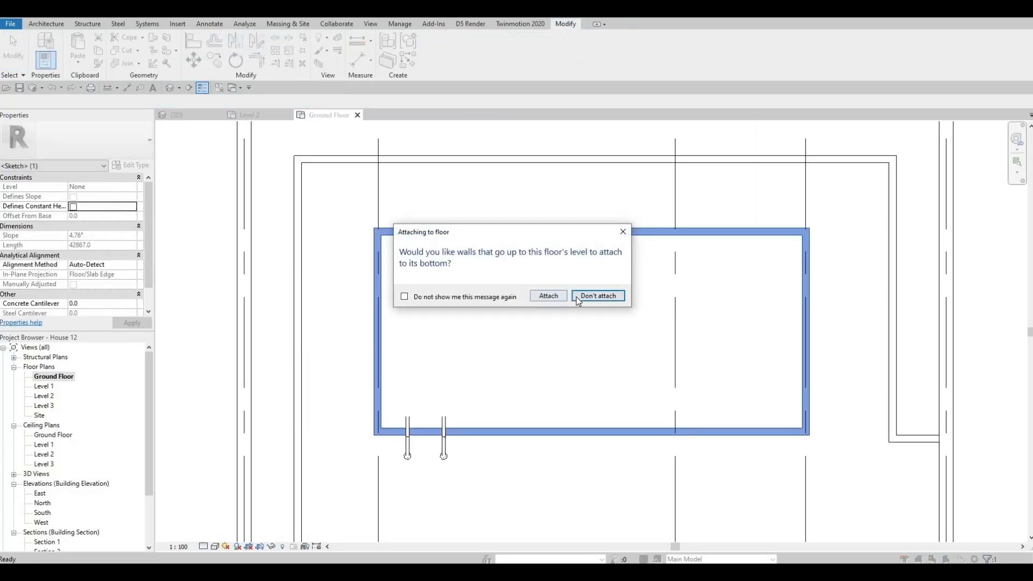
click(548, 296)
scroll(323, 200, down, 5)
key(Escape)
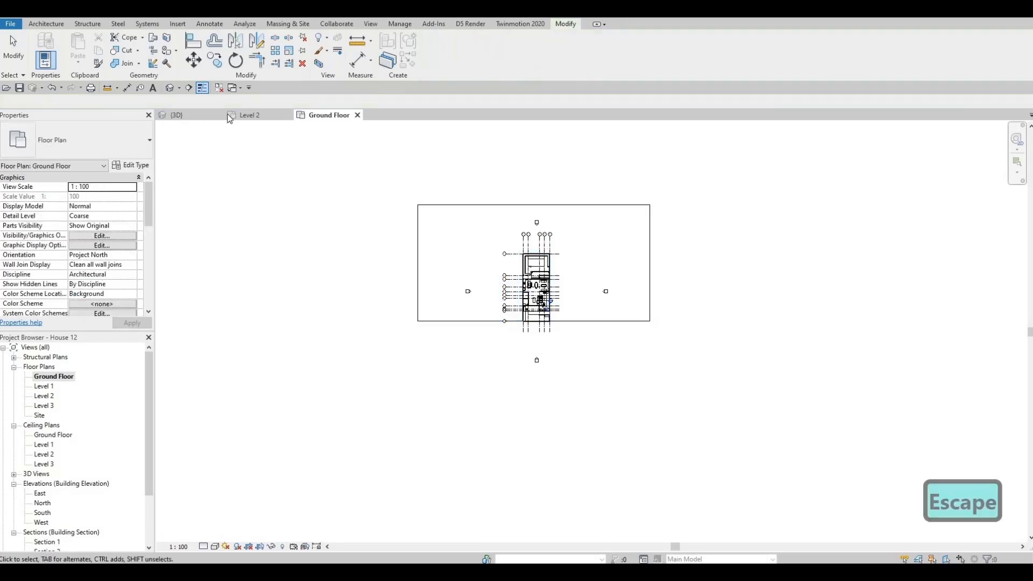
key(Escape)
Reopen the large floor's boundary and finish it again without attaching the walls to its bottom
click(496, 208)
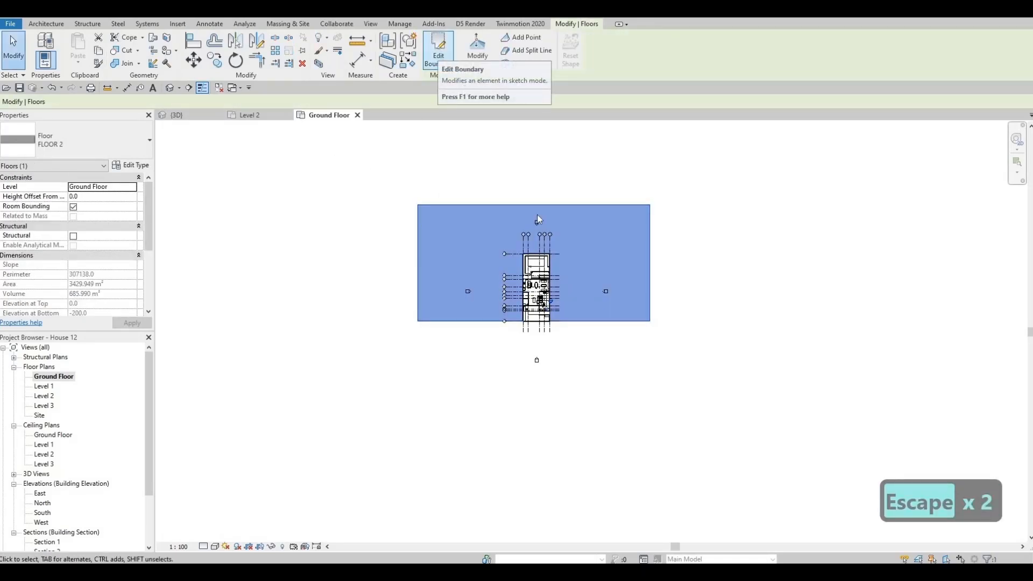
double_click(537, 214)
scroll(533, 253, up, 5)
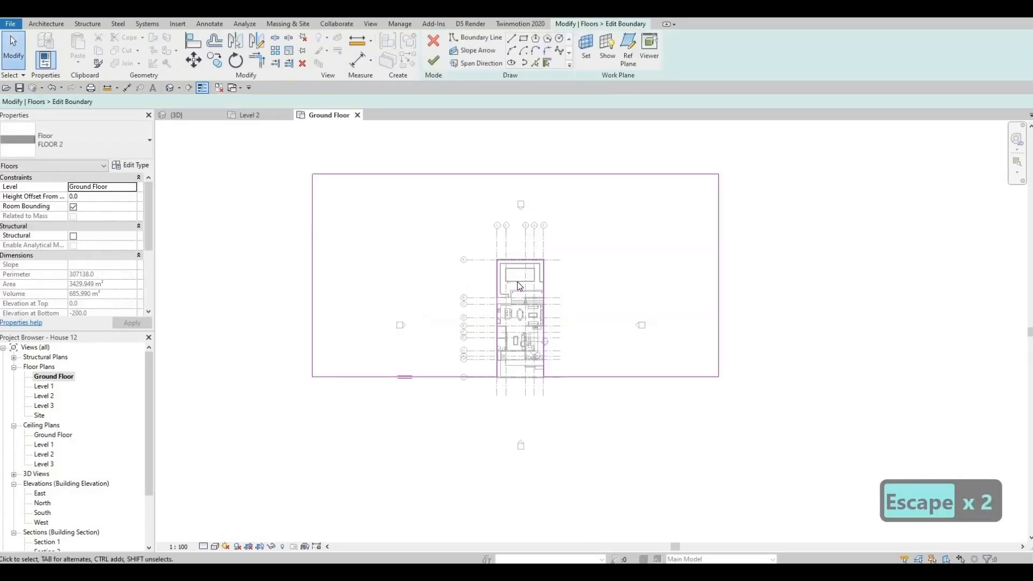
click(433, 61)
click(601, 296)
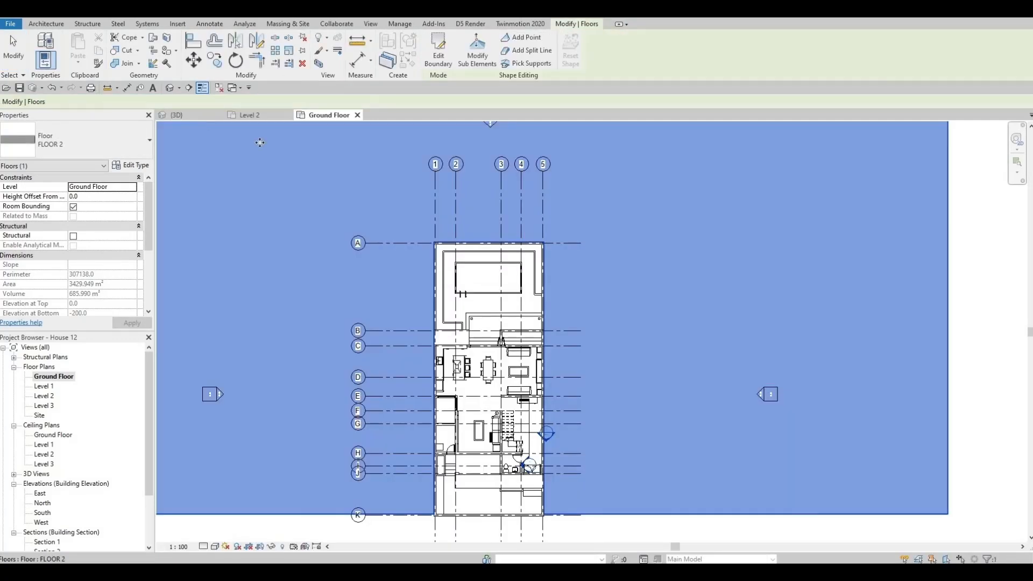
key(Escape)
key(Escape)
Examine the new floor in 3D from below and above, especially where it meets the plot walls and the front corner
click(177, 115)
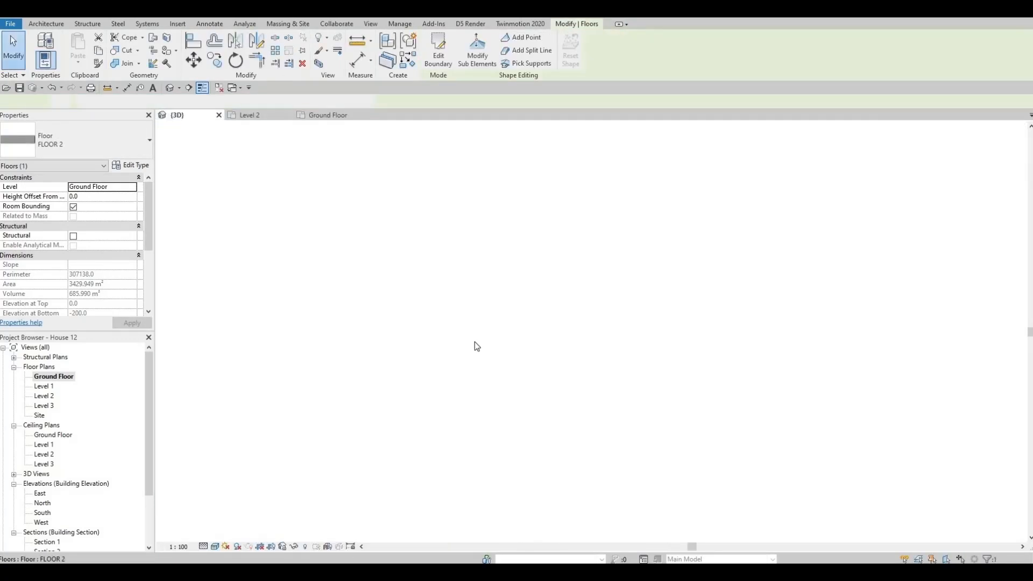
shift+middle_drag(594, 112, 781, 141)
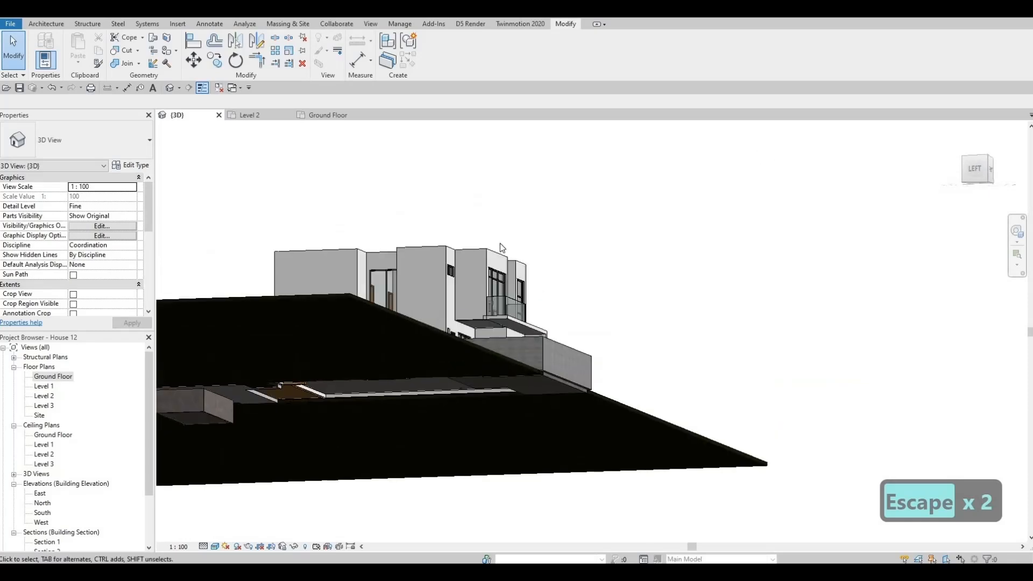
middle_drag(179, 372, 525, 244)
scroll(522, 256, up, 2)
scroll(526, 269, up, 2)
scroll(523, 244, down, 3)
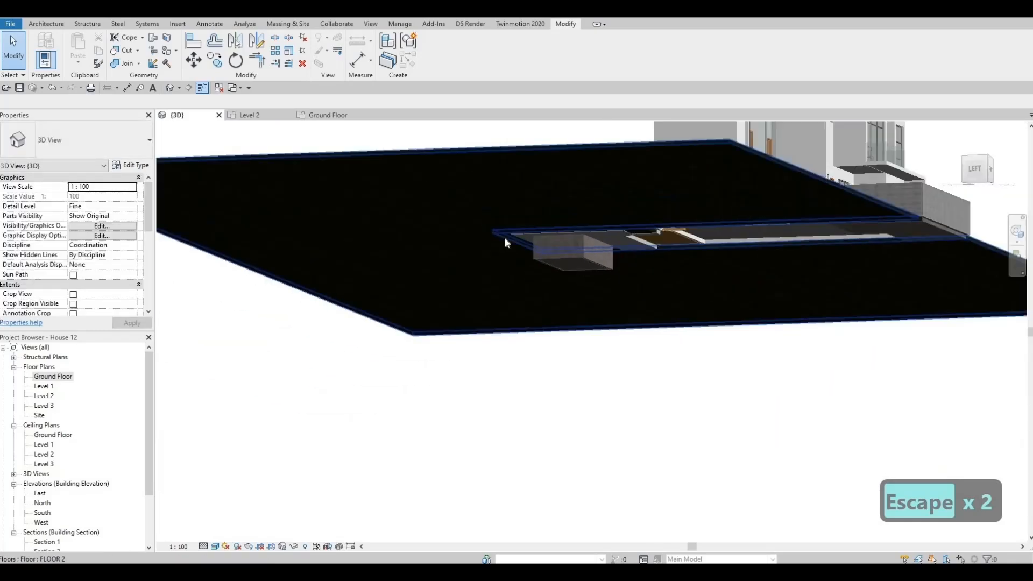
scroll(494, 235, up, 6)
scroll(484, 211, down, 2)
shift+middle_drag(456, 326, 445, 384)
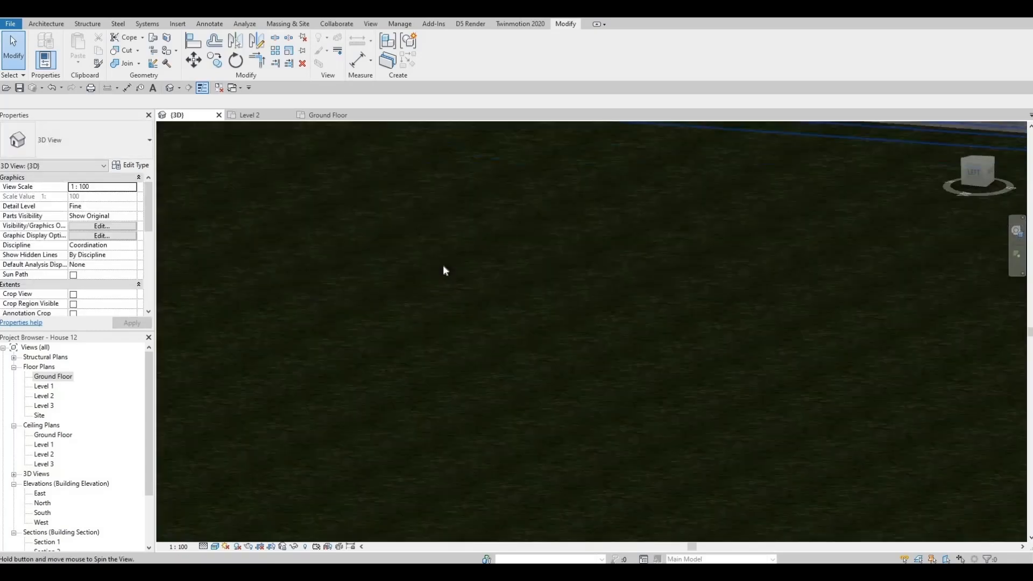
middle_drag(425, 200, 410, 293)
scroll(410, 294, down, 2)
scroll(775, 272, down, 4)
scroll(909, 286, up, 3)
scroll(883, 284, up, 2)
middle_drag(882, 284, 950, 291)
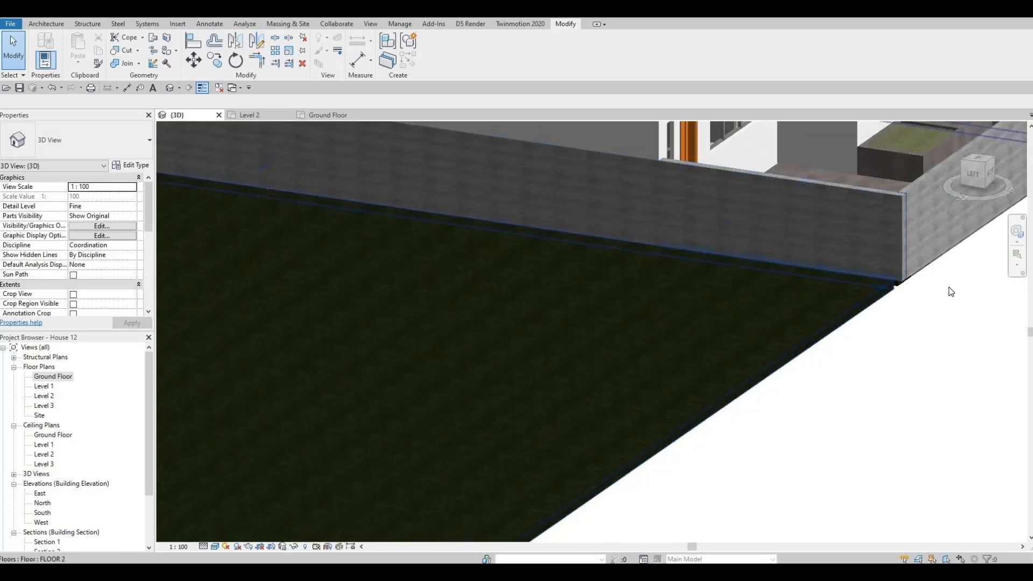
scroll(856, 284, up, 5)
middle_drag(855, 284, 508, 276)
scroll(502, 281, down, 6)
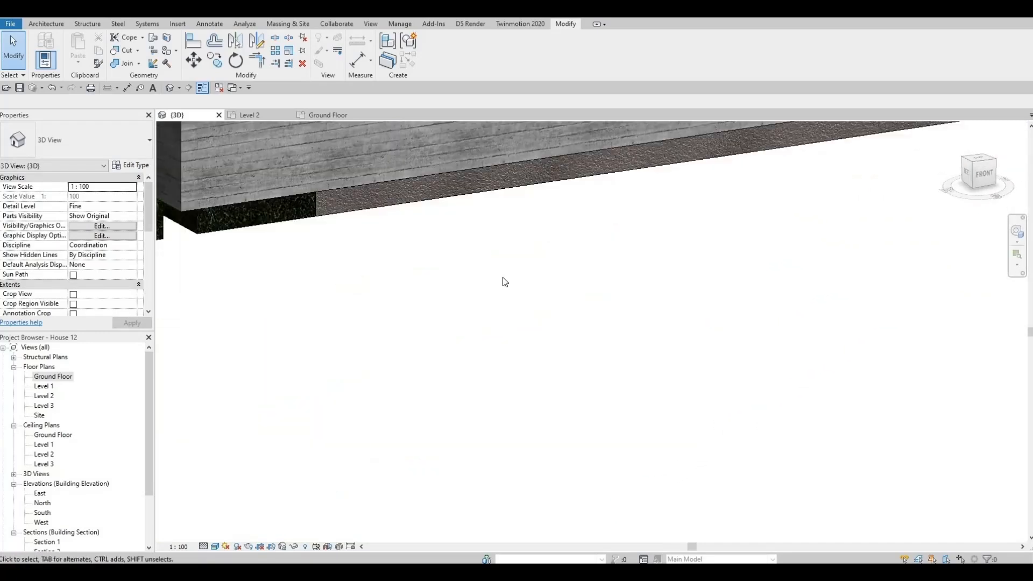
scroll(524, 334, down, 4)
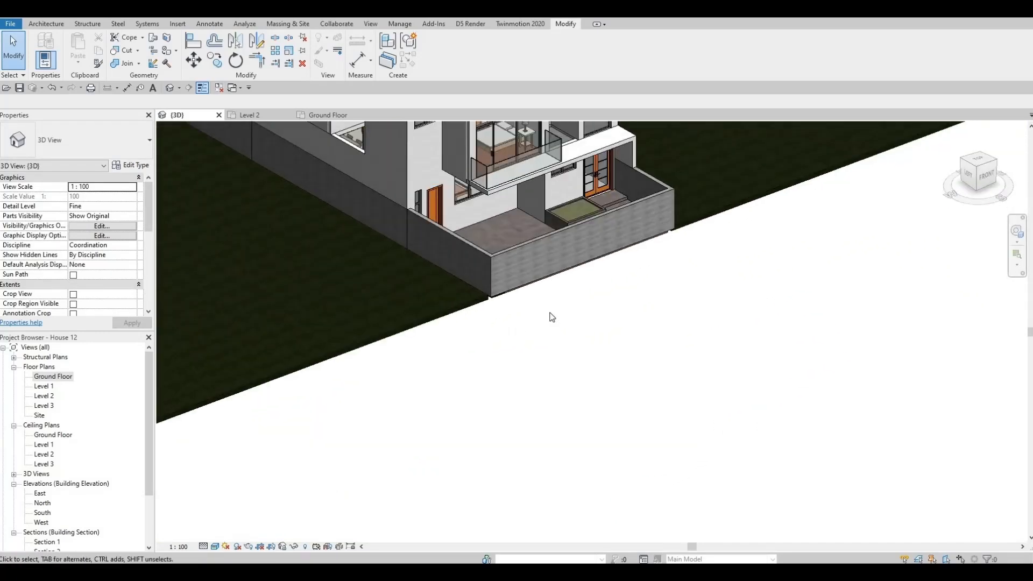
scroll(551, 316, down, 3)
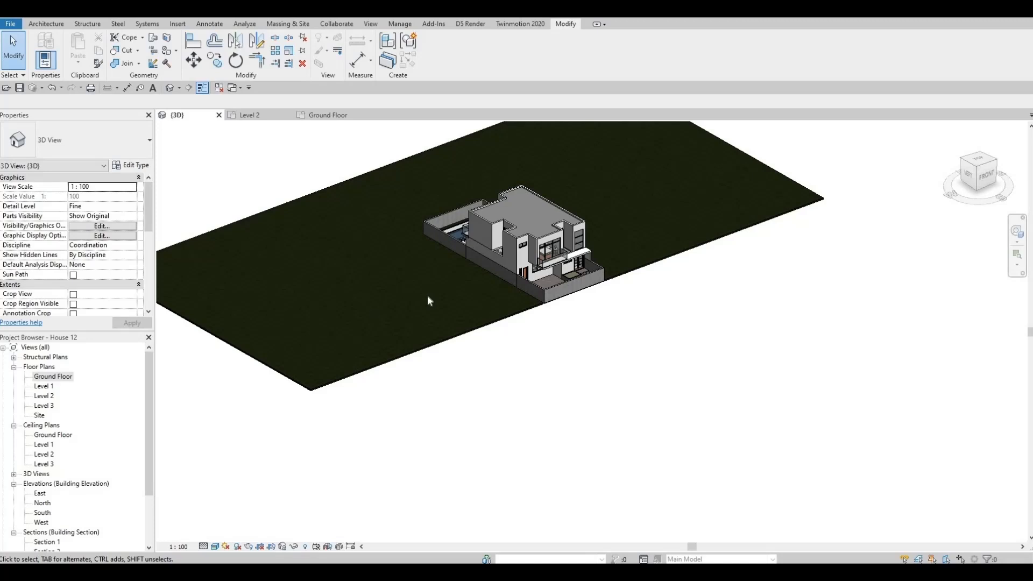
scroll(429, 333, down, 2)
middle_drag(429, 334, 492, 211)
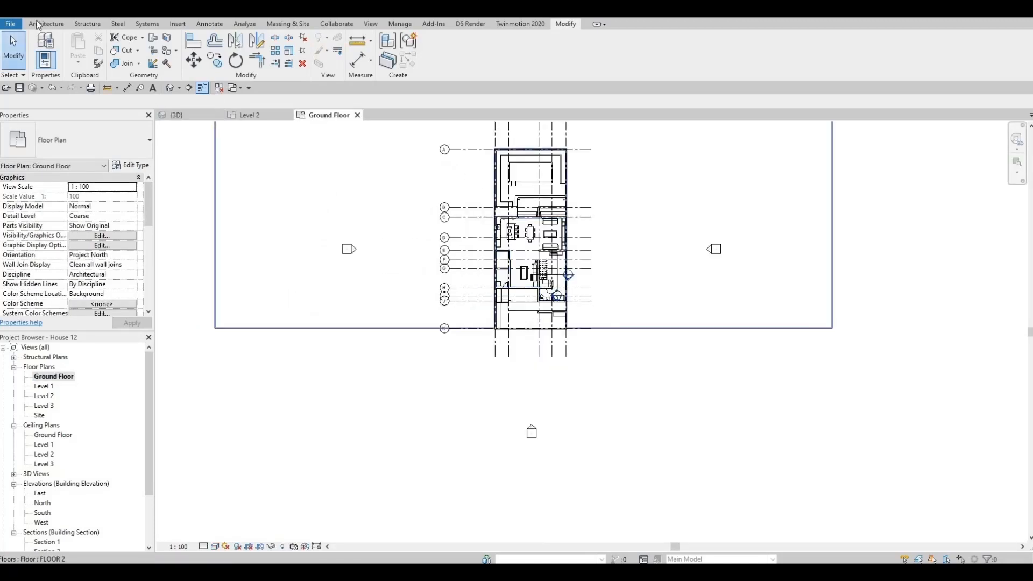
Start a new floor on the ground floor plan and duplicate the FLOOR 2 type as FLOOR 6
click(48, 25)
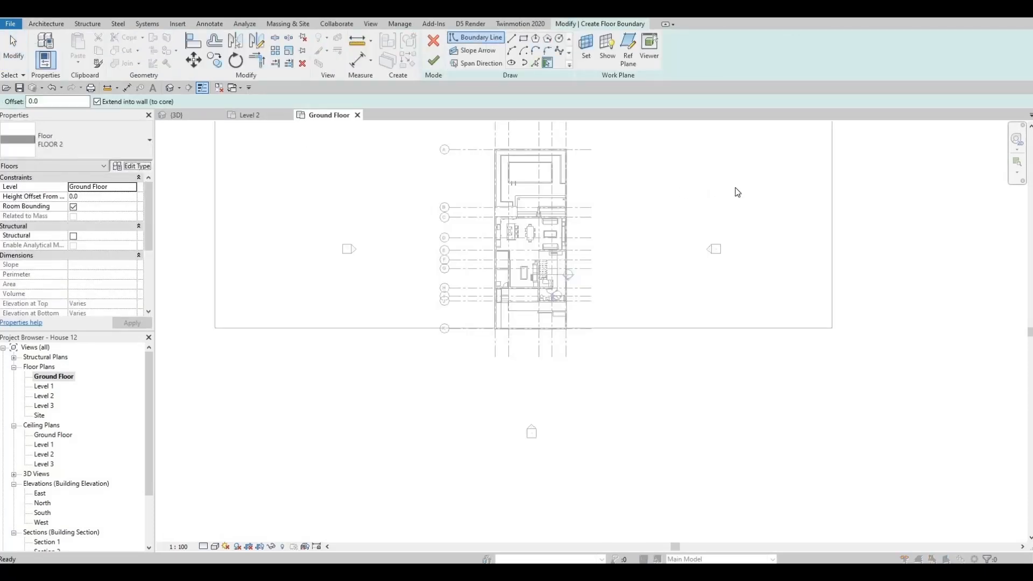
click(784, 165)
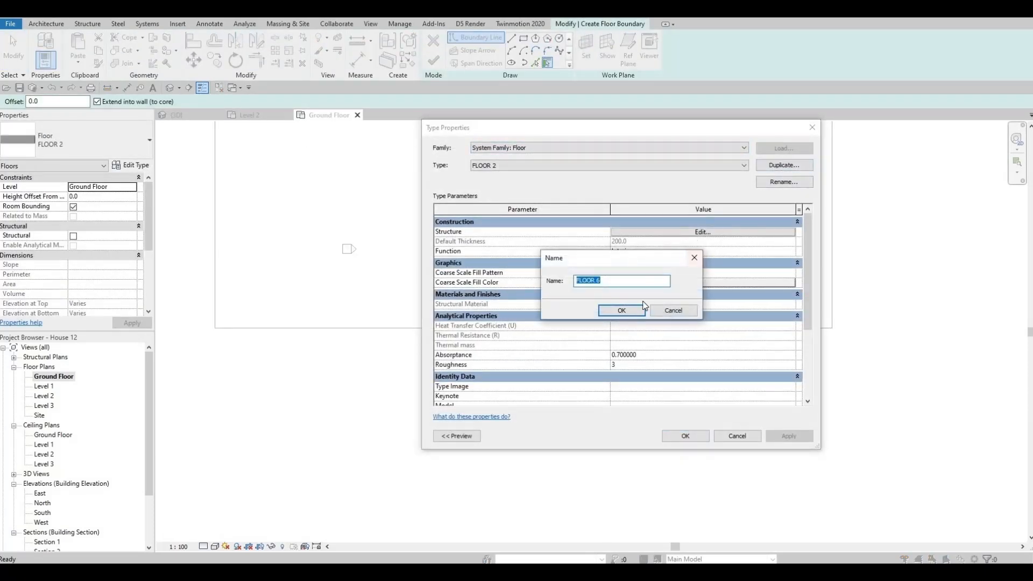
key(Return)
Change the structure layer material of FLOOR 6 to Concrete, C55/67 from the AEC concrete materials
click(614, 231)
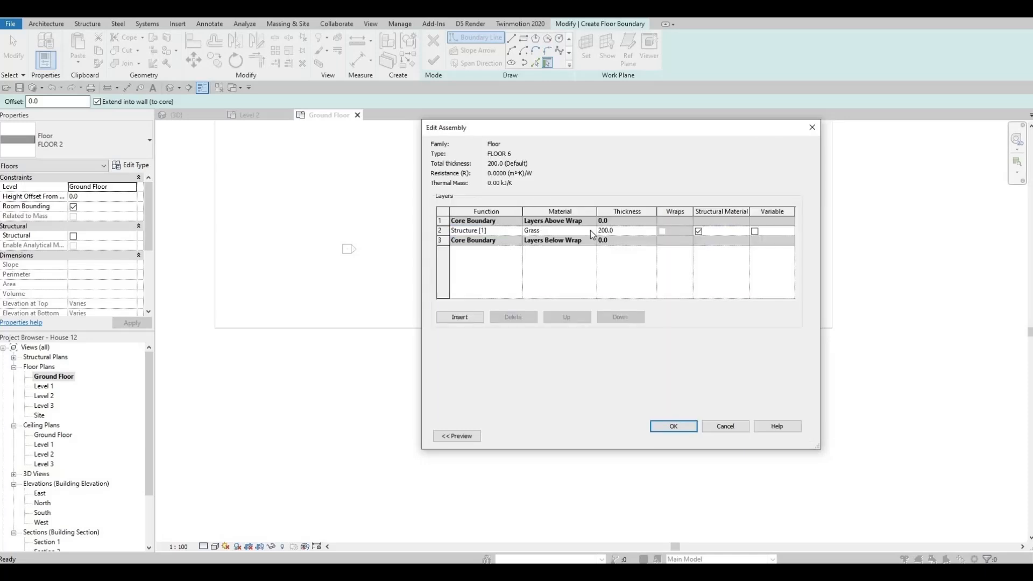
click(592, 231)
click(591, 231)
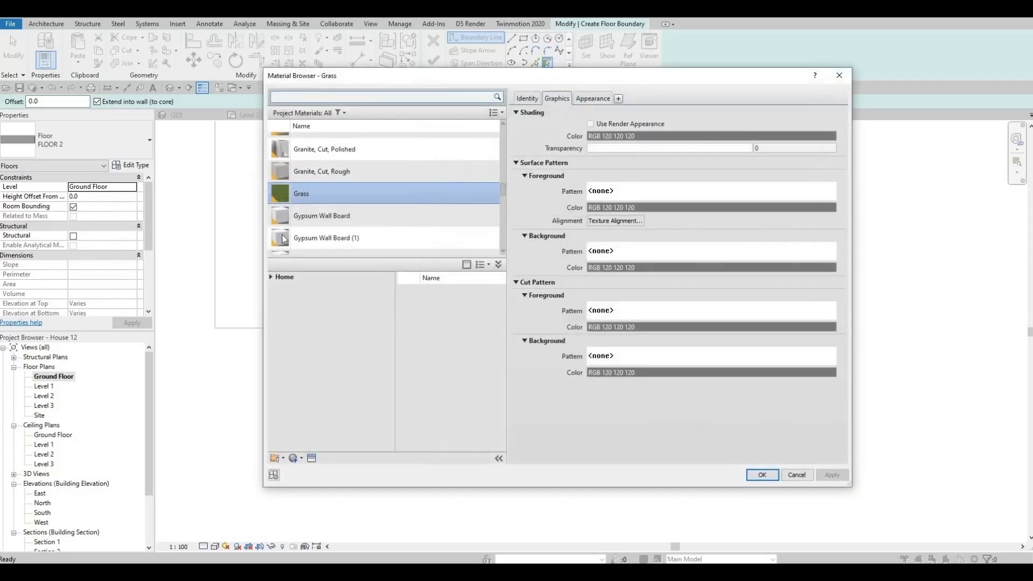
click(278, 296)
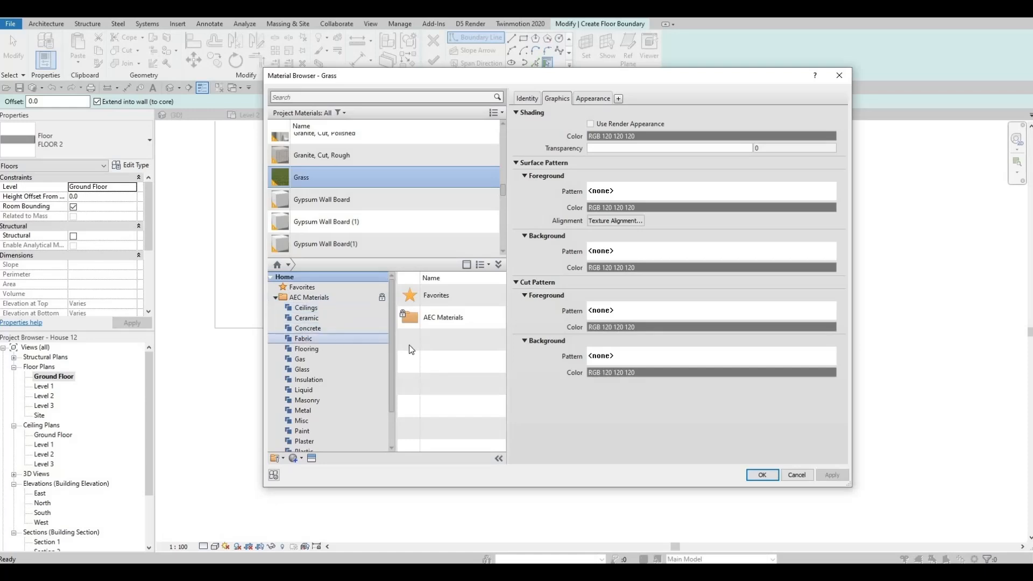
click(307, 329)
scroll(466, 401, down, 3)
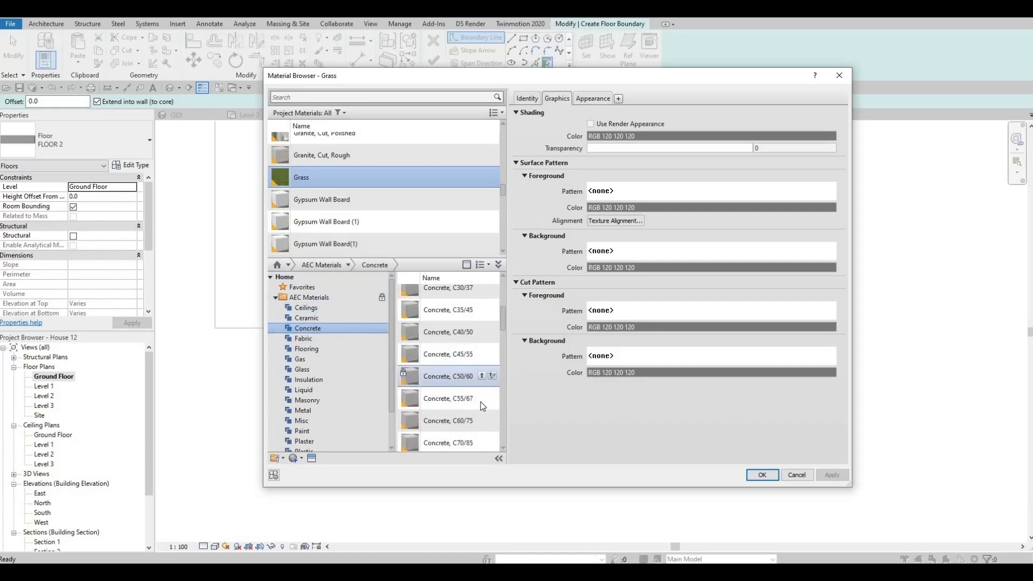
click(482, 398)
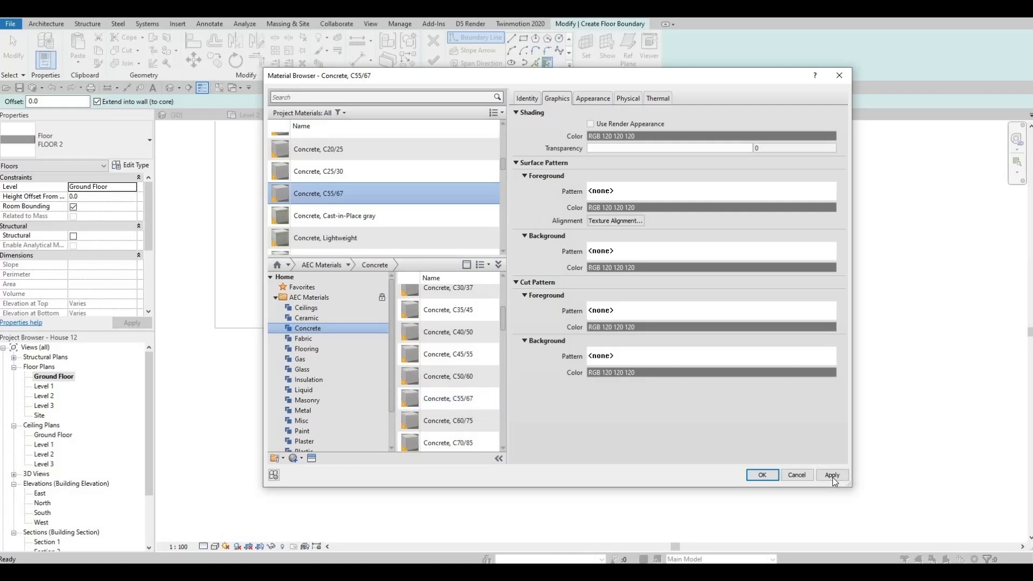
click(762, 475)
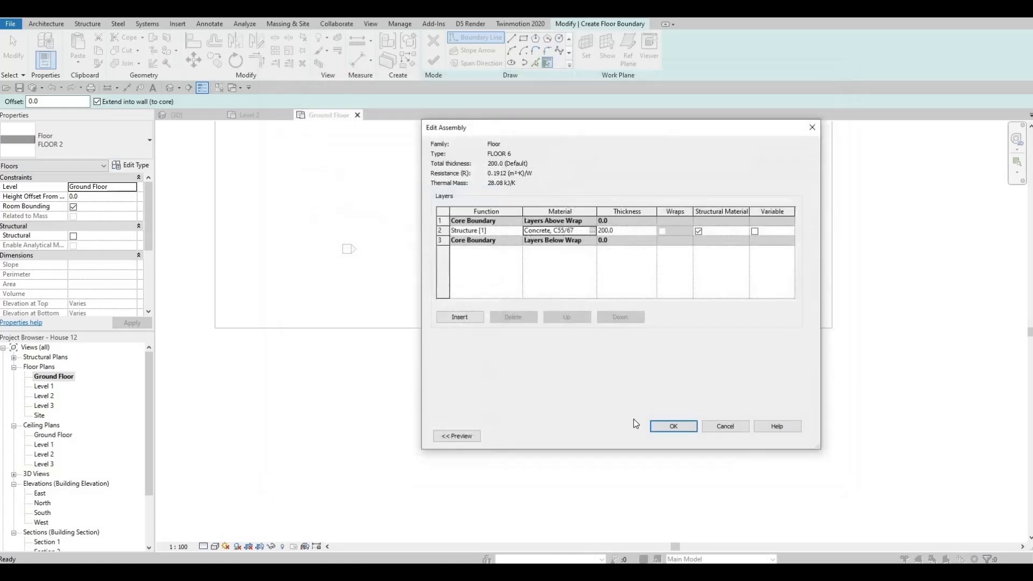
click(676, 427)
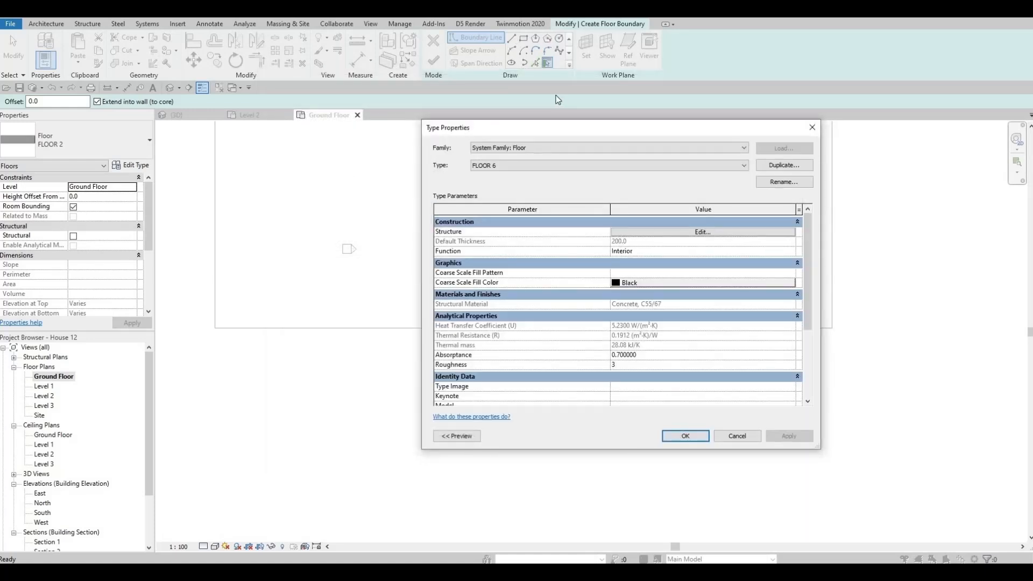
click(685, 436)
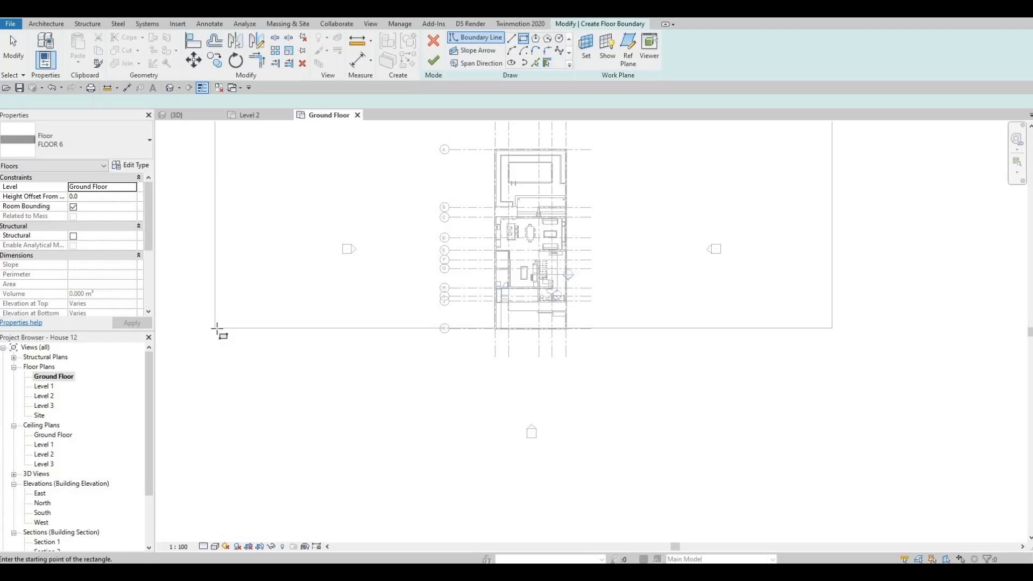
Sketch a rectangular boundary about 24000 mm deep in front of the plot, spanning the width of the FLOOR 2 floor
click(215, 328)
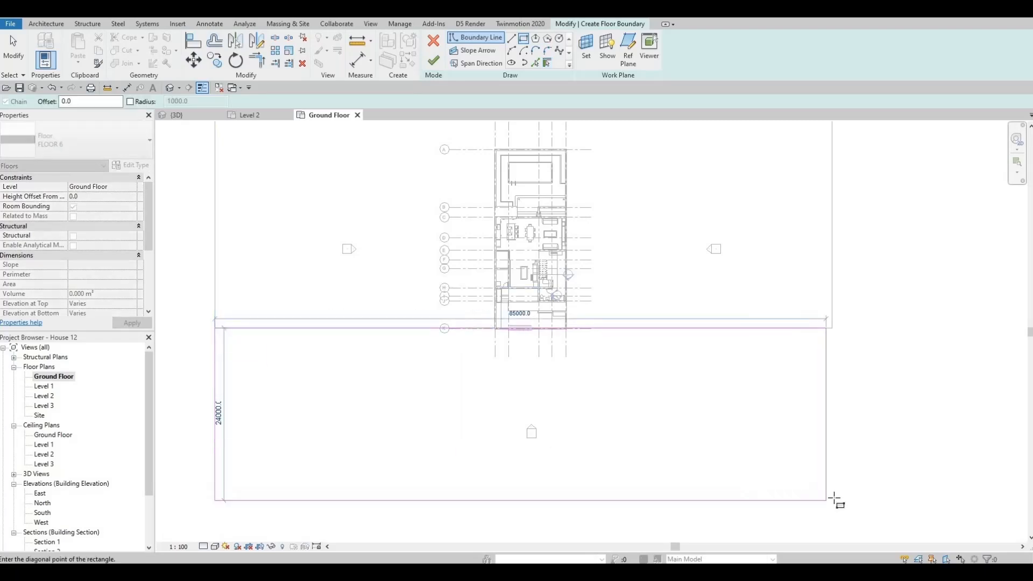
key(Escape)
key(Escape)
key(Escape)
Align the rectangle's right edge with the right edge of the FLOOR 2 floor and finish the FLOOR 6 floor
key(a)
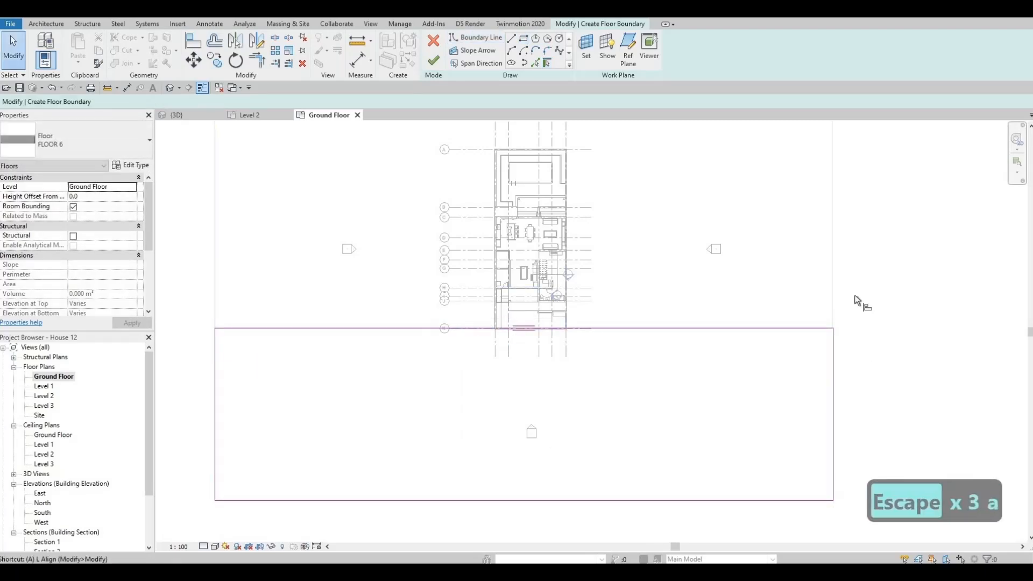
key(l)
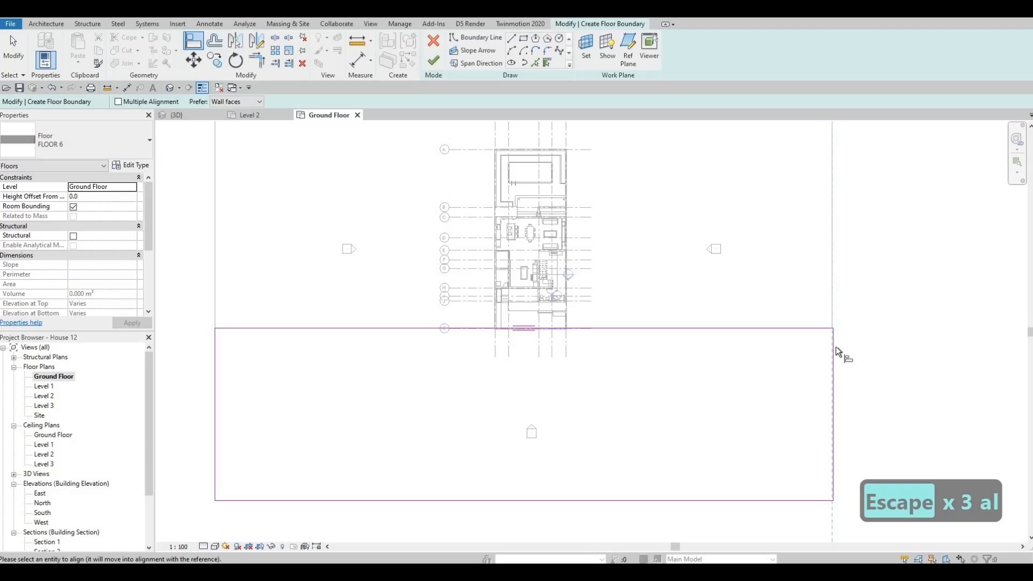
click(835, 352)
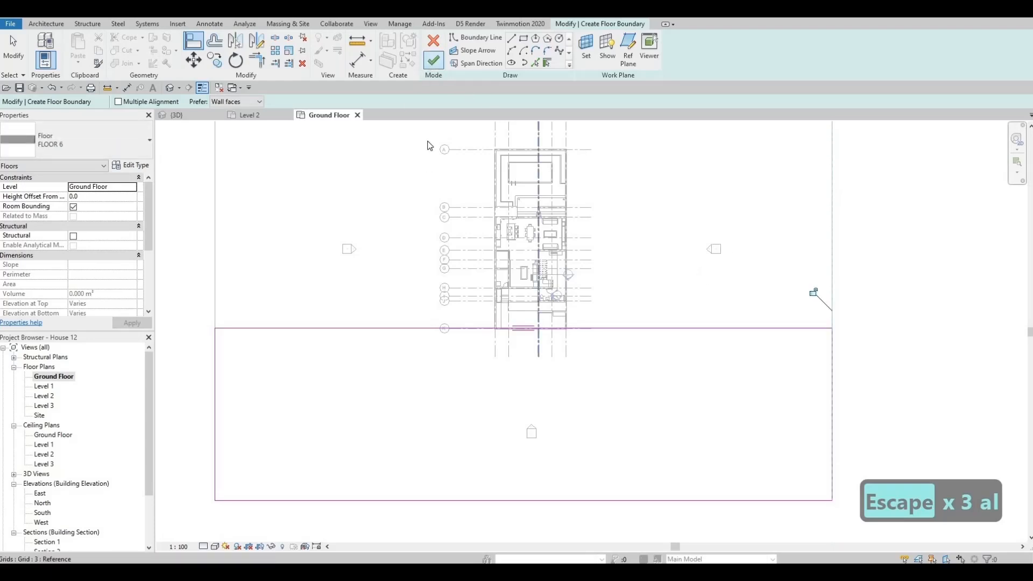
click(433, 60)
Examine the concrete front floor and its junction with the house's front yard wall in 3D
click(186, 115)
key(Escape)
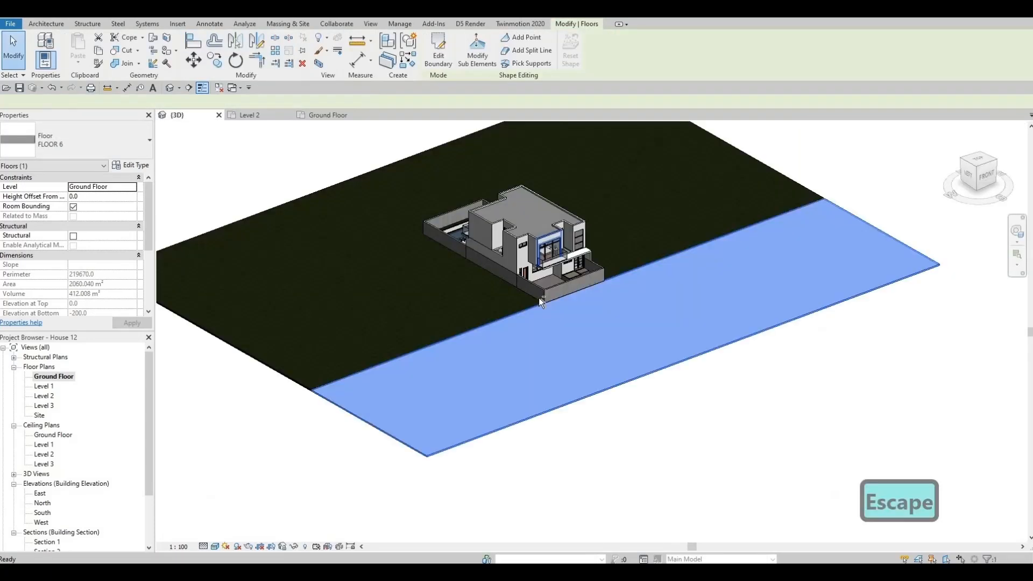
shift+middle_drag(591, 285, 722, 241)
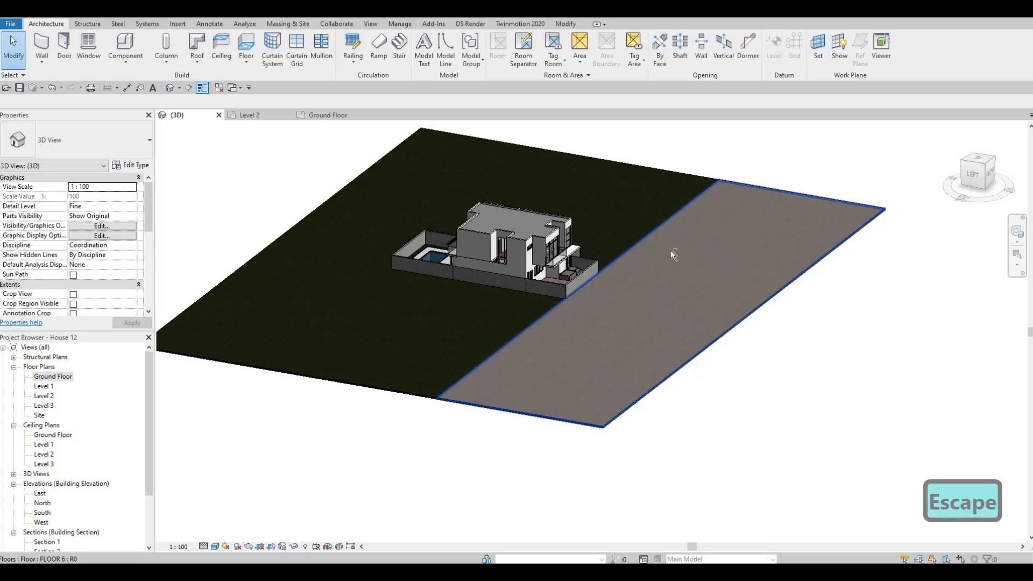
shift+middle_drag(553, 270, 519, 283)
scroll(519, 283, up, 4)
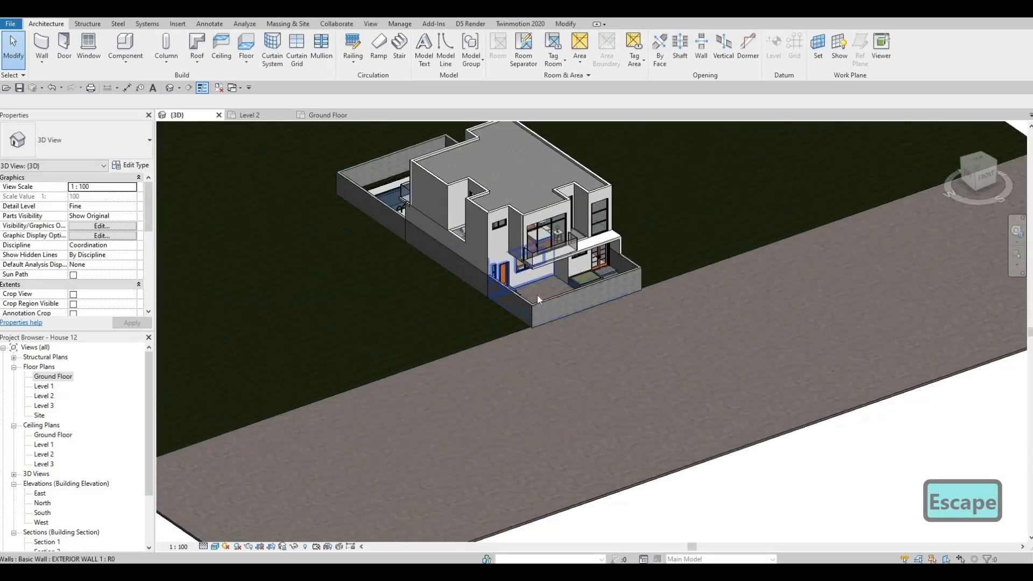
middle_drag(546, 320, 564, 289)
scroll(564, 289, down, 1)
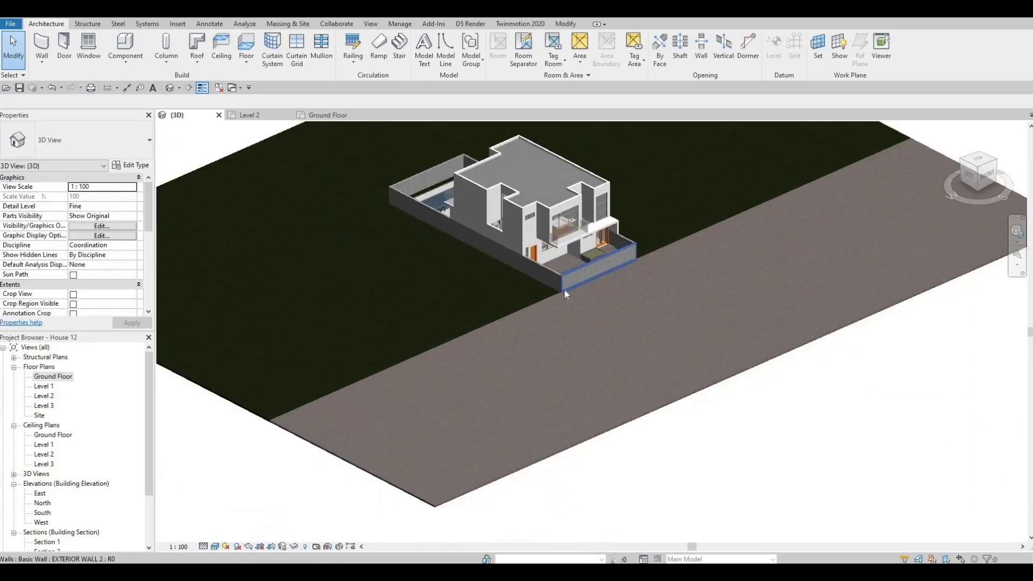
scroll(571, 233, up, 3)
scroll(616, 351, down, 5)
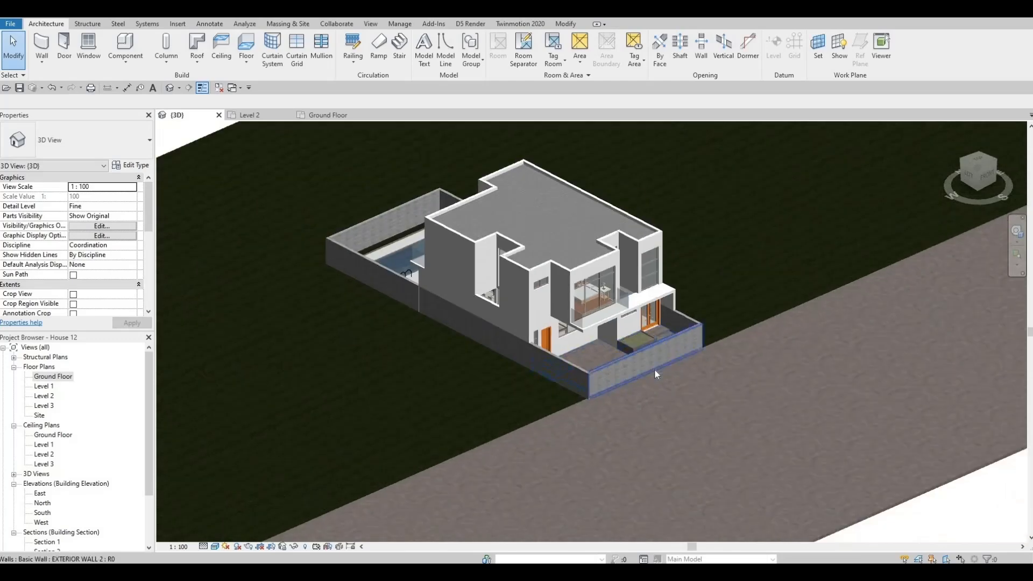
scroll(655, 369, up, 1)
middle_drag(654, 369, 666, 400)
scroll(748, 430, up, 3)
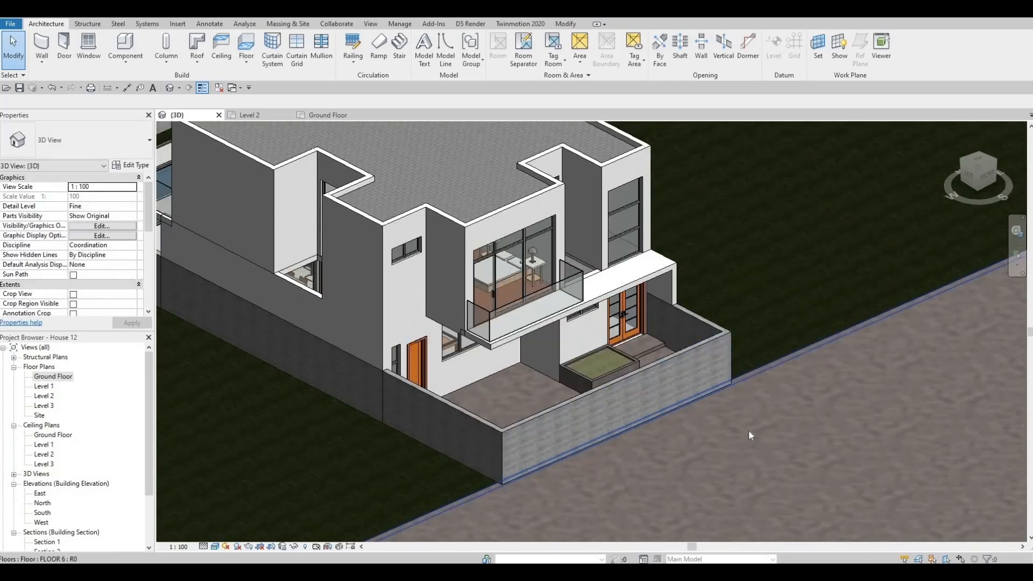